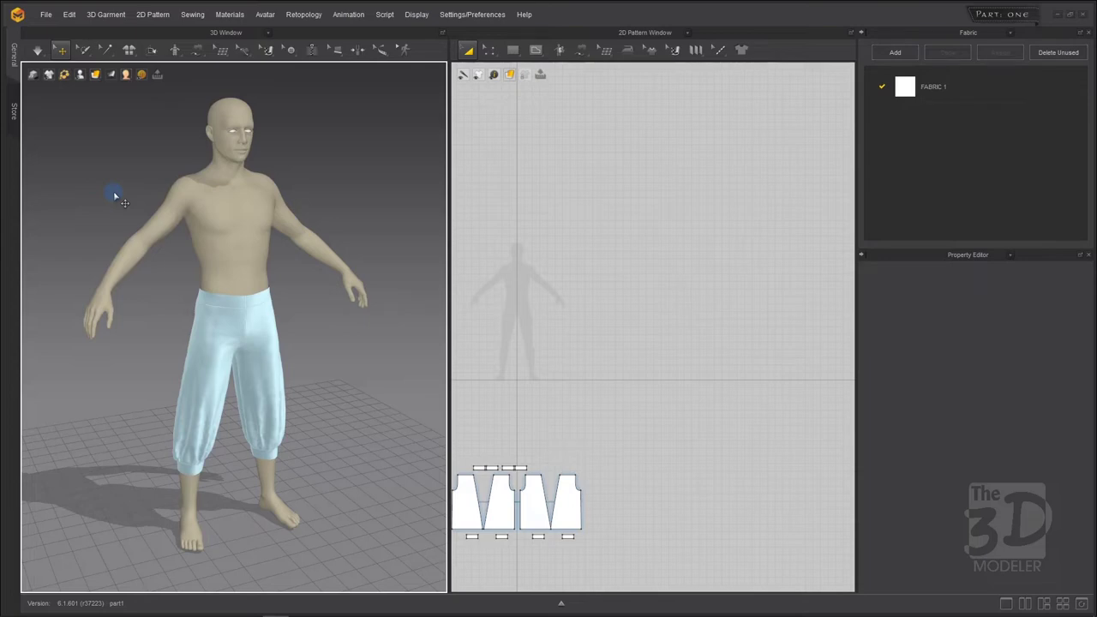
Draw a rectangle pattern about 193 × 145 cm in the empty 2D area beside the avatar silhouette
{"action": "left_click", "coordinate": [512, 50]}
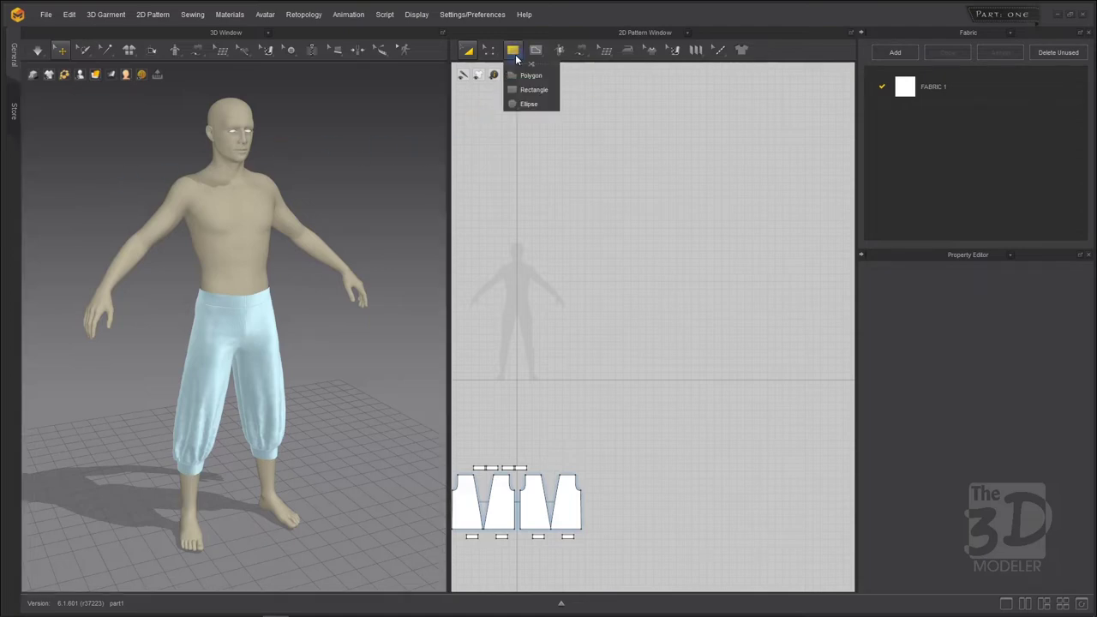
{"action": "left_click", "coordinate": [533, 89]}
{"action": "left_click", "coordinate": [671, 270]}
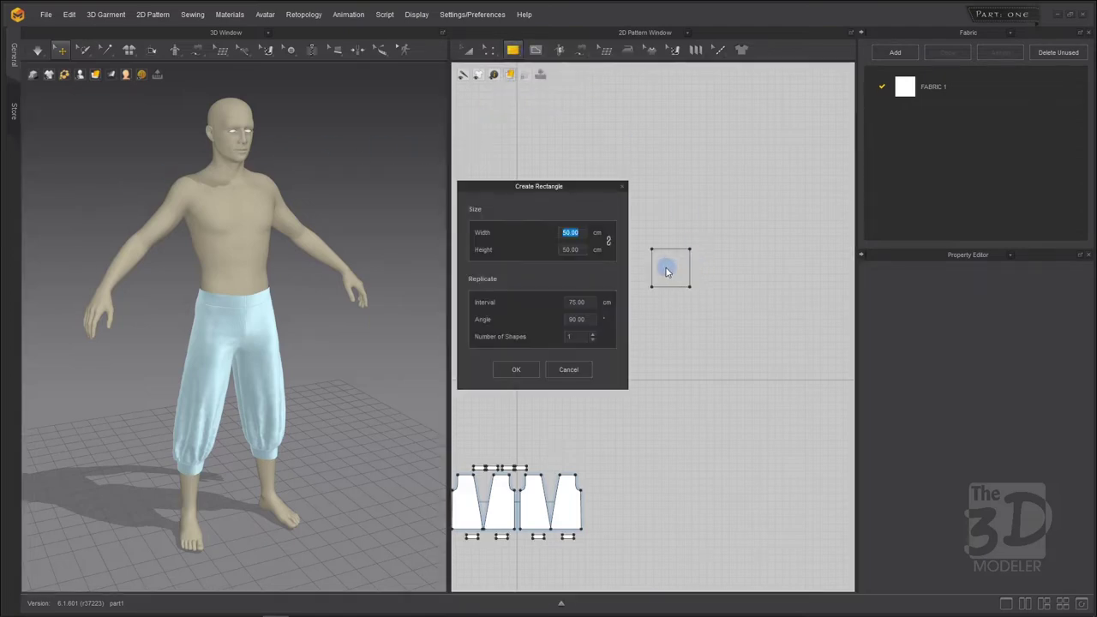
{"action": "left_click", "coordinate": [588, 370]}
{"action": "left_click_drag", "start_coordinate": [630, 245], "coordinate": [777, 353]}
Add a new fabric and load the image "18th century men's shirt cutting pattern" as its texture
{"action": "left_click", "coordinate": [895, 53]}
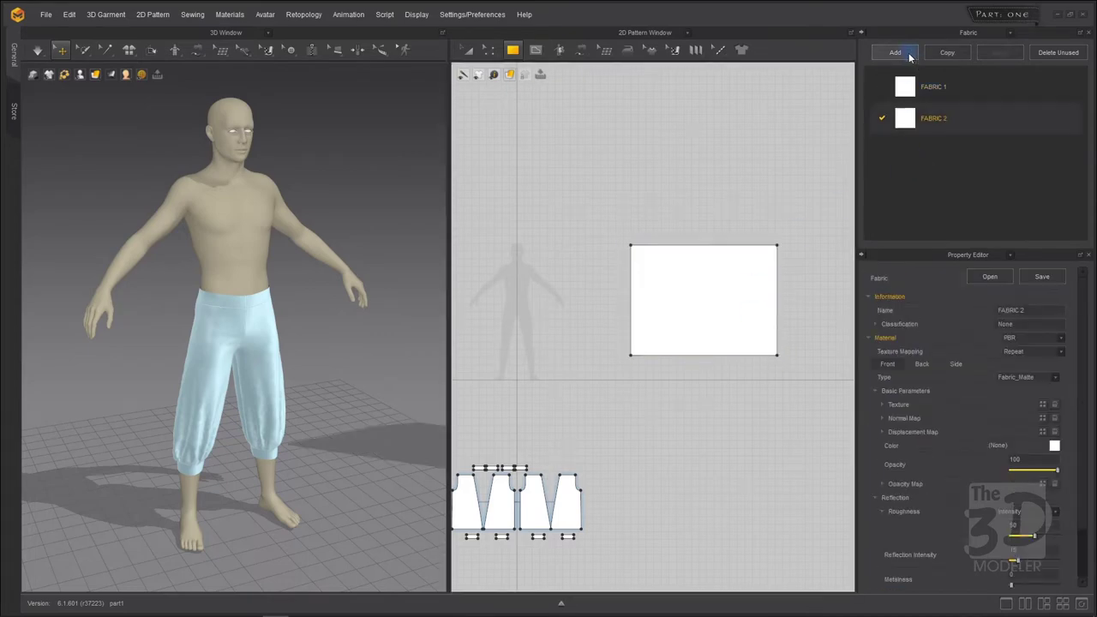
{"action": "left_click", "coordinate": [1042, 404]}
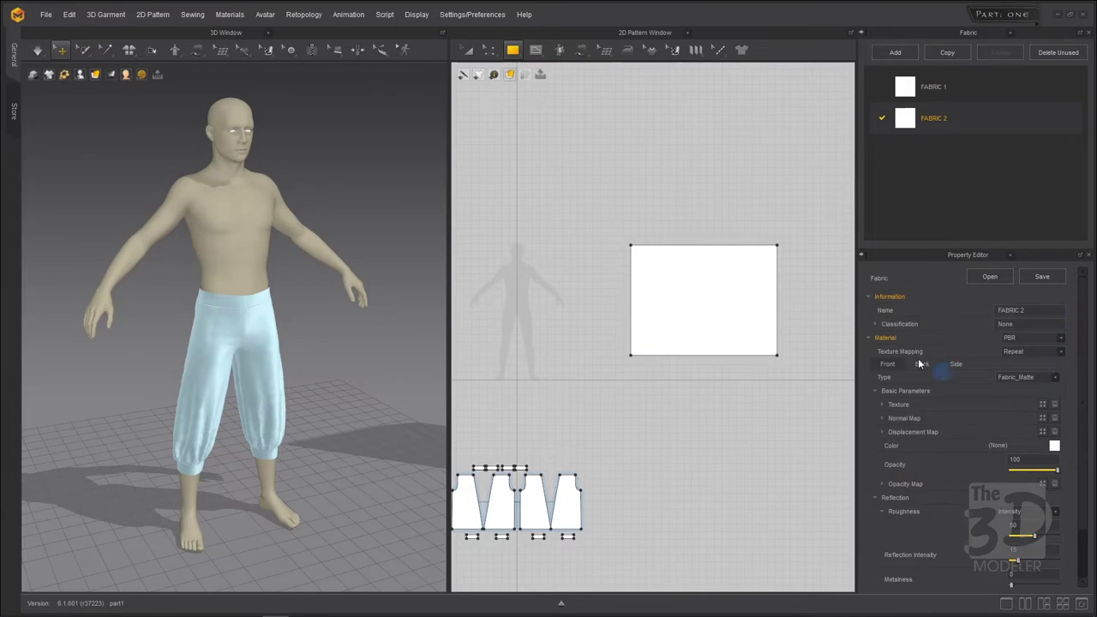
{"action": "left_click", "coordinate": [186, 124]}
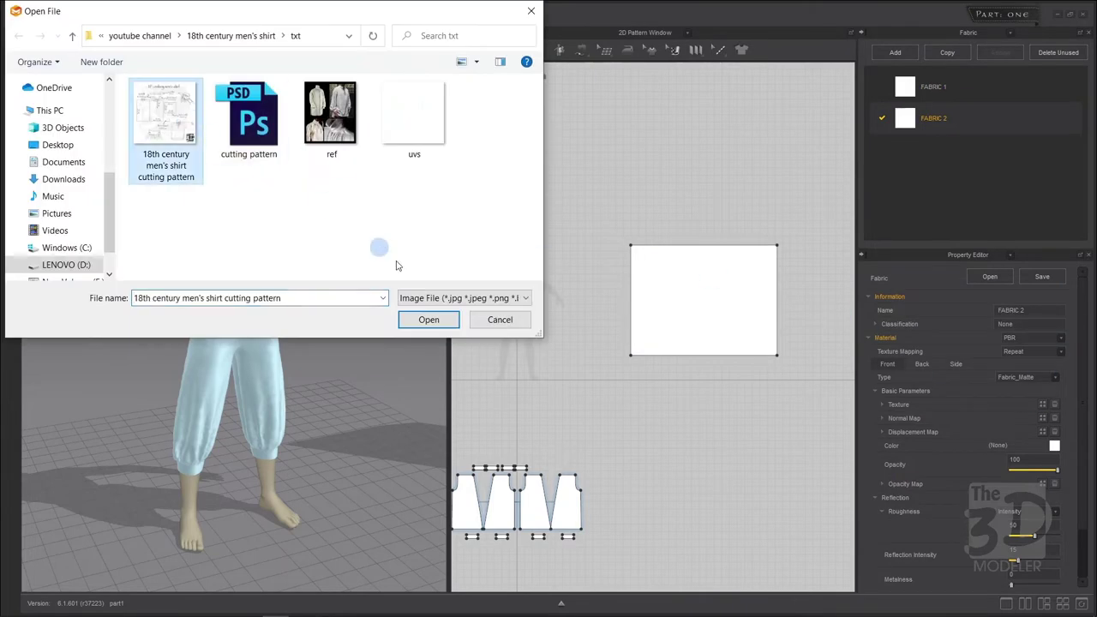
{"action": "left_click", "coordinate": [428, 319]}
Assign FABRIC 2 to the large rectangle pattern
{"action": "left_click", "coordinate": [464, 53]}
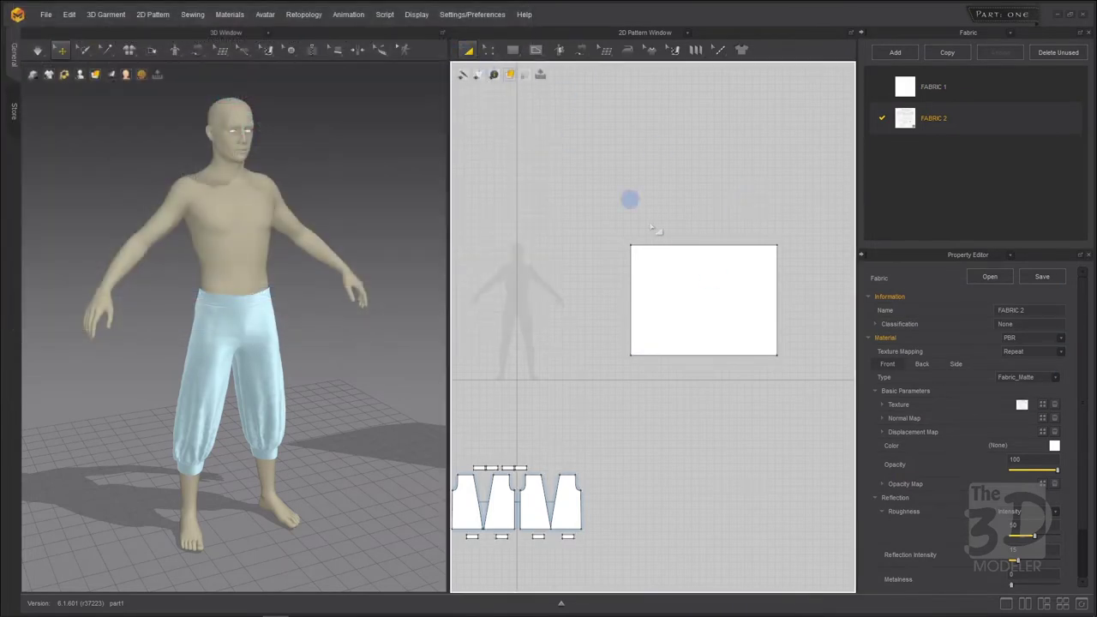
{"action": "left_click", "coordinate": [693, 279]}
{"action": "scroll", "coordinate": [1082, 395], "scroll_direction": "down", "scroll_amount": 3}
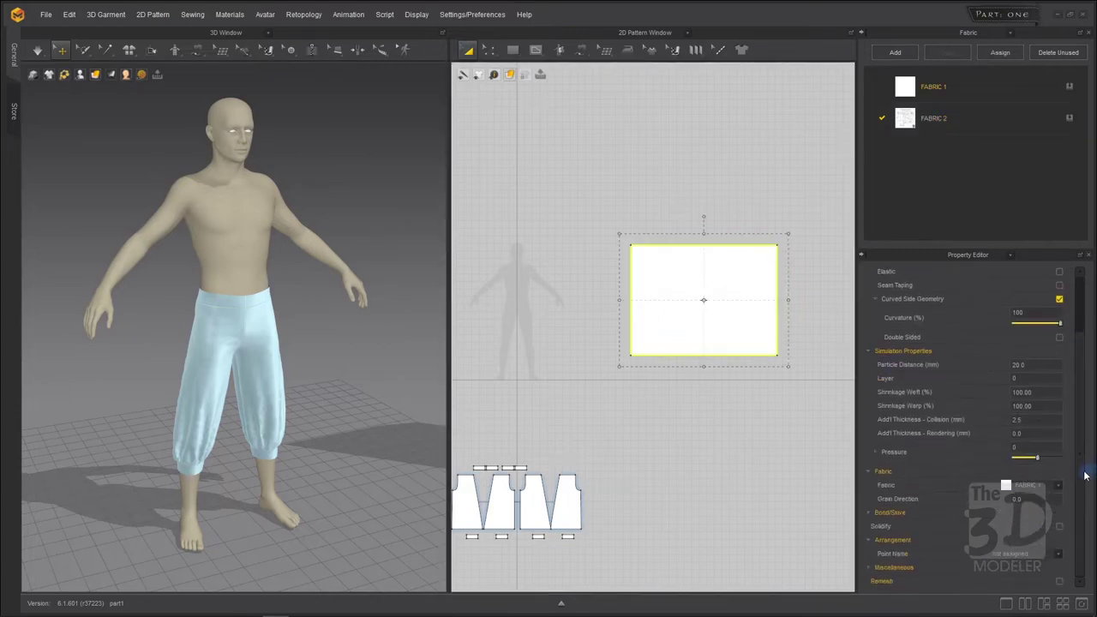
{"action": "left_click", "coordinate": [1028, 485]}
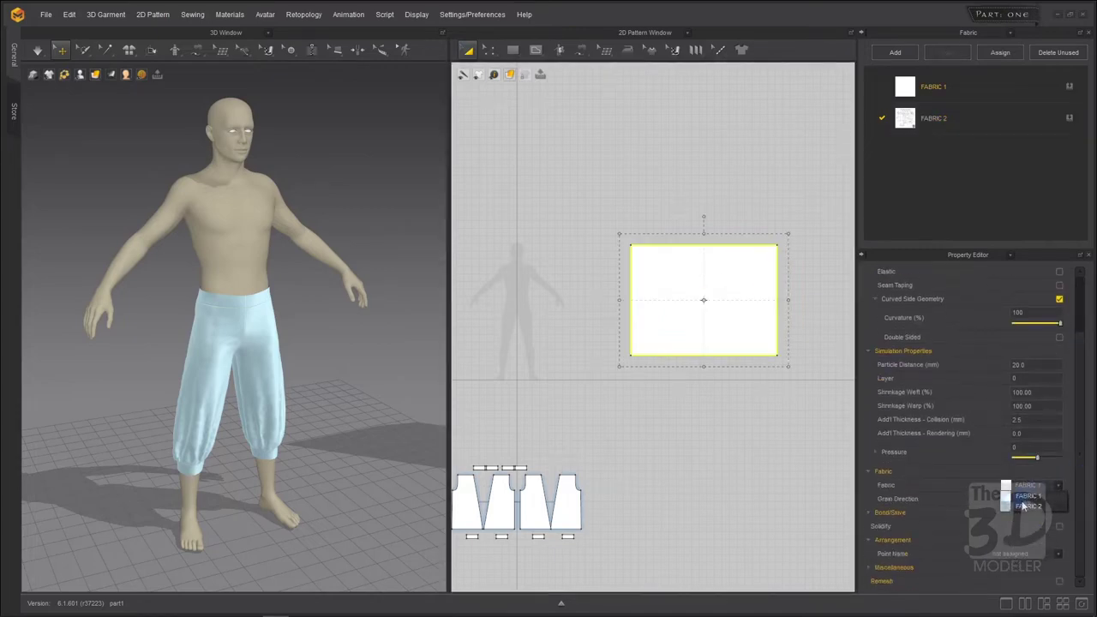
{"action": "left_click", "coordinate": [1020, 506]}
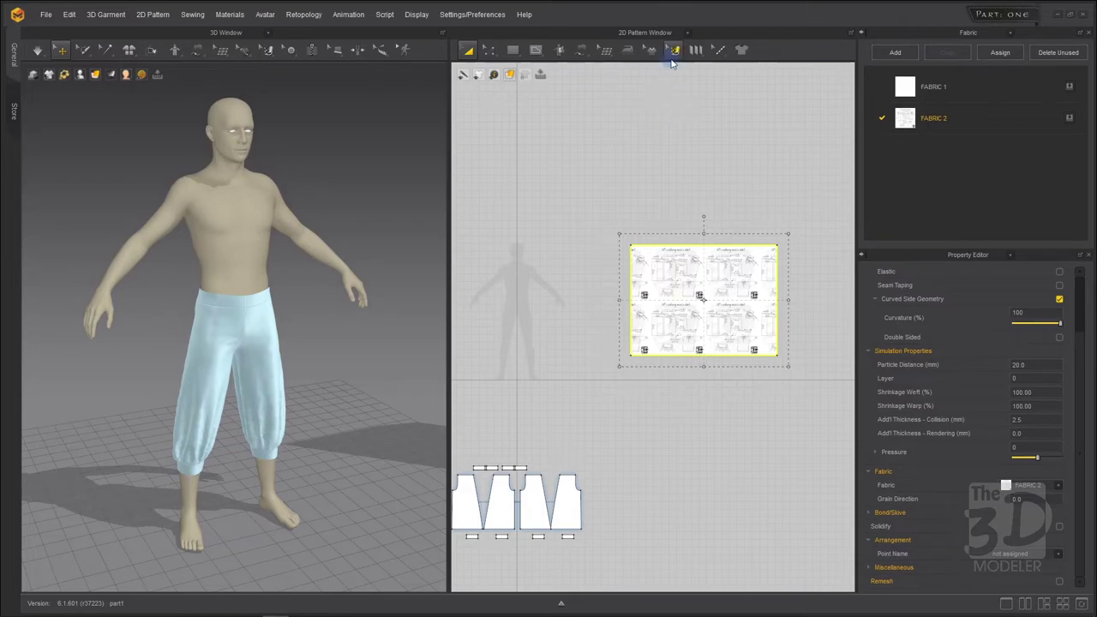
Scale up the cutting-pattern texture proportionally on the large rectangle so the drawing stops repeating in small tiles
{"action": "left_click", "coordinate": [675, 53]}
{"action": "left_click", "coordinate": [702, 75]}
{"action": "scroll", "coordinate": [733, 292], "scroll_direction": "up", "scroll_amount": 5}
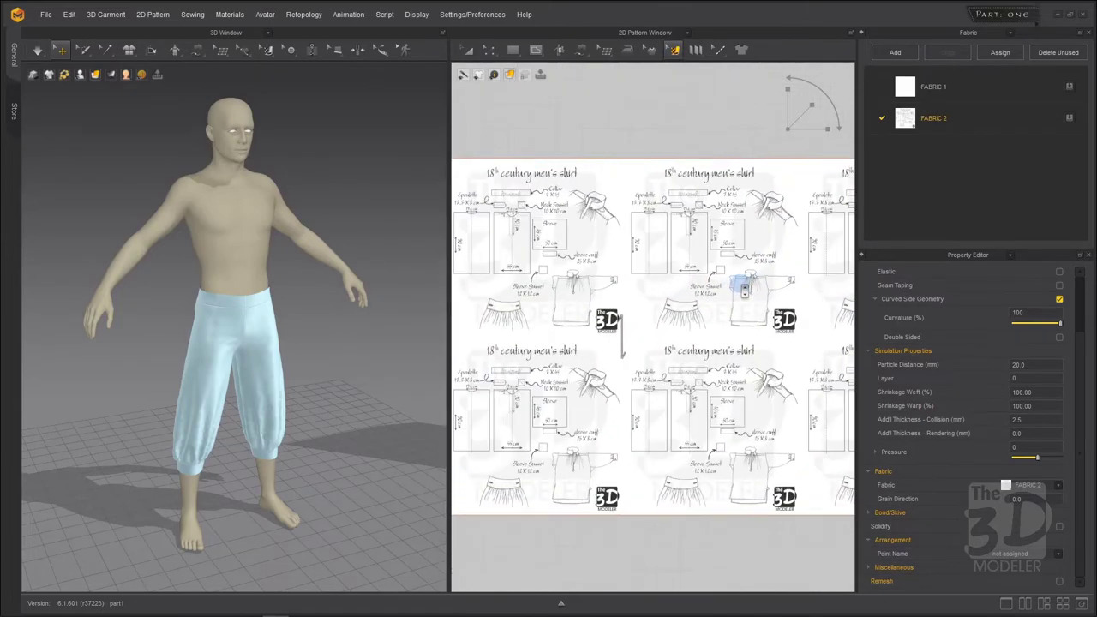
{"action": "left_click", "coordinate": [552, 283]}
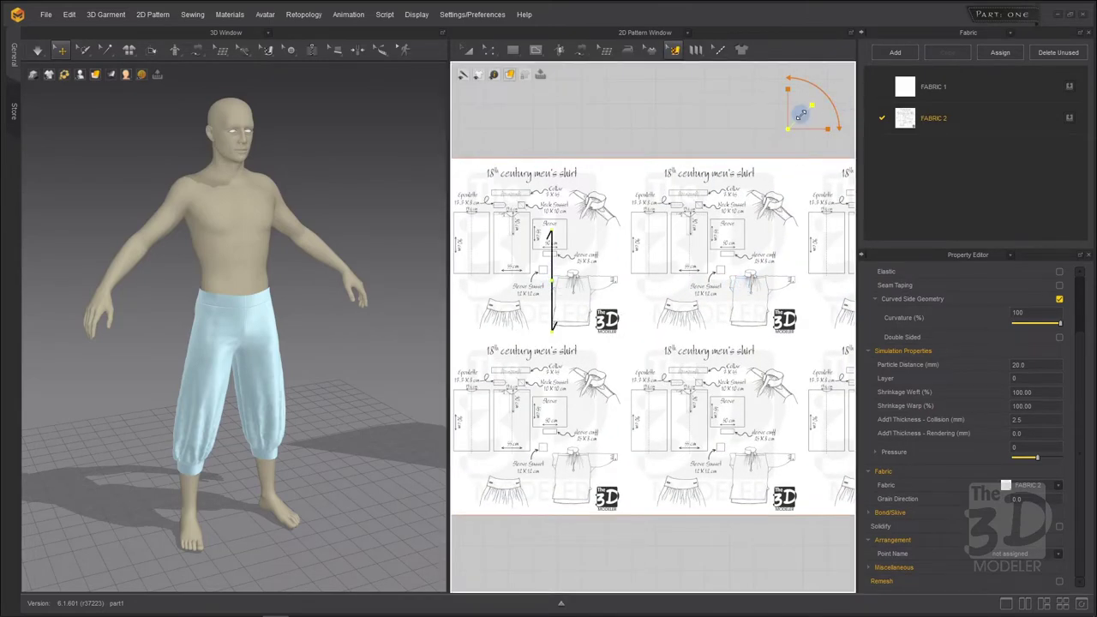
{"action": "left_click_drag", "start_coordinate": [798, 106], "coordinate": [835, 82]}
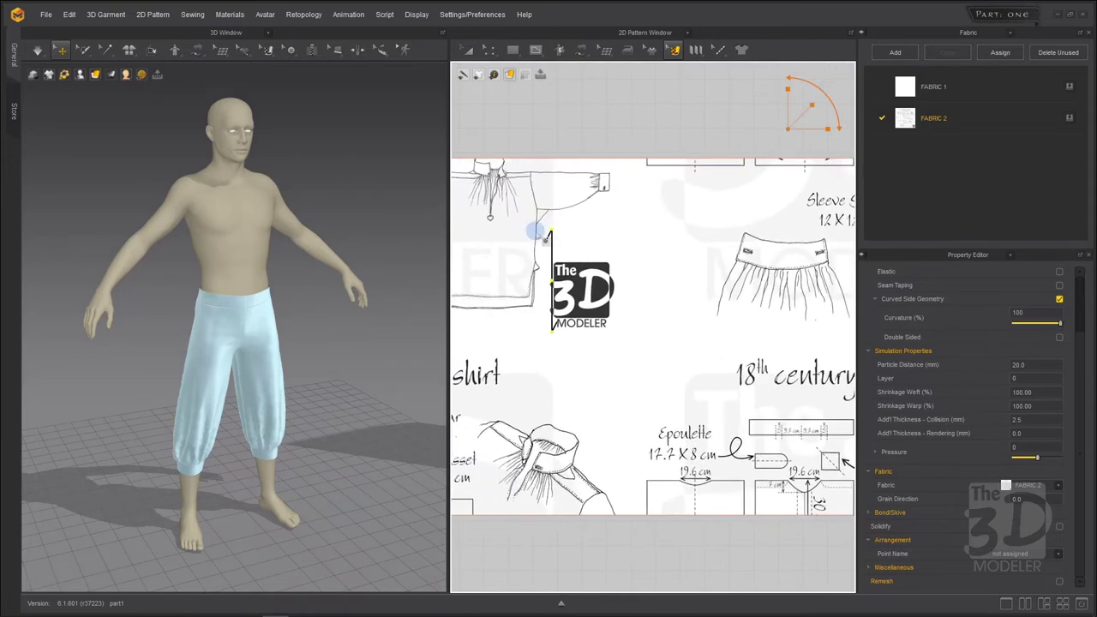
Reposition the enlarged texture so the collar, body, sleeve and gusset drawings all fit inside the rectangle
{"action": "left_click", "coordinate": [685, 313]}
{"action": "left_click_drag", "start_coordinate": [685, 313], "coordinate": [810, 432]}
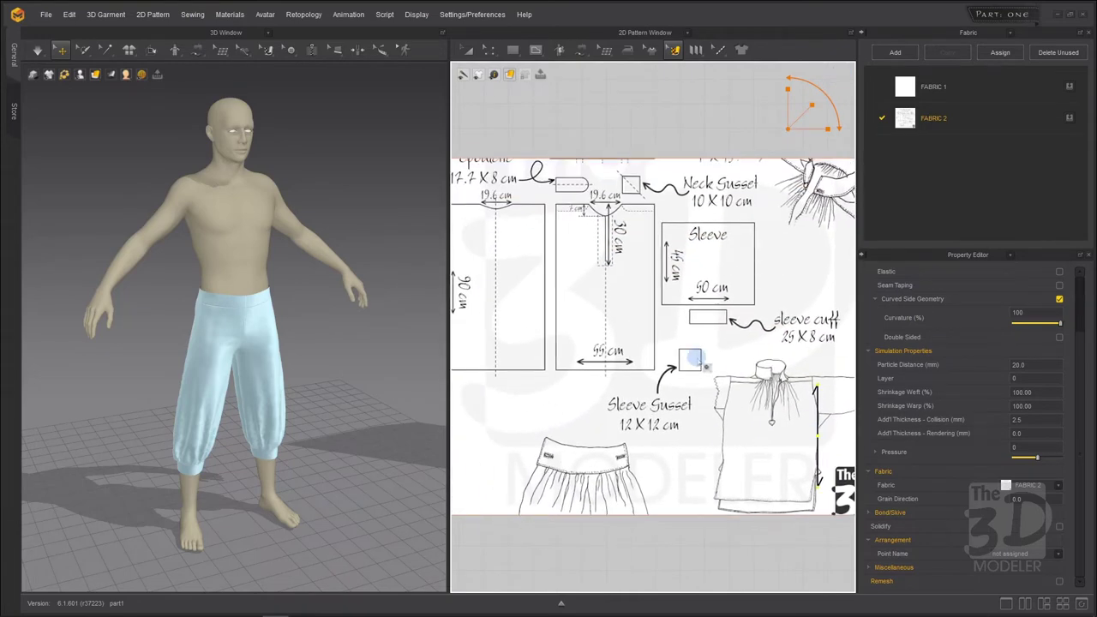
{"action": "scroll", "coordinate": [696, 360], "scroll_direction": "down", "scroll_amount": 2}
{"action": "scroll", "coordinate": [668, 350], "scroll_direction": "down", "scroll_amount": 1}
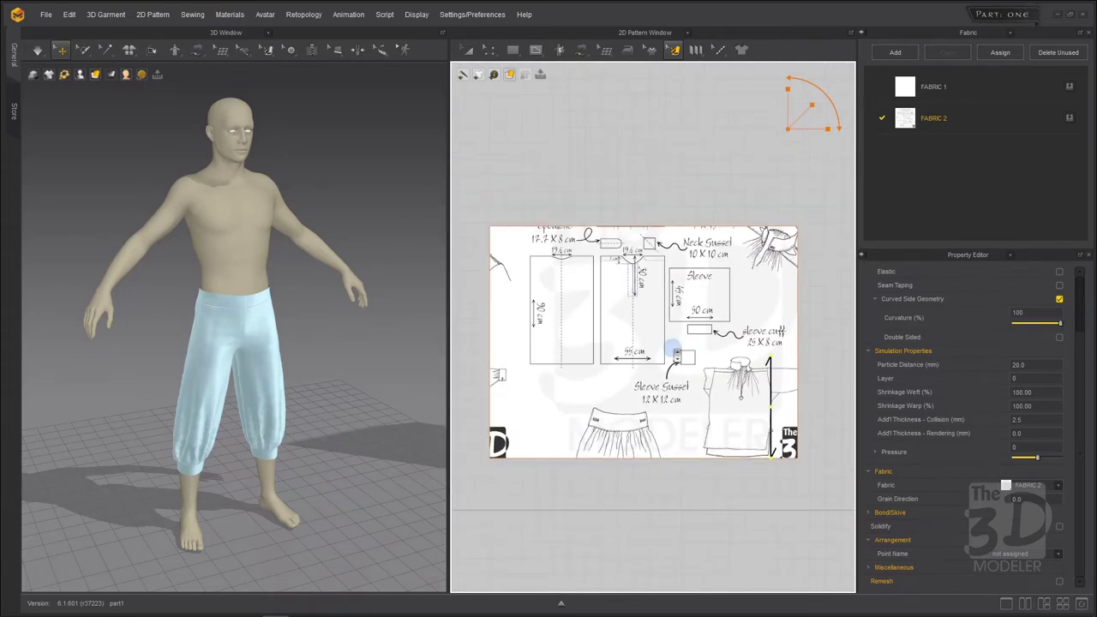
{"action": "left_click_drag", "start_coordinate": [771, 394], "coordinate": [759, 391]}
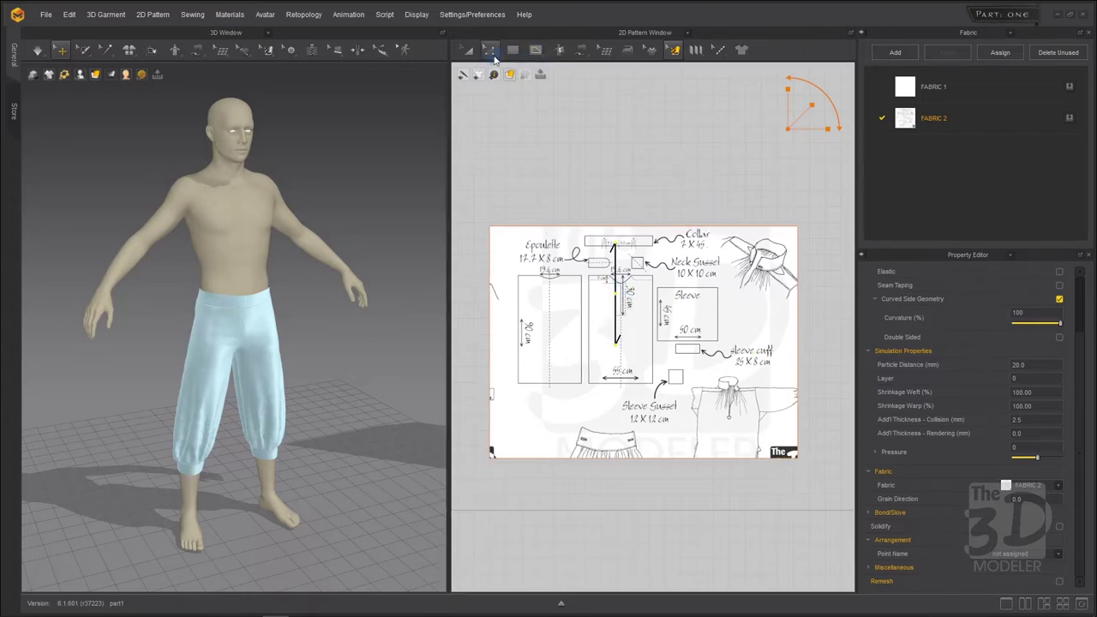
Create a rectangle pattern 55 cm wide and 90 cm high over the torso of the avatar silhouette
{"action": "left_click", "coordinate": [466, 50]}
{"action": "left_click", "coordinate": [607, 340]}
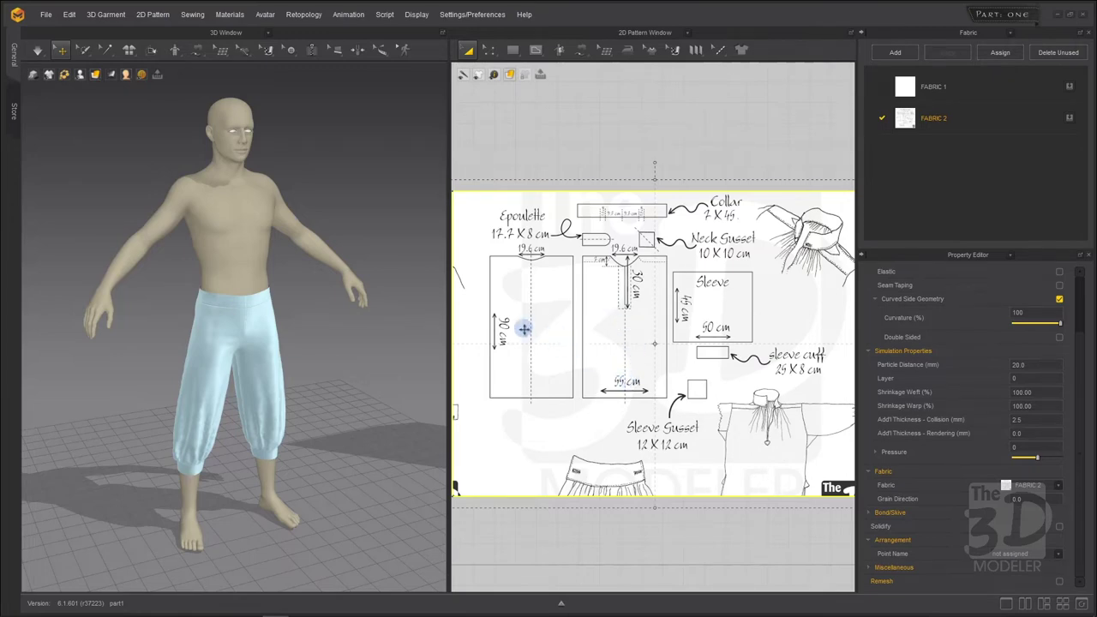
{"action": "scroll", "coordinate": [702, 264], "scroll_direction": "down", "scroll_amount": 5}
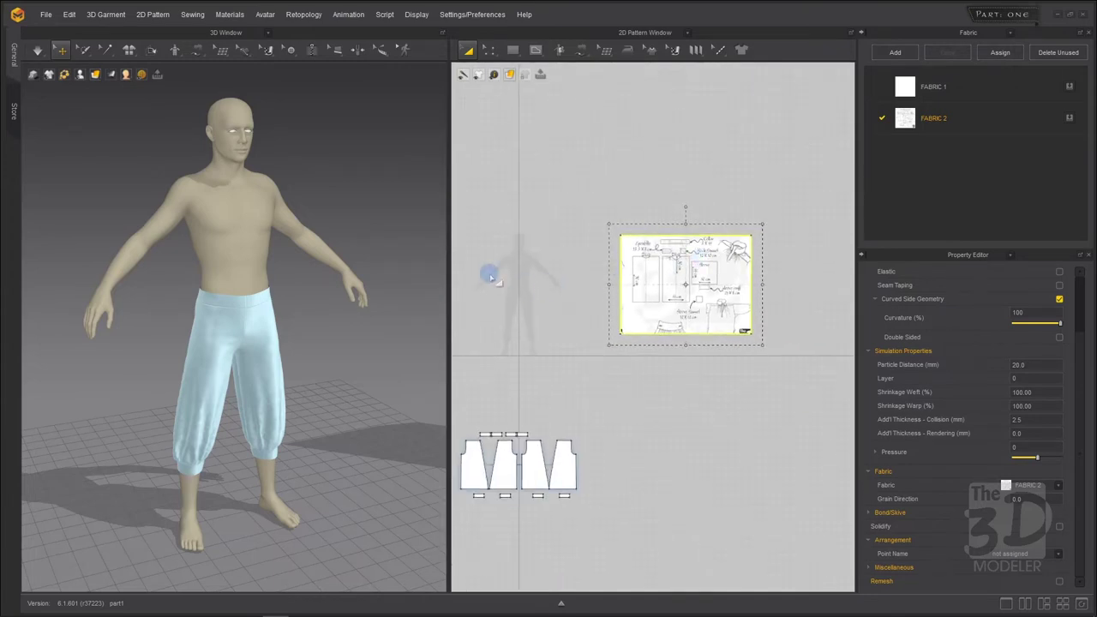
{"action": "scroll", "coordinate": [494, 278], "scroll_direction": "up", "scroll_amount": 3}
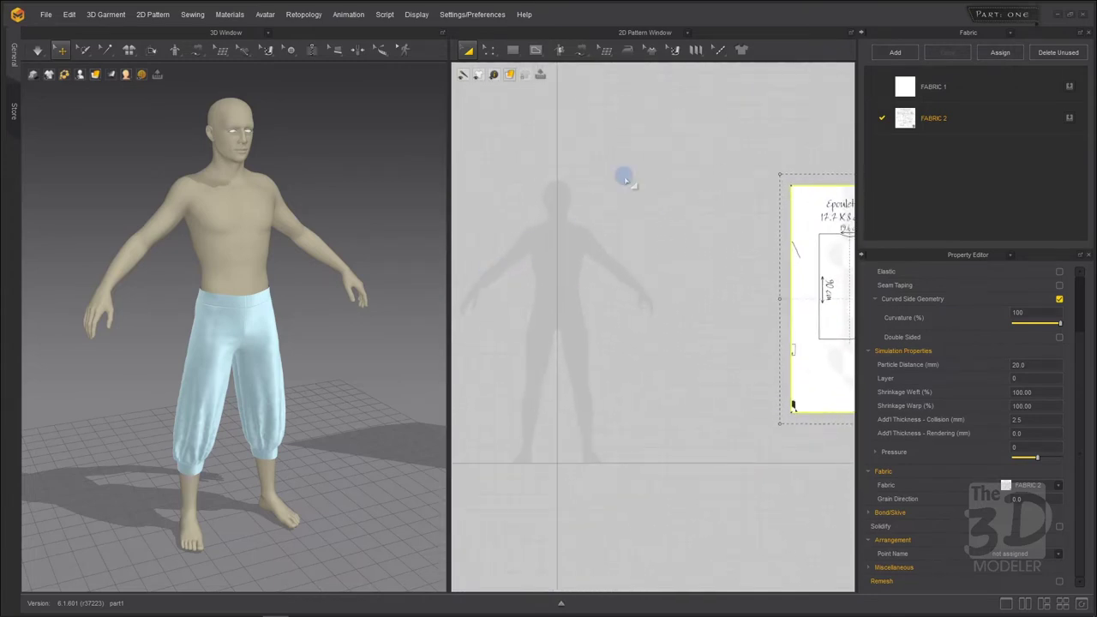
{"action": "left_click", "coordinate": [512, 54]}
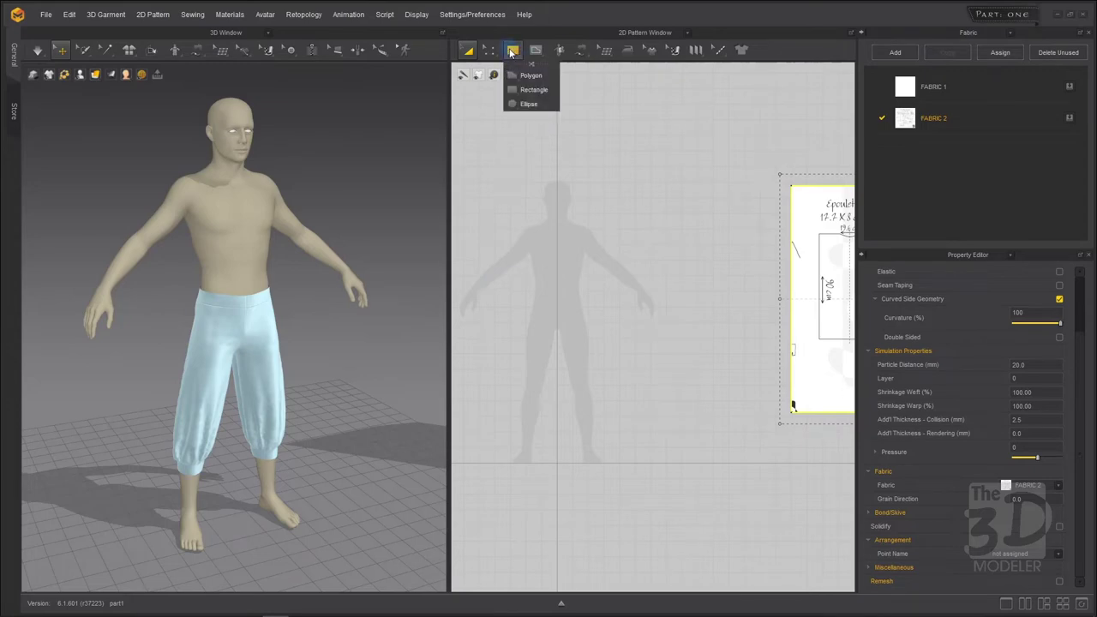
{"action": "left_click", "coordinate": [558, 286]}
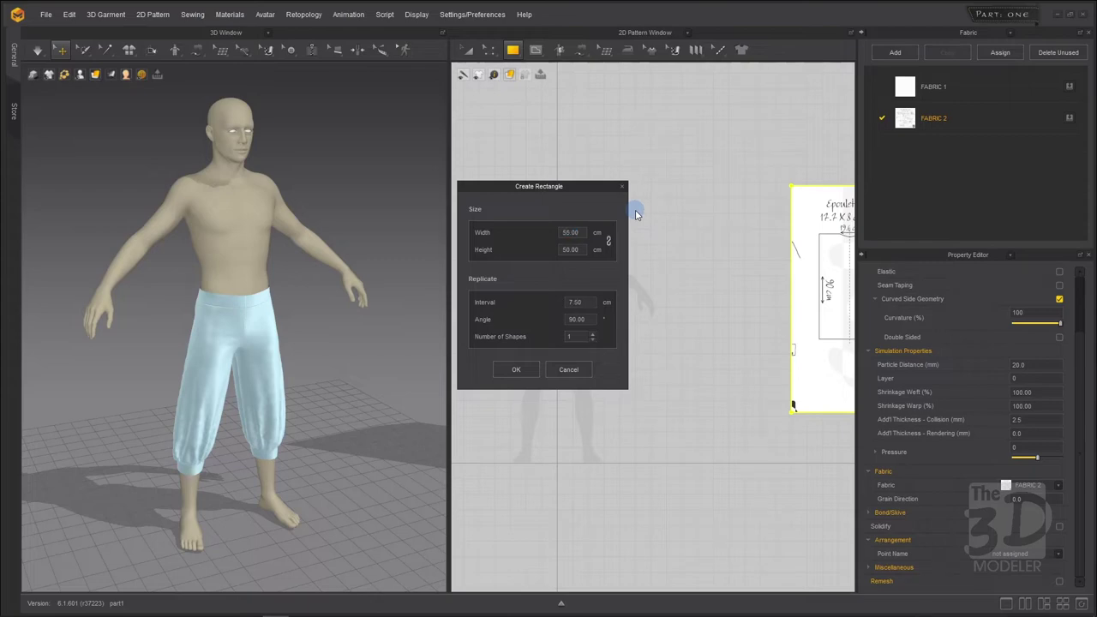
{"action": "left_click_drag", "start_coordinate": [583, 249], "coordinate": [558, 249]}
{"action": "left_click", "coordinate": [517, 370]}
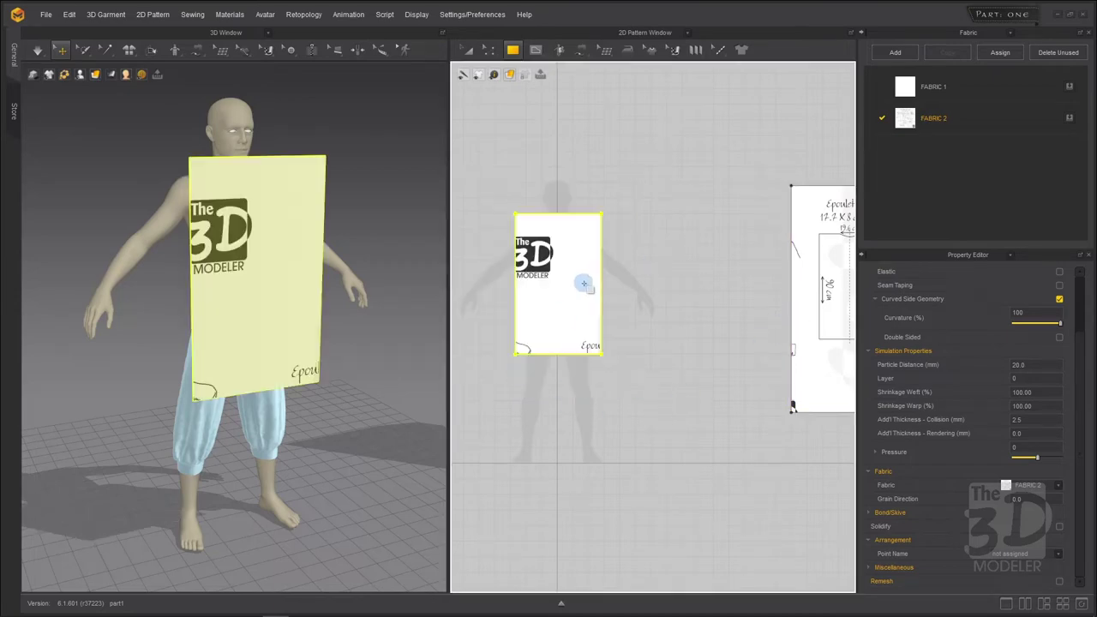
Move the 55 × 90 cm rectangle slightly down the silhouette to shoulder level and assign FABRIC 1 to it
{"action": "left_click", "coordinate": [467, 50]}
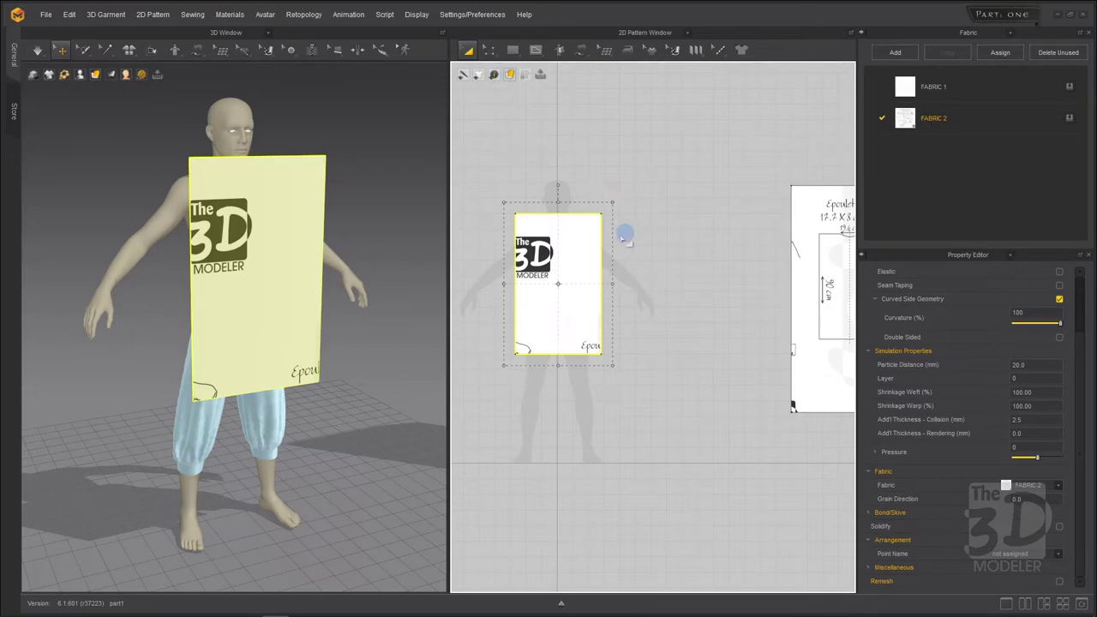
{"action": "left_click_drag", "start_coordinate": [588, 237], "coordinate": [587, 251]}
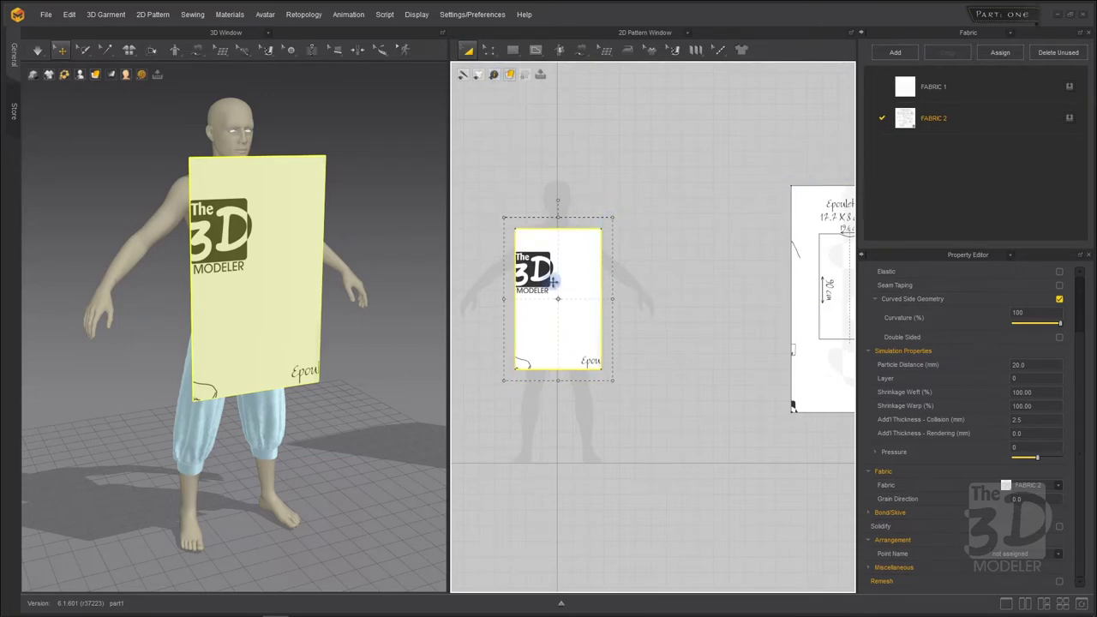
{"action": "left_click", "coordinate": [1047, 486]}
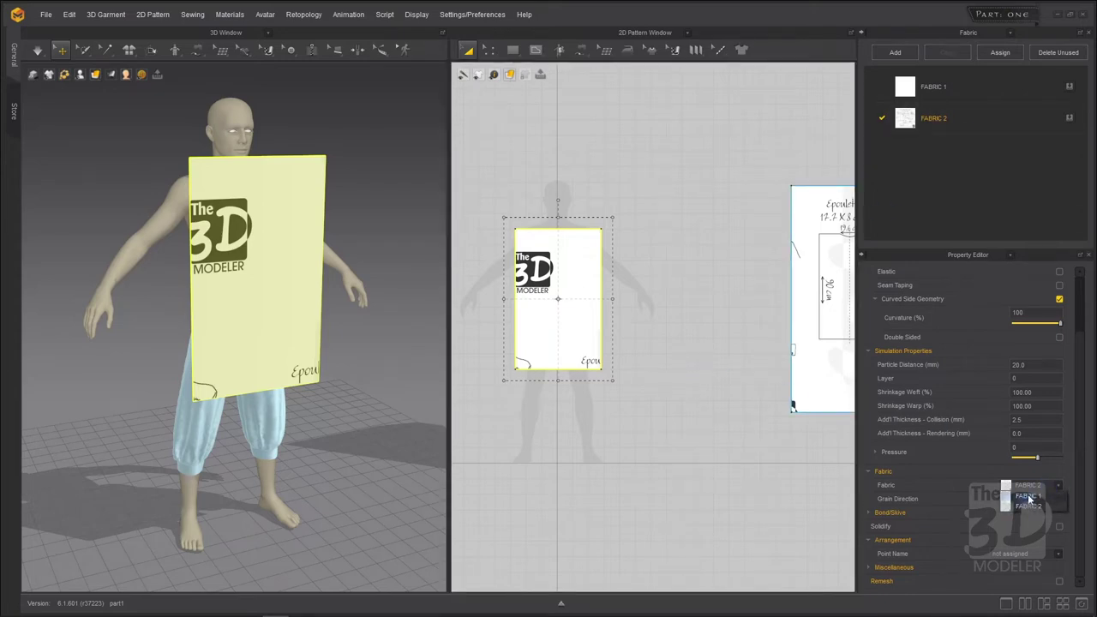
{"action": "left_click", "coordinate": [1027, 496]}
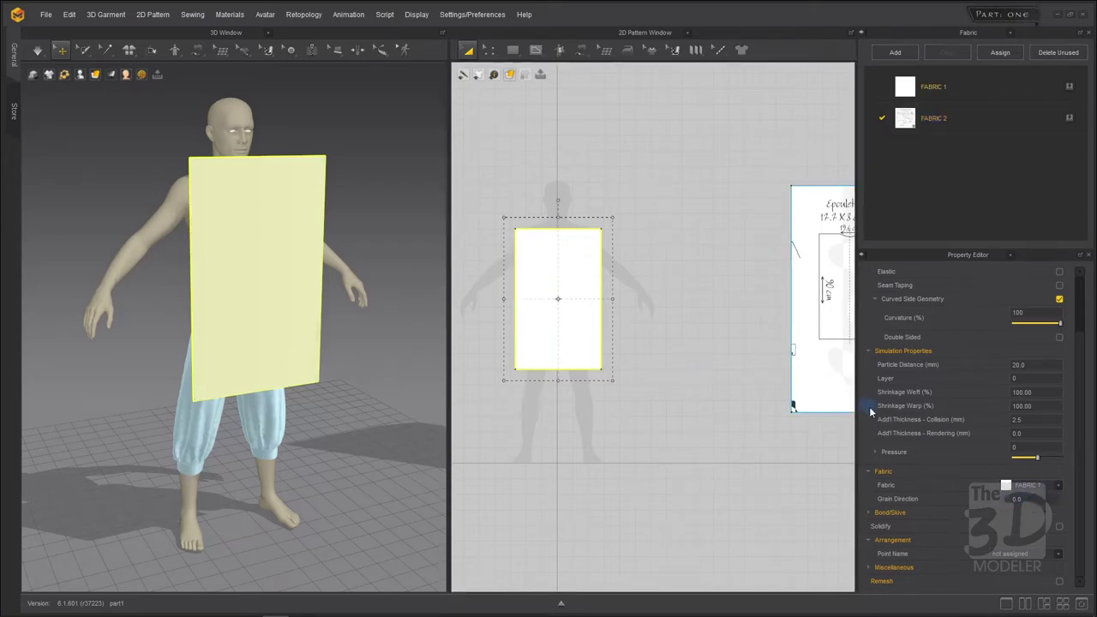
Make FABRIC 1 the current fabric and display the line lengths of the 2D patterns
{"action": "left_click", "coordinate": [972, 96]}
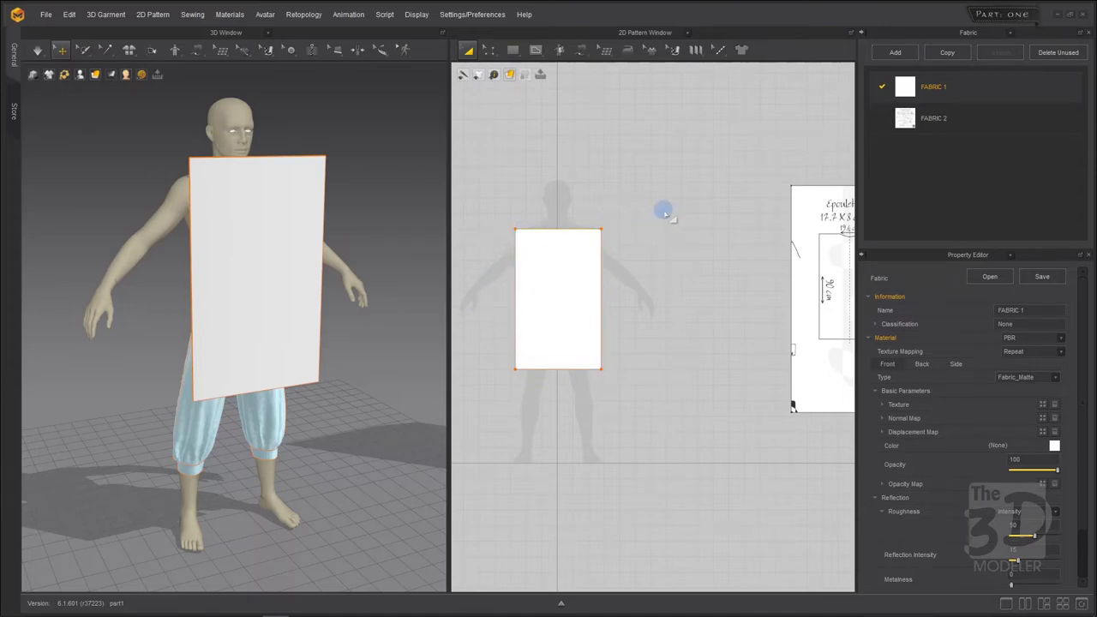
{"action": "key", "text": "ctrl+shift+l"}
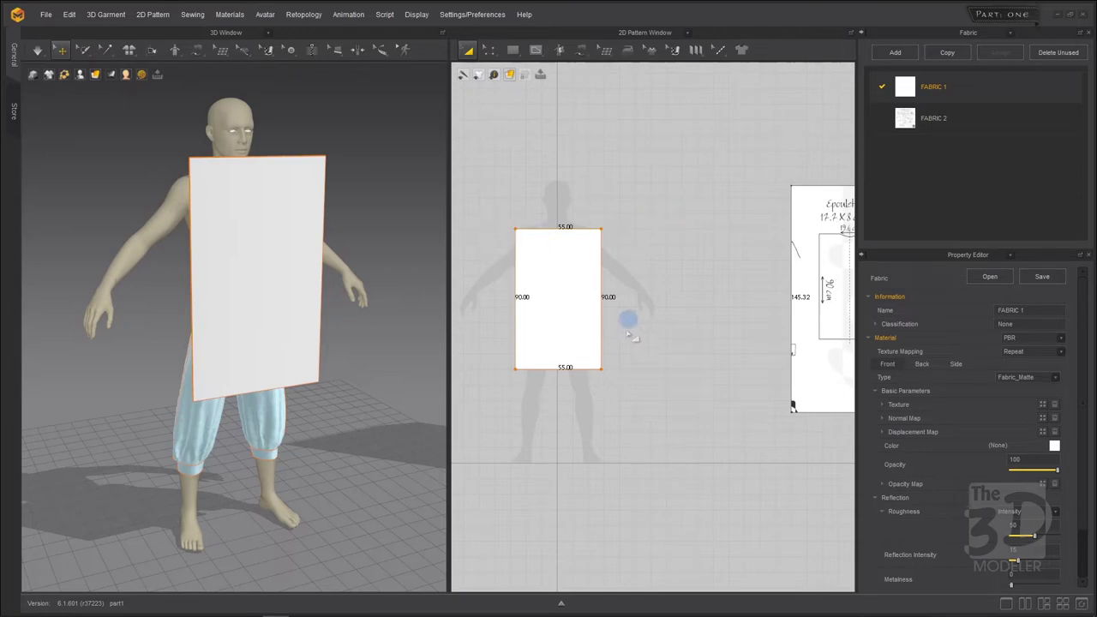
Examine the neckline width, neckline depth and front slit dimensions of the shirt body on the cutting-pattern reference
{"action": "scroll", "coordinate": [467, 344], "scroll_direction": "down", "scroll_amount": 1}
{"action": "scroll", "coordinate": [467, 343], "scroll_direction": "down", "scroll_amount": 3}
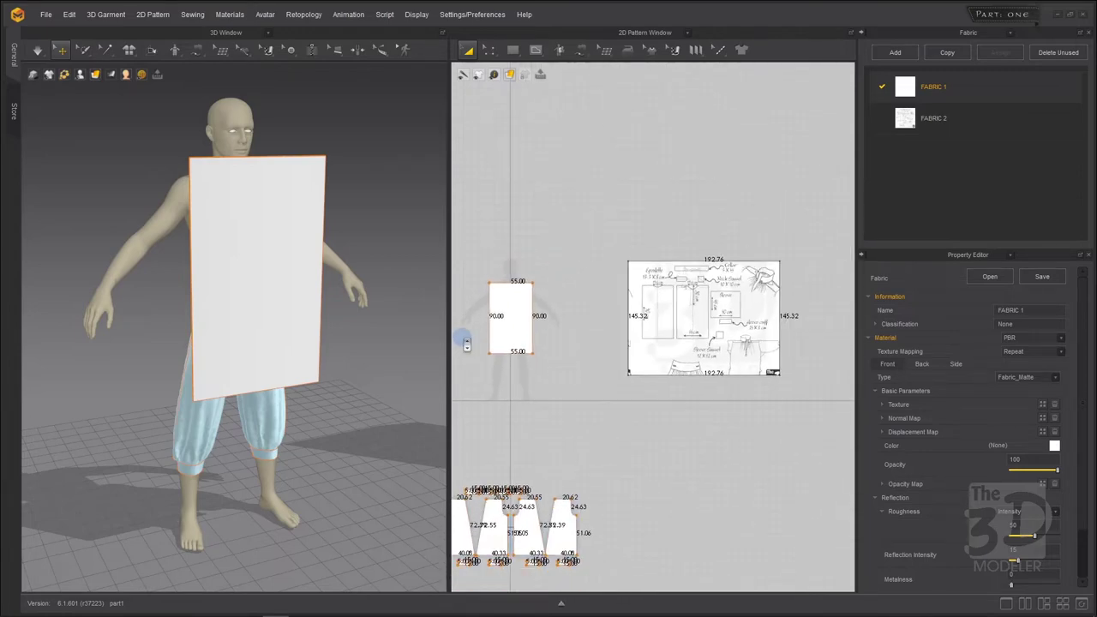
{"action": "scroll", "coordinate": [695, 310], "scroll_direction": "up", "scroll_amount": 4}
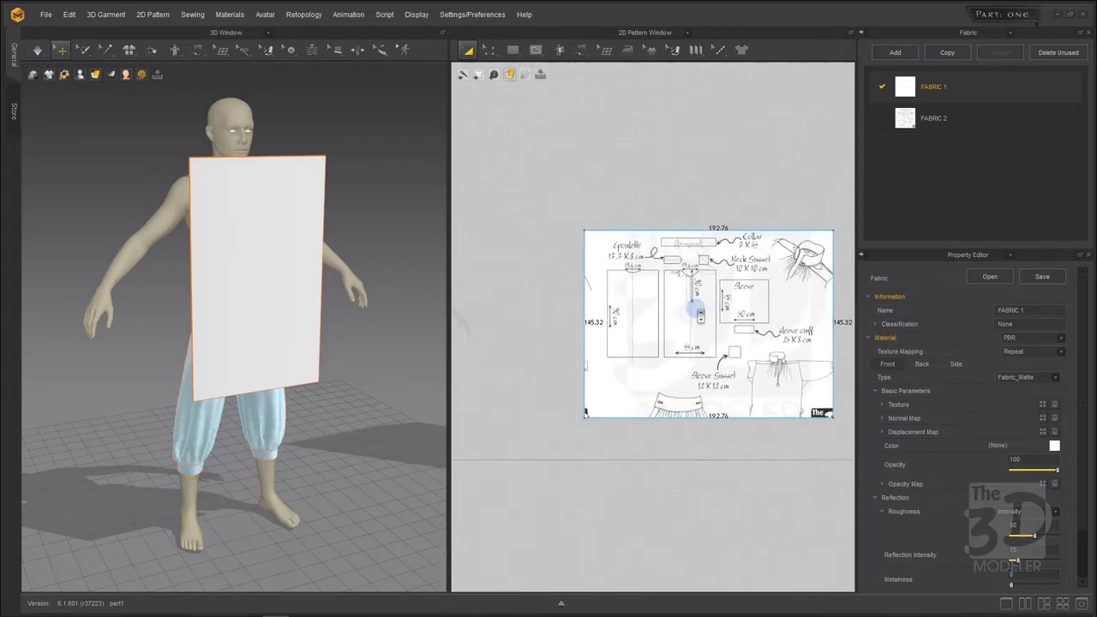
{"action": "scroll", "coordinate": [699, 315], "scroll_direction": "up", "scroll_amount": 1}
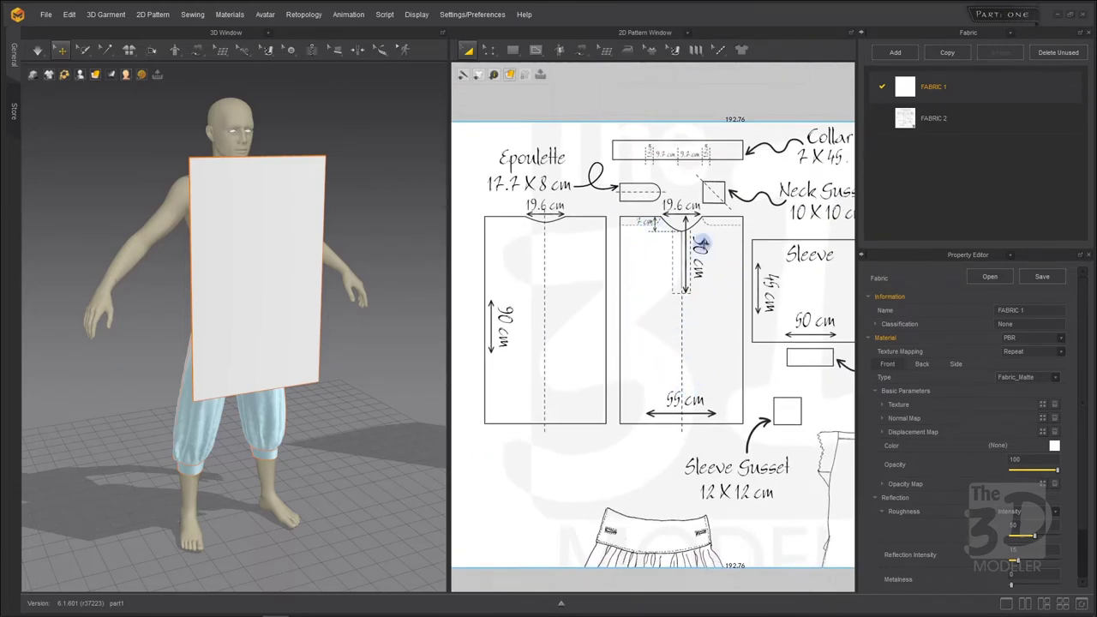
{"action": "scroll", "coordinate": [703, 245], "scroll_direction": "up", "scroll_amount": 1}
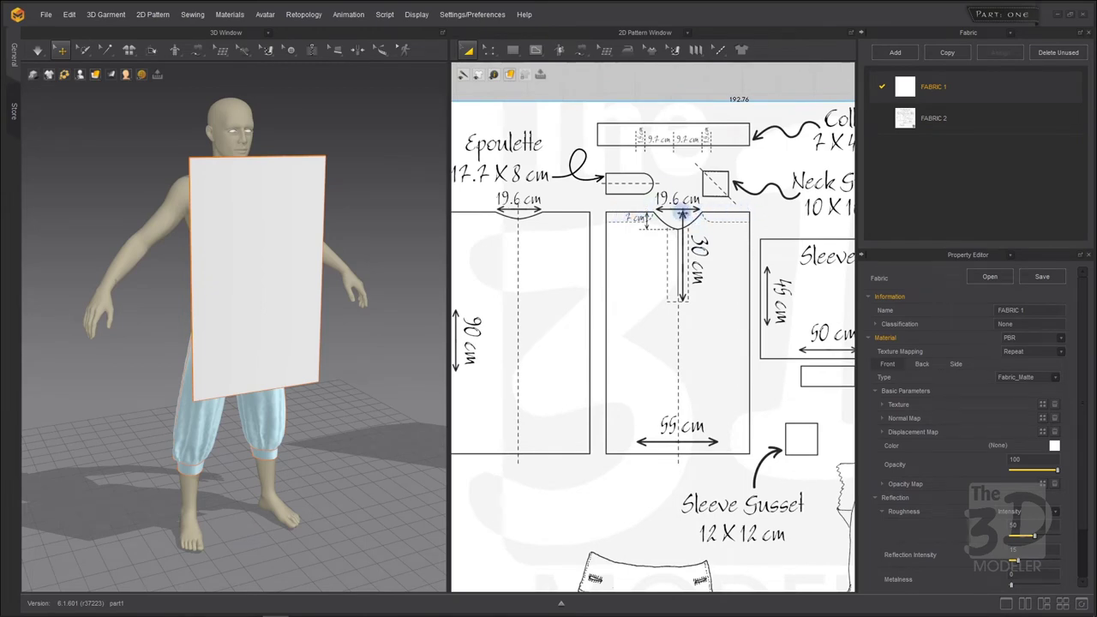
{"action": "scroll", "coordinate": [681, 215], "scroll_direction": "up", "scroll_amount": 3}
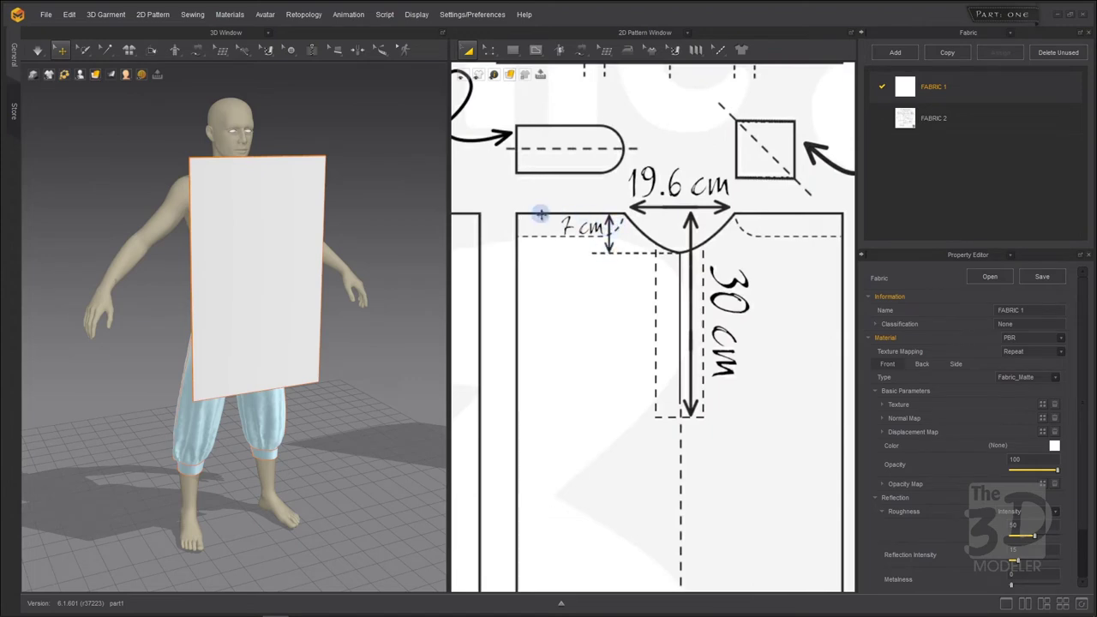
{"action": "left_click", "coordinate": [682, 199]}
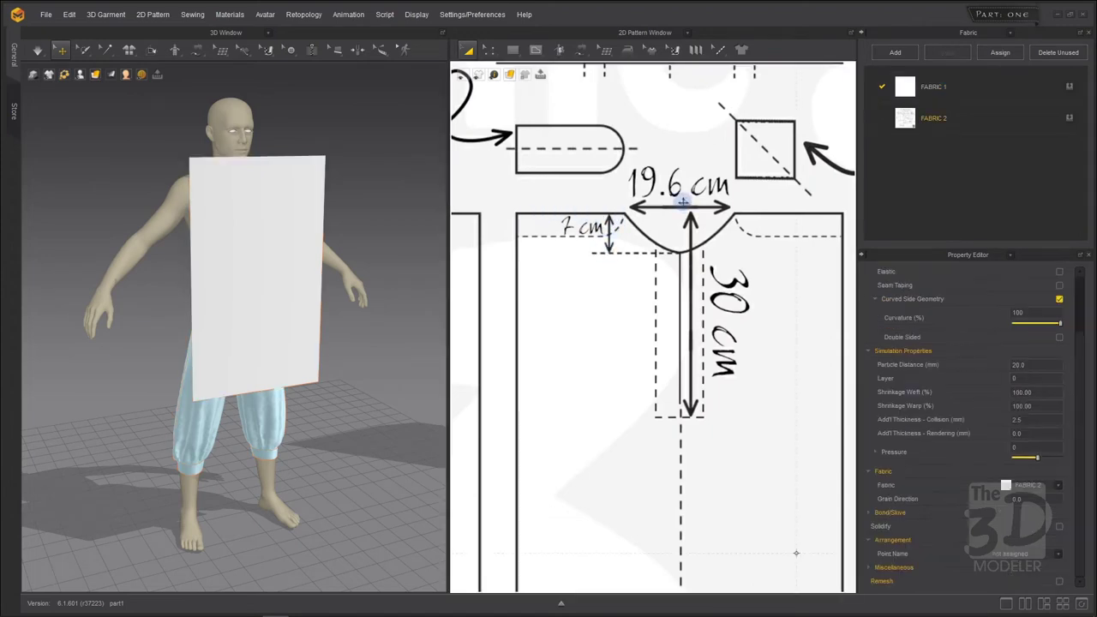
{"action": "scroll", "coordinate": [683, 199], "scroll_direction": "down", "scroll_amount": 4}
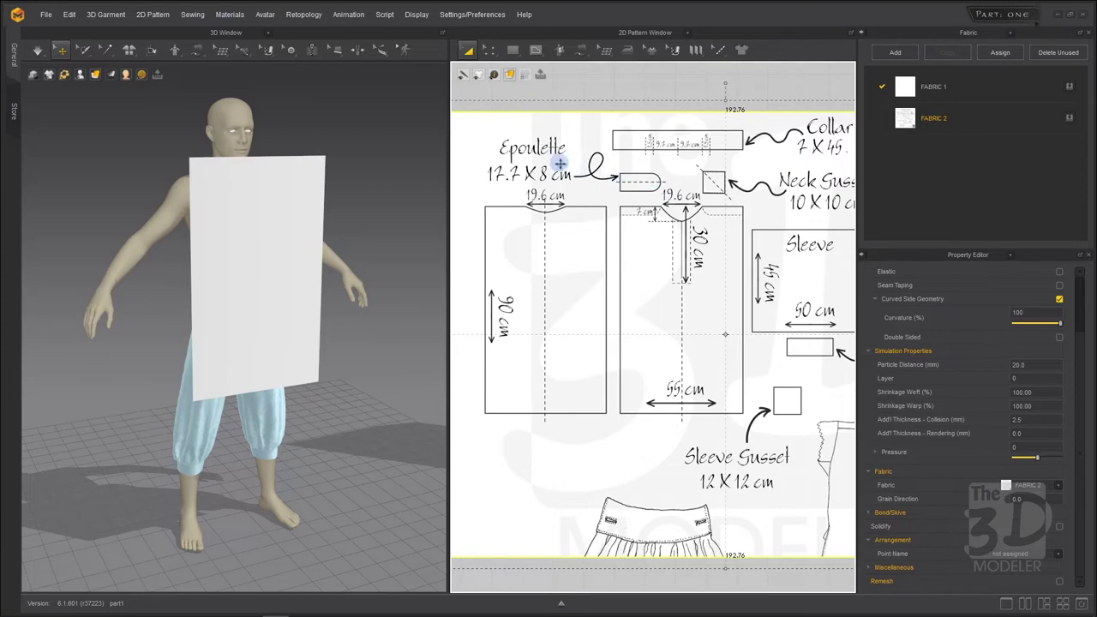
{"action": "scroll", "coordinate": [677, 210], "scroll_direction": "up", "scroll_amount": 3}
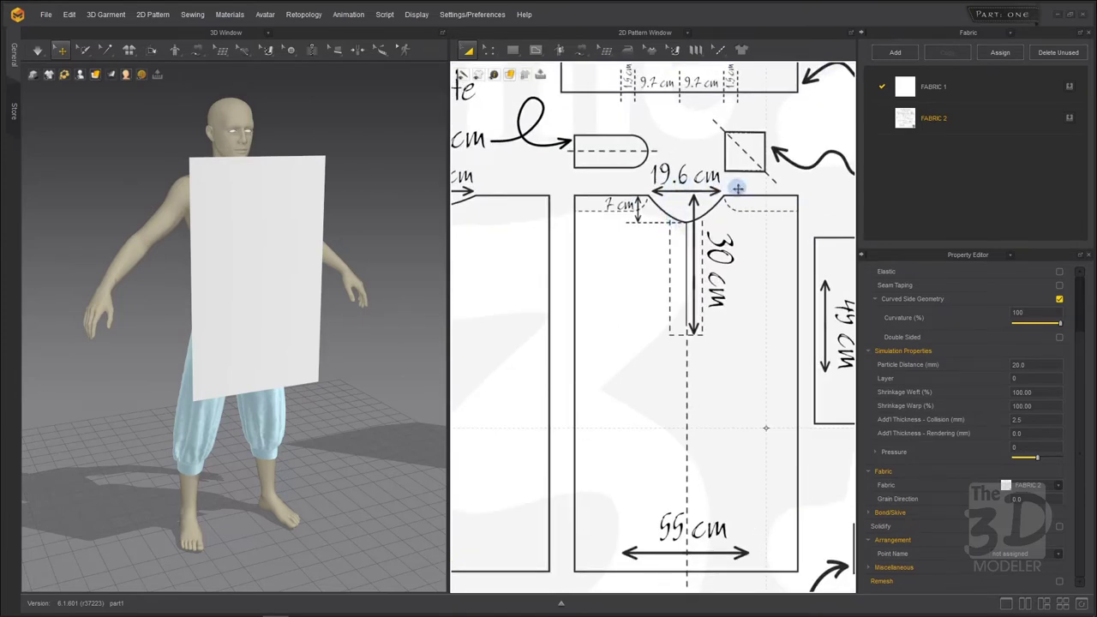
Split the top edge of the body rectangle into two lines, with the first line 17.7 cm from the left corner
{"action": "scroll", "coordinate": [737, 188], "scroll_direction": "down", "scroll_amount": 6}
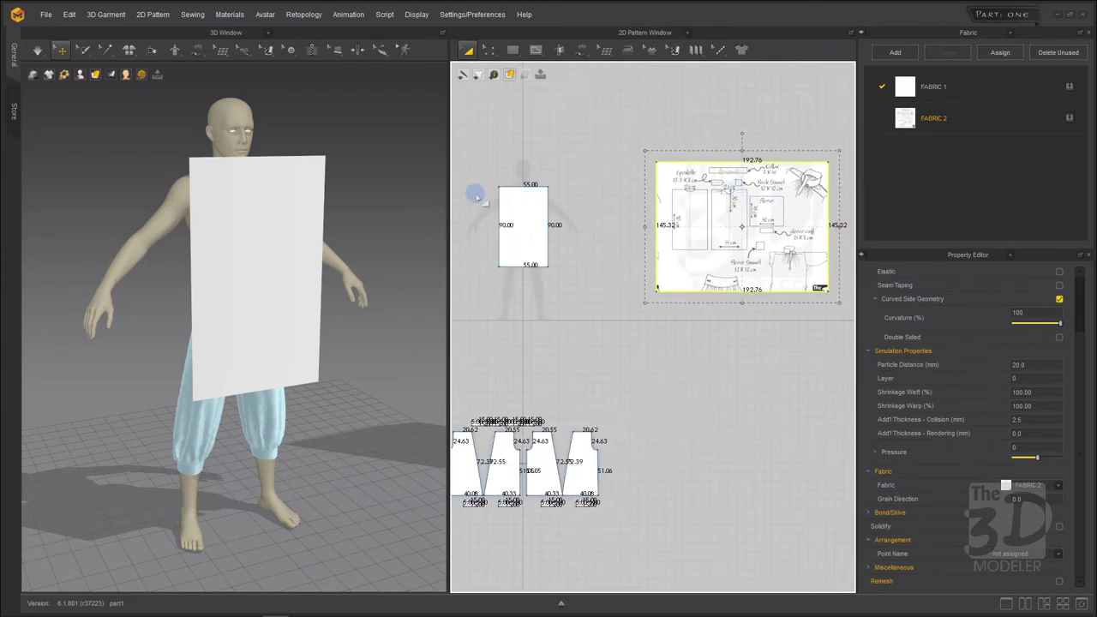
{"action": "scroll", "coordinate": [477, 196], "scroll_direction": "up", "scroll_amount": 5}
{"action": "left_click", "coordinate": [488, 50]}
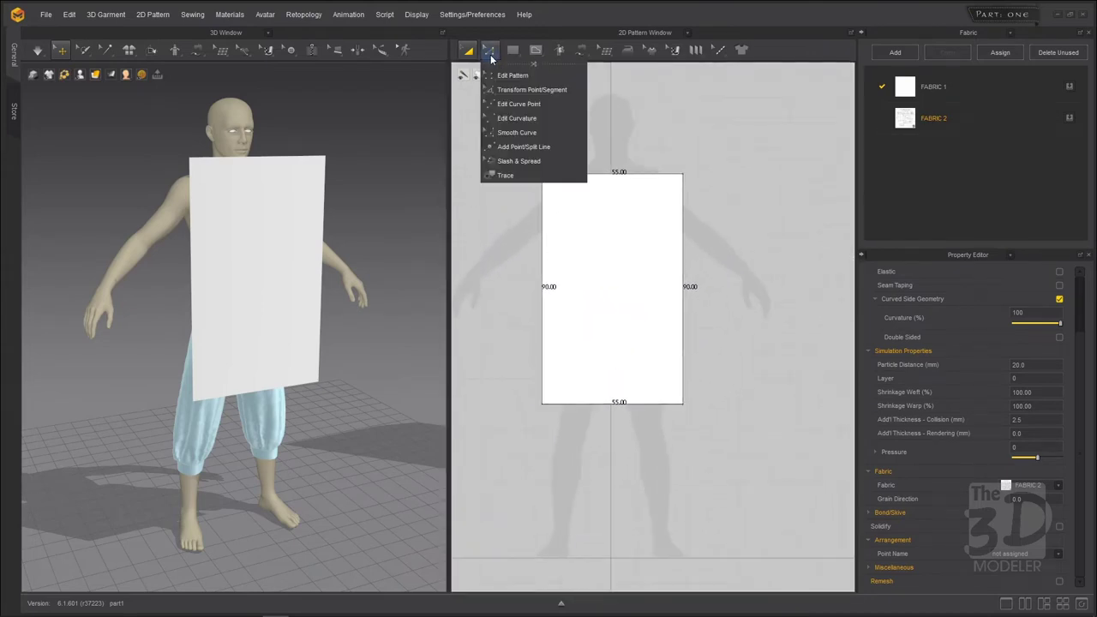
{"action": "left_click", "coordinate": [568, 75]}
{"action": "left_click", "coordinate": [608, 185]}
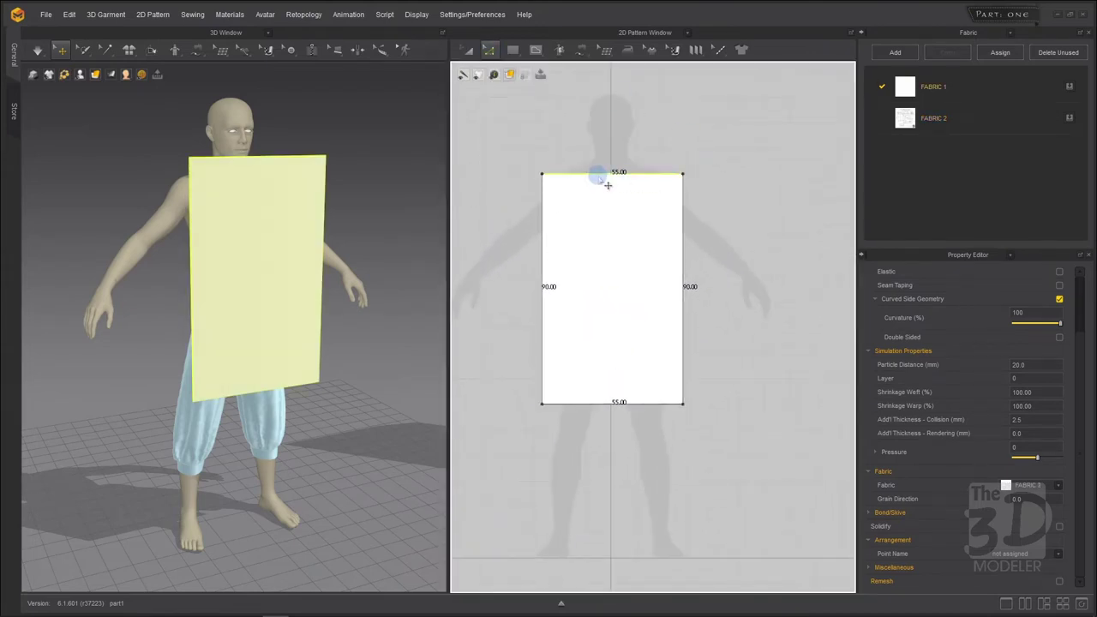
{"action": "right_click", "coordinate": [598, 180]}
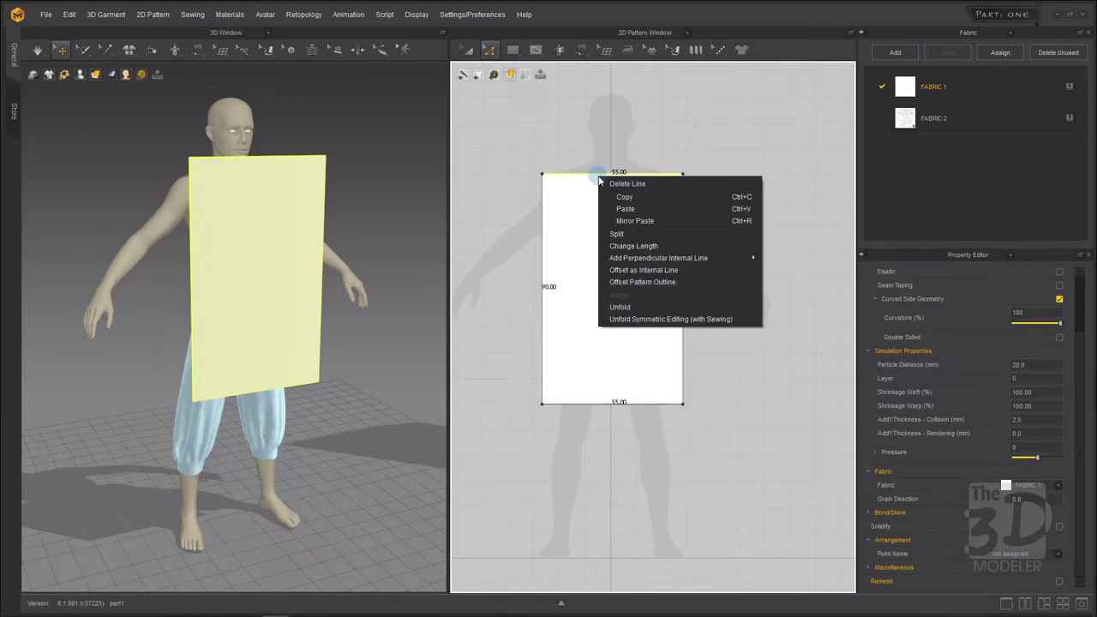
{"action": "left_click", "coordinate": [619, 233]}
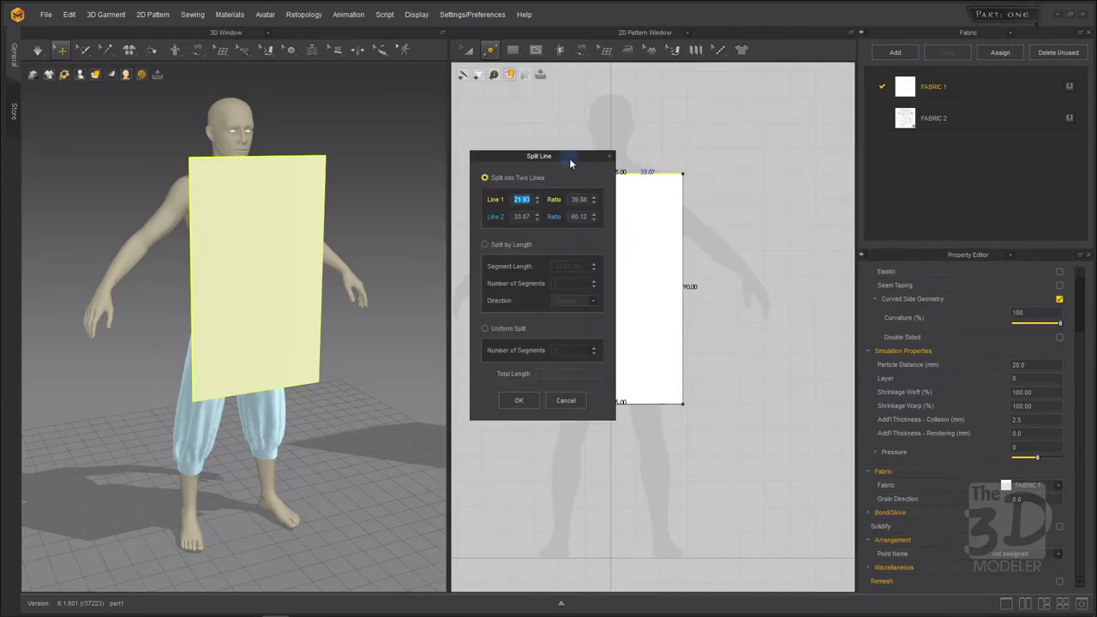
{"action": "left_click_drag", "start_coordinate": [570, 163], "coordinate": [780, 122]}
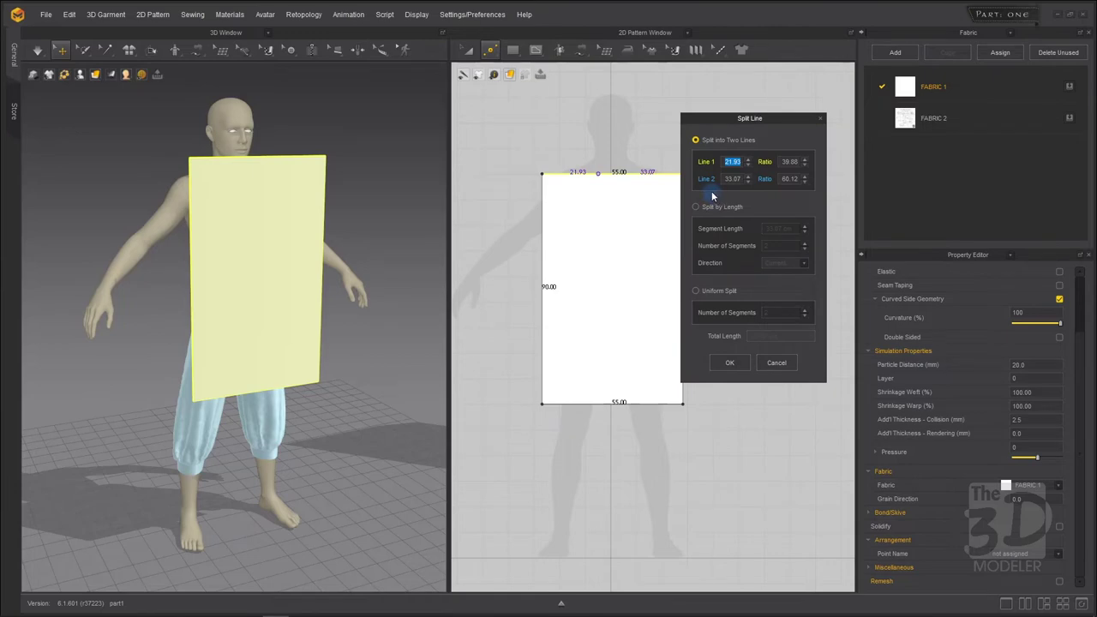
{"action": "type", "text": "17.7"}
{"action": "left_click", "coordinate": [728, 363]}
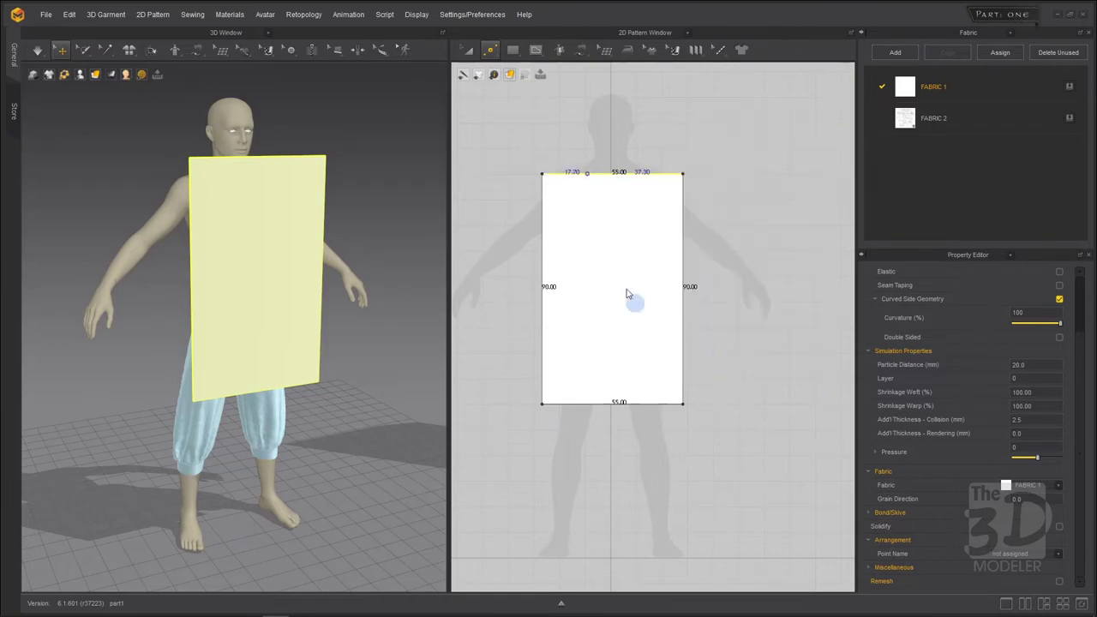
Split the remaining part of the top edge into two lines, with the first line 17.7 cm from the right corner
{"action": "left_click", "coordinate": [567, 173]}
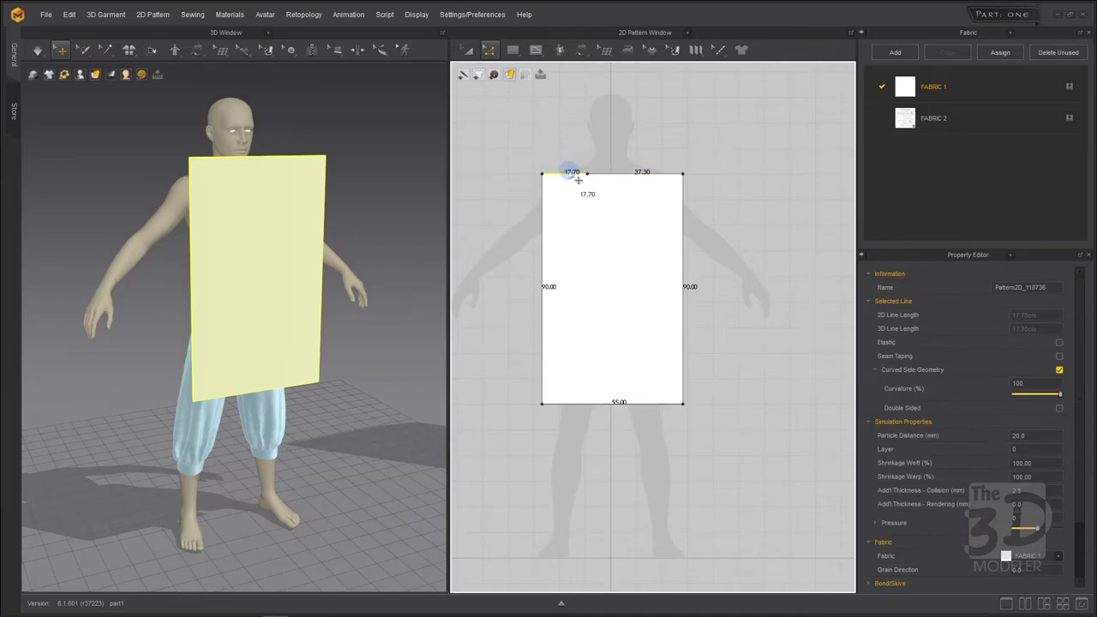
{"action": "left_click", "coordinate": [658, 173]}
{"action": "right_click", "coordinate": [666, 173]}
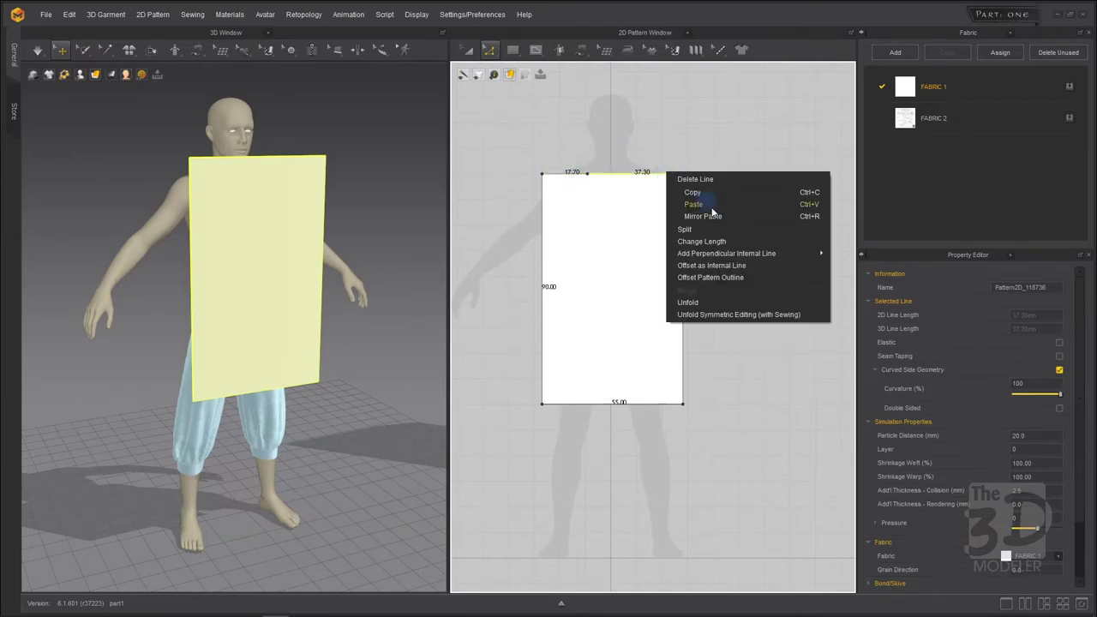
{"action": "left_click", "coordinate": [685, 229]}
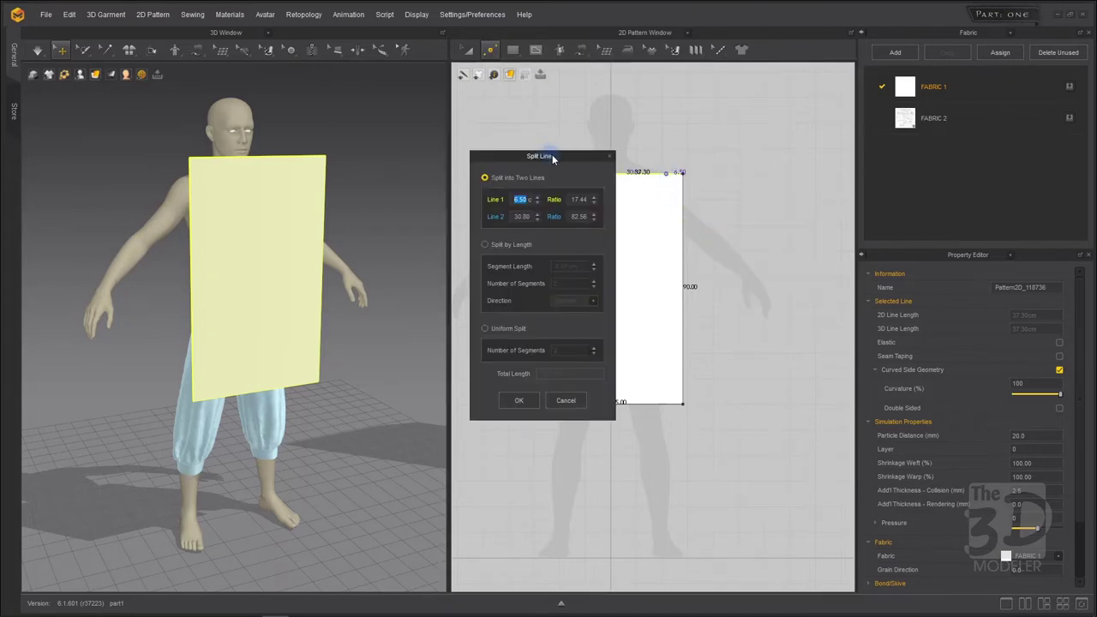
{"action": "left_click_drag", "start_coordinate": [553, 158], "coordinate": [786, 129]}
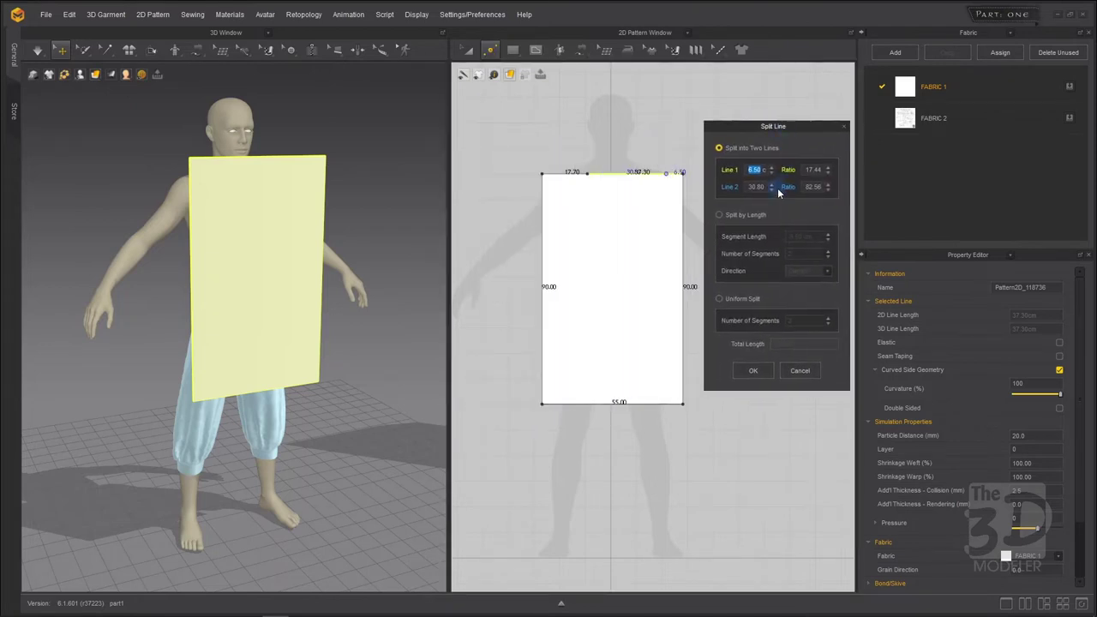
{"action": "type", "text": "17.7"}
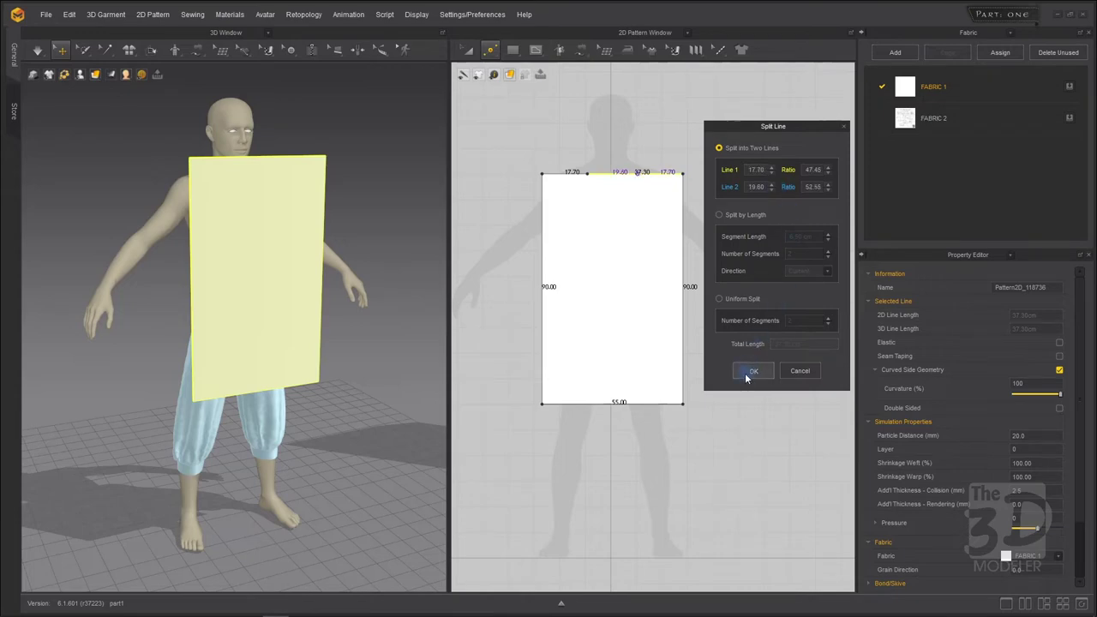
{"action": "left_click", "coordinate": [747, 372]}
{"action": "left_click", "coordinate": [559, 109]}
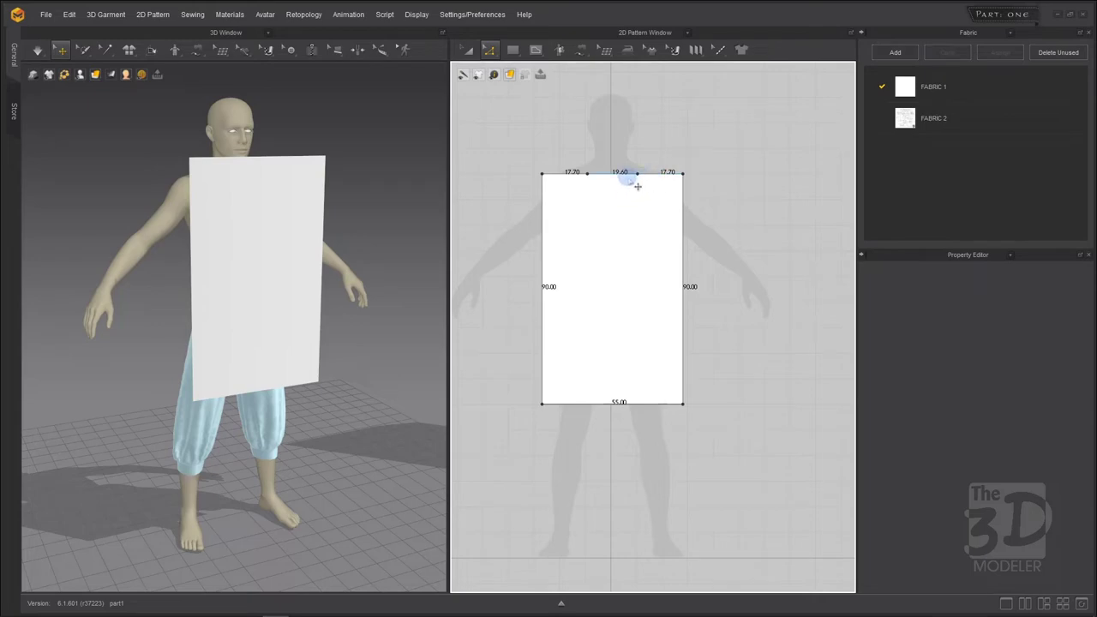
Split the middle neckline segment of the top edge uniformly into 2 segments
{"action": "left_click", "coordinate": [613, 173]}
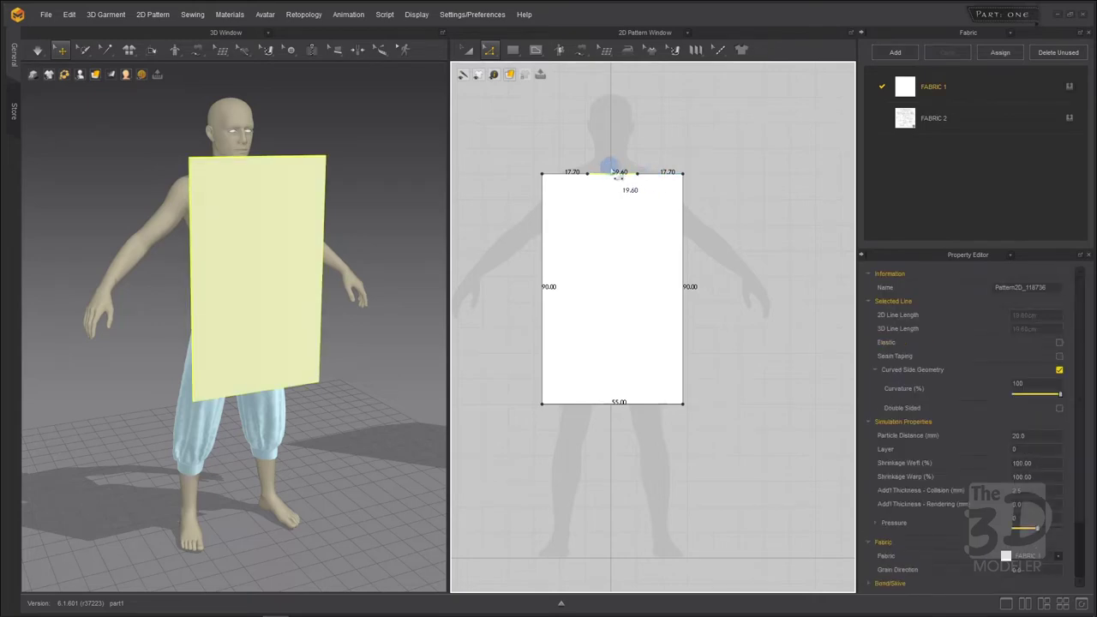
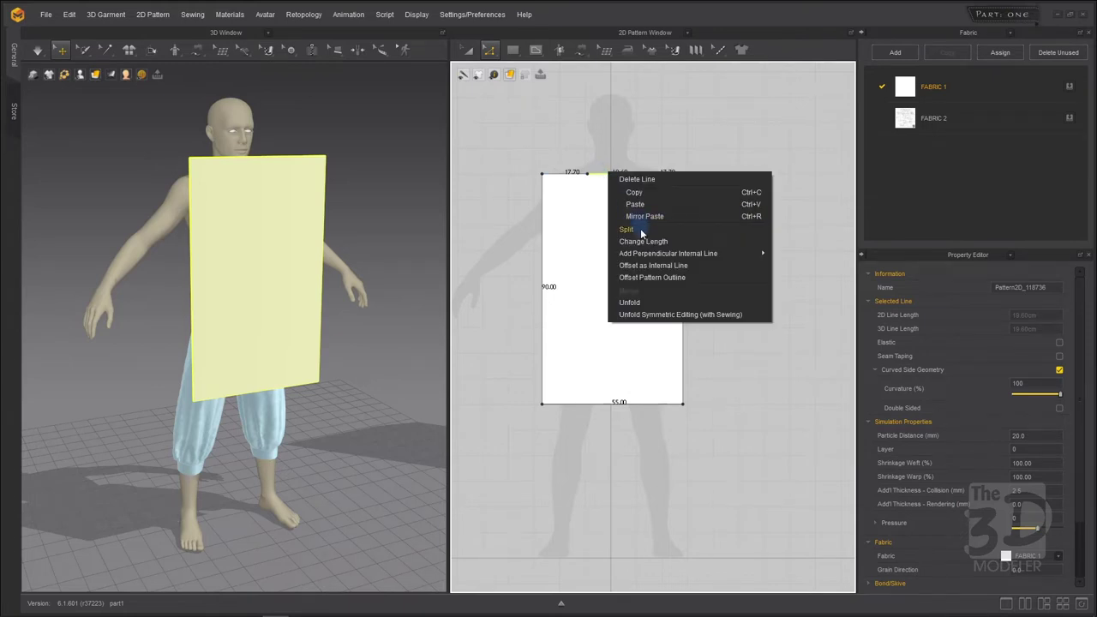
{"action": "left_click", "coordinate": [640, 228]}
{"action": "left_click_drag", "start_coordinate": [572, 156], "coordinate": [842, 134]}
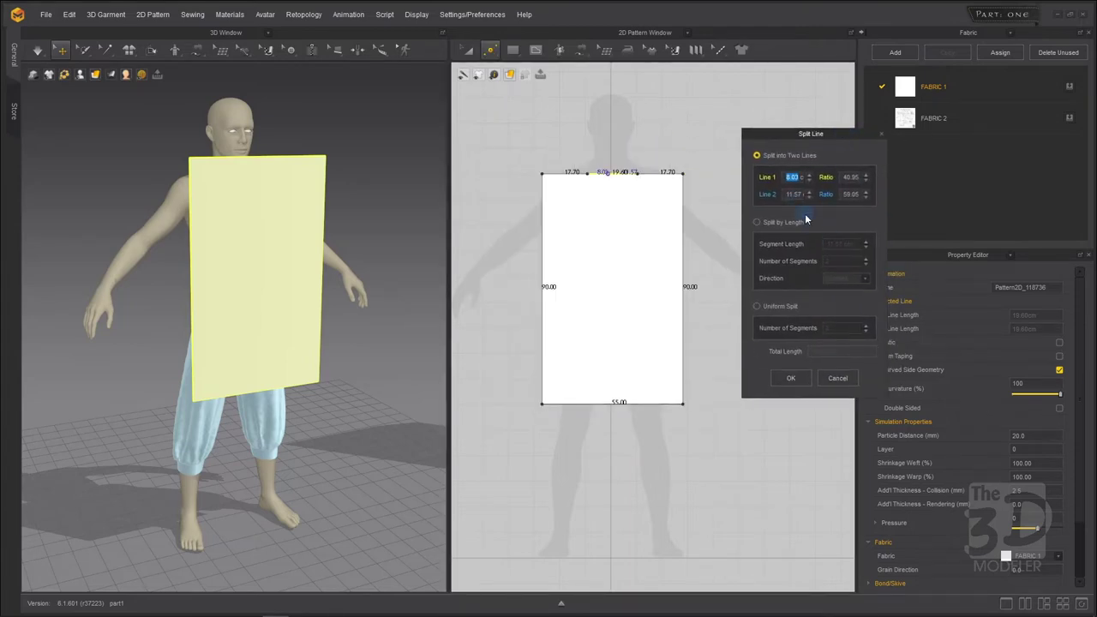
{"action": "left_click", "coordinate": [776, 307]}
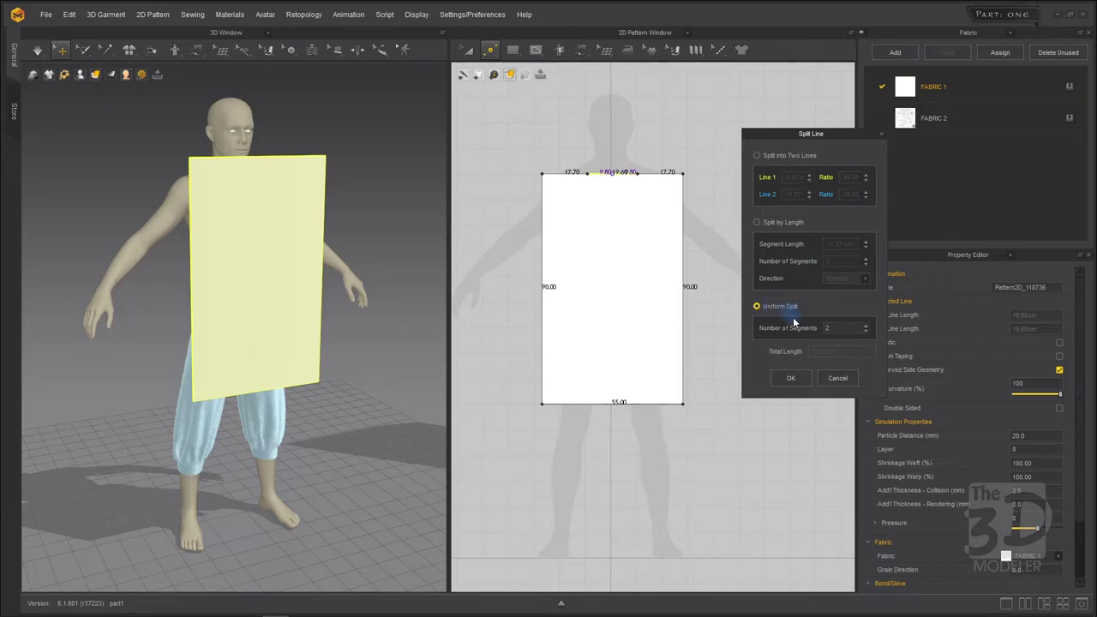
{"action": "left_click", "coordinate": [791, 379]}
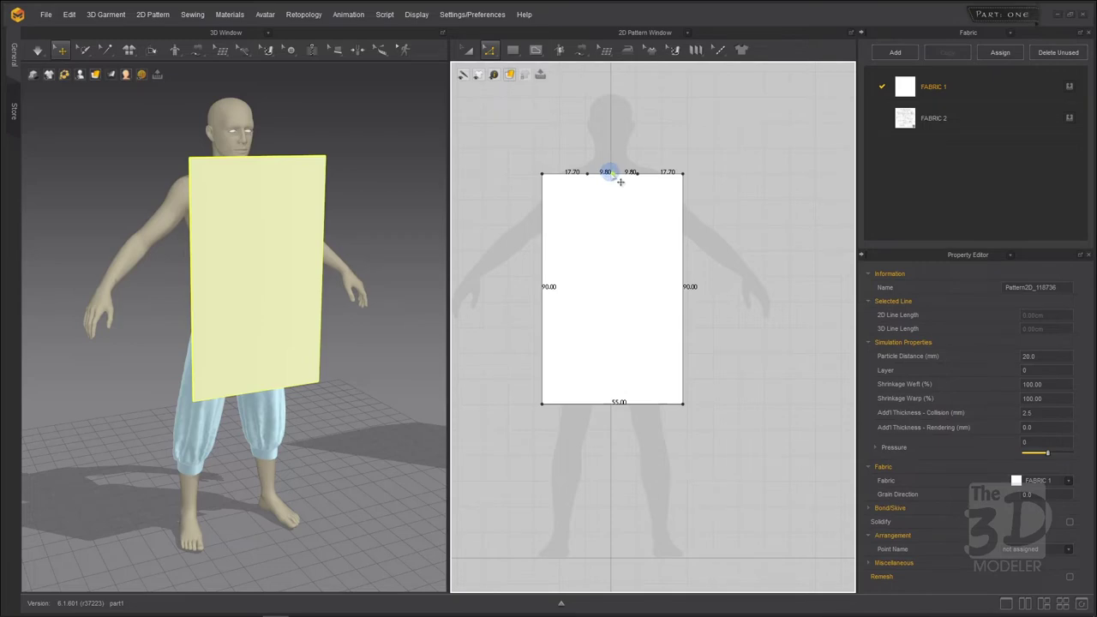
{"action": "mouse_move", "coordinate": [620, 180]}
{"action": "left_mouse_down"}
{"action": "mouse_move", "coordinate": [621, 199]}
{"action": "mouse_move", "coordinate": [613, 181]}
{"action": "left_mouse_up"}
Split the left edge of the body panel 7 cm below its upper corner to add a neckline depth guide point
{"action": "left_click", "coordinate": [545, 201]}
{"action": "left_click", "coordinate": [551, 206]}
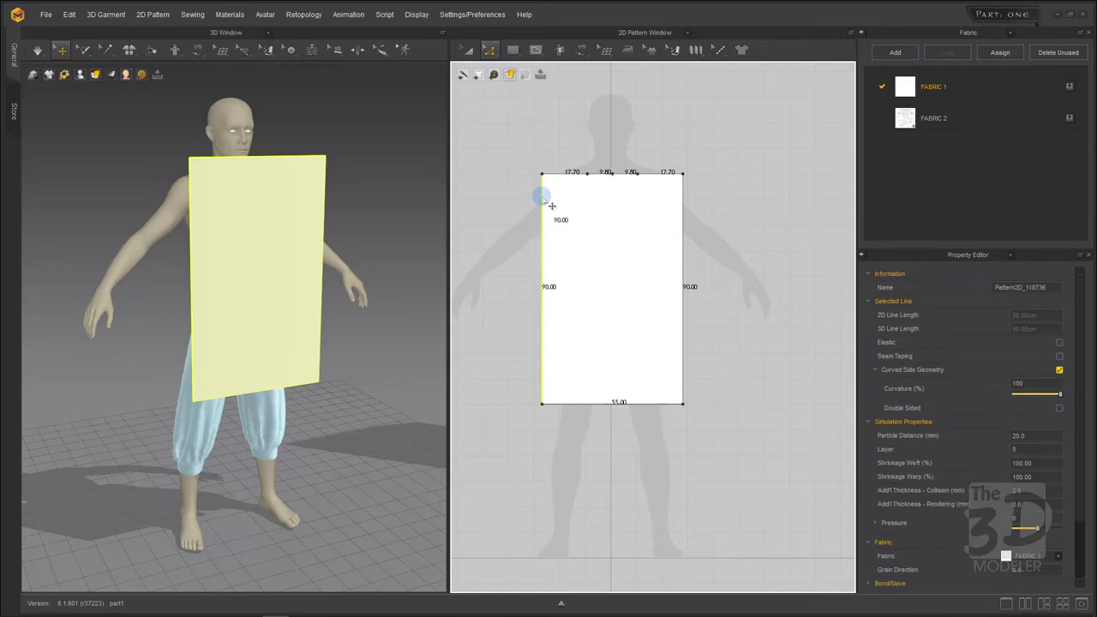
{"action": "right_click", "coordinate": [542, 198]}
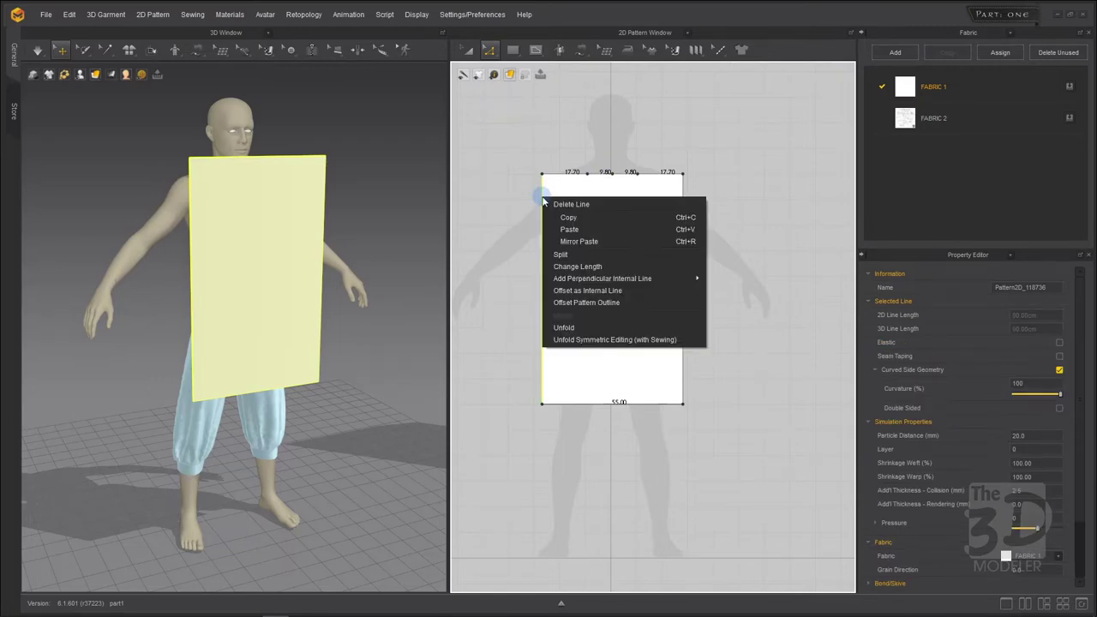
{"action": "left_click", "coordinate": [562, 254]}
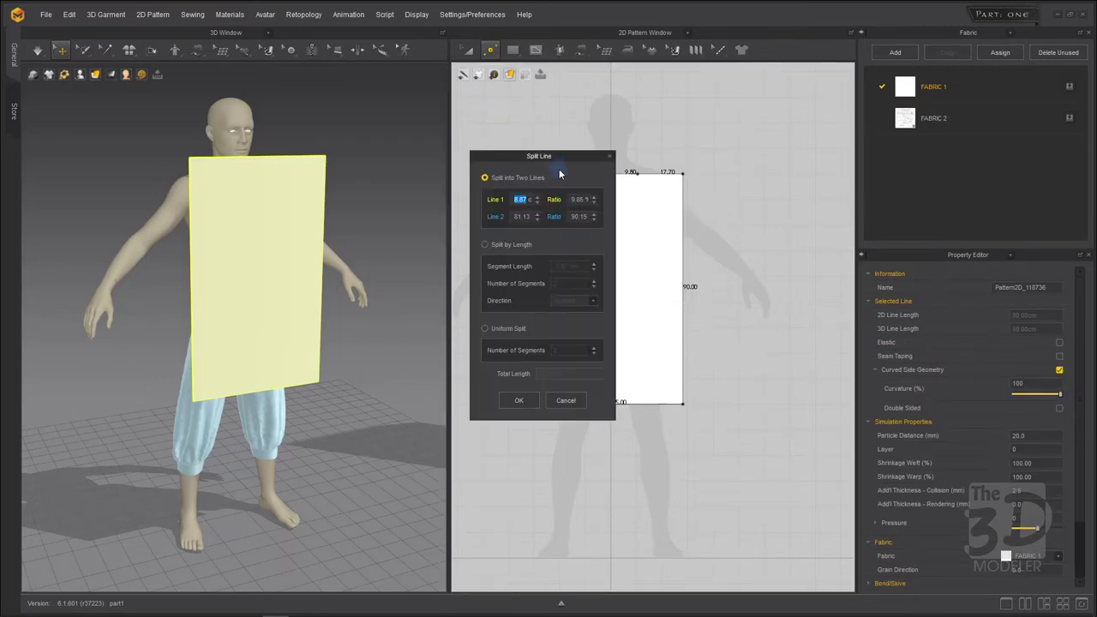
{"action": "left_click_drag", "start_coordinate": [560, 161], "coordinate": [750, 154]}
{"action": "type", "text": "7"}
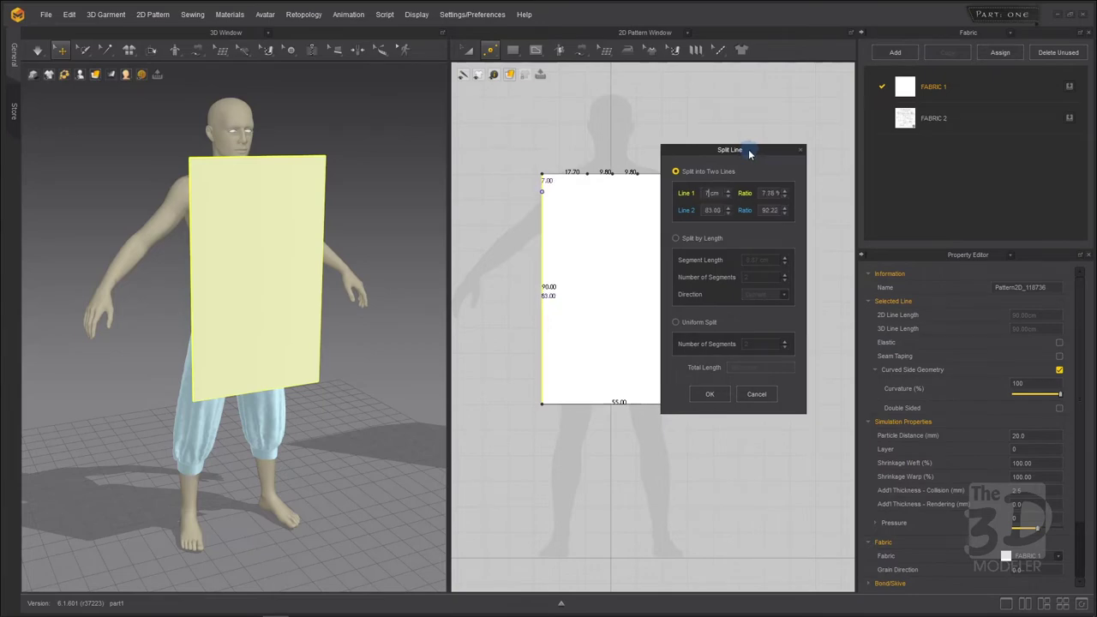
{"action": "left_click", "coordinate": [710, 393]}
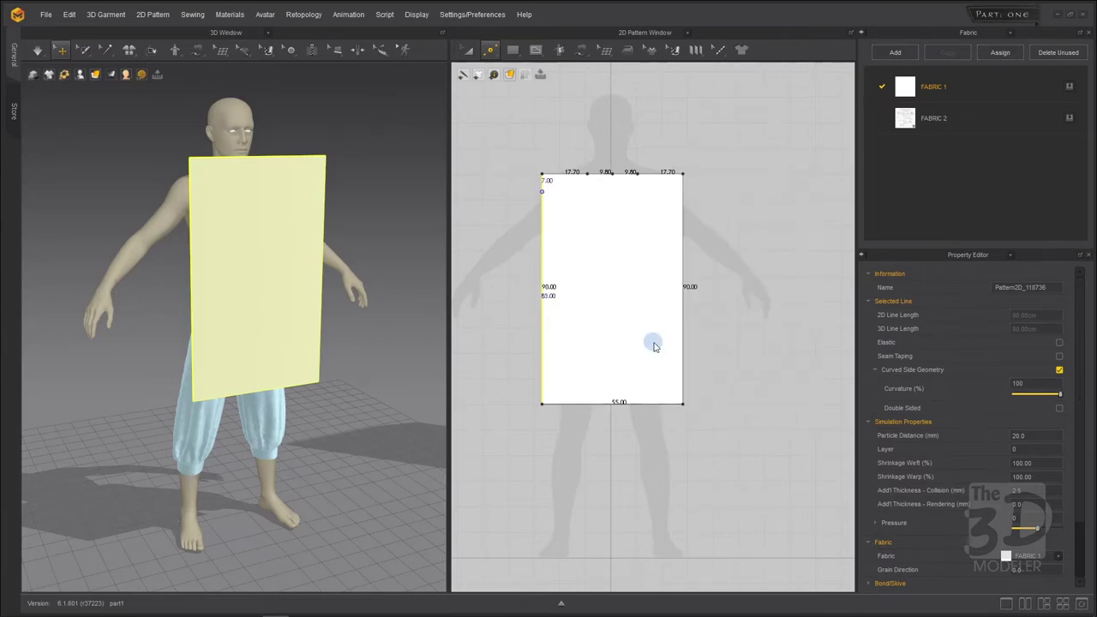
Move the neckline midpoint straight down 7 cm, level with the guide point, and remove the guide point from the left edge
{"action": "left_click", "coordinate": [619, 174]}
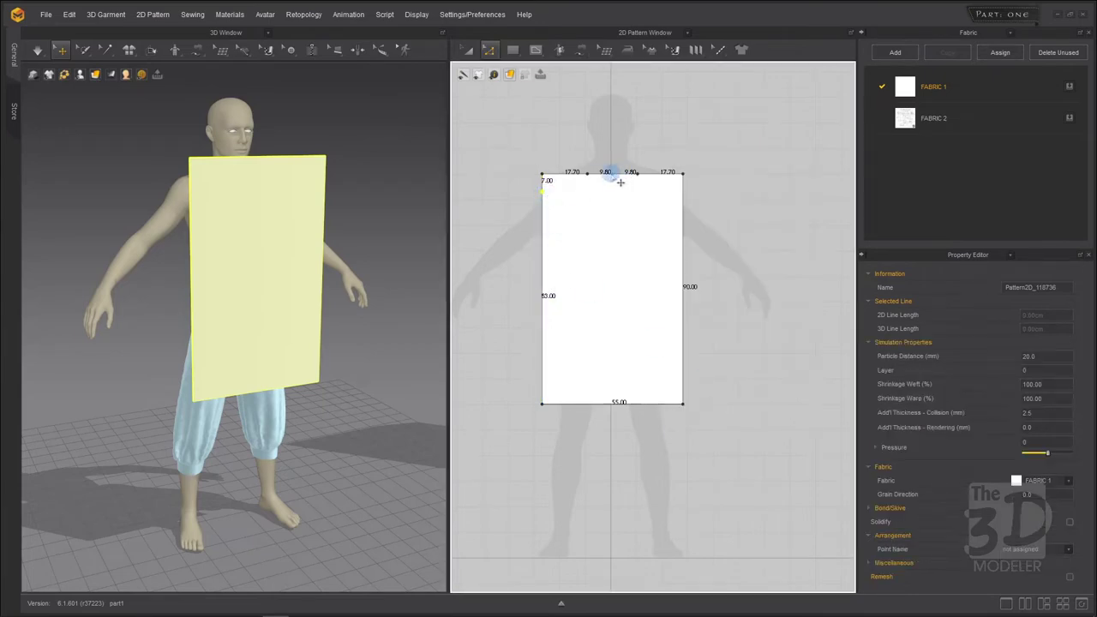
{"action": "left_click_drag", "start_coordinate": [621, 186], "coordinate": [621, 199]}
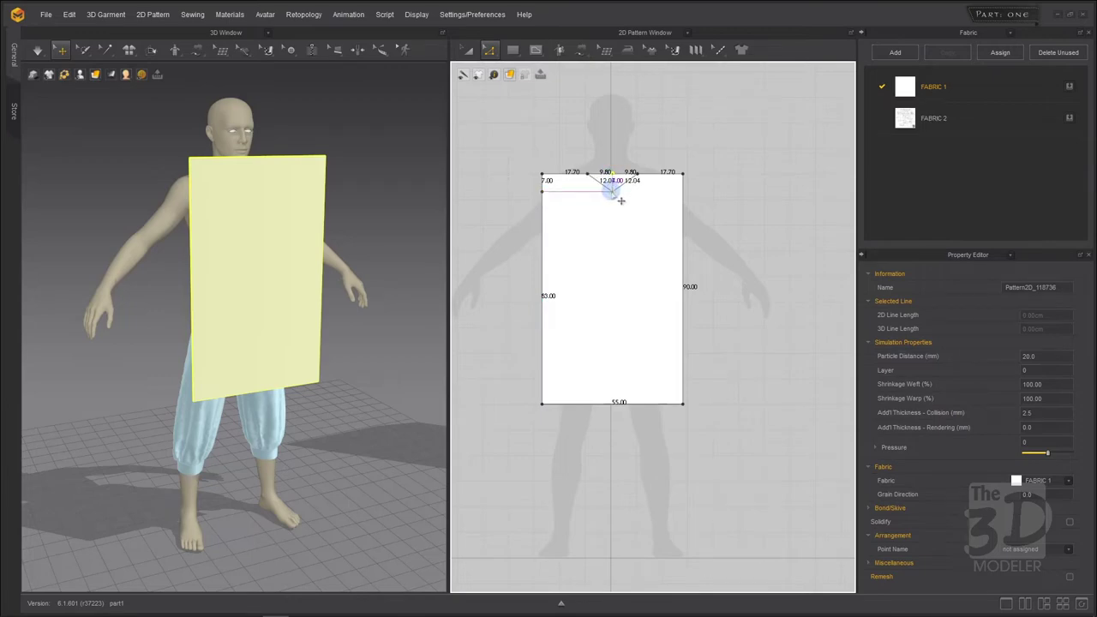
{"action": "left_click", "coordinate": [554, 200]}
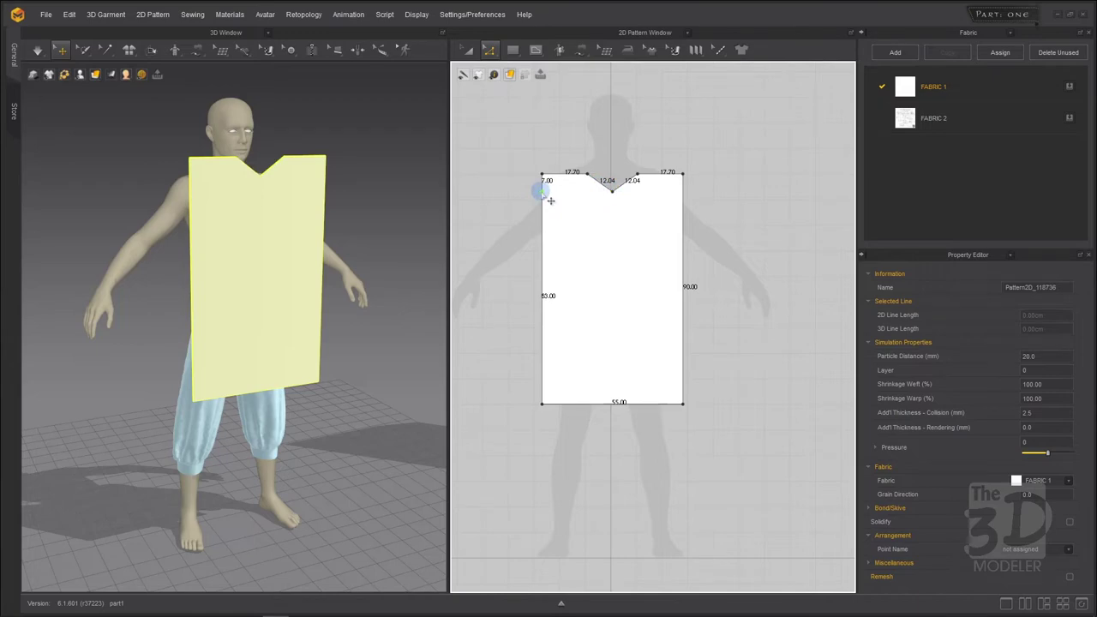
{"action": "key", "text": "ctrl+z"}
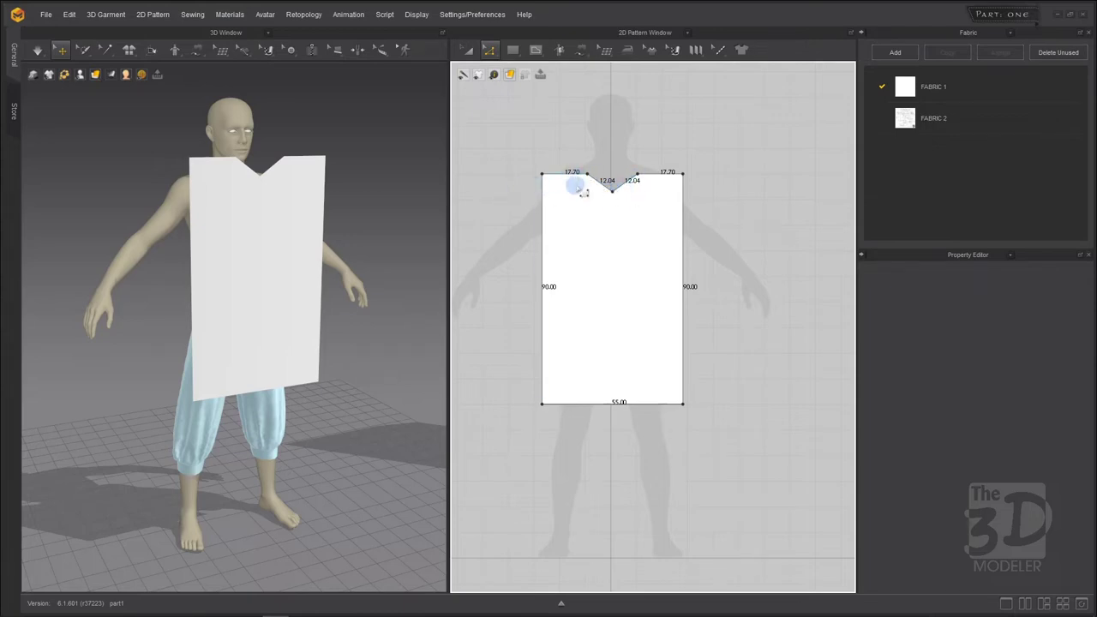
Check the front slit on the cutting-pattern reference and draw an 83 cm internal line from the neckline tip to the bottom edge's midpoint
{"action": "scroll", "coordinate": [514, 200], "scroll_direction": "down", "scroll_amount": 5}
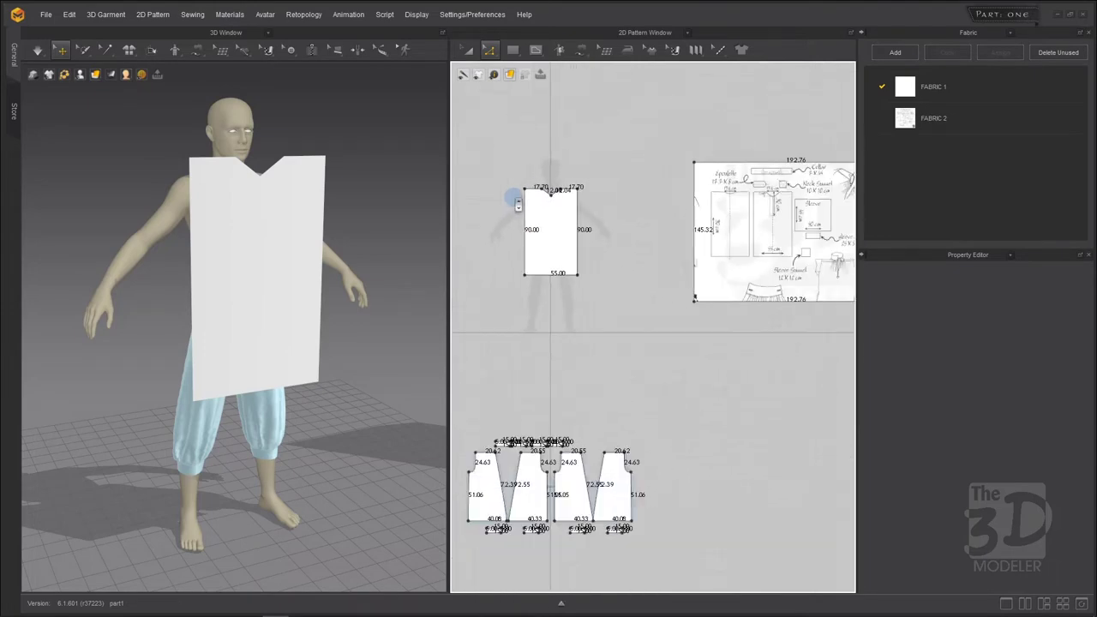
{"action": "scroll", "coordinate": [728, 199], "scroll_direction": "up", "scroll_amount": 8}
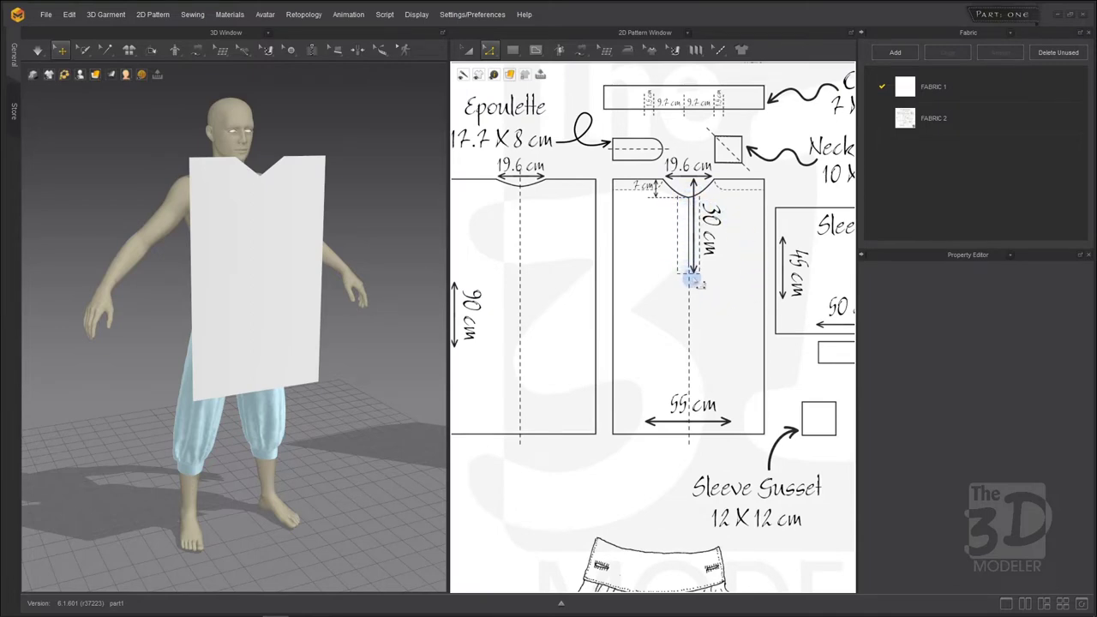
{"action": "scroll", "coordinate": [750, 200], "scroll_direction": "down", "scroll_amount": 5}
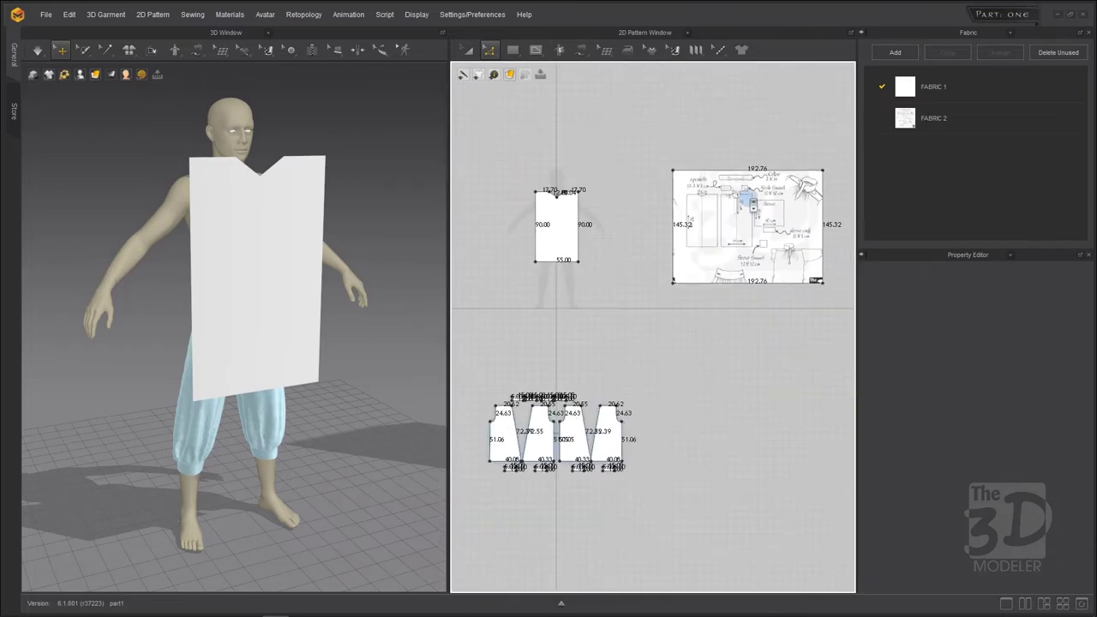
{"action": "scroll", "coordinate": [518, 204], "scroll_direction": "up", "scroll_amount": 5}
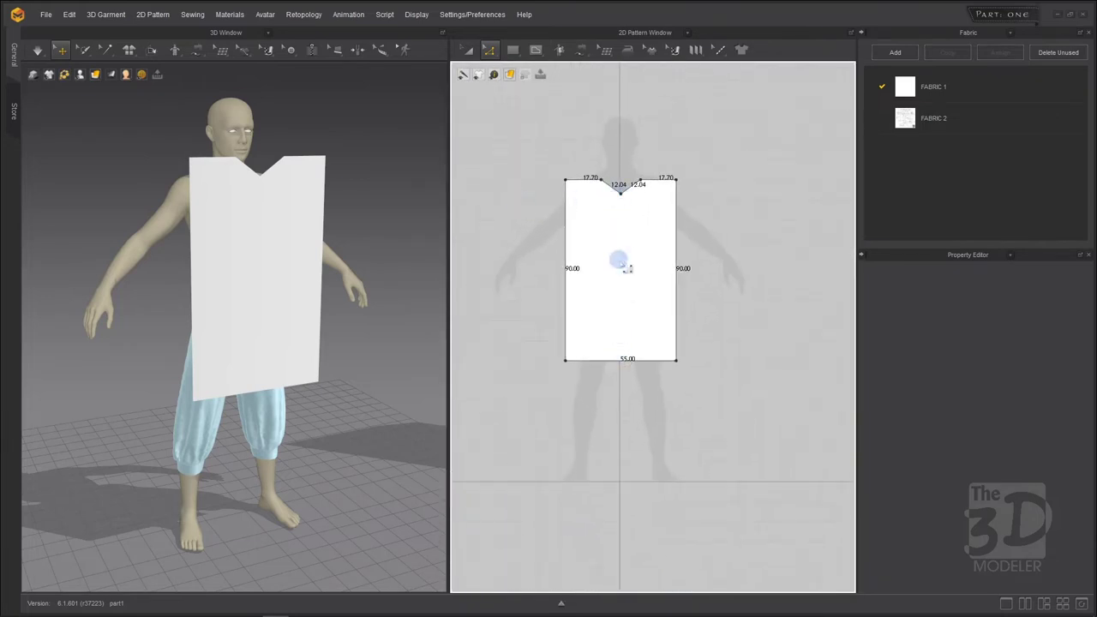
{"action": "left_click", "coordinate": [535, 50]}
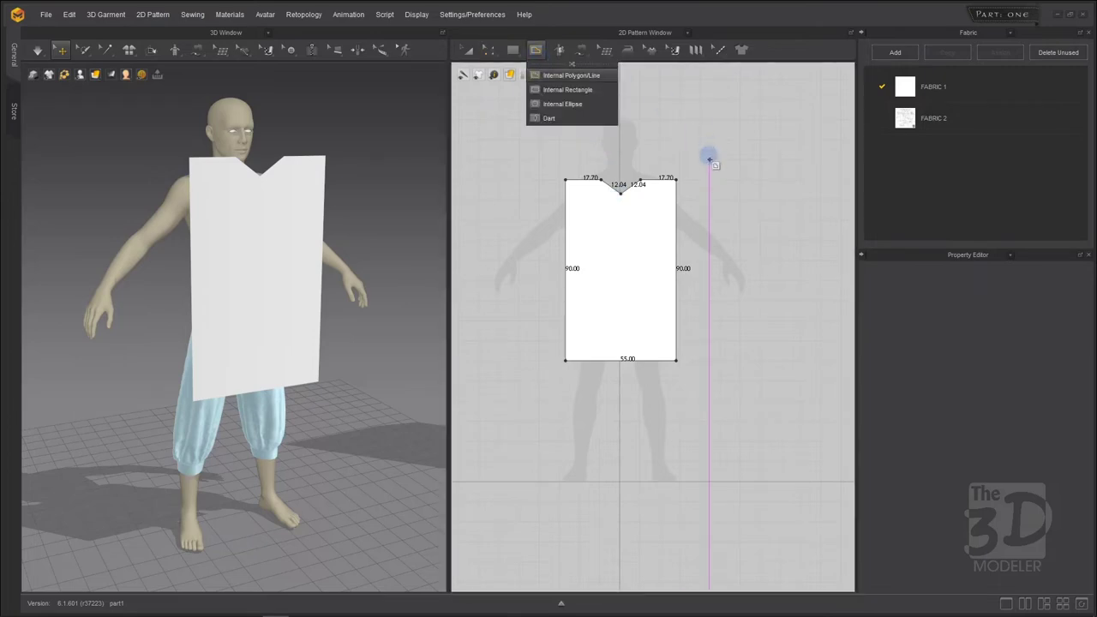
{"action": "left_click", "coordinate": [565, 72]}
{"action": "left_click", "coordinate": [622, 194]}
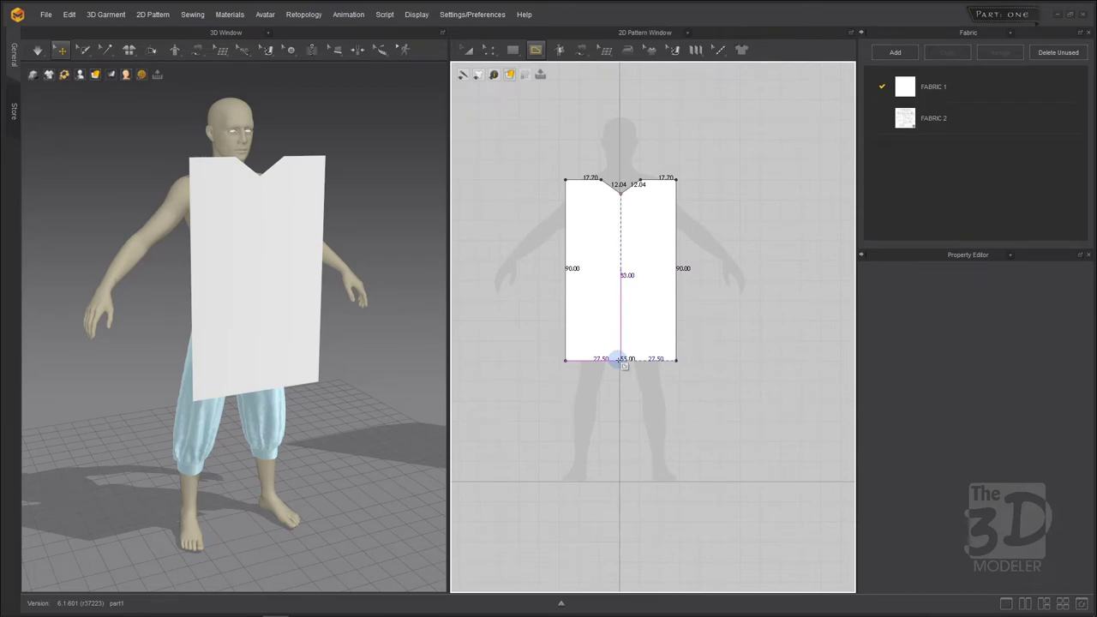
{"action": "left_click", "coordinate": [620, 359]}
{"action": "key", "text": "Return"}
Split the internal centre line of the front panel into two segments, 23 cm below the neckline tip
{"action": "left_click", "coordinate": [490, 52]}
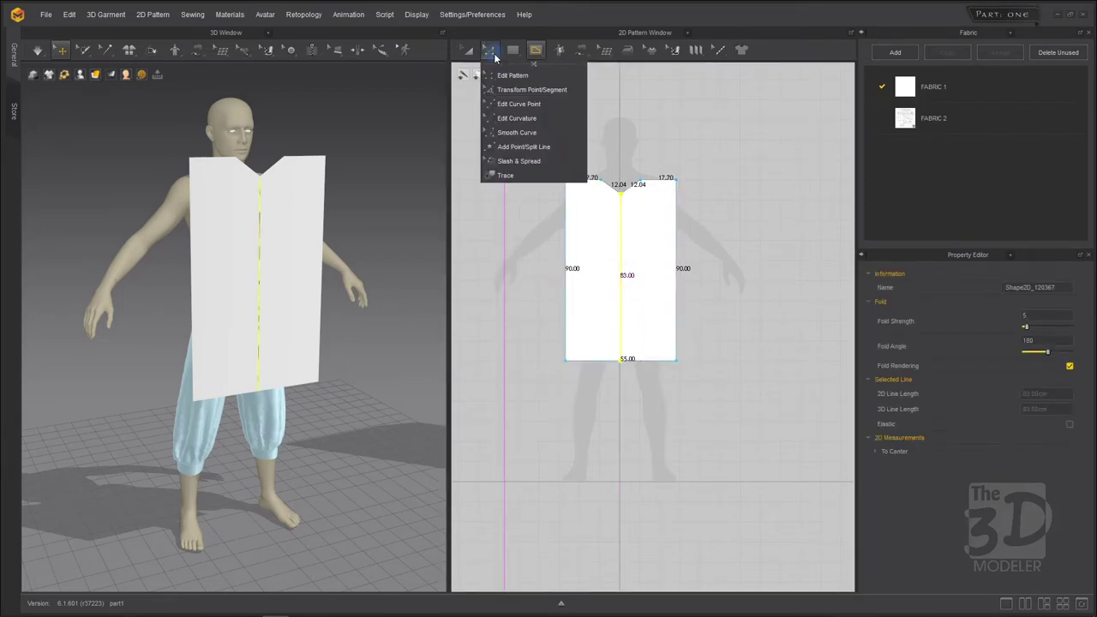
{"action": "left_click", "coordinate": [634, 122]}
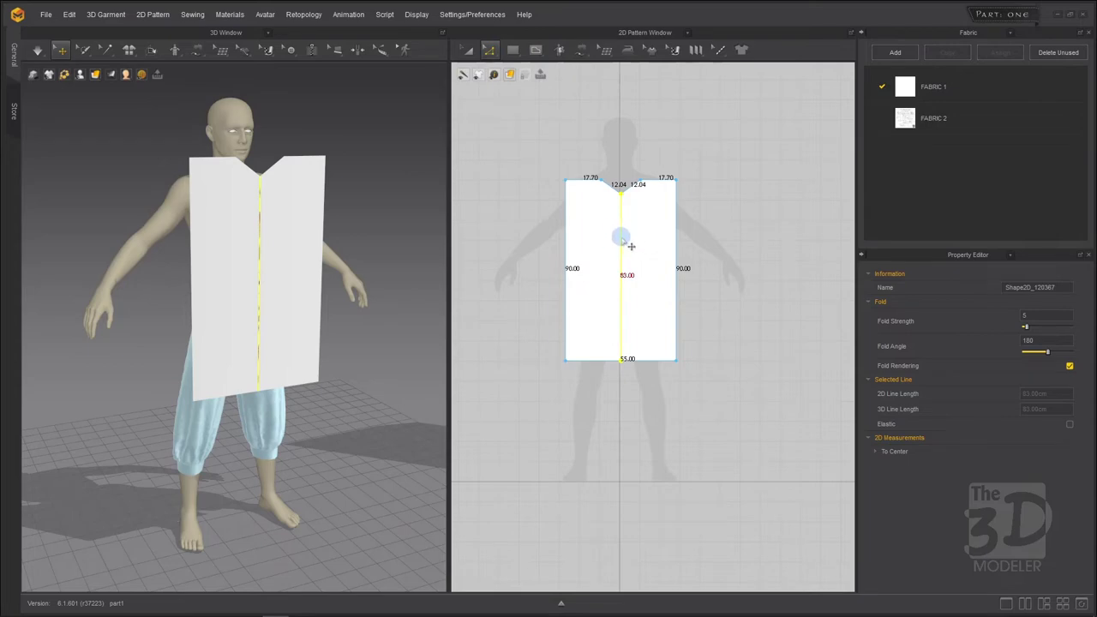
{"action": "left_click", "coordinate": [621, 235]}
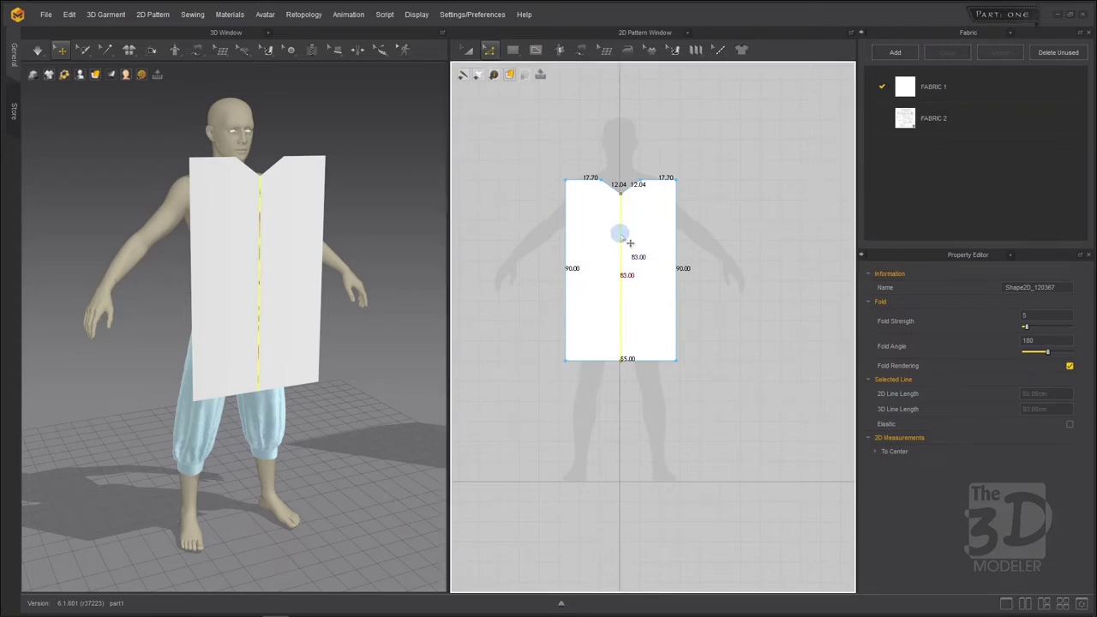
{"action": "right_click", "coordinate": [621, 236]}
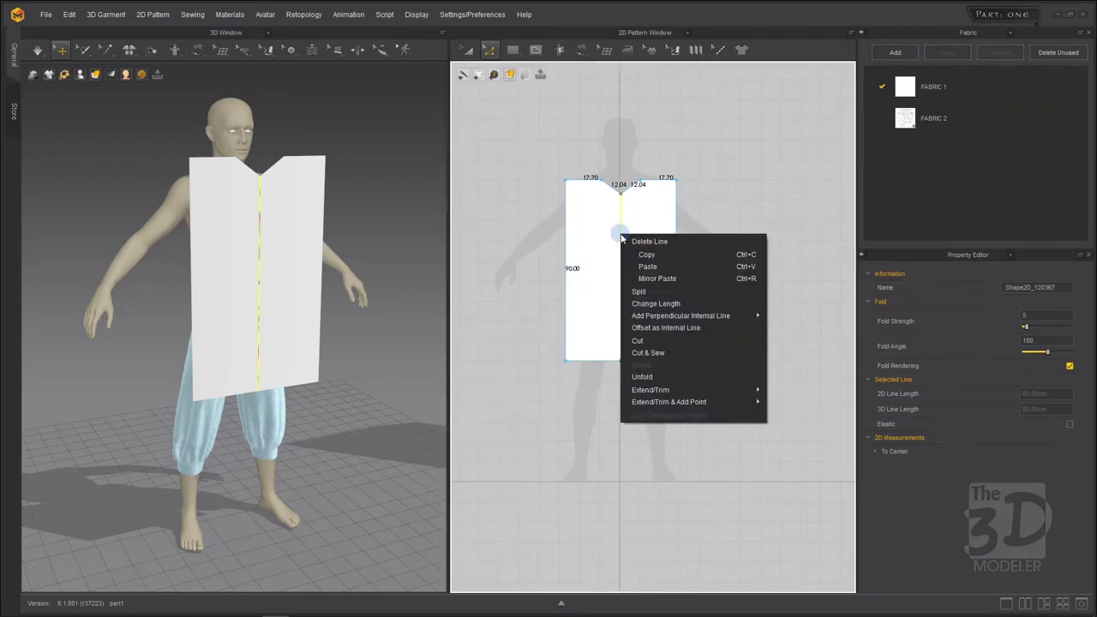
{"action": "left_click", "coordinate": [640, 291]}
{"action": "left_click_drag", "start_coordinate": [573, 163], "coordinate": [804, 146]}
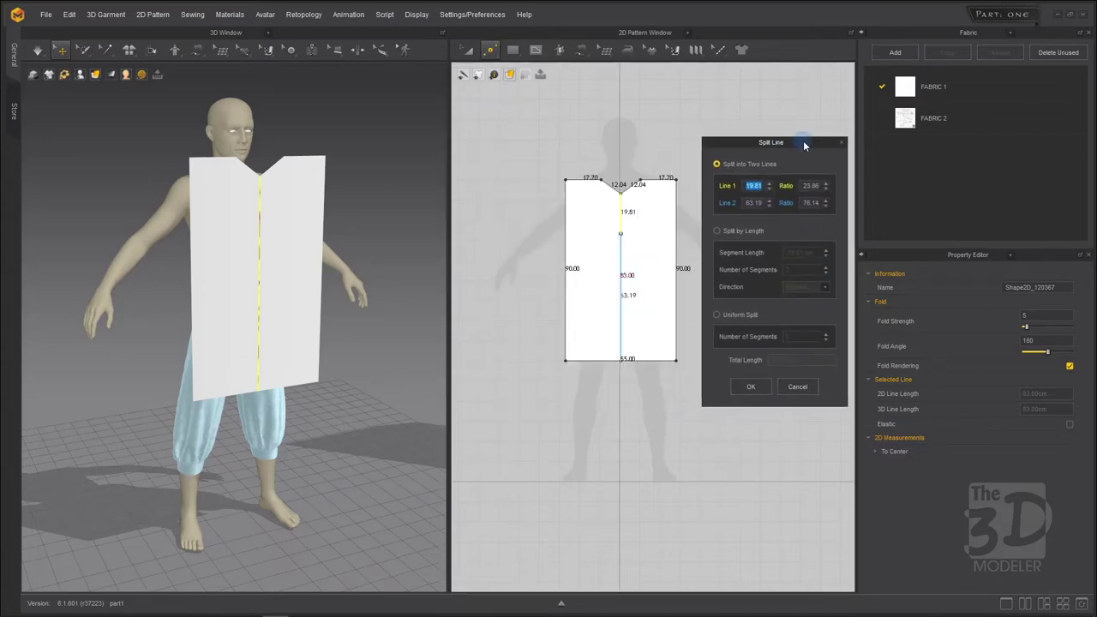
{"action": "type", "text": "23"}
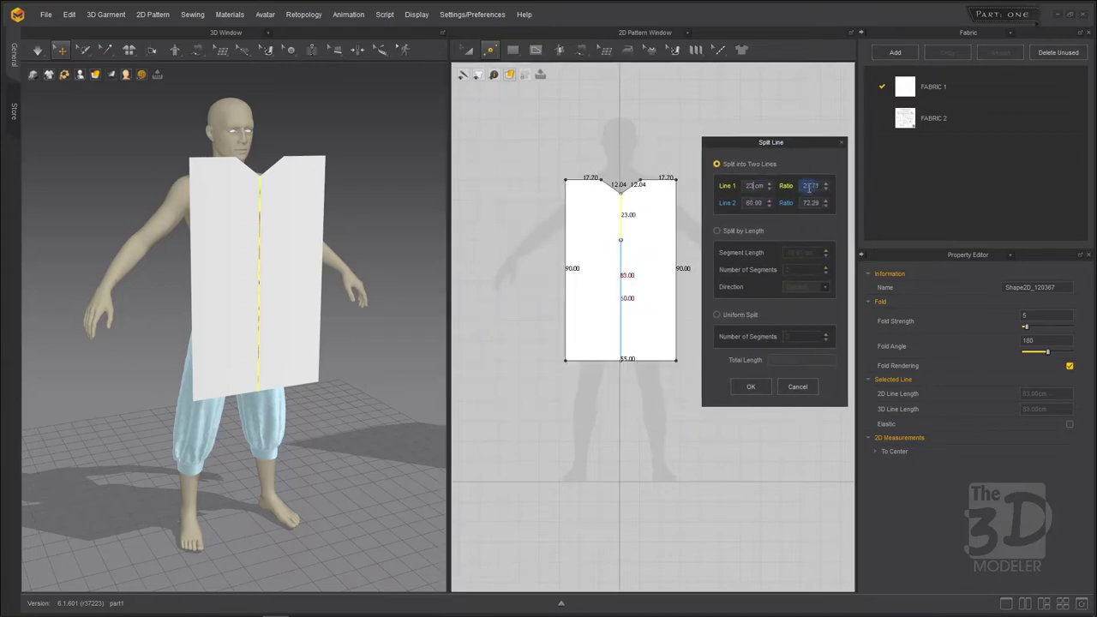
{"action": "left_click", "coordinate": [758, 386]}
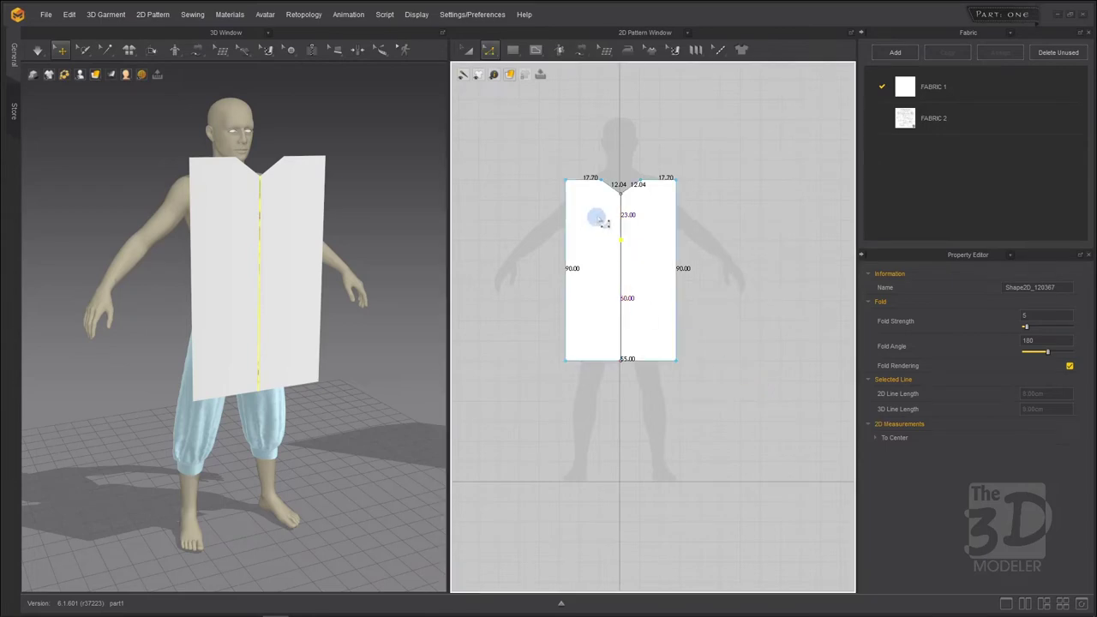
Cut the front panel along the upper 23 cm segment of the centre line to open the front slit
{"action": "scroll", "coordinate": [600, 206], "scroll_direction": "up", "scroll_amount": 2}
{"action": "left_click", "coordinate": [627, 220]}
{"action": "scroll", "coordinate": [632, 221], "scroll_direction": "up", "scroll_amount": 2}
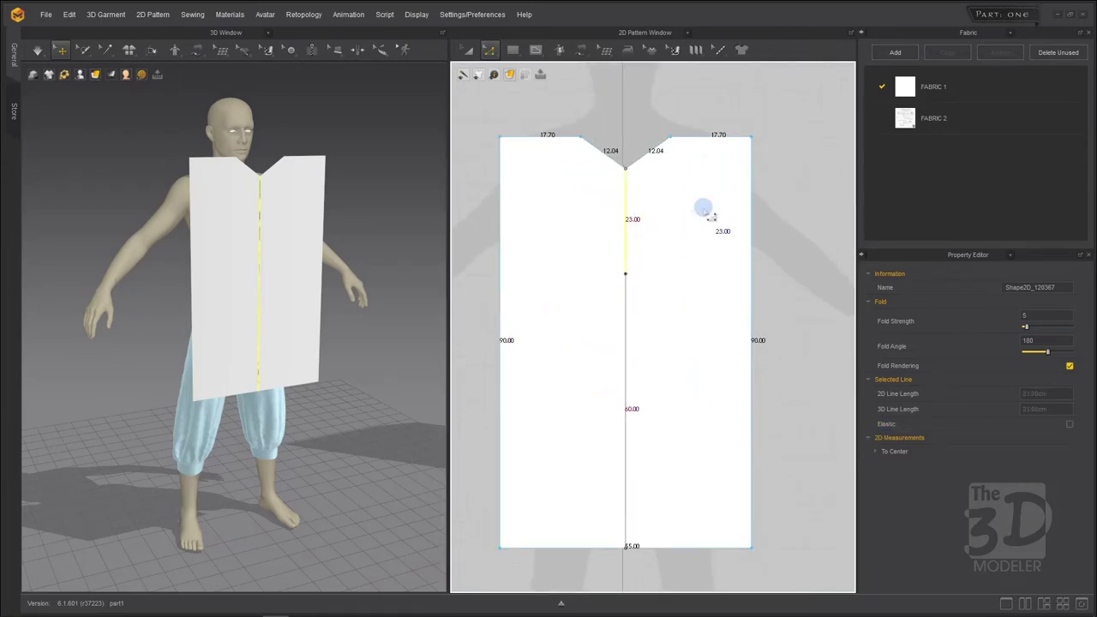
{"action": "right_click", "coordinate": [625, 208]}
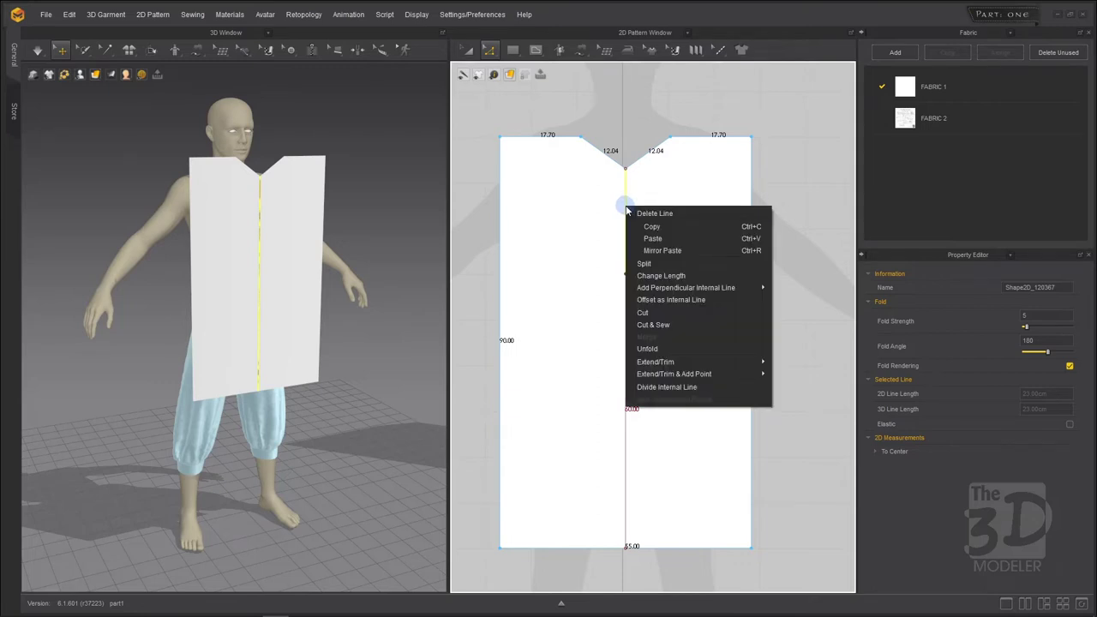
{"action": "left_click", "coordinate": [644, 312]}
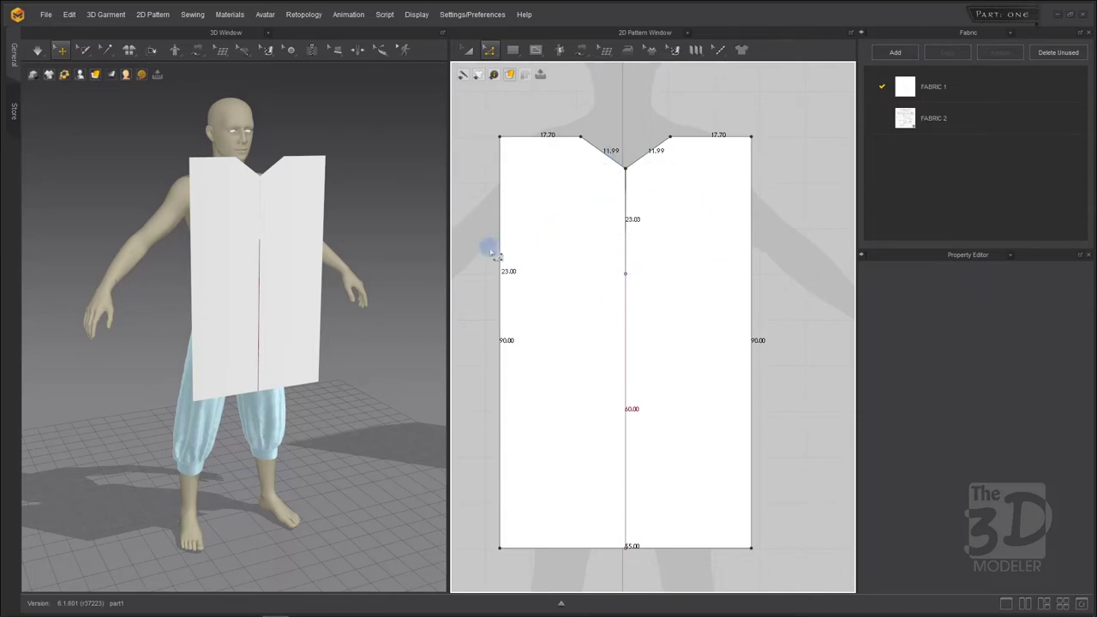
Cut the front panel along the remaining 60 cm segment of the centre line, separating it into two halves
{"action": "scroll", "coordinate": [490, 251], "scroll_direction": "down", "scroll_amount": 3}
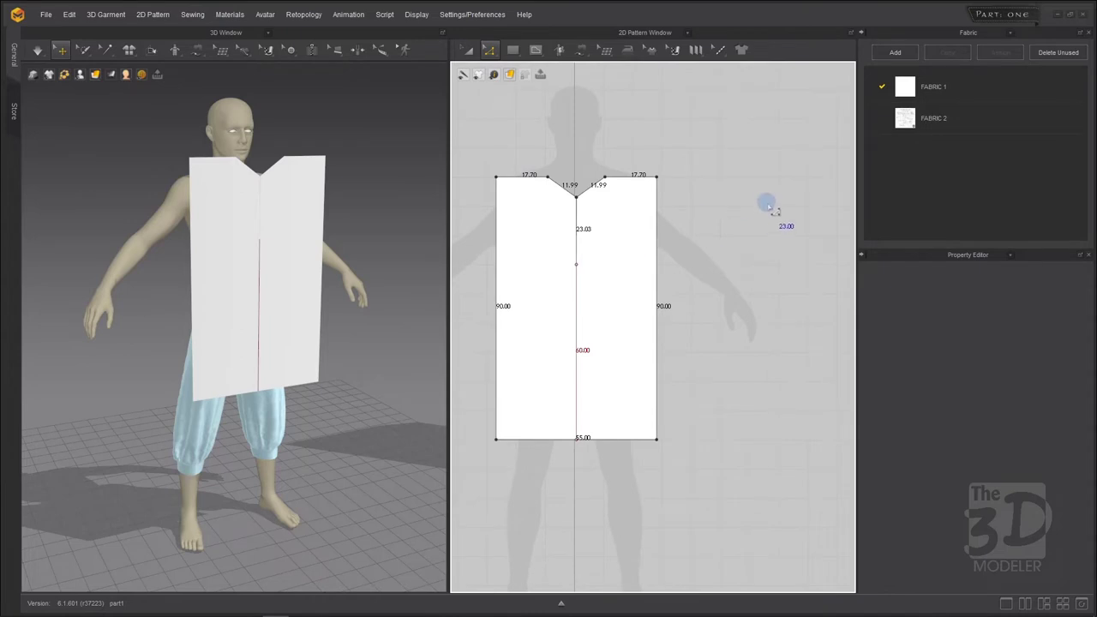
{"action": "scroll", "coordinate": [769, 206], "scroll_direction": "down", "scroll_amount": 1}
{"action": "scroll", "coordinate": [769, 206], "scroll_direction": "down", "scroll_amount": 1}
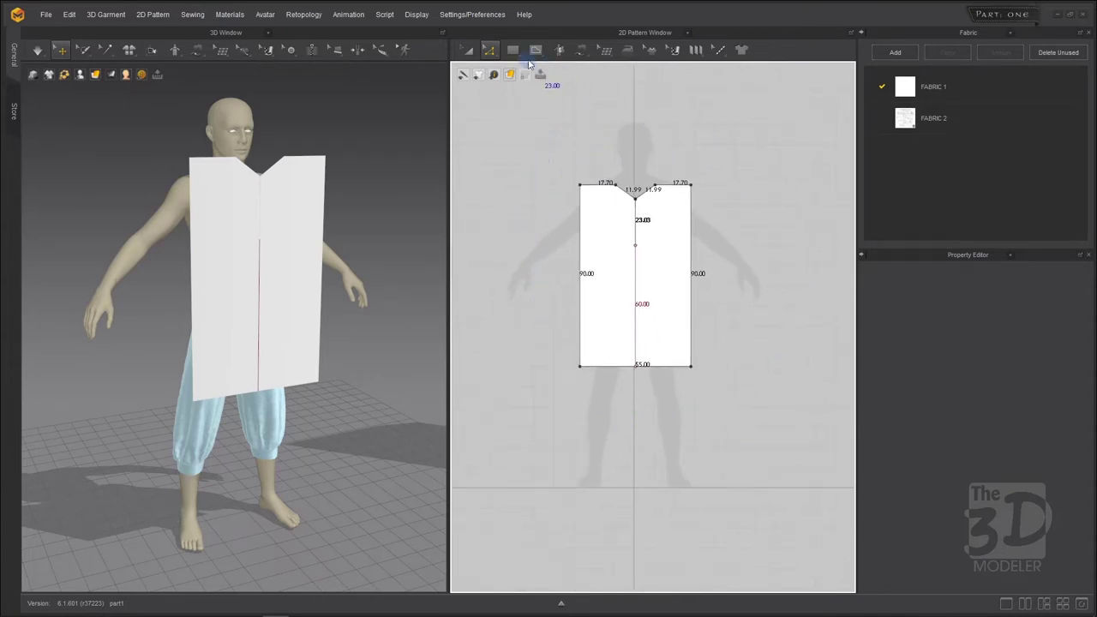
{"action": "left_click", "coordinate": [499, 57]}
{"action": "mouse_move", "coordinate": [491, 55]}
{"action": "left_click", "coordinate": [513, 76]}
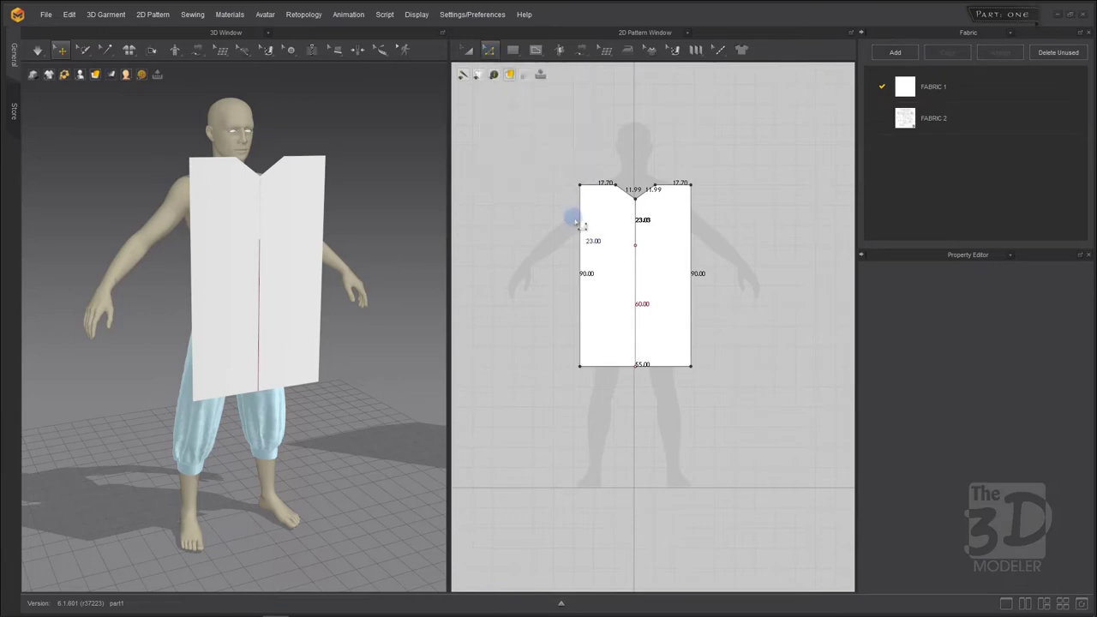
{"action": "left_click", "coordinate": [634, 278]}
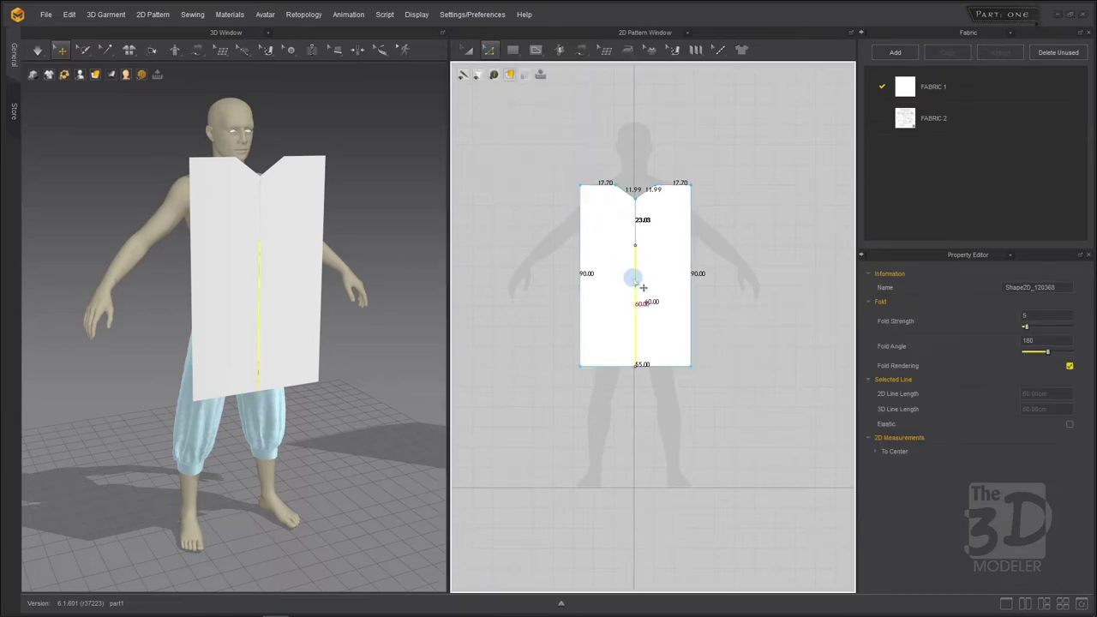
{"action": "right_click", "coordinate": [635, 276]}
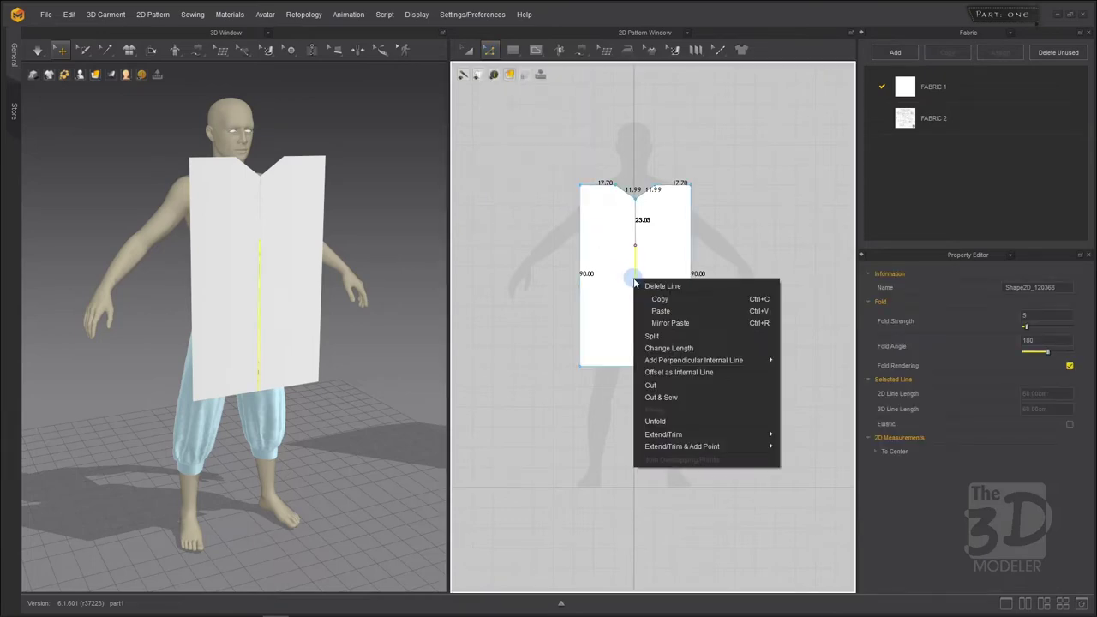
{"action": "left_click", "coordinate": [683, 384]}
Delete the front half on the right side of the centre line
{"action": "left_click", "coordinate": [468, 50]}
{"action": "left_click", "coordinate": [683, 231]}
{"action": "key", "text": "Delete"}
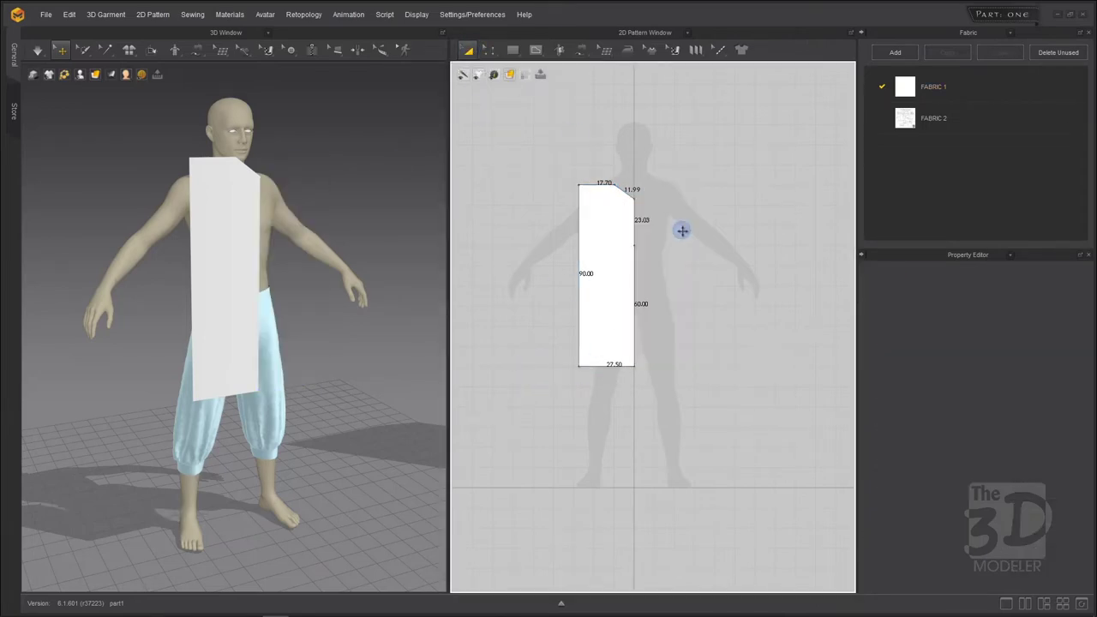
Paste a linked mirror copy of the remaining front half beside it, leaving a small gap at the centre
{"action": "left_click", "coordinate": [612, 258]}
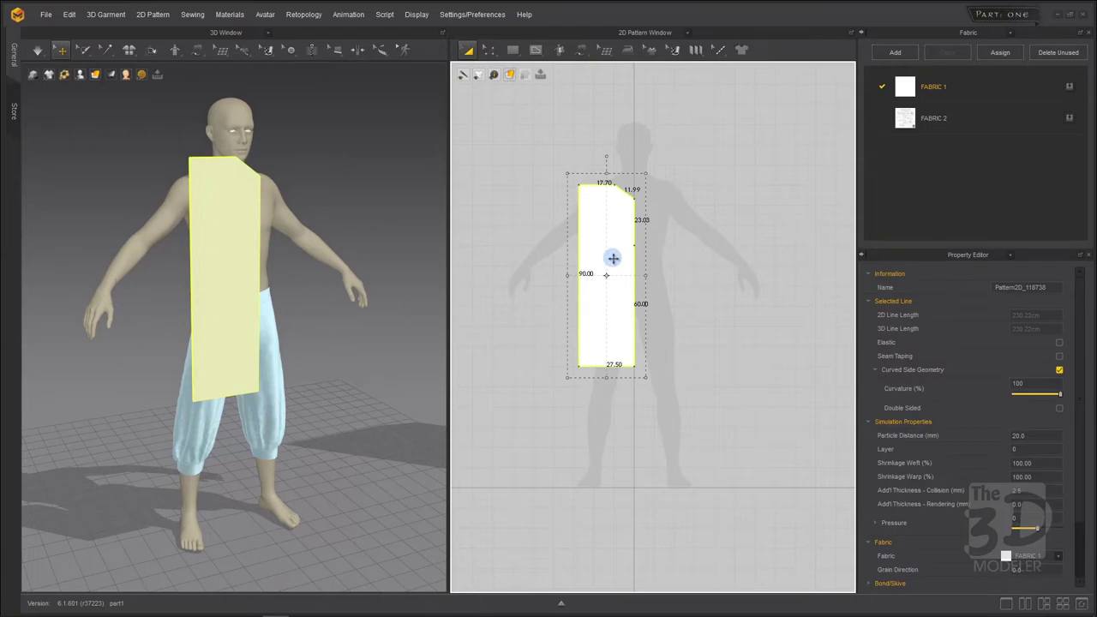
{"action": "key", "text": "z"}
{"action": "key", "text": "ctrl+c"}
{"action": "key", "text": "ctrl+r"}
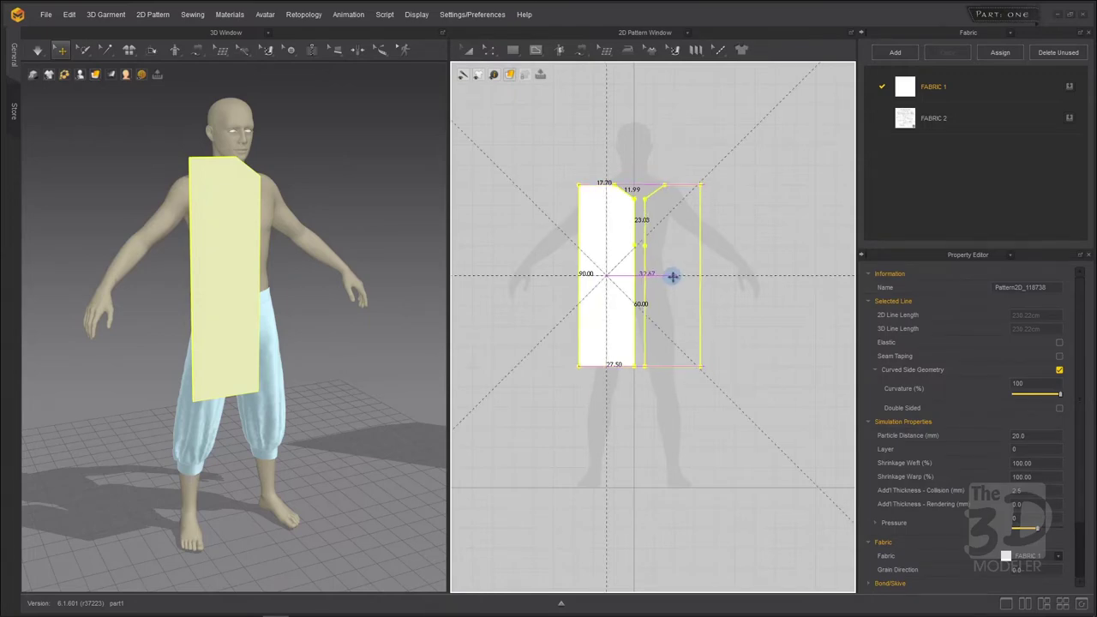
{"action": "left_click", "coordinate": [673, 278]}
Select both front halves and shift them slightly to centre them on the avatar silhouette
{"action": "key", "text": "a"}
{"action": "left_click", "coordinate": [603, 240]}
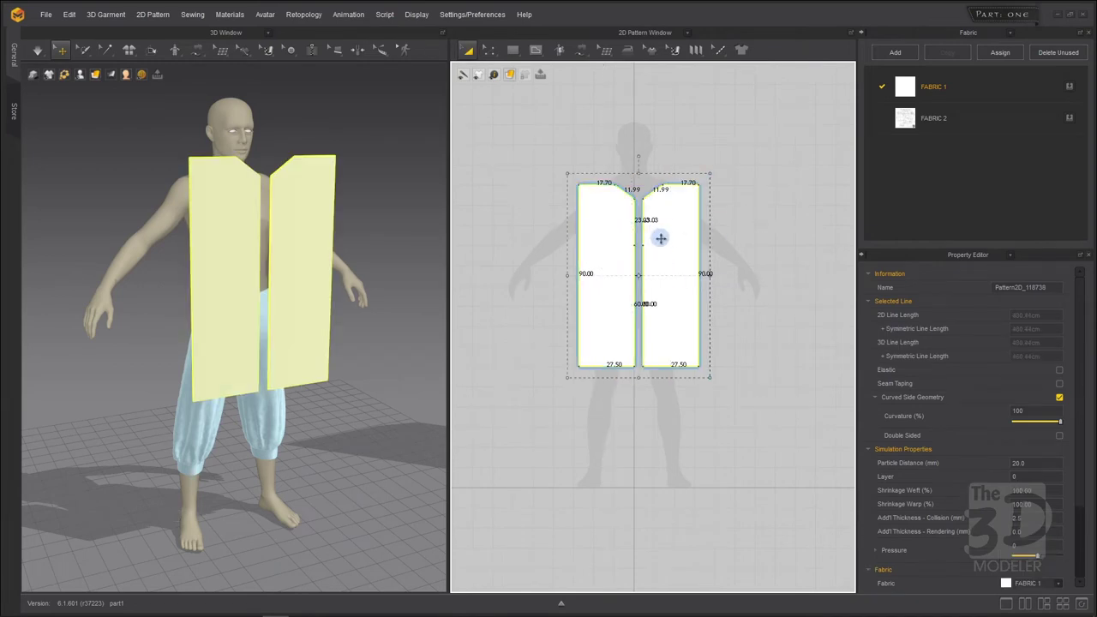
{"action": "left_click", "coordinate": [751, 200]}
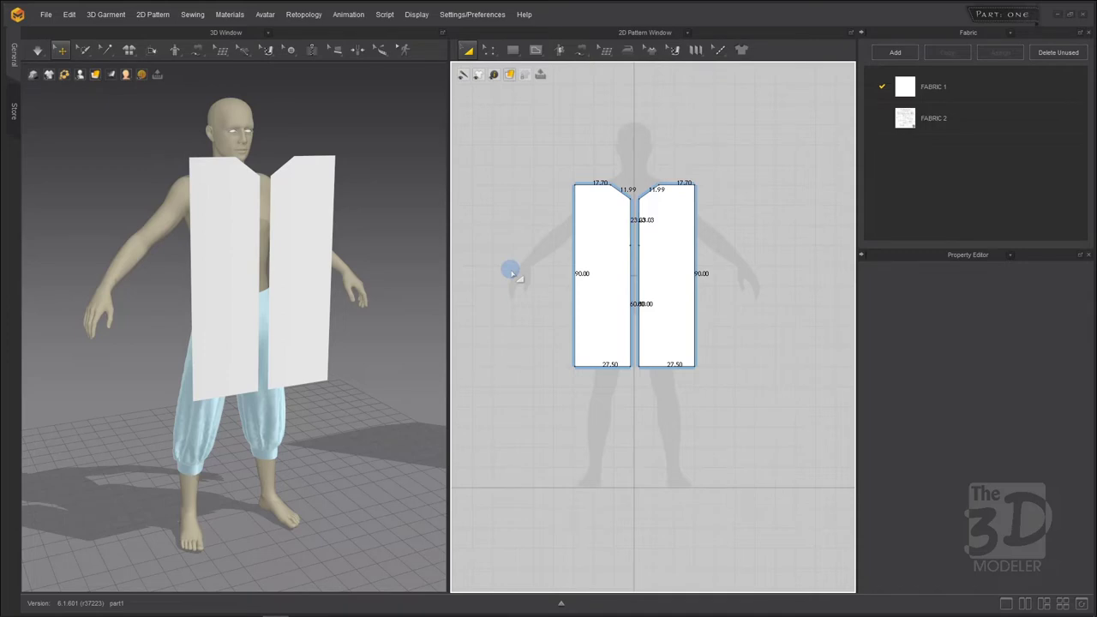
Check the neckline on the cutting-pattern reference and bend the slanted neckline edge of the front halves into a concave curve
{"action": "scroll", "coordinate": [511, 273], "scroll_direction": "down", "scroll_amount": 3}
{"action": "scroll", "coordinate": [754, 251], "scroll_direction": "up", "scroll_amount": 3}
{"action": "scroll", "coordinate": [754, 251], "scroll_direction": "up", "scroll_amount": 2}
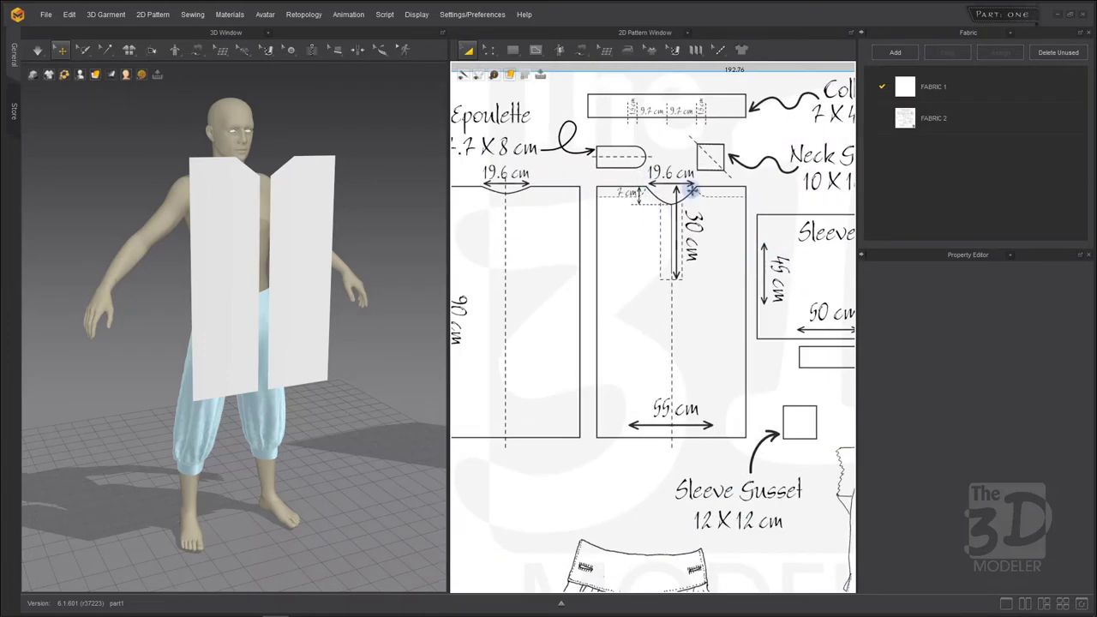
{"action": "scroll", "coordinate": [733, 196], "scroll_direction": "down", "scroll_amount": 5}
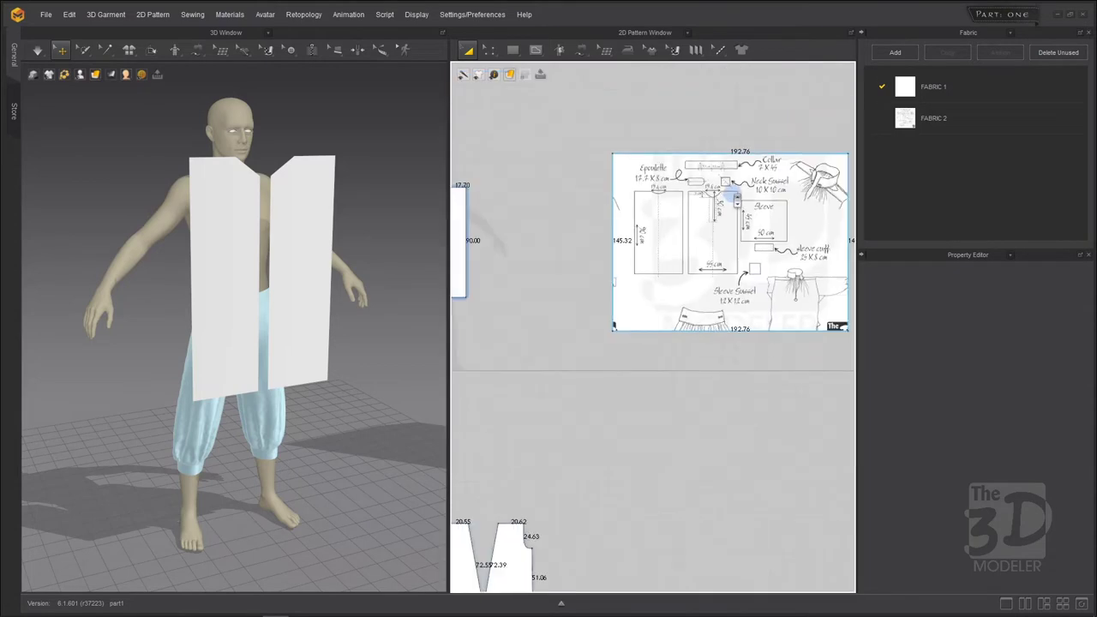
{"action": "scroll", "coordinate": [736, 199], "scroll_direction": "down", "scroll_amount": 2}
{"action": "scroll", "coordinate": [491, 176], "scroll_direction": "up", "scroll_amount": 4}
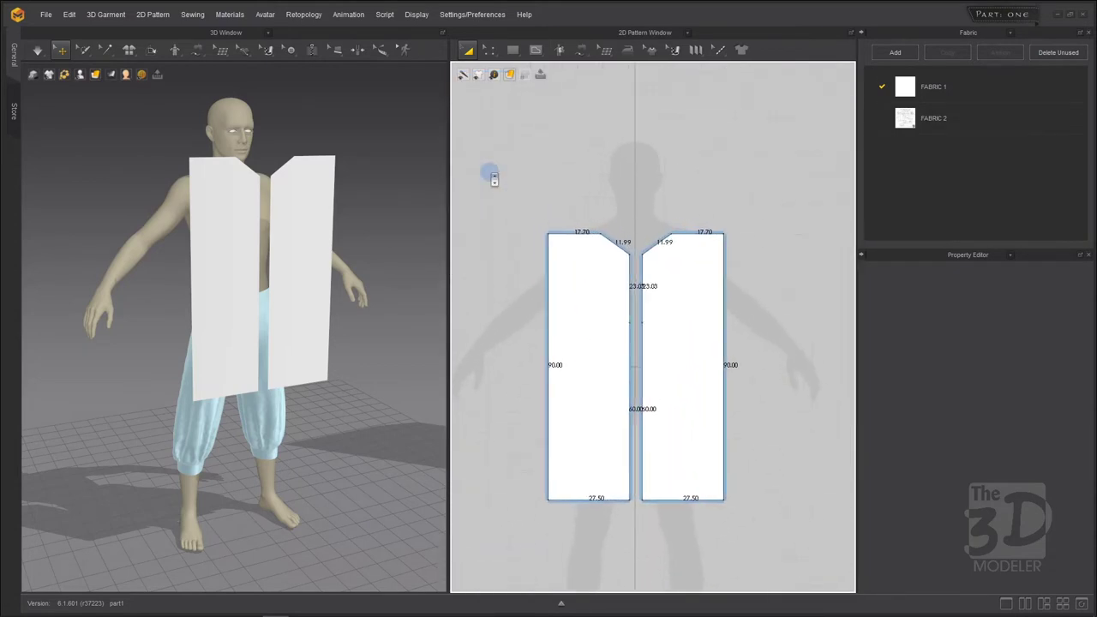
{"action": "left_click", "coordinate": [491, 51]}
{"action": "left_click", "coordinate": [492, 54]}
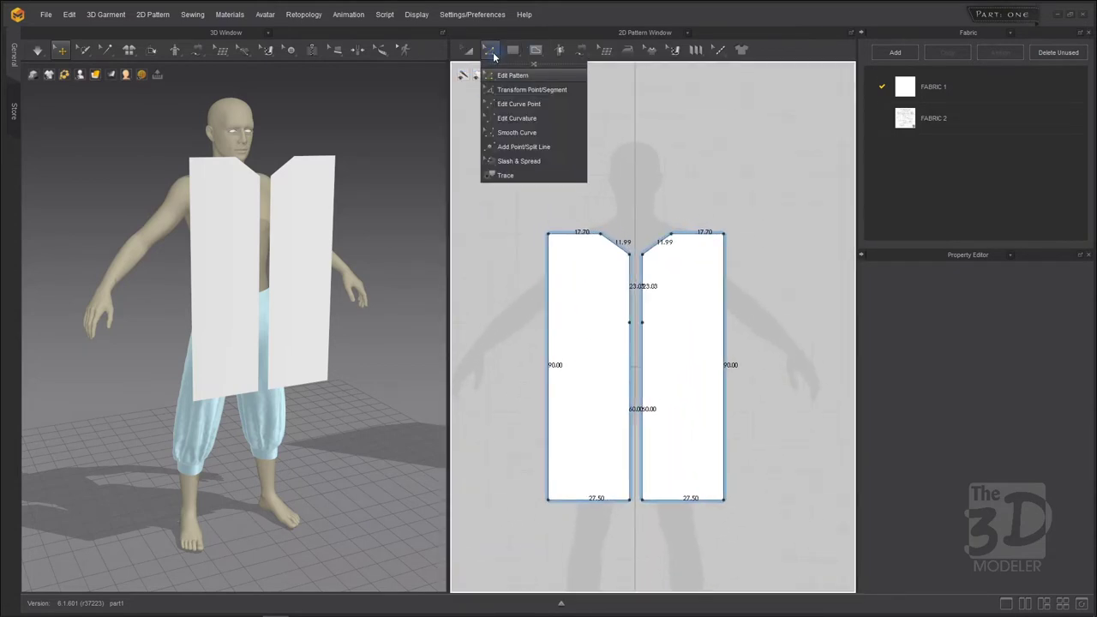
{"action": "left_click", "coordinate": [627, 224]}
{"action": "left_click", "coordinate": [625, 247]}
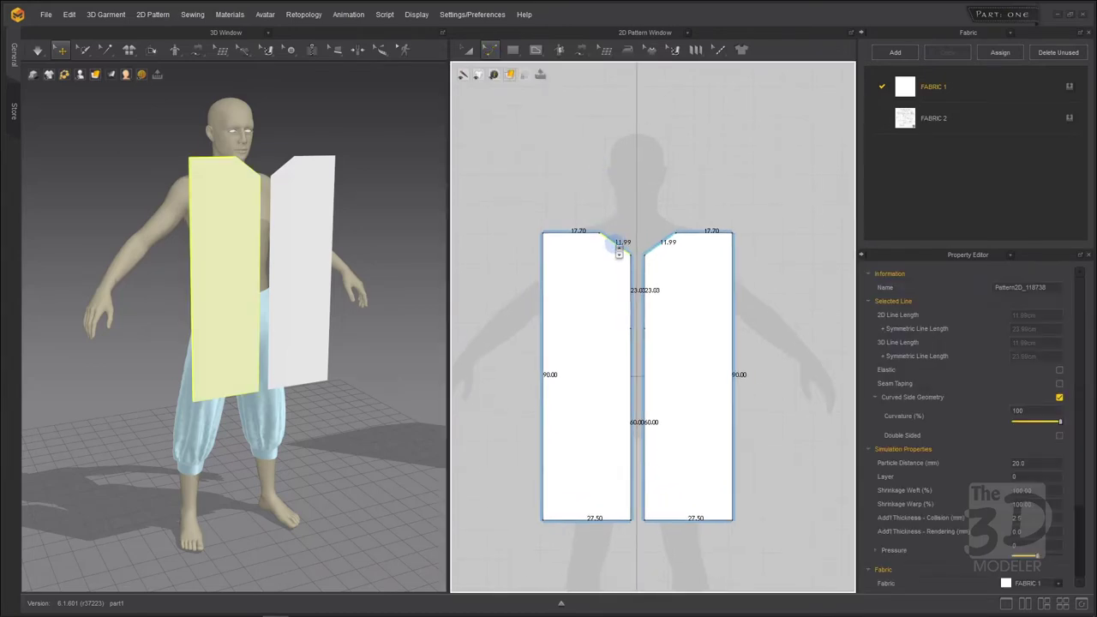
{"action": "scroll", "coordinate": [619, 247], "scroll_direction": "up", "scroll_amount": 2}
{"action": "left_click_drag", "start_coordinate": [622, 248], "coordinate": [617, 251]}
{"action": "left_click", "coordinate": [634, 194]}
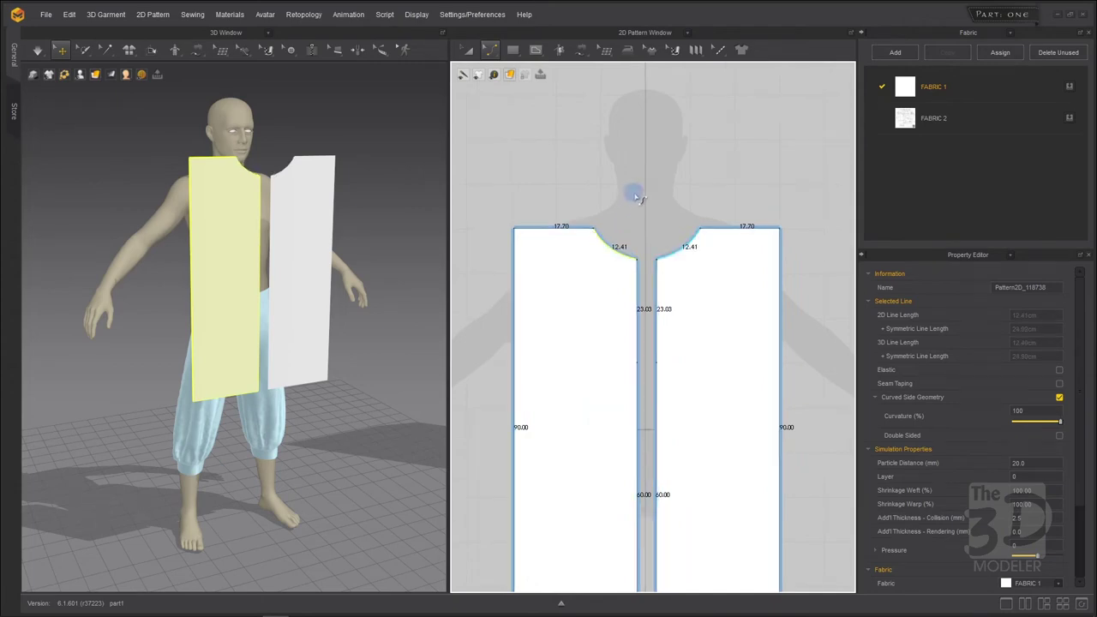
Examine the back body panel and its dimensions on the cutting-pattern reference
{"action": "scroll", "coordinate": [633, 193], "scroll_direction": "down", "scroll_amount": 3}
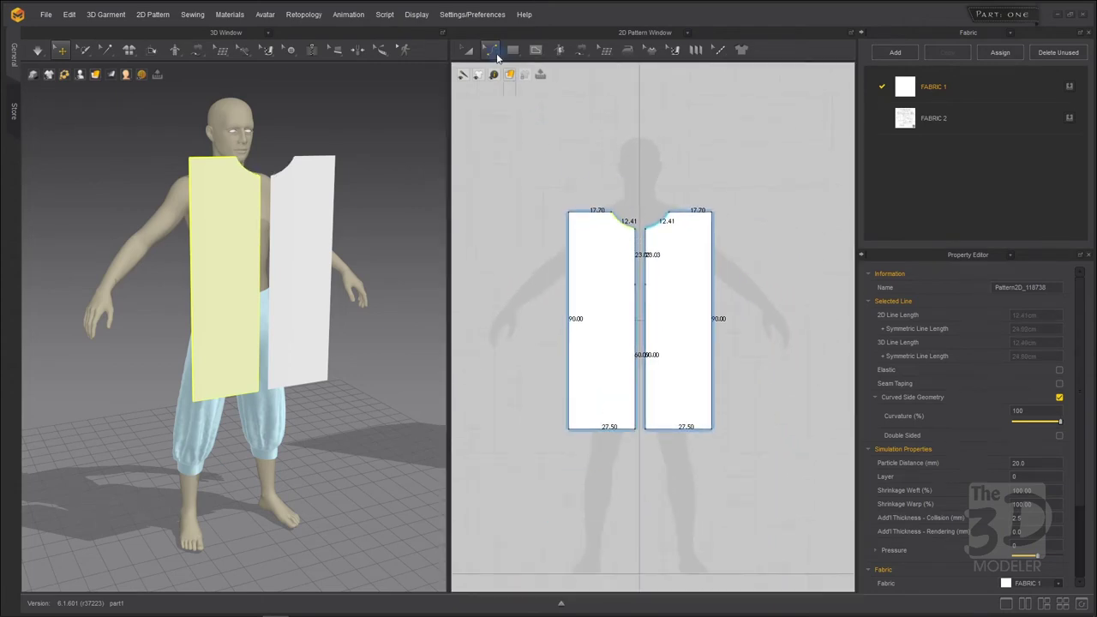
{"action": "left_click", "coordinate": [471, 53]}
{"action": "scroll", "coordinate": [521, 250], "scroll_direction": "down", "scroll_amount": 3}
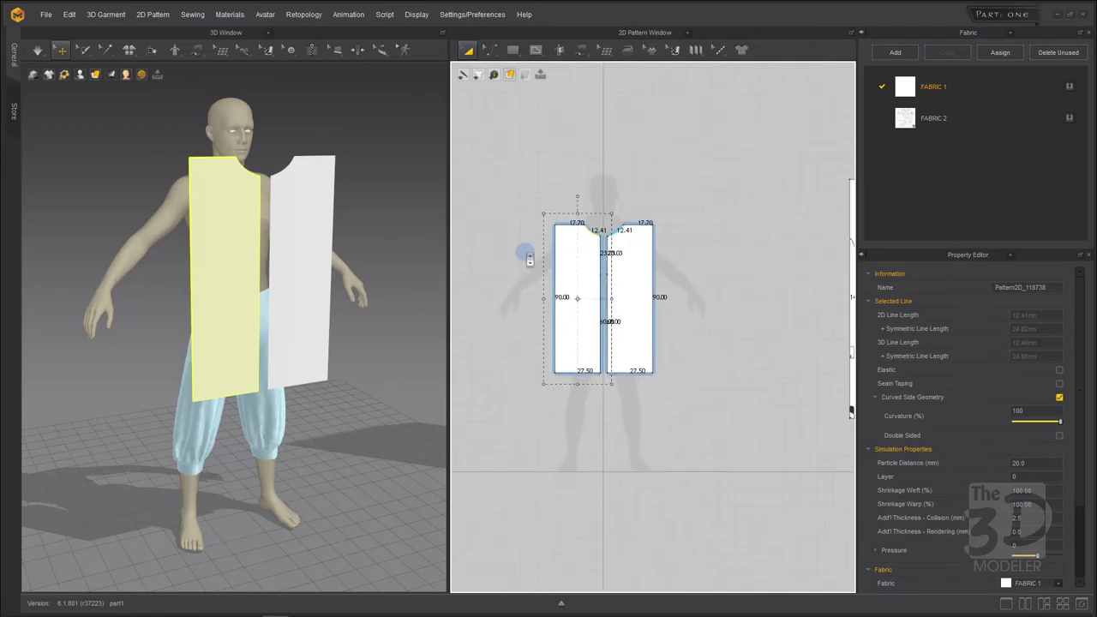
{"action": "left_click", "coordinate": [683, 210]}
{"action": "scroll", "coordinate": [509, 326], "scroll_direction": "down", "scroll_amount": 5}
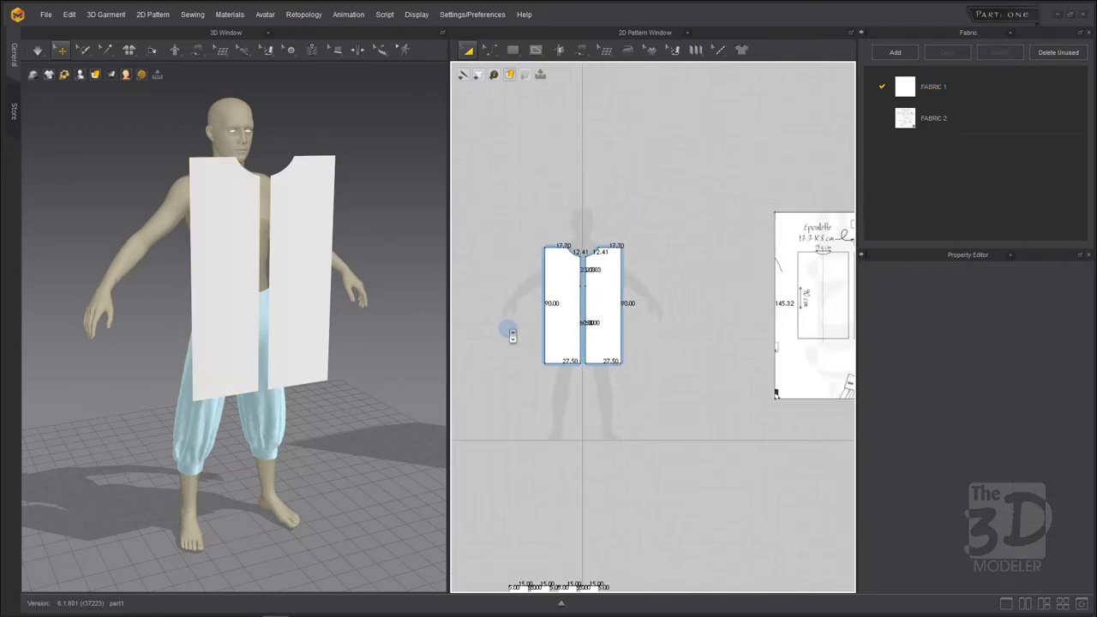
{"action": "scroll", "coordinate": [726, 307], "scroll_direction": "up", "scroll_amount": 5}
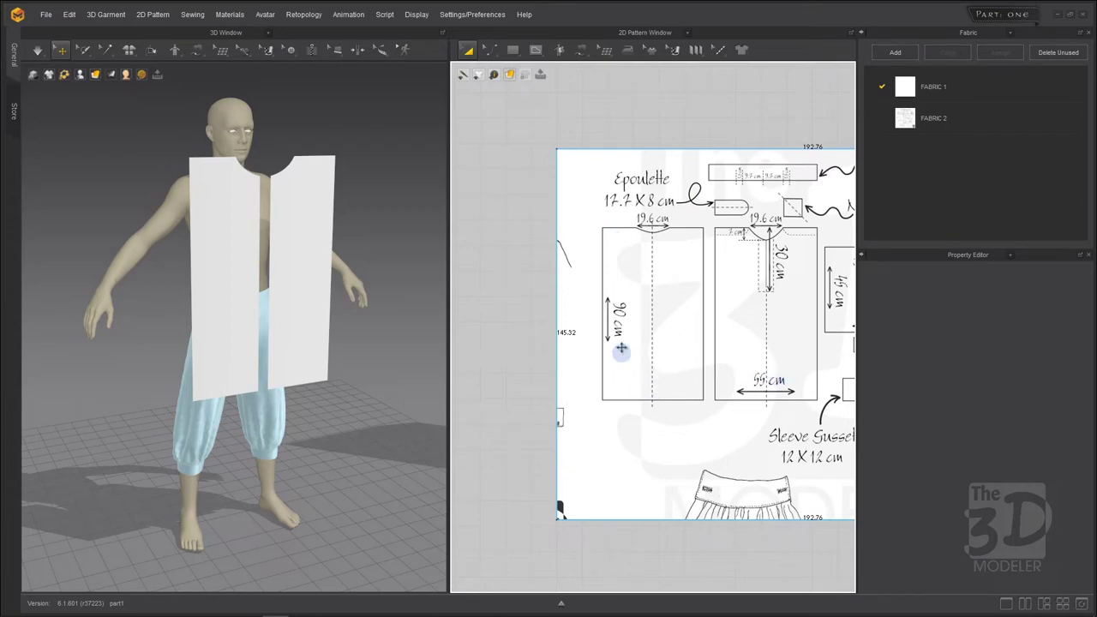
{"action": "scroll", "coordinate": [700, 277], "scroll_direction": "down", "scroll_amount": 6}
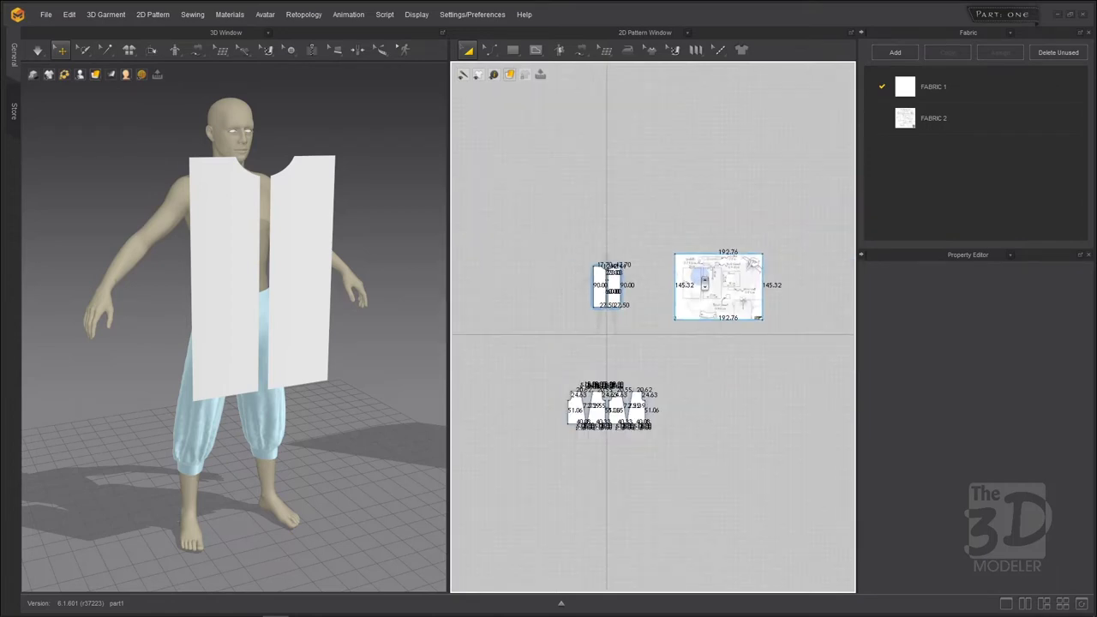
{"action": "scroll", "coordinate": [570, 284], "scroll_direction": "up", "scroll_amount": 5}
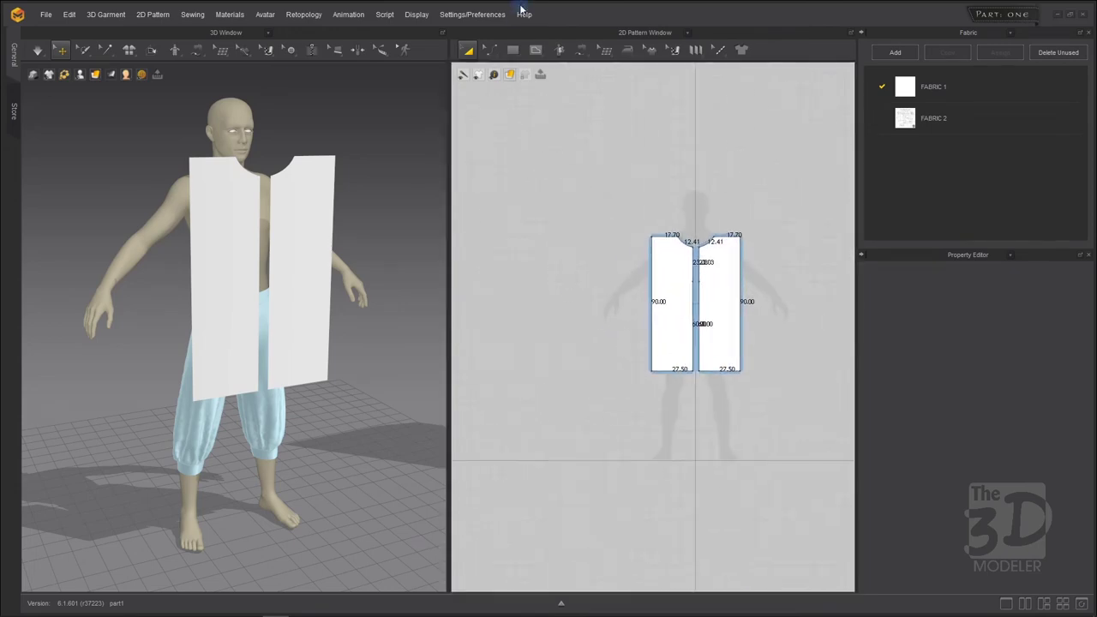
Create a 55 × 90 cm rectangle for the back body panel and place it beside the front halves
{"action": "left_click_drag", "start_coordinate": [515, 49], "coordinate": [532, 91]}
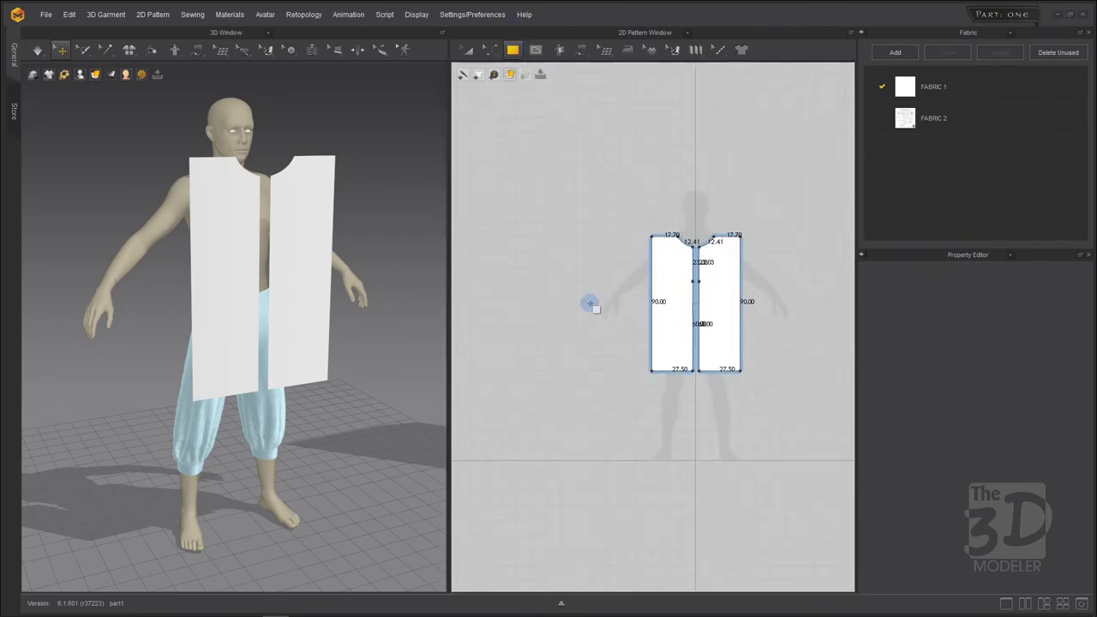
{"action": "left_click", "coordinate": [590, 309]}
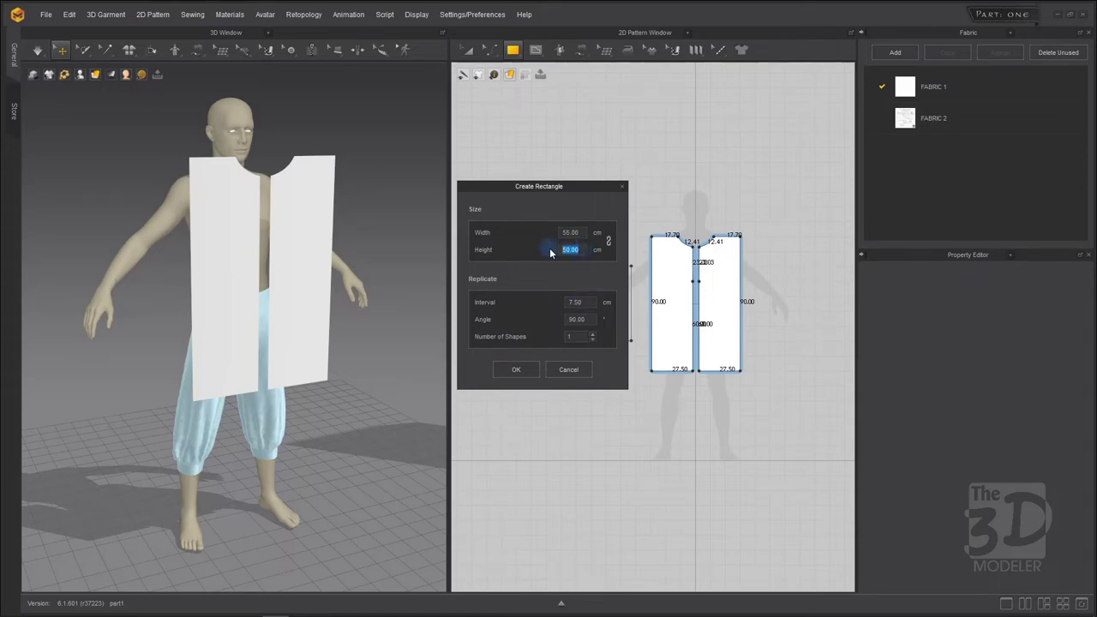
{"action": "left_click", "coordinate": [506, 372]}
{"action": "left_click", "coordinate": [467, 50]}
{"action": "left_click_drag", "start_coordinate": [614, 299], "coordinate": [616, 304]}
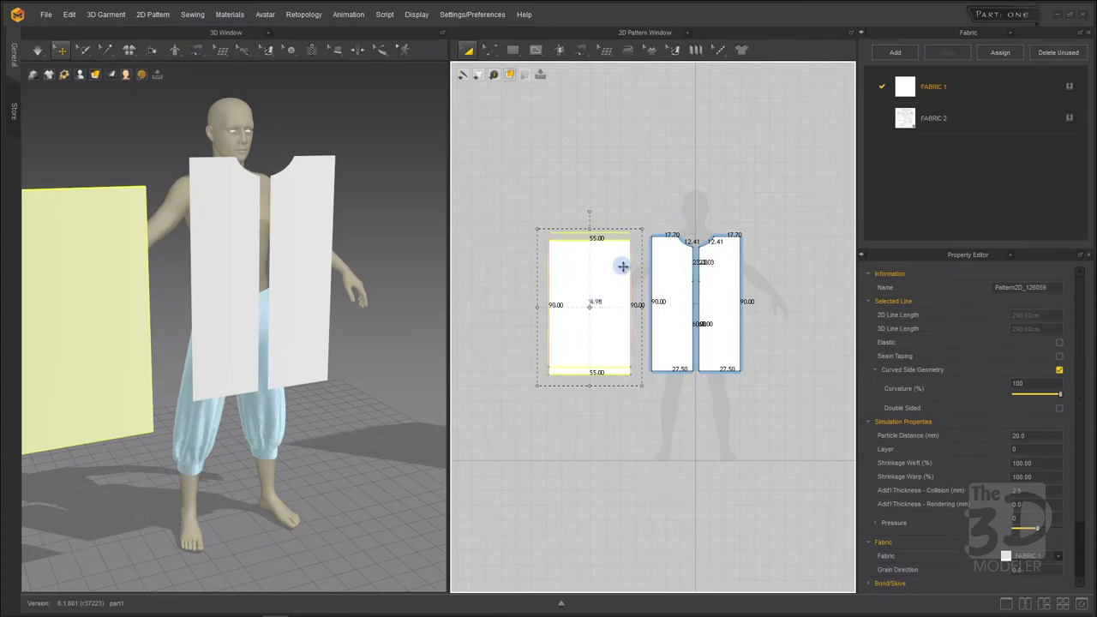
Check the back neckline on the cutting-pattern reference and split the back panel's upper edge 17.7 cm from its left corner
{"action": "scroll", "coordinate": [539, 223], "scroll_direction": "down", "scroll_amount": 4}
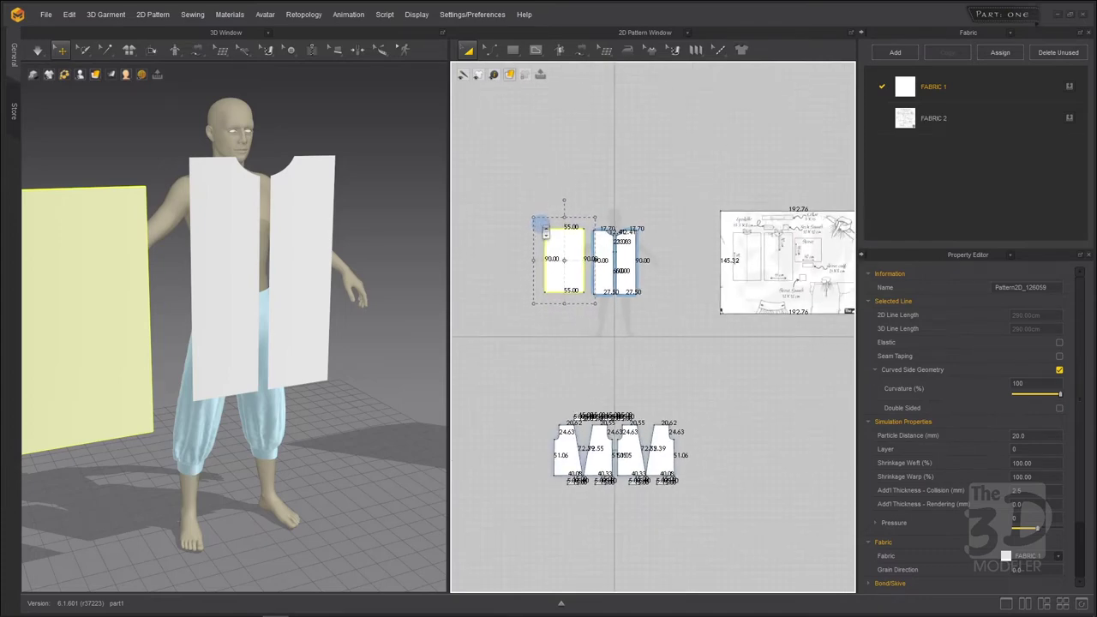
{"action": "scroll", "coordinate": [806, 233], "scroll_direction": "up", "scroll_amount": 4}
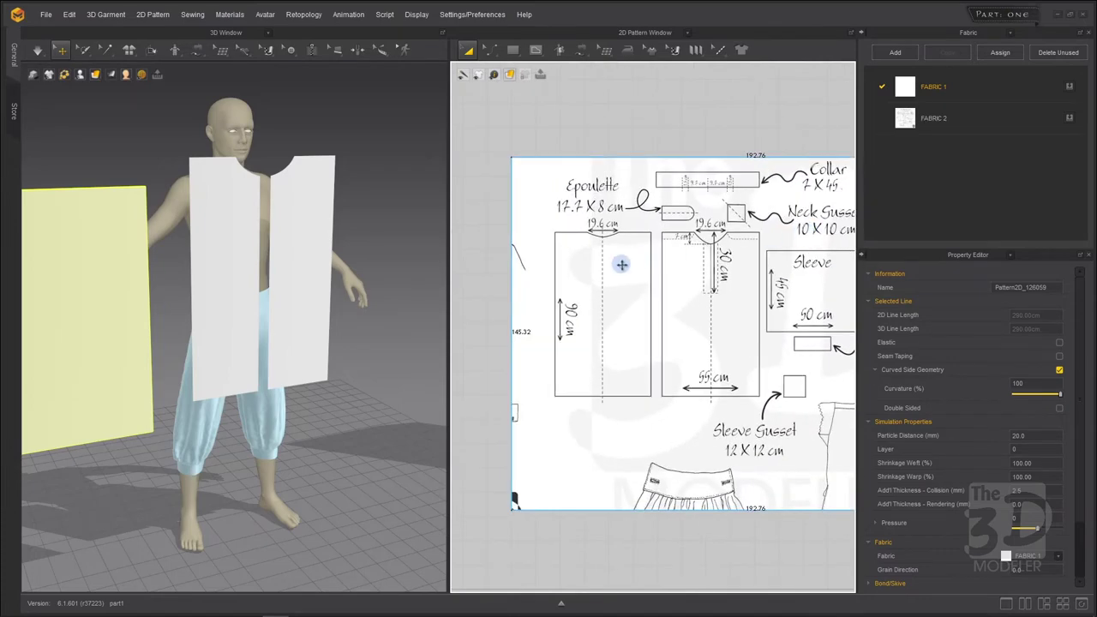
{"action": "scroll", "coordinate": [584, 278], "scroll_direction": "up", "scroll_amount": 2}
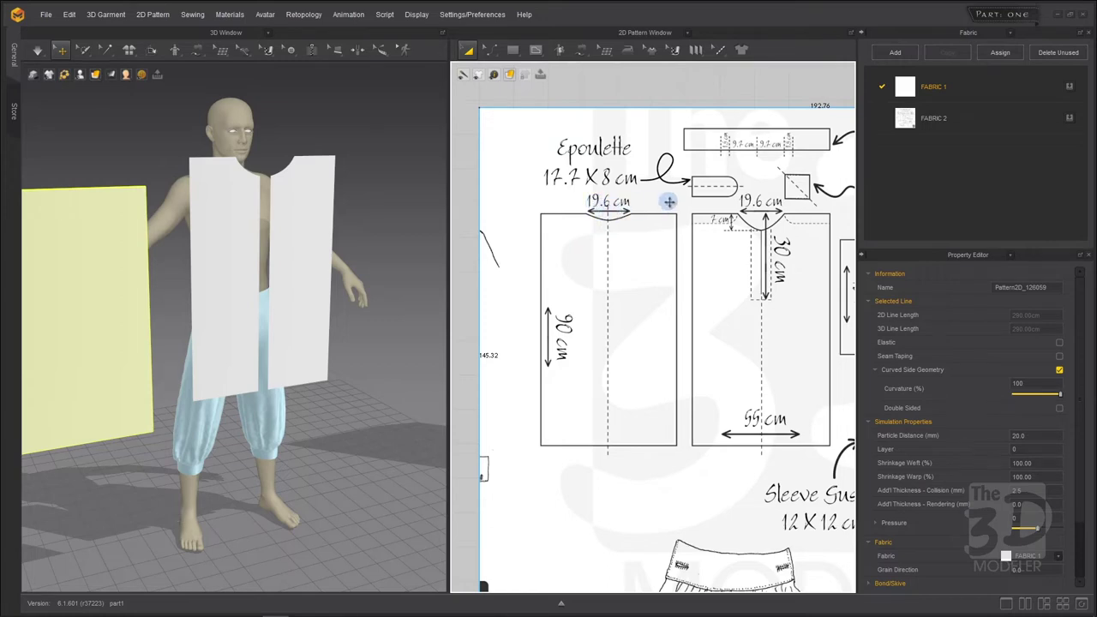
{"action": "scroll", "coordinate": [668, 201], "scroll_direction": "down", "scroll_amount": 8}
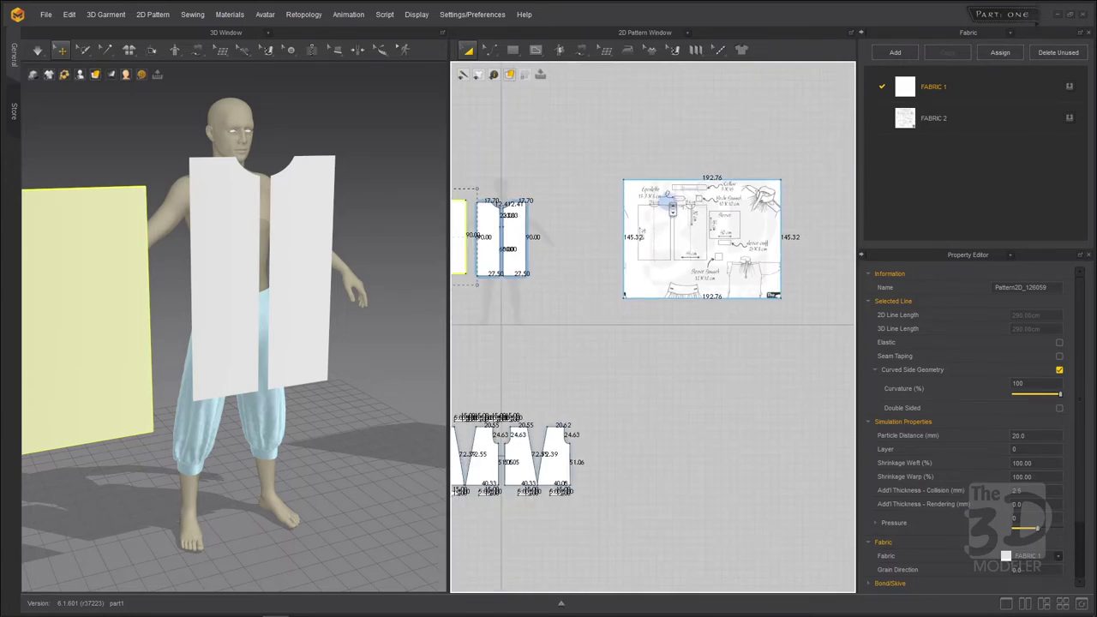
{"action": "scroll", "coordinate": [706, 202], "scroll_direction": "down", "scroll_amount": 2}
{"action": "scroll", "coordinate": [467, 234], "scroll_direction": "up", "scroll_amount": 8}
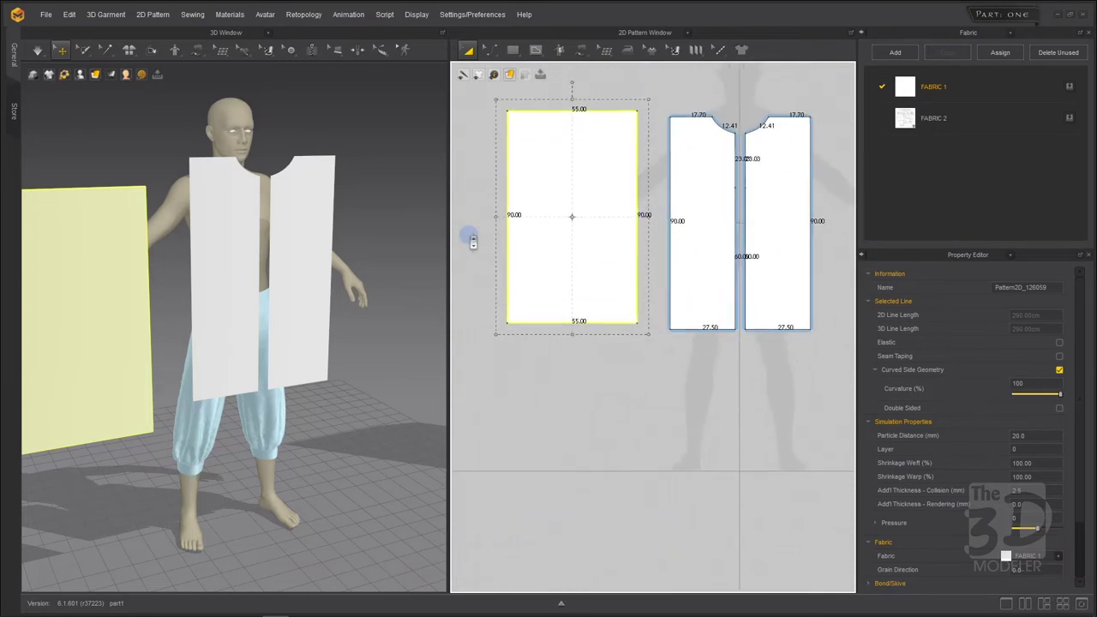
{"action": "left_click", "coordinate": [489, 49]}
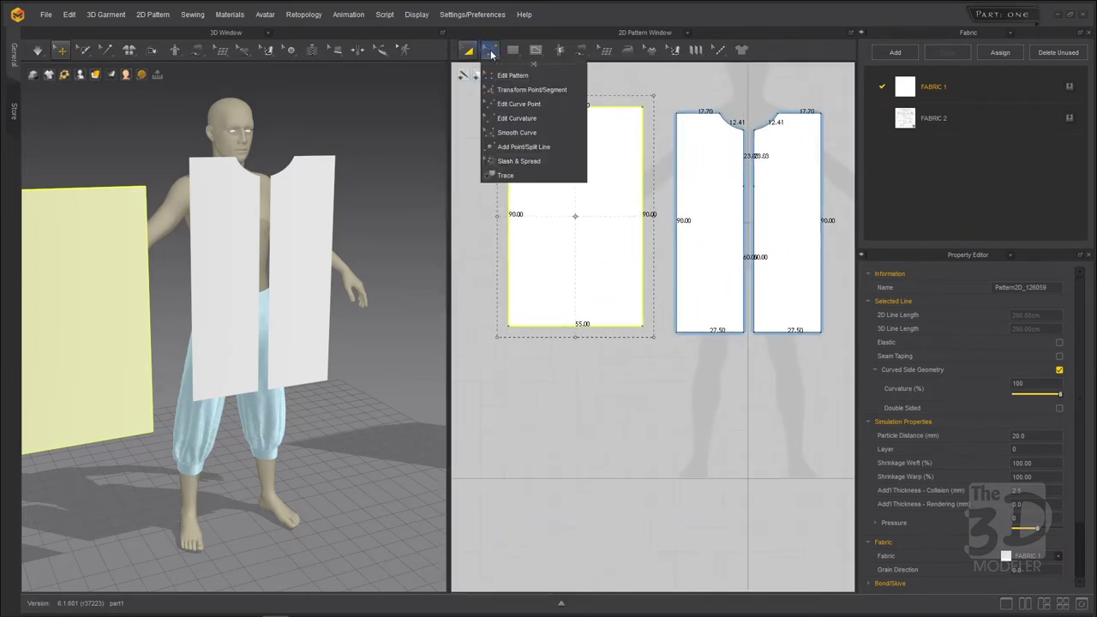
{"action": "left_click", "coordinate": [527, 89]}
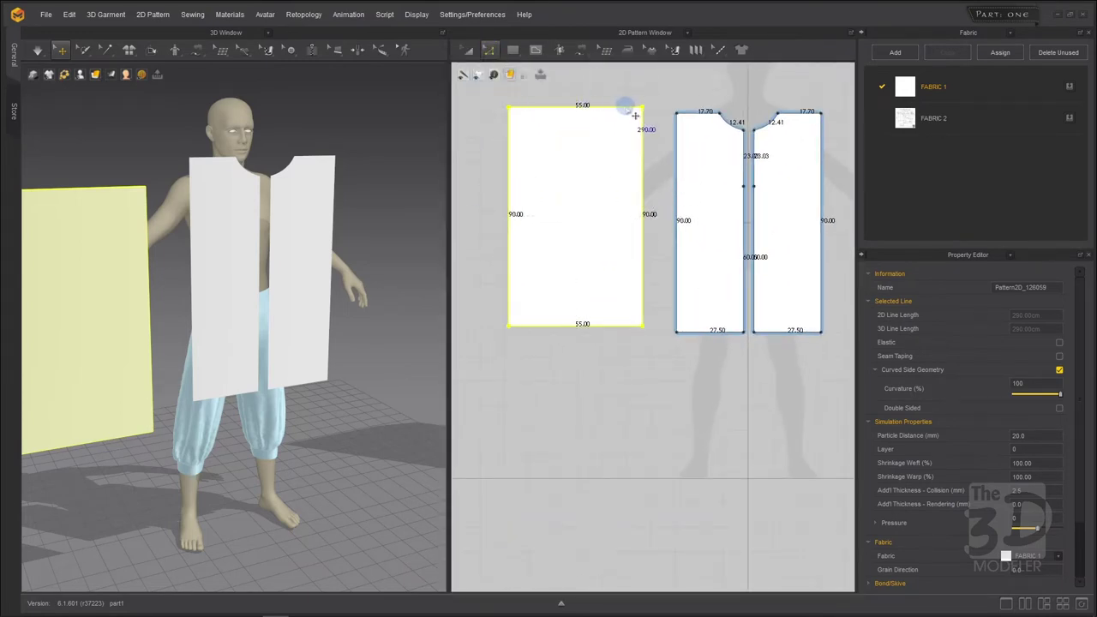
{"action": "left_click", "coordinate": [531, 108]}
{"action": "right_click", "coordinate": [532, 108]}
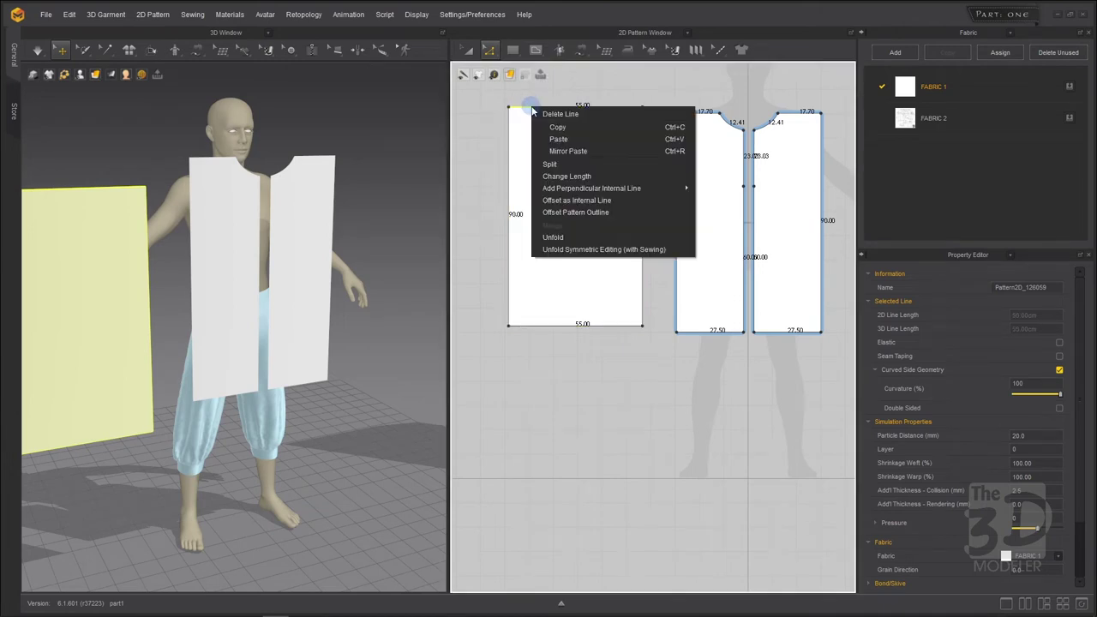
{"action": "left_click", "coordinate": [567, 162]}
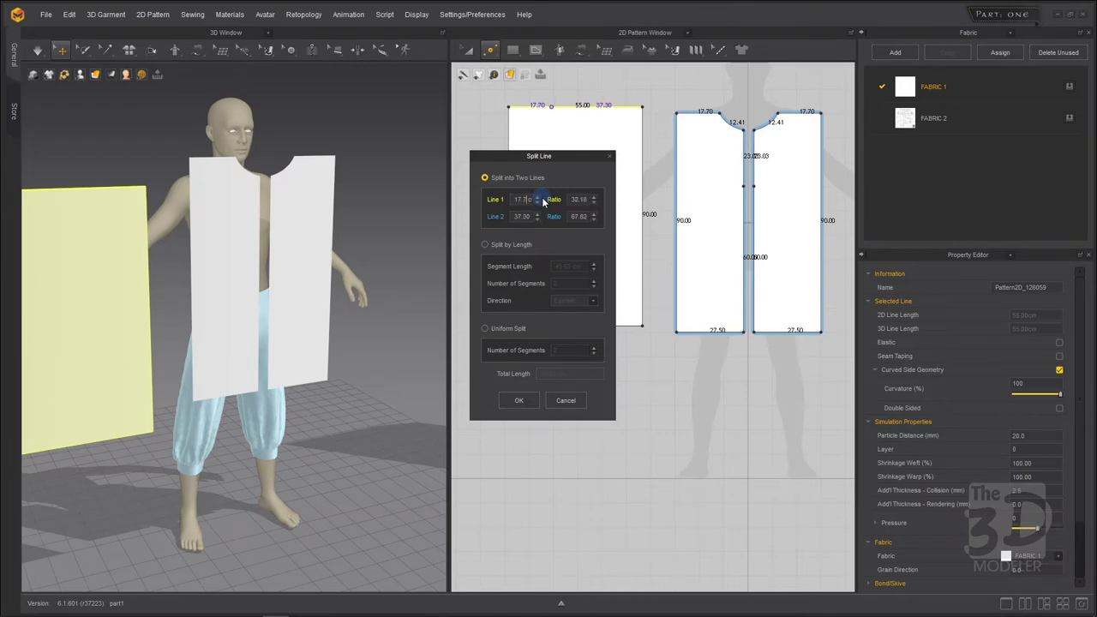
{"action": "left_click", "coordinate": [518, 400]}
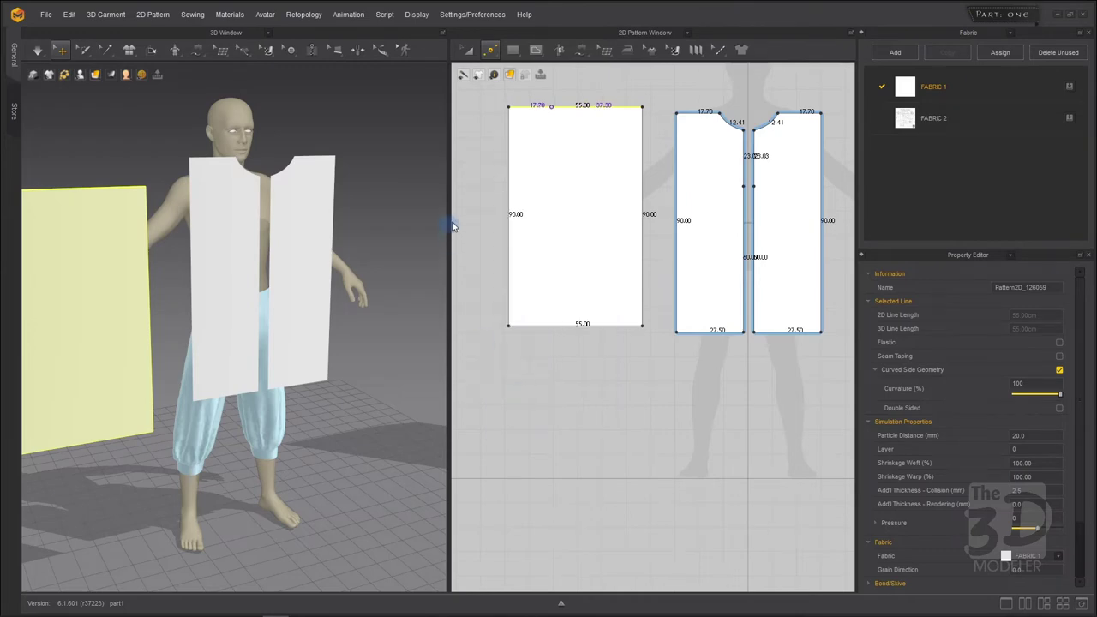
Split the remaining upper edge of the back panel 17.7 cm from its right corner
{"action": "scroll", "coordinate": [465, 209], "scroll_direction": "down", "scroll_amount": 2}
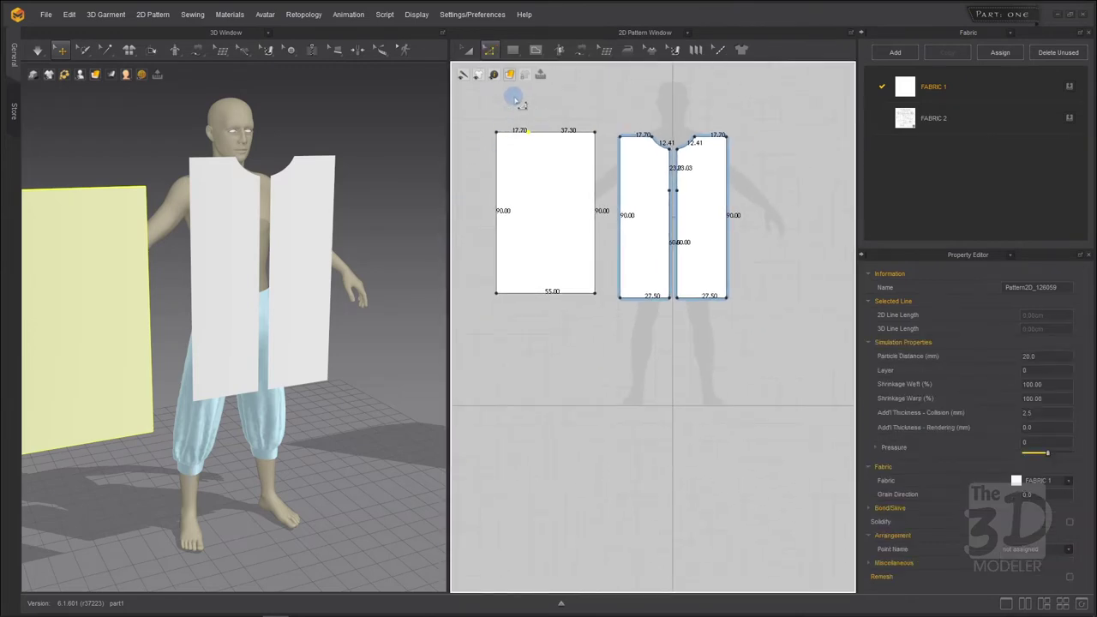
{"action": "scroll", "coordinate": [517, 102], "scroll_direction": "up", "scroll_amount": 3}
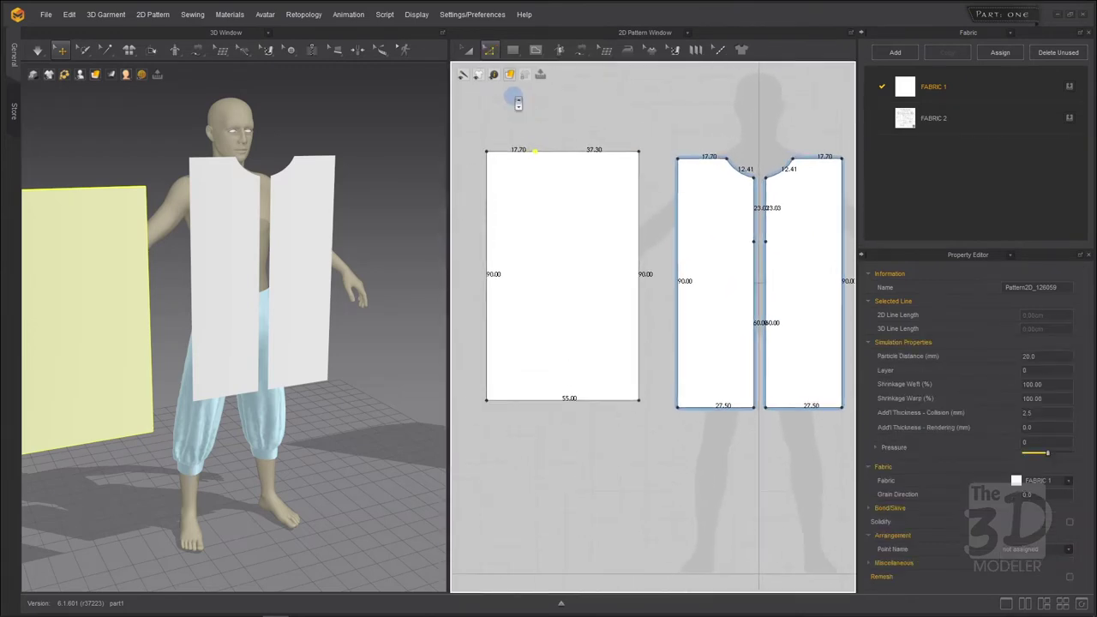
{"action": "left_click", "coordinate": [615, 152]}
{"action": "right_click", "coordinate": [615, 153]}
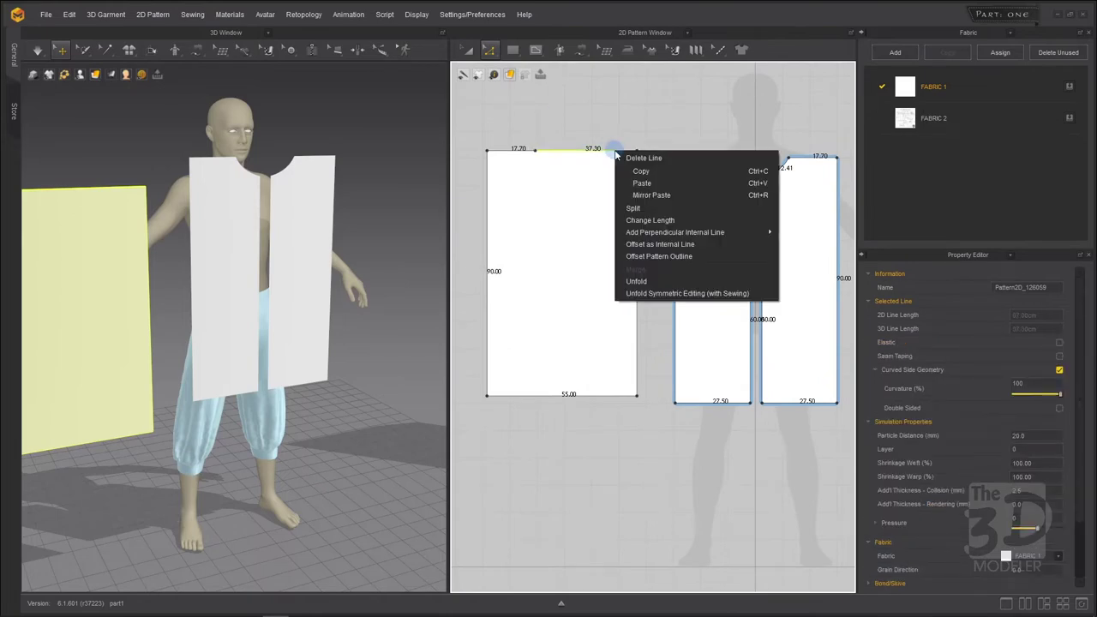
{"action": "left_click", "coordinate": [638, 208]}
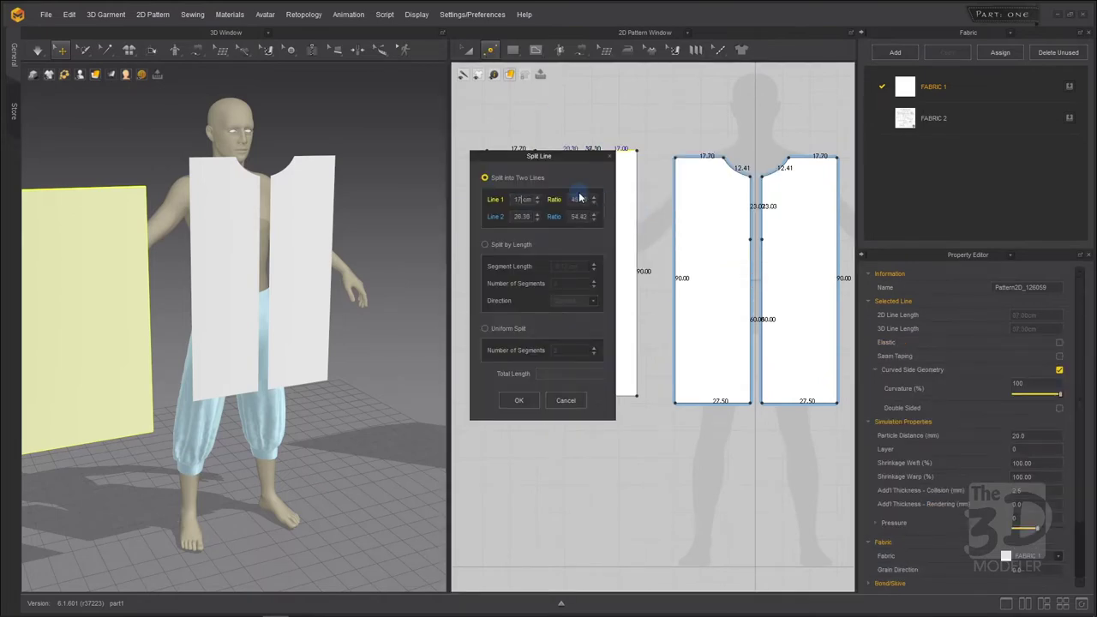
{"action": "left_click", "coordinate": [519, 400]}
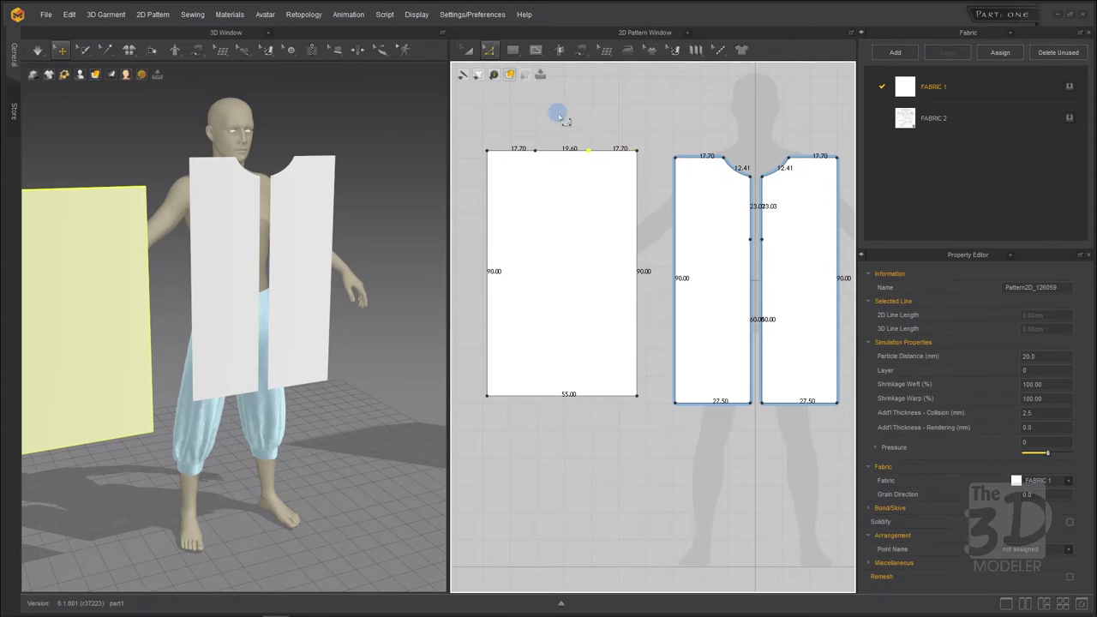
Split the 19.6 cm neckline segment of the back panel into two equal parts and lower its midpoint about 3 cm
{"action": "left_click", "coordinate": [573, 156]}
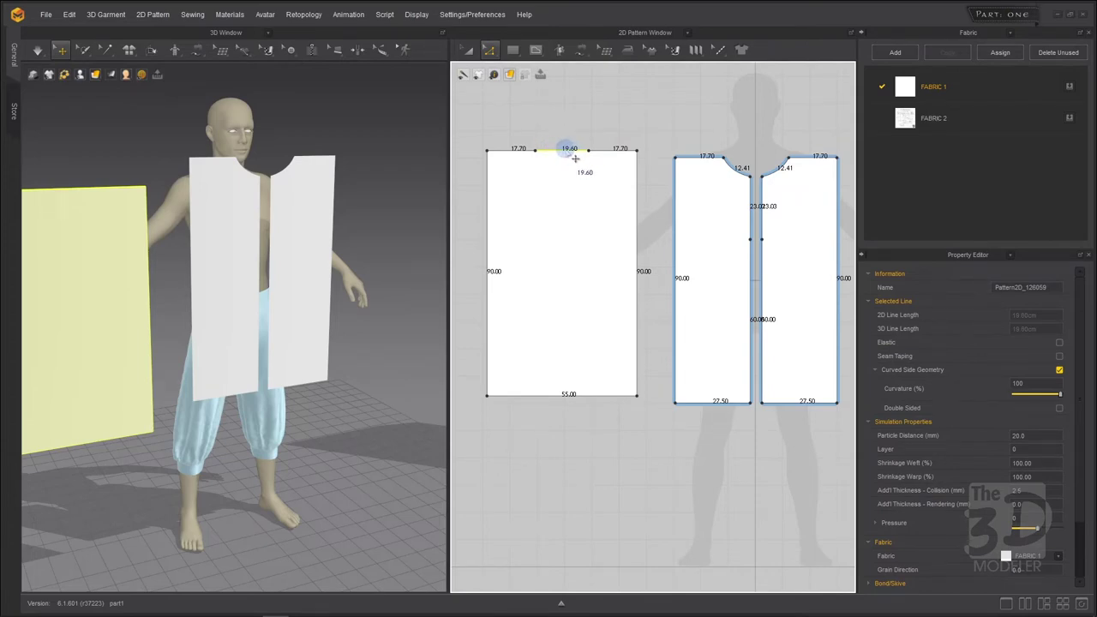
{"action": "left_click", "coordinate": [489, 49]}
{"action": "left_click", "coordinate": [522, 86]}
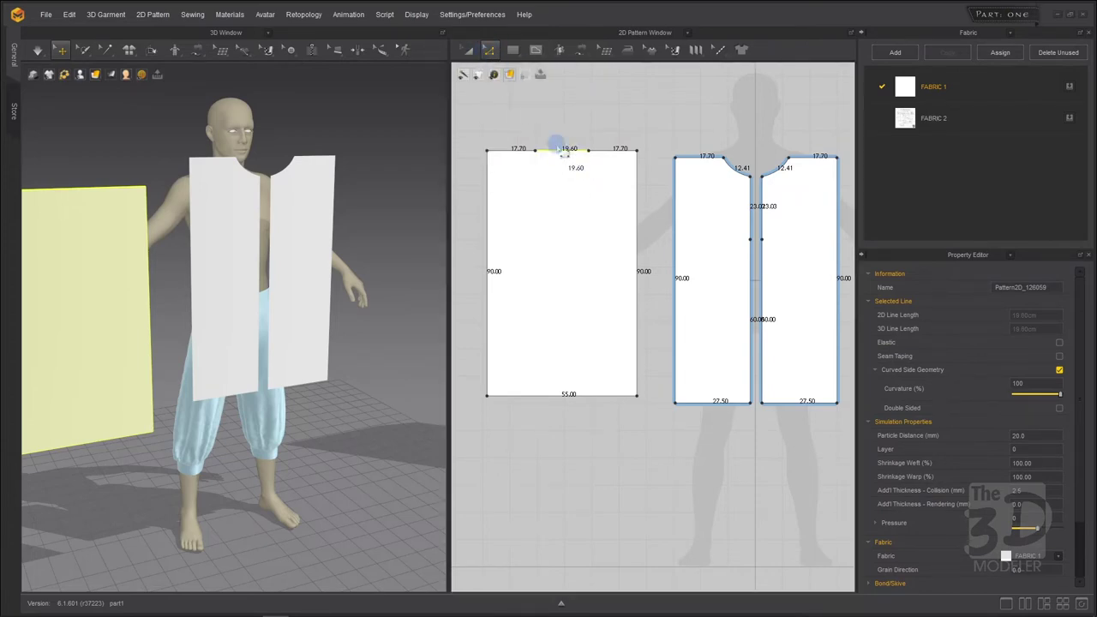
{"action": "right_click", "coordinate": [557, 150]}
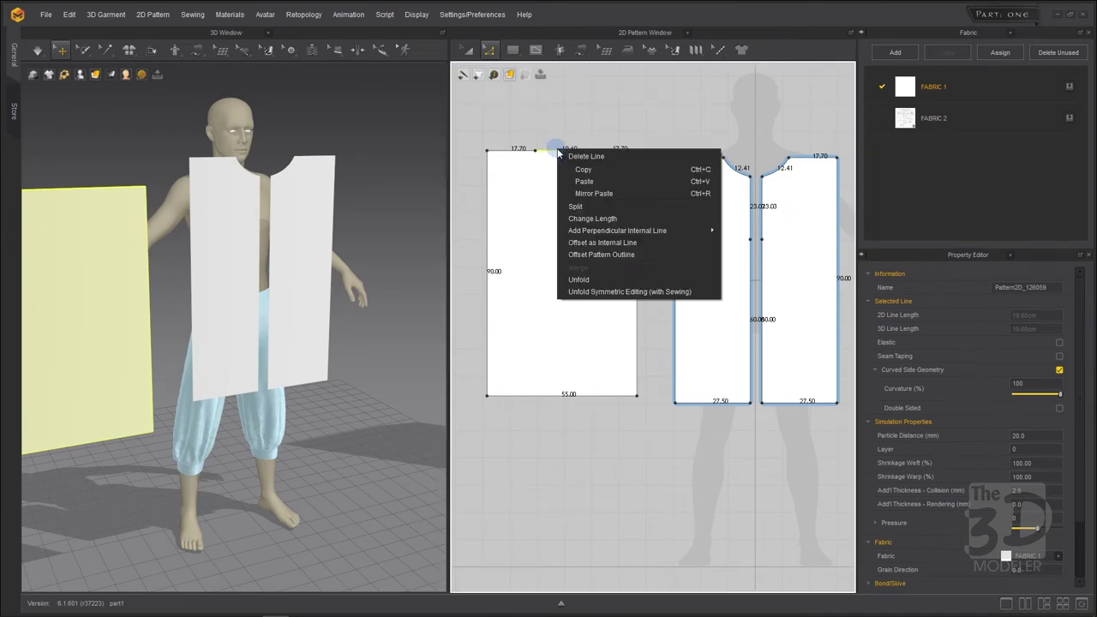
{"action": "left_click", "coordinate": [593, 206]}
{"action": "left_click_drag", "start_coordinate": [555, 154], "coordinate": [778, 119]}
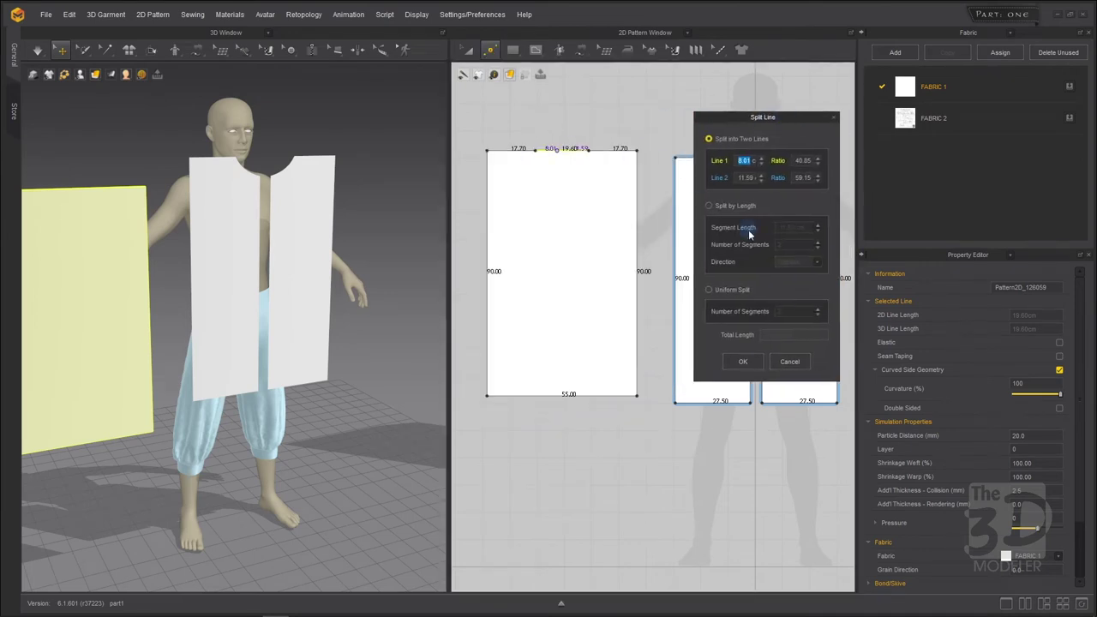
{"action": "left_click", "coordinate": [726, 291]}
{"action": "left_click", "coordinate": [742, 361]}
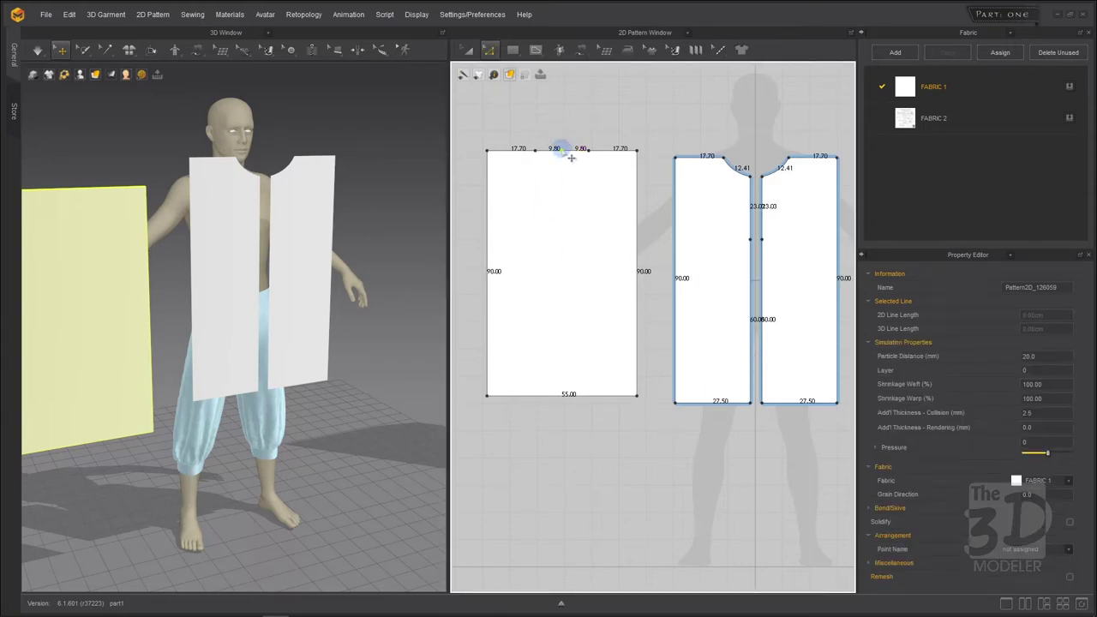
{"action": "left_click_drag", "start_coordinate": [570, 161], "coordinate": [570, 172]}
{"action": "left_click", "coordinate": [563, 122]}
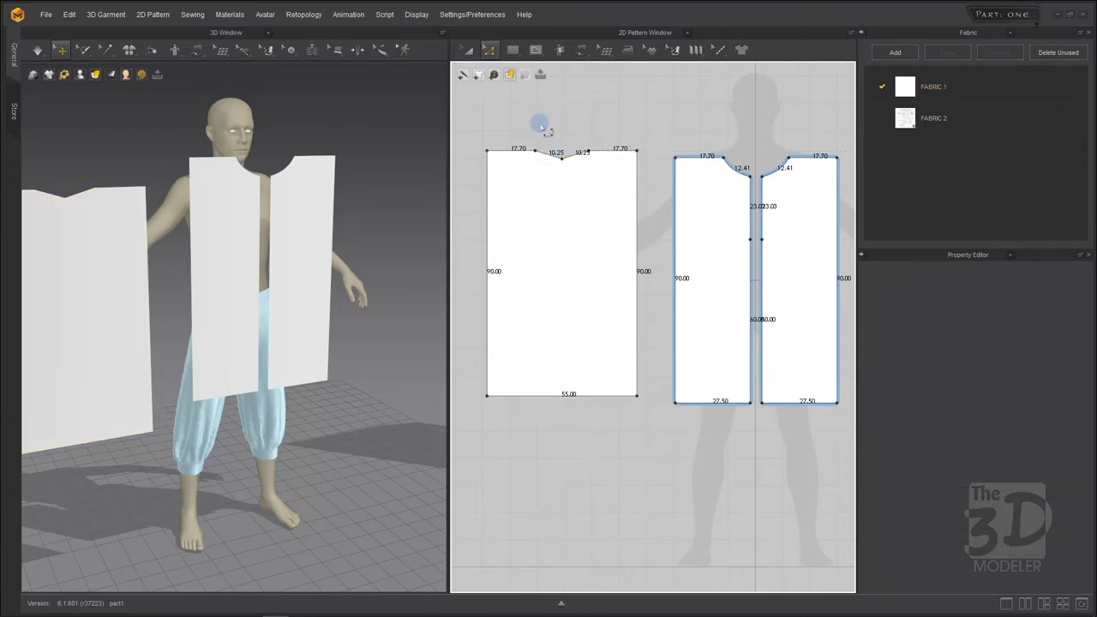
Draw a vertical internal line on the back panel from the neckline's low point to the middle of the hem
{"action": "left_click", "coordinate": [535, 50]}
{"action": "left_click", "coordinate": [567, 75]}
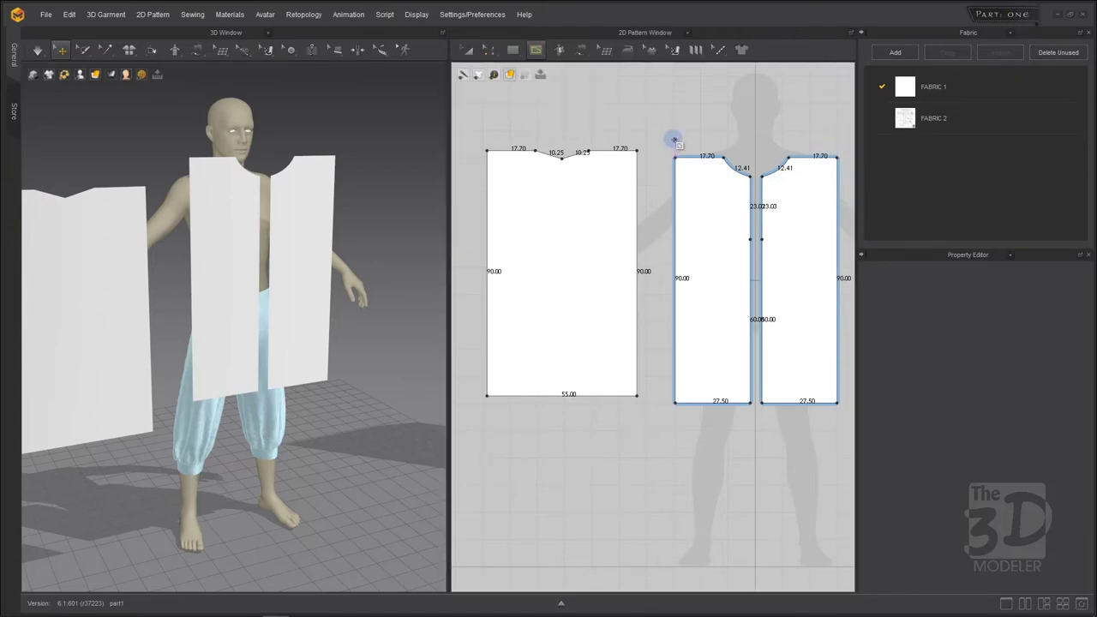
{"action": "left_click", "coordinate": [562, 160]}
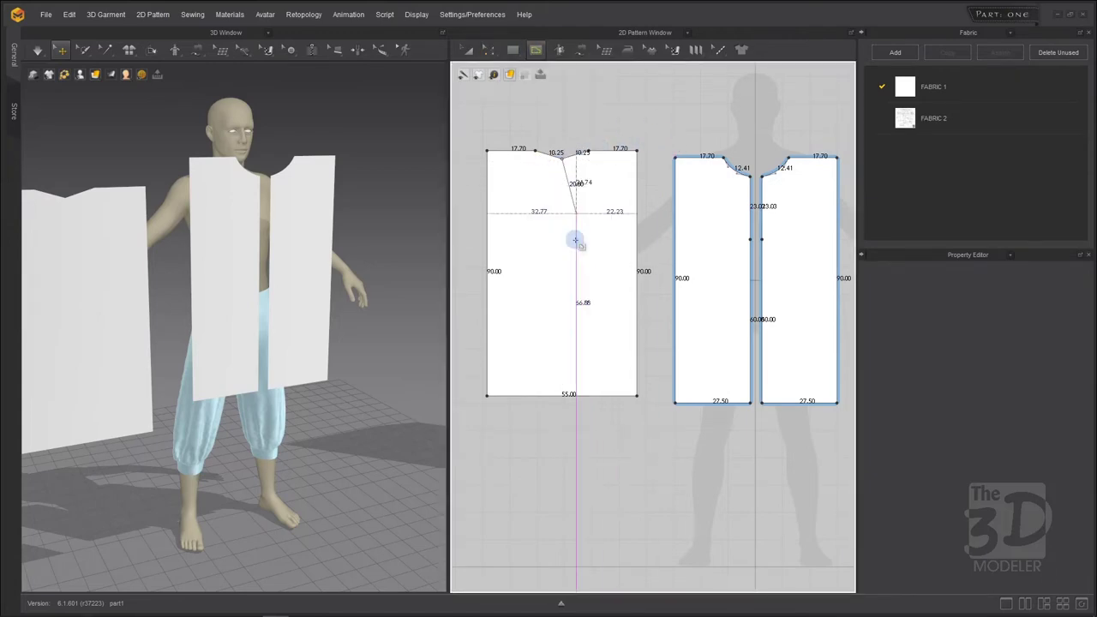
{"action": "left_click", "coordinate": [565, 395]}
{"action": "key", "text": "Return"}
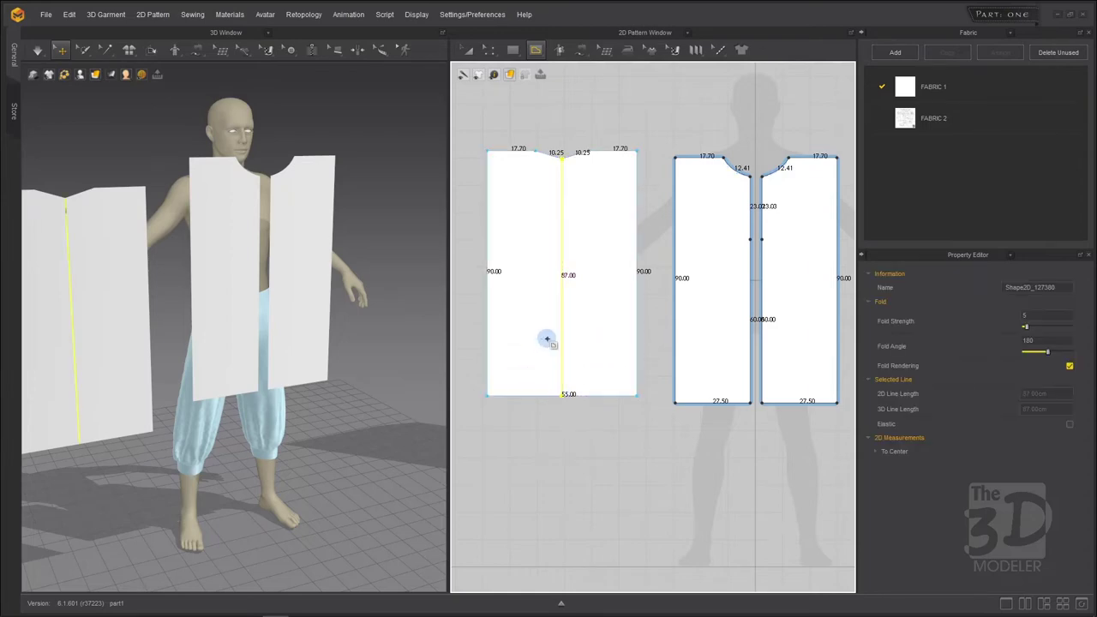
Cut the back panel along the centre internal line and delete its right half
{"action": "left_click", "coordinate": [489, 50]}
{"action": "left_click", "coordinate": [531, 91]}
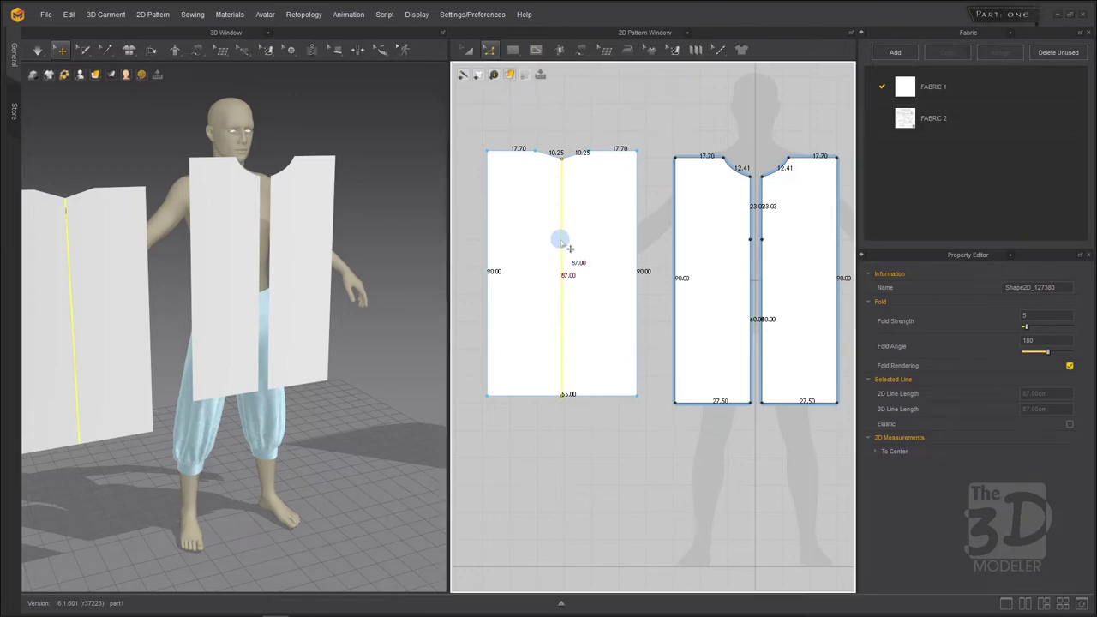
{"action": "right_click", "coordinate": [562, 245]}
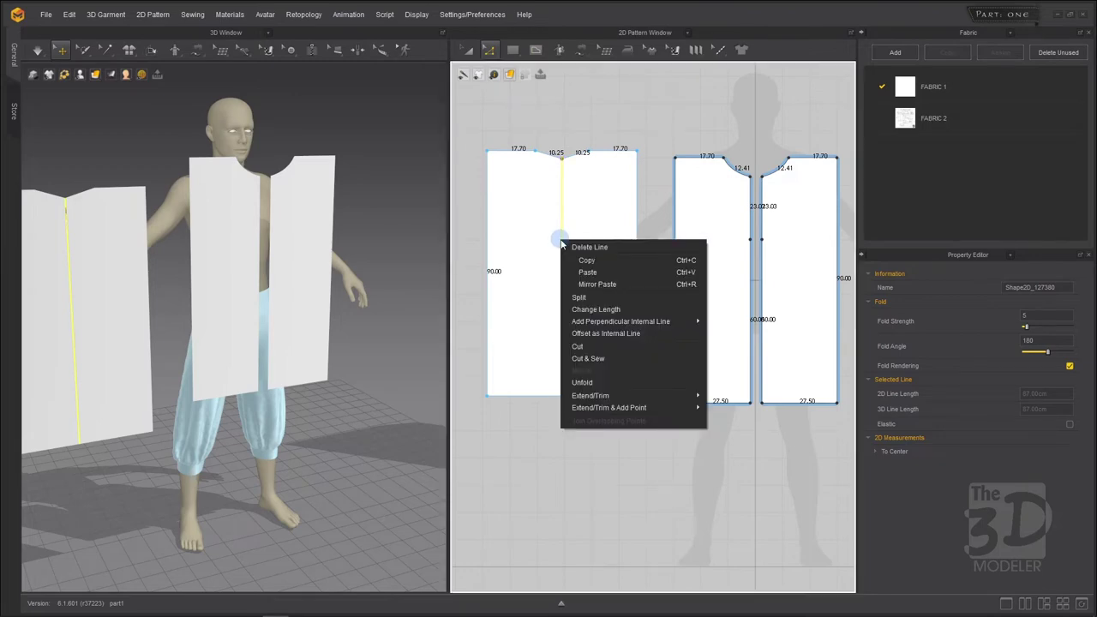
{"action": "left_click", "coordinate": [590, 345]}
{"action": "left_click", "coordinate": [467, 50]}
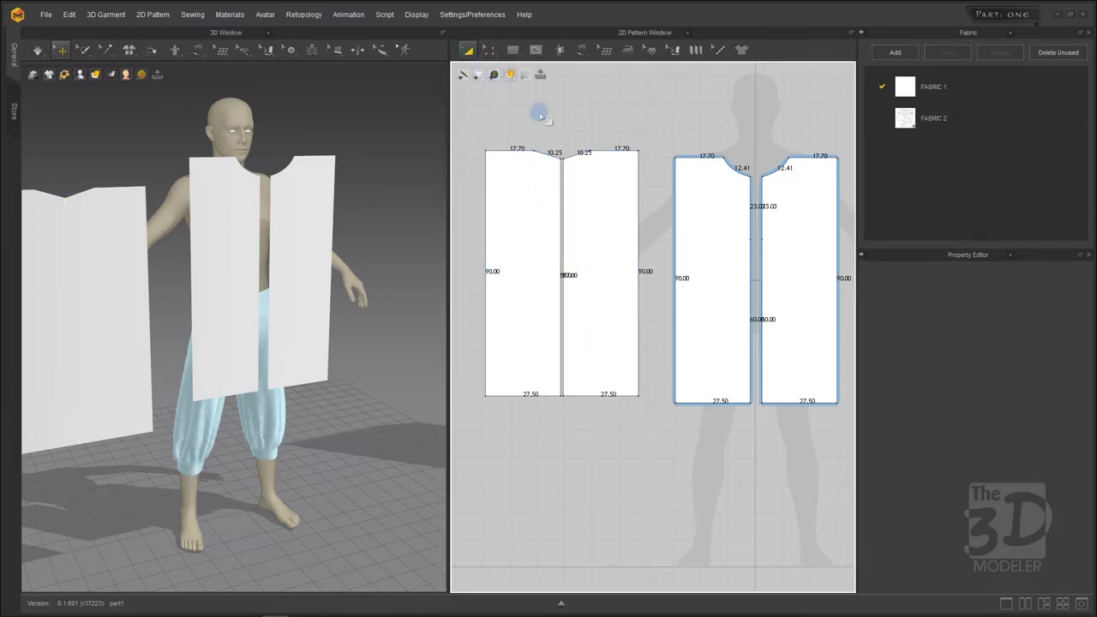
{"action": "left_click", "coordinate": [591, 163]}
{"action": "key", "text": "Delete"}
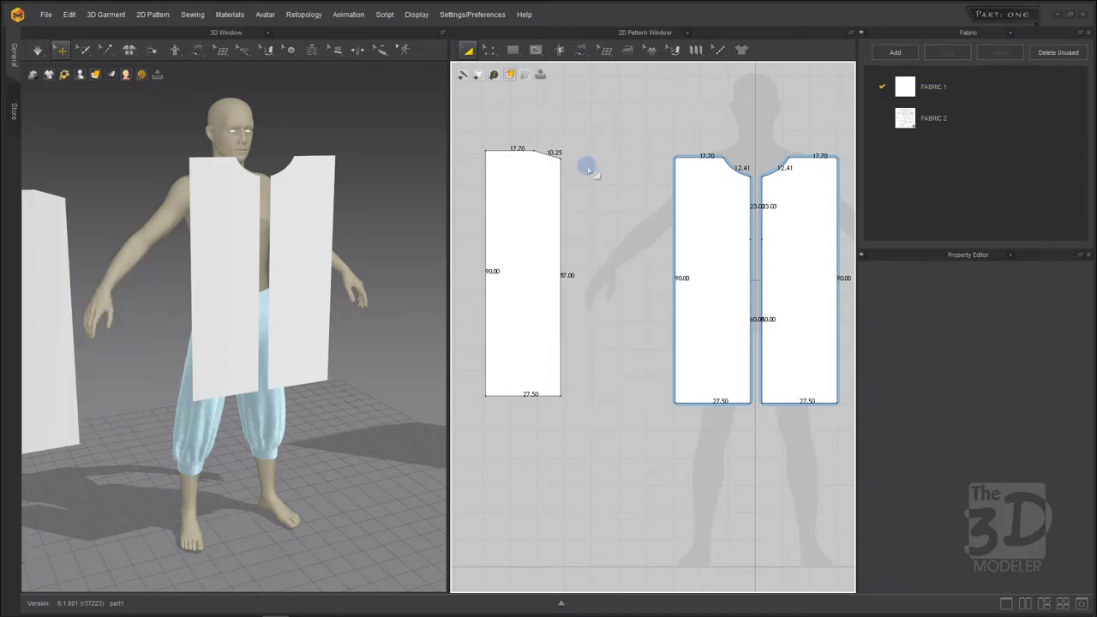
Paste a linked mirror copy of the remaining back half beside it, leaving a small gap at the centre
{"action": "left_click", "coordinate": [539, 198]}
{"action": "key", "text": "ctrl+c"}
{"action": "key", "text": "ctrl+v"}
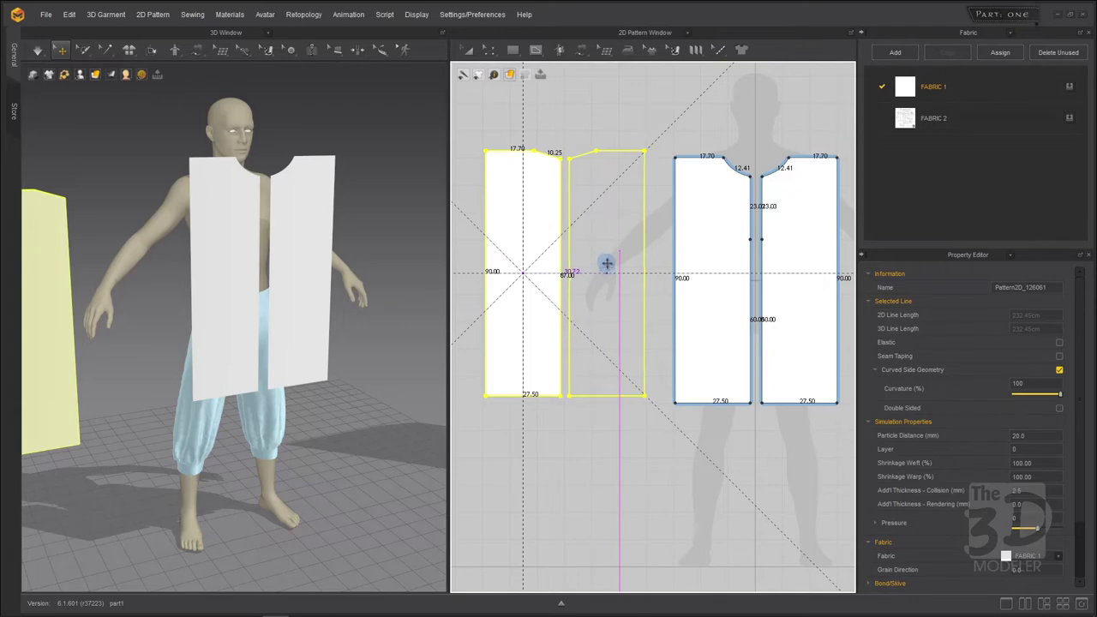
{"action": "left_click", "coordinate": [606, 266]}
Select both back halves and move them level with the front halves
{"action": "left_click", "coordinate": [552, 265], "text": "shift"}
{"action": "mouse_move", "coordinate": [543, 252]}
{"action": "left_mouse_down"}
{"action": "mouse_move", "coordinate": [541, 274]}
{"action": "mouse_move", "coordinate": [540, 265]}
{"action": "left_mouse_up"}
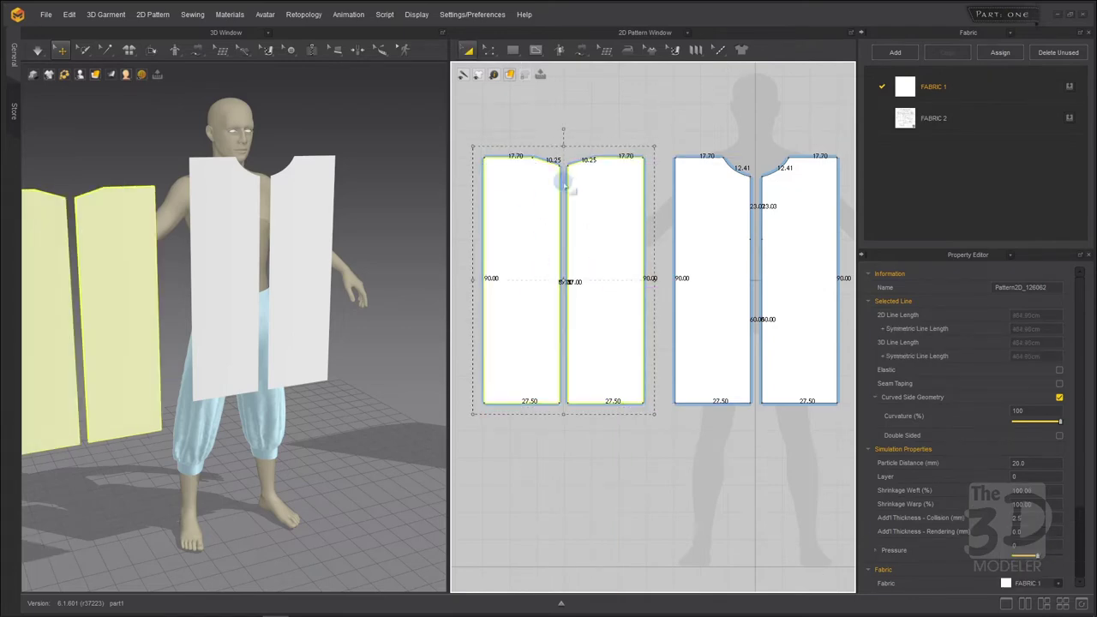
{"action": "left_click", "coordinate": [510, 121]}
{"action": "scroll", "coordinate": [509, 122], "scroll_direction": "down", "scroll_amount": 3}
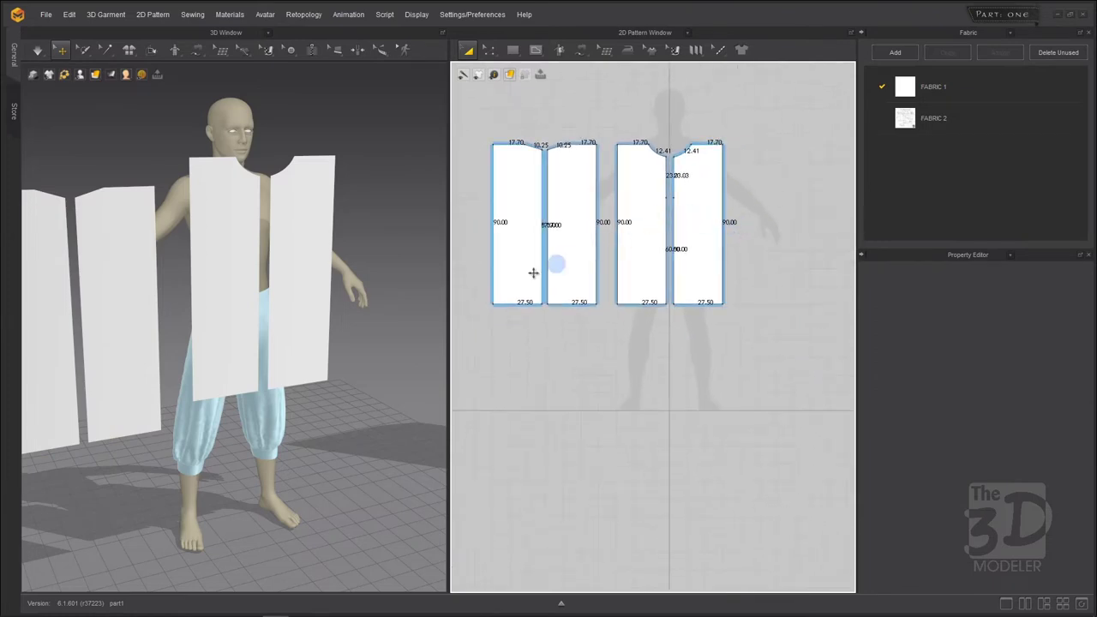
{"action": "scroll", "coordinate": [497, 282], "scroll_direction": "down", "scroll_amount": 3}
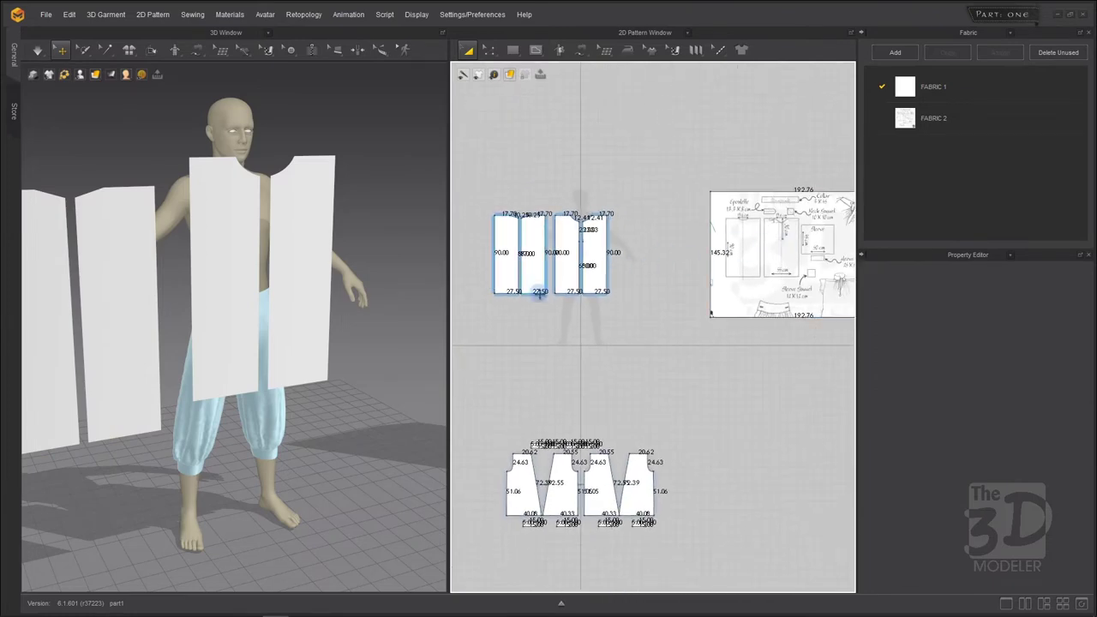
Create a rectangular collar pattern 45 cm wide and 7 cm high above the front halves, following the collar dimensions on the cutting-pattern reference
{"action": "scroll", "coordinate": [526, 294], "scroll_direction": "down", "scroll_amount": 2}
{"action": "scroll", "coordinate": [809, 230], "scroll_direction": "up", "scroll_amount": 3}
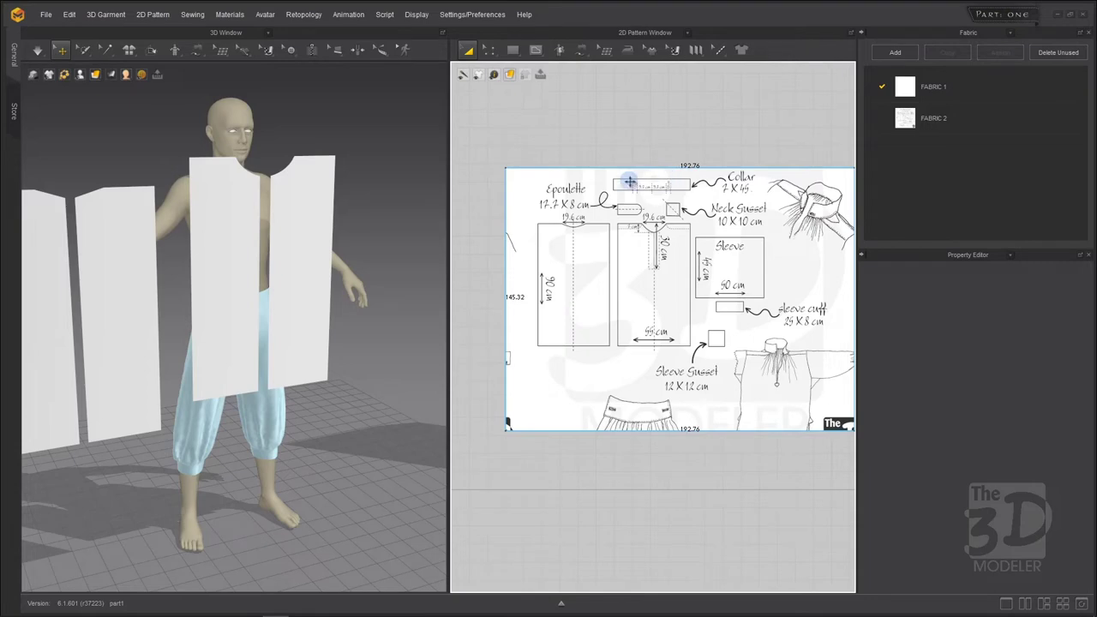
{"action": "scroll", "coordinate": [726, 183], "scroll_direction": "down", "scroll_amount": 4}
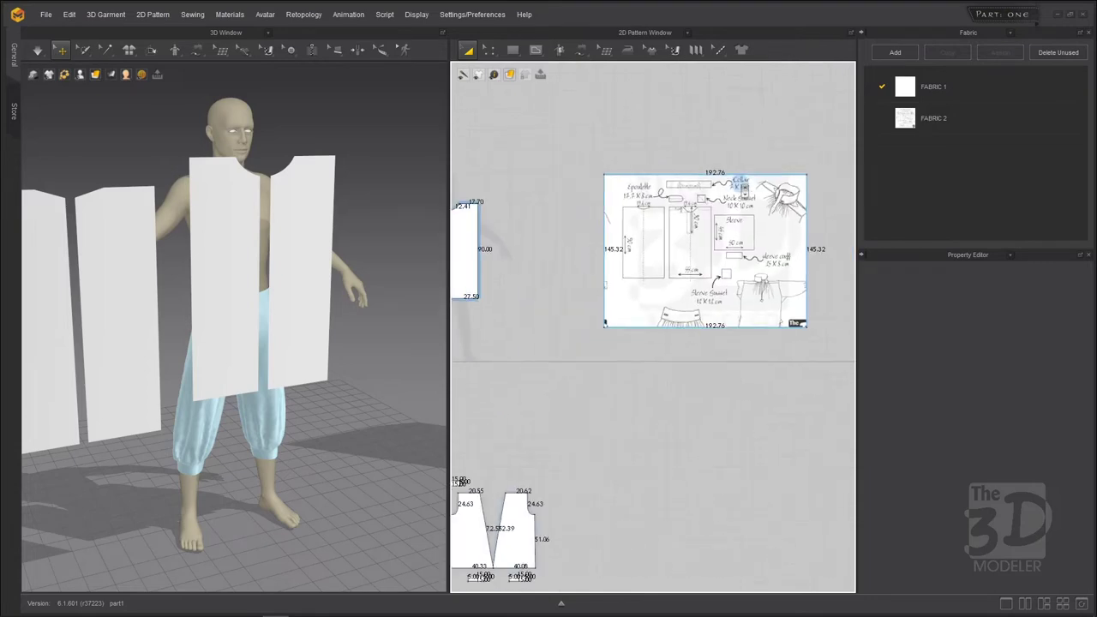
{"action": "scroll", "coordinate": [712, 178], "scroll_direction": "up", "scroll_amount": 5}
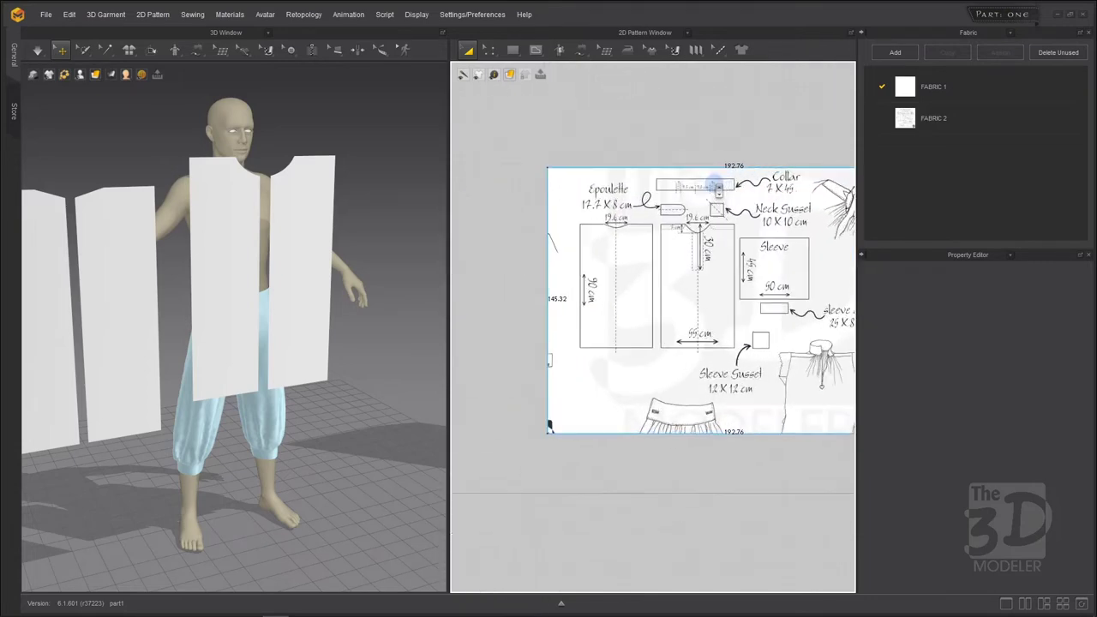
{"action": "scroll", "coordinate": [806, 183], "scroll_direction": "up", "scroll_amount": 3}
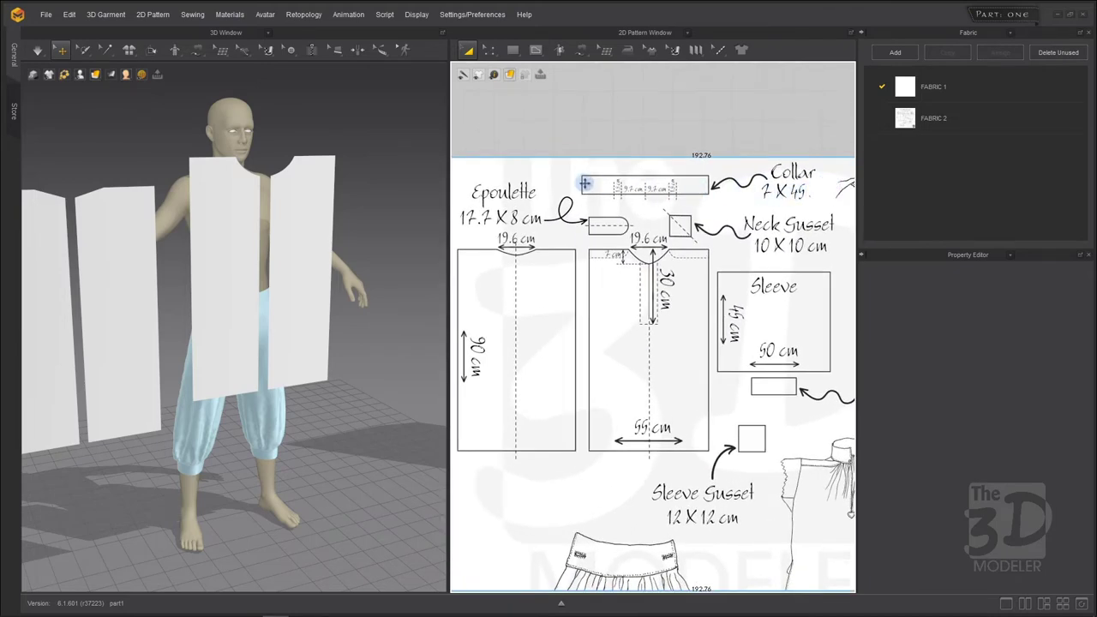
{"action": "scroll", "coordinate": [708, 206], "scroll_direction": "down", "scroll_amount": 6}
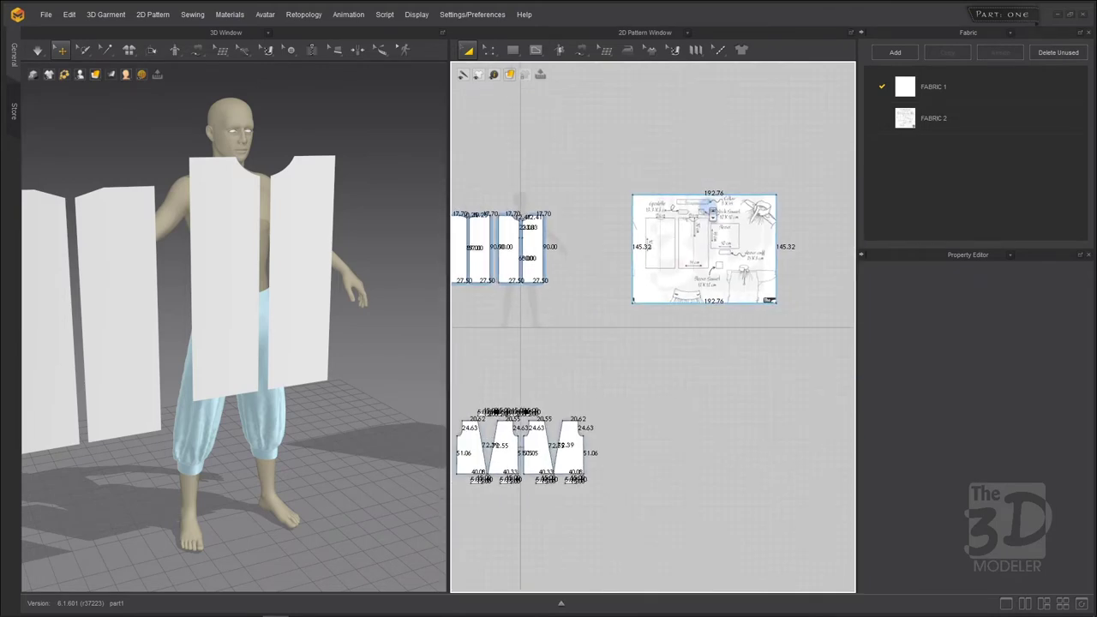
{"action": "scroll", "coordinate": [480, 193], "scroll_direction": "up", "scroll_amount": 3}
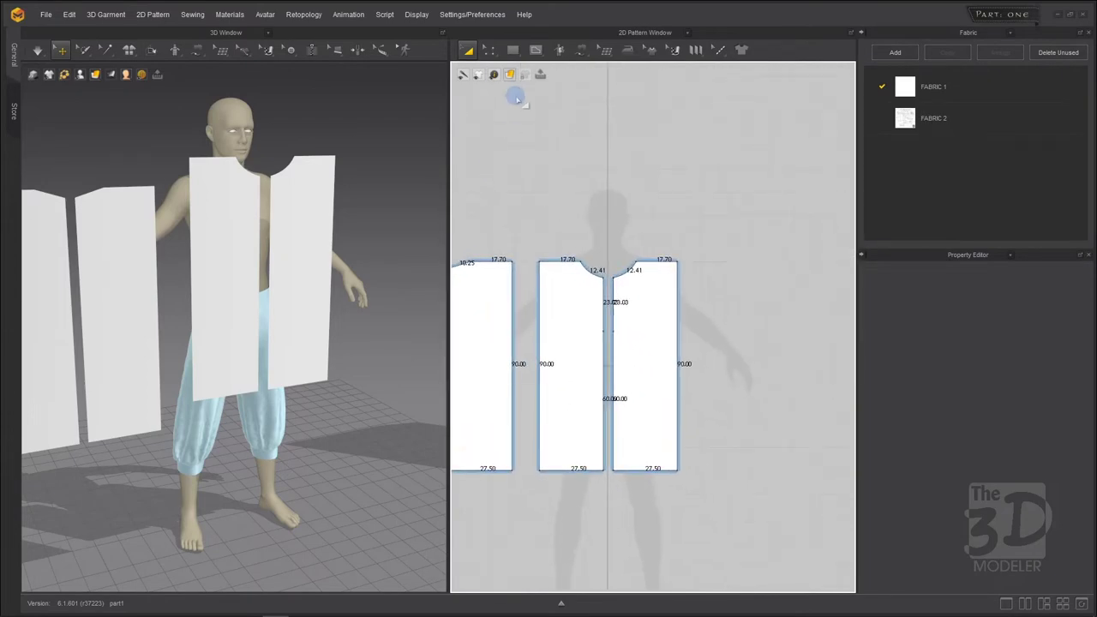
{"action": "left_click", "coordinate": [511, 49]}
{"action": "left_click", "coordinate": [532, 89]}
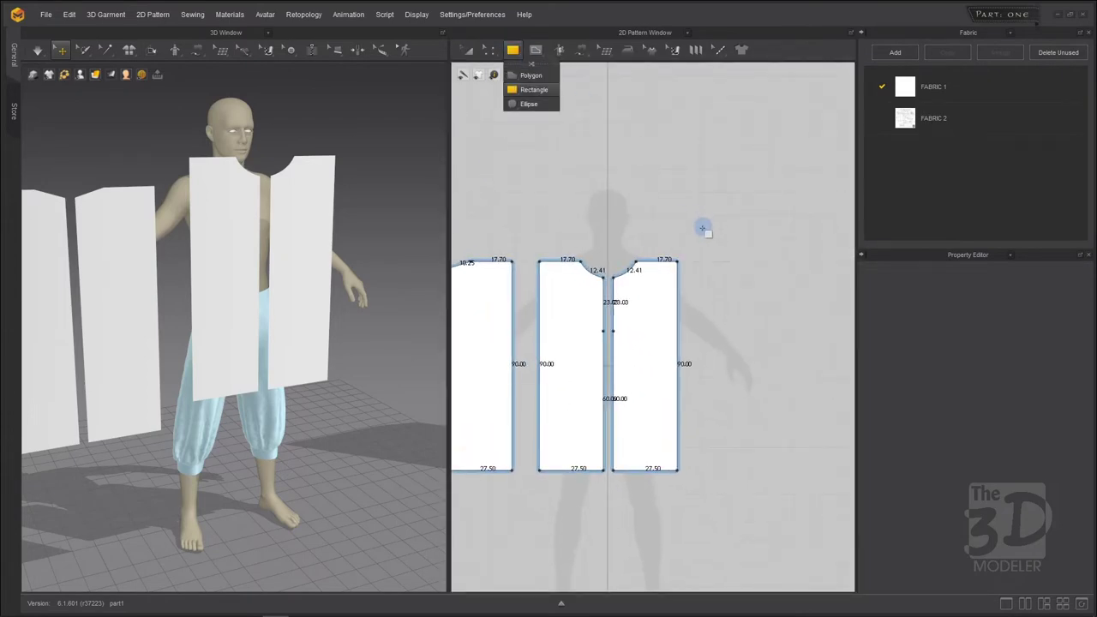
{"action": "left_click", "coordinate": [606, 204]}
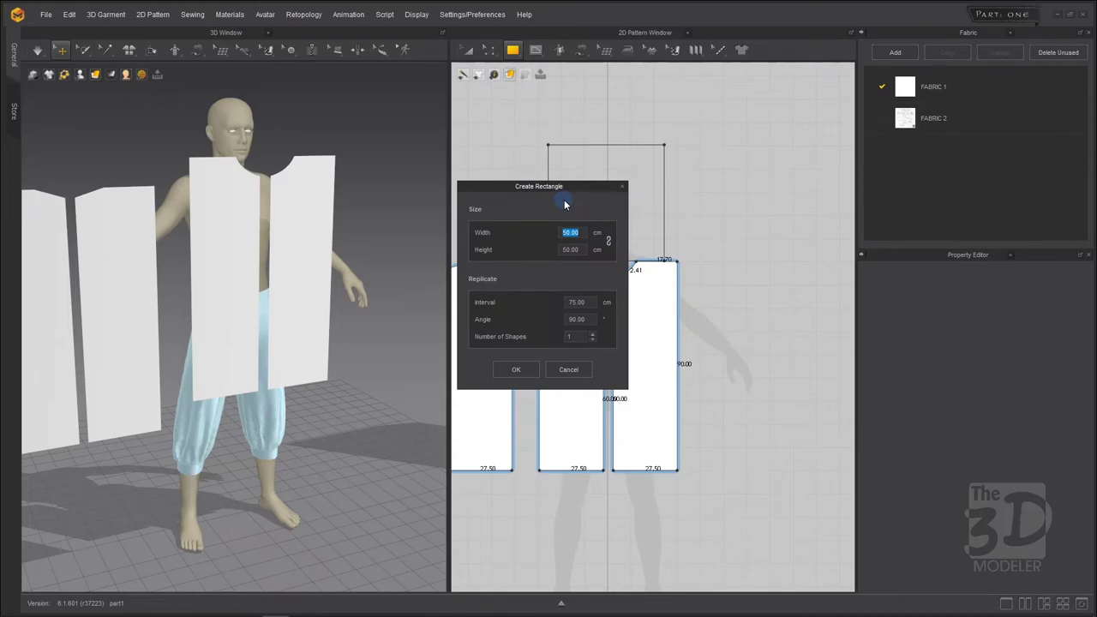
{"action": "type", "text": "45"}
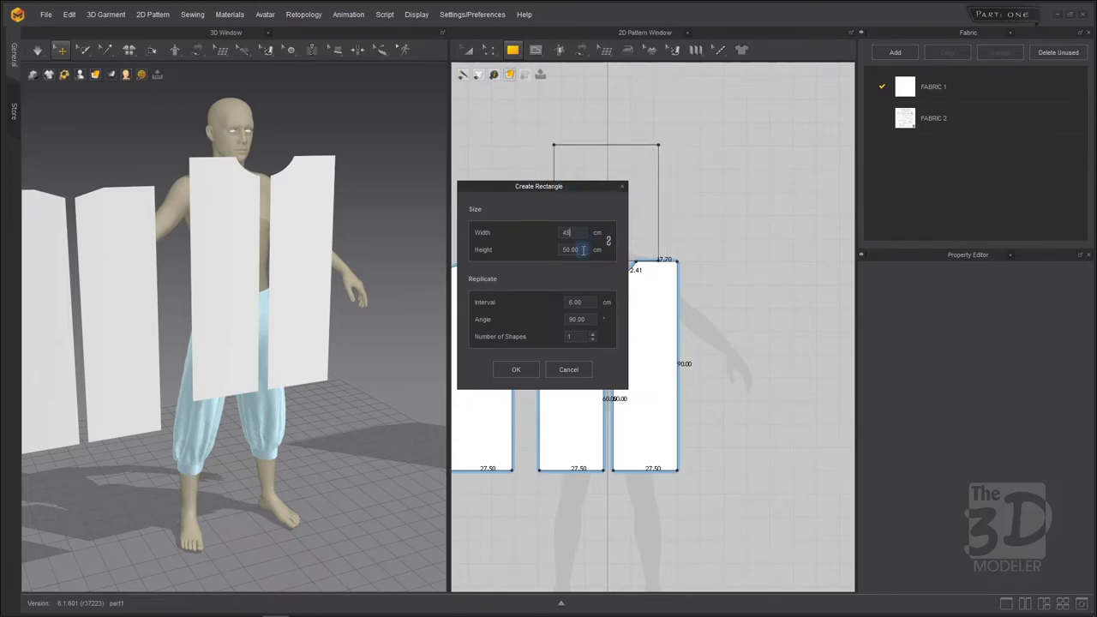
{"action": "key", "text": "Tab"}
{"action": "type", "text": "7"}
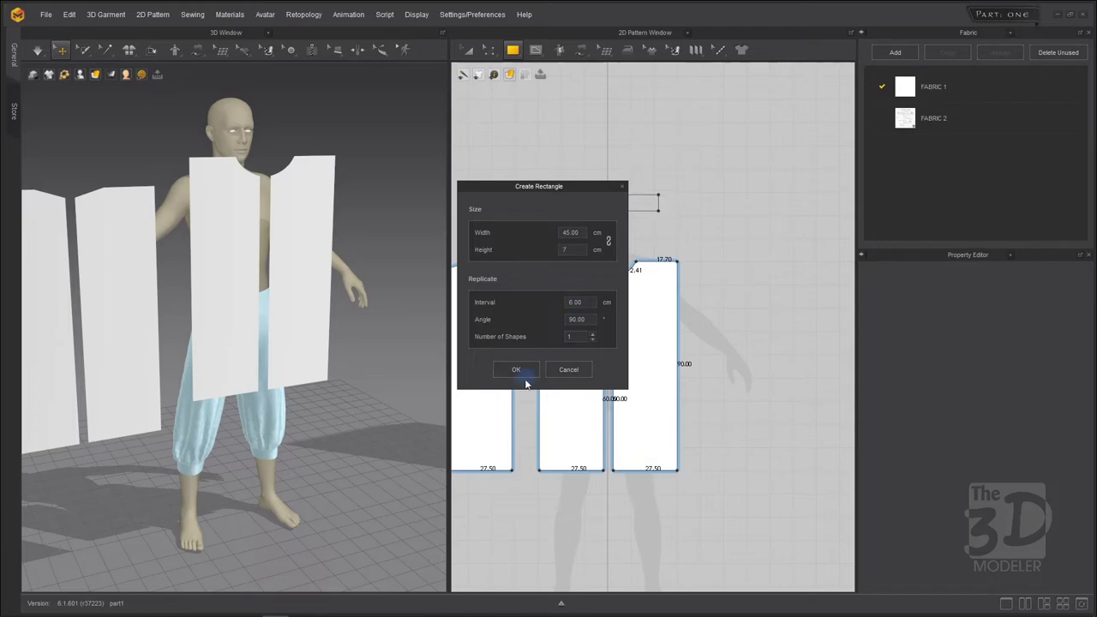
{"action": "left_click", "coordinate": [519, 372]}
Move the collar pattern slightly higher above the front neckline and deselect it
{"action": "left_click", "coordinate": [472, 53]}
{"action": "left_click_drag", "start_coordinate": [634, 201], "coordinate": [631, 192]}
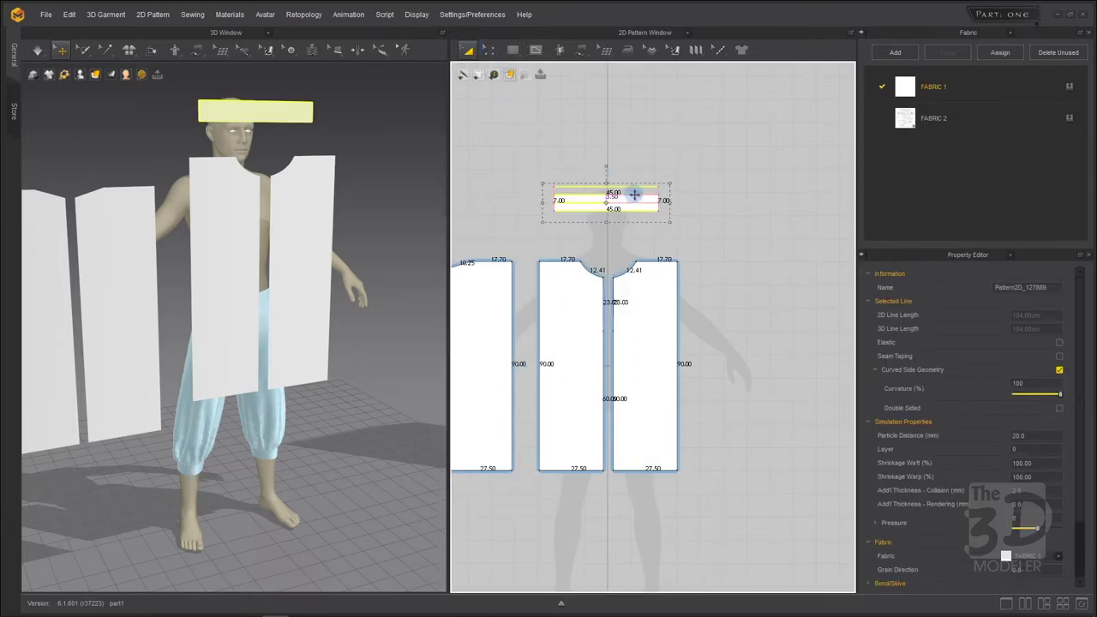
{"action": "left_click", "coordinate": [549, 145]}
Show the avatar's arrangement points, wrap the collar around the neck using the point behind it, and hide the points again
{"action": "scroll", "coordinate": [388, 161], "scroll_direction": "down", "scroll_amount": 5}
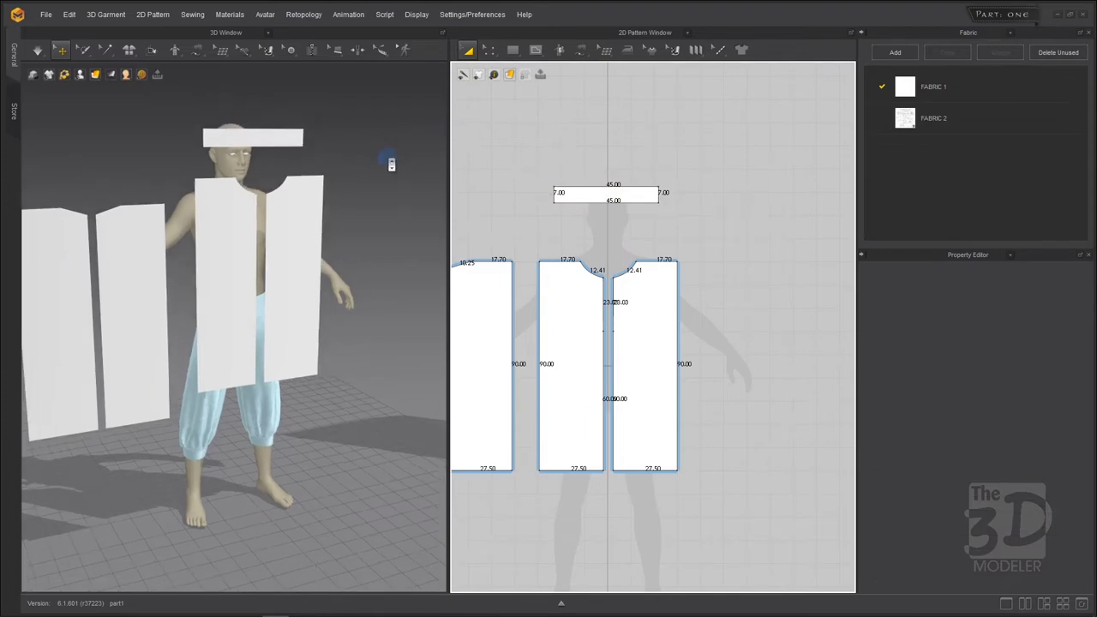
{"action": "right_click_drag", "start_coordinate": [125, 144], "coordinate": [382, 179]}
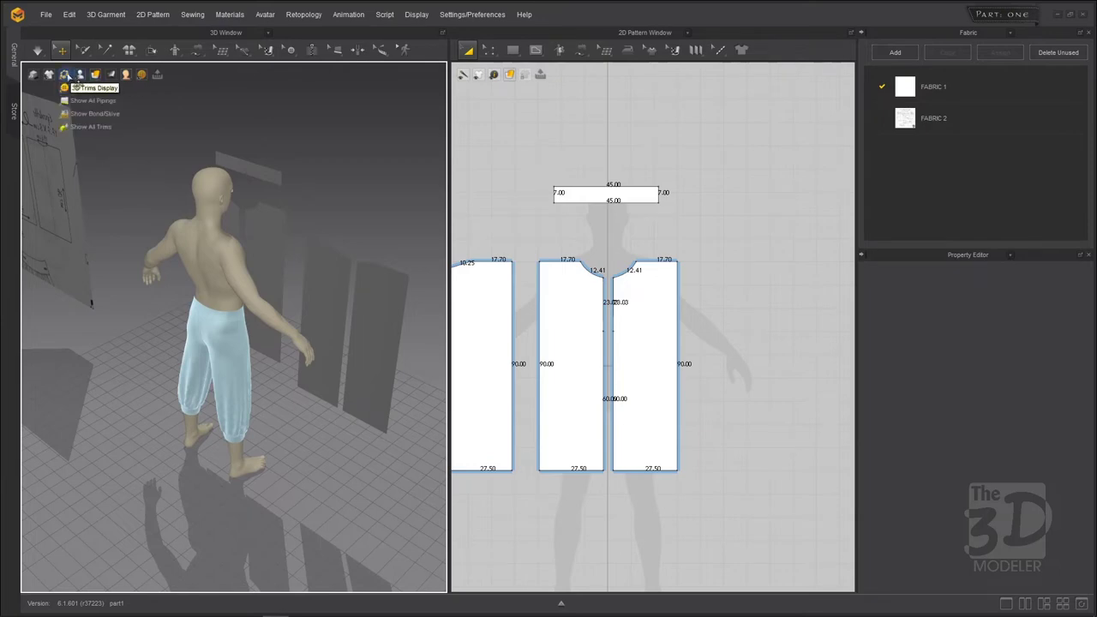
{"action": "left_click", "coordinate": [80, 75]}
{"action": "left_click", "coordinate": [80, 75]}
{"action": "left_click", "coordinate": [116, 100]}
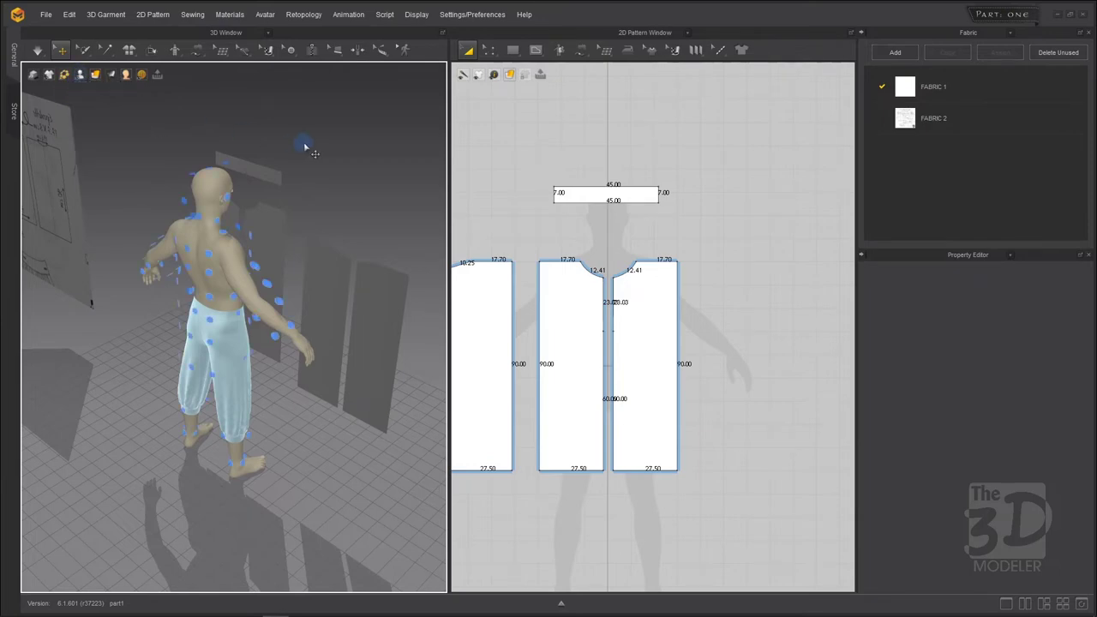
{"action": "left_click", "coordinate": [268, 180]}
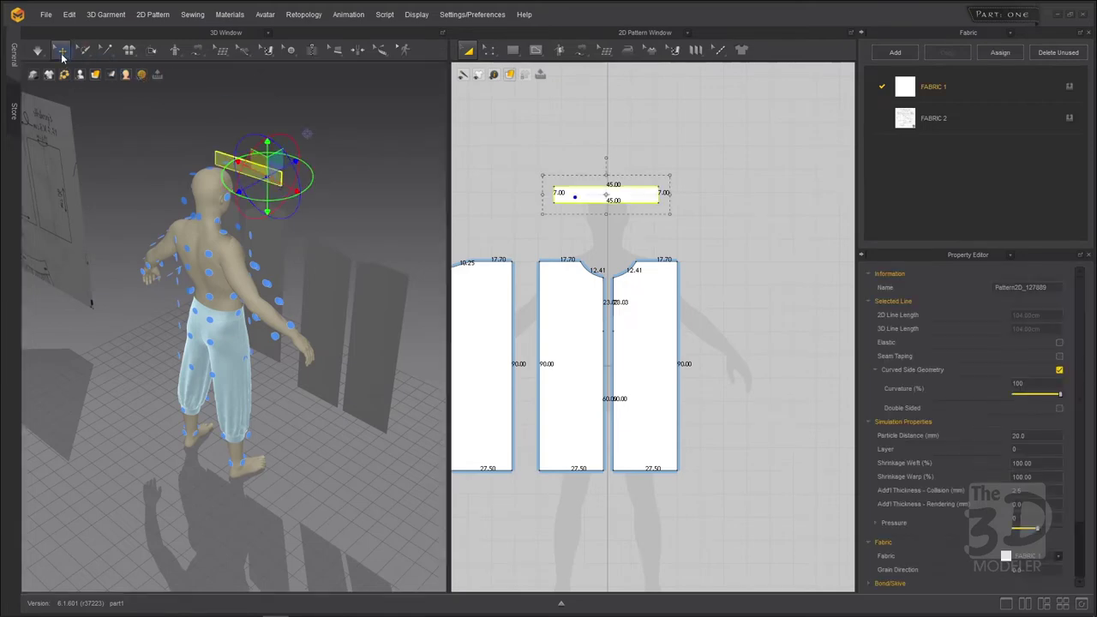
{"action": "left_click", "coordinate": [197, 220]}
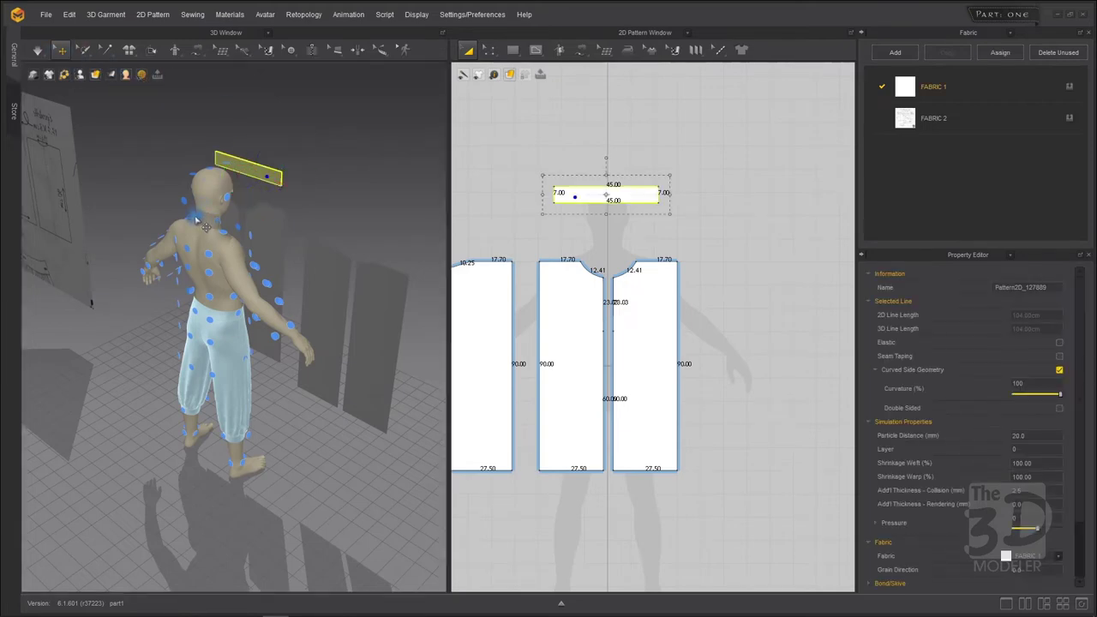
{"action": "left_click", "coordinate": [206, 226]}
{"action": "right_click_drag", "start_coordinate": [342, 181], "coordinate": [236, 186]}
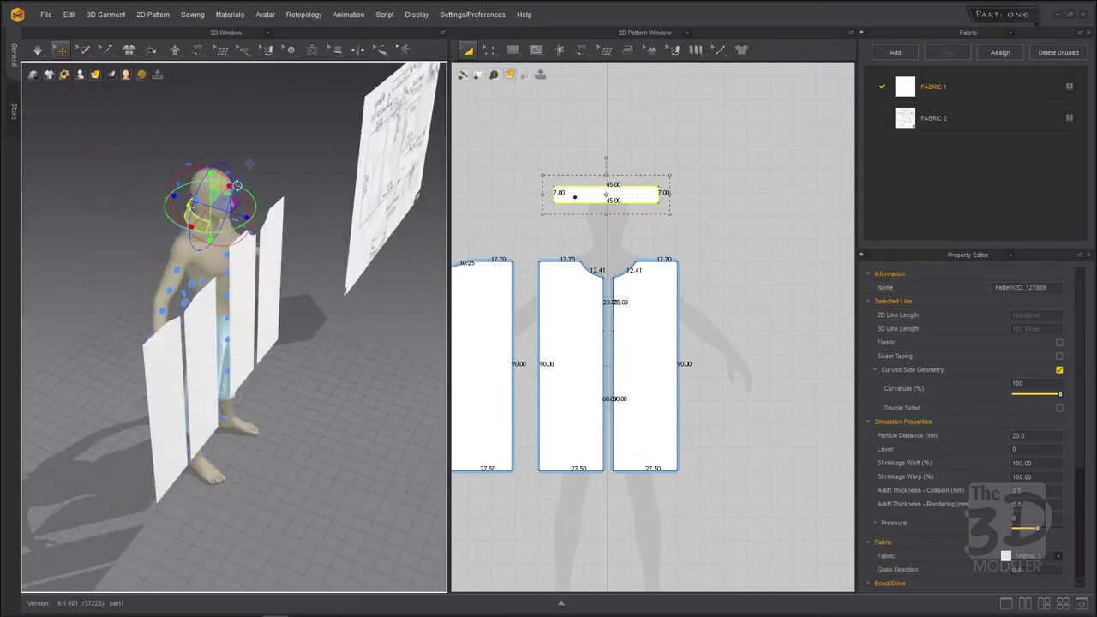
{"action": "mouse_move", "coordinate": [79, 77]}
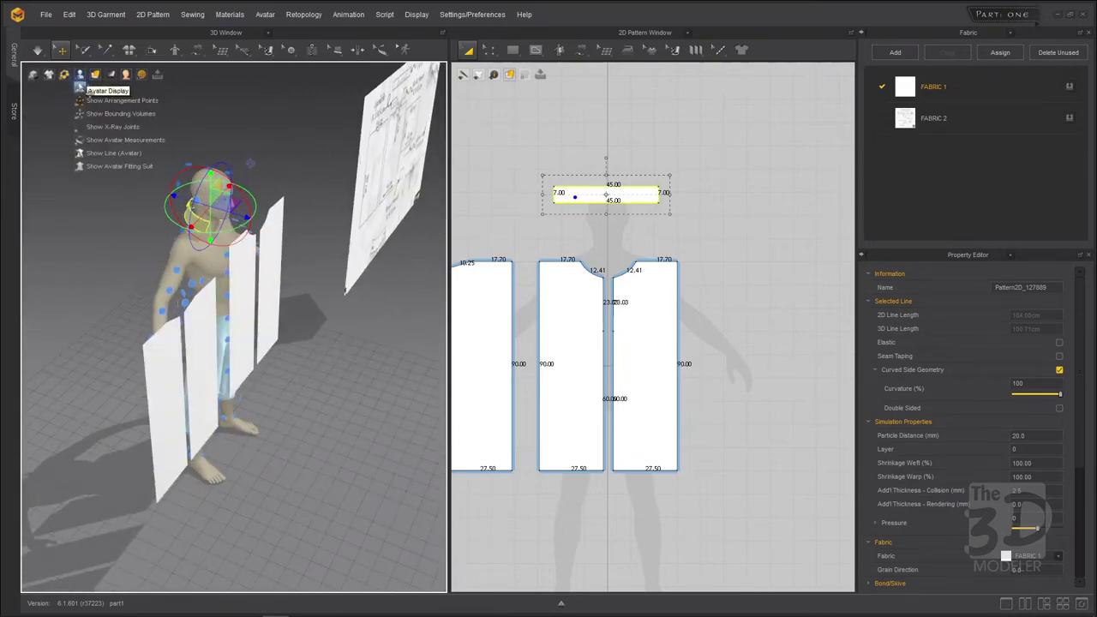
{"action": "left_click", "coordinate": [95, 102]}
Select both back halves in the 3D view and turn them around so their outer side faces backwards
{"action": "left_click", "coordinate": [174, 374]}
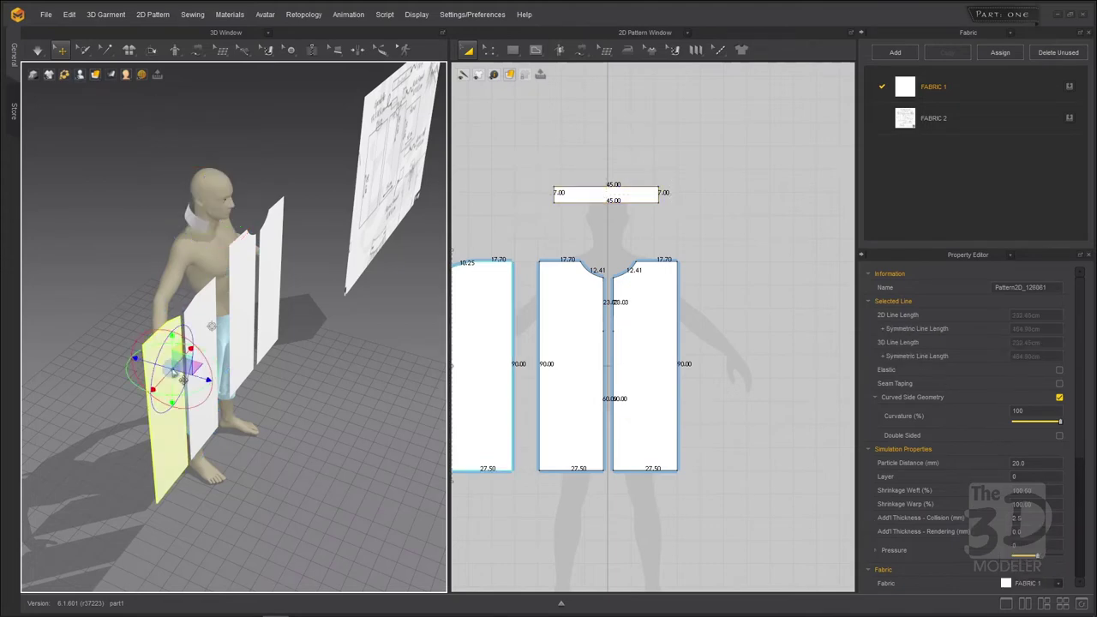
{"action": "left_click", "coordinate": [204, 324]}
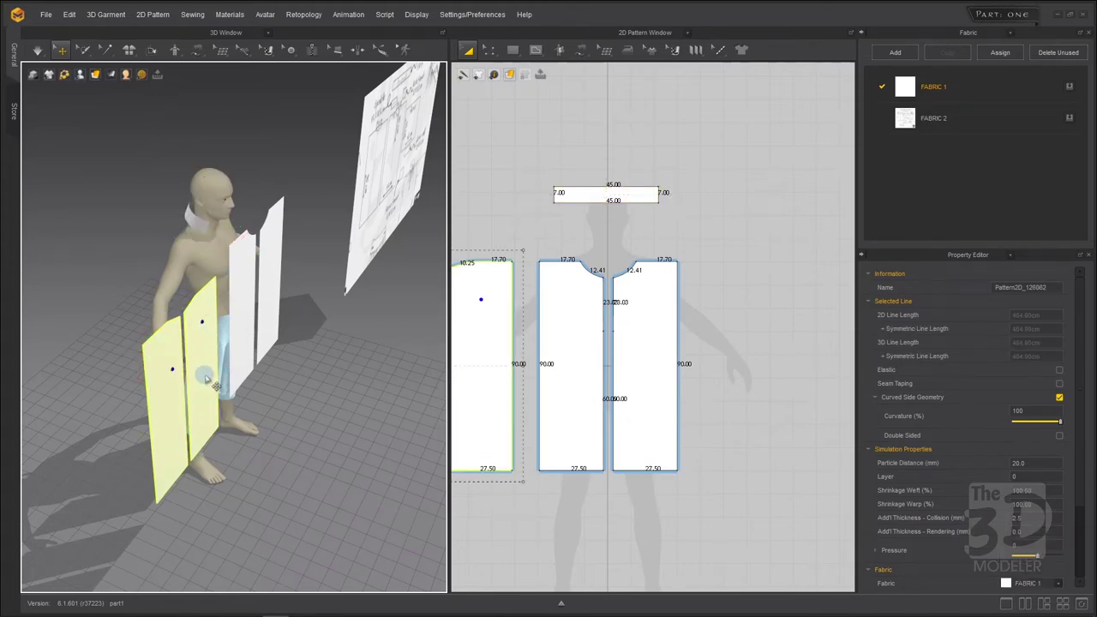
{"action": "left_click", "coordinate": [205, 375]}
{"action": "mouse_move", "coordinate": [218, 399]}
{"action": "left_mouse_down"}
{"action": "mouse_move", "coordinate": [240, 390]}
{"action": "mouse_move", "coordinate": [228, 393]}
{"action": "left_mouse_up"}
{"action": "left_click", "coordinate": [210, 373]}
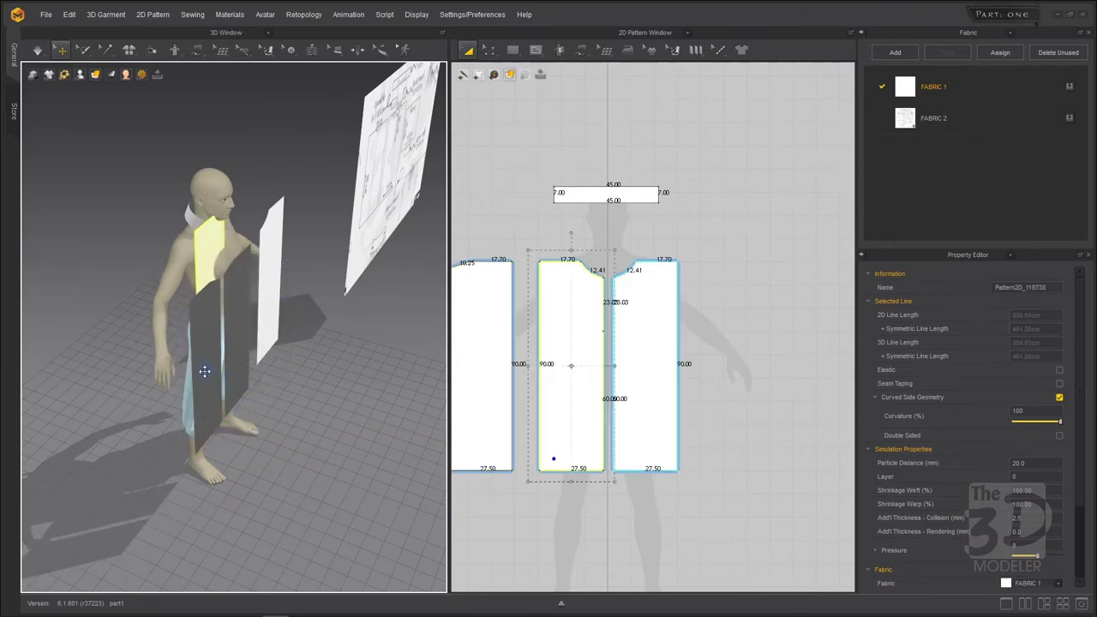
{"action": "left_click", "coordinate": [207, 373]}
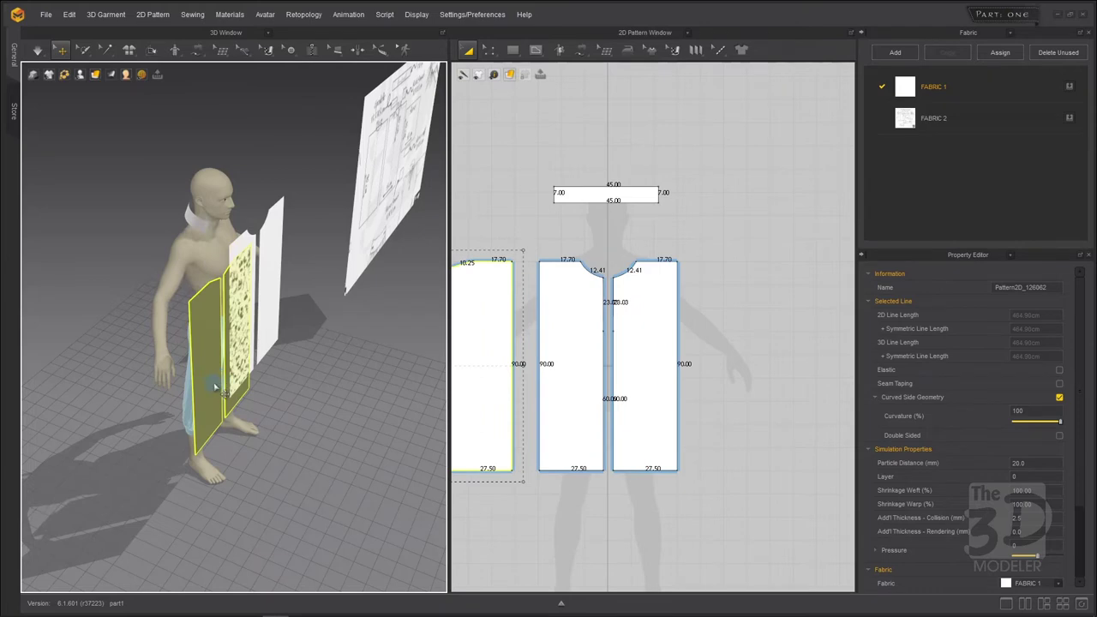
Move both back halves behind the avatar, centred on the body and close to the back, with their tops near shoulder height
{"action": "left_click_drag", "start_coordinate": [216, 398], "coordinate": [162, 320]}
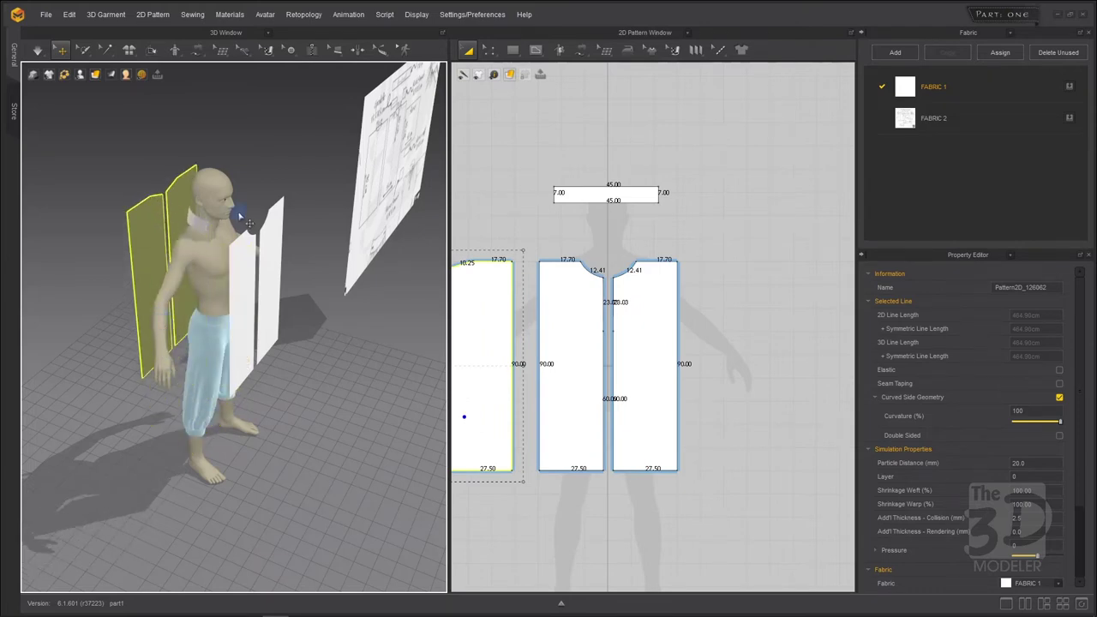
{"action": "right_click_drag", "start_coordinate": [288, 163], "coordinate": [221, 212]}
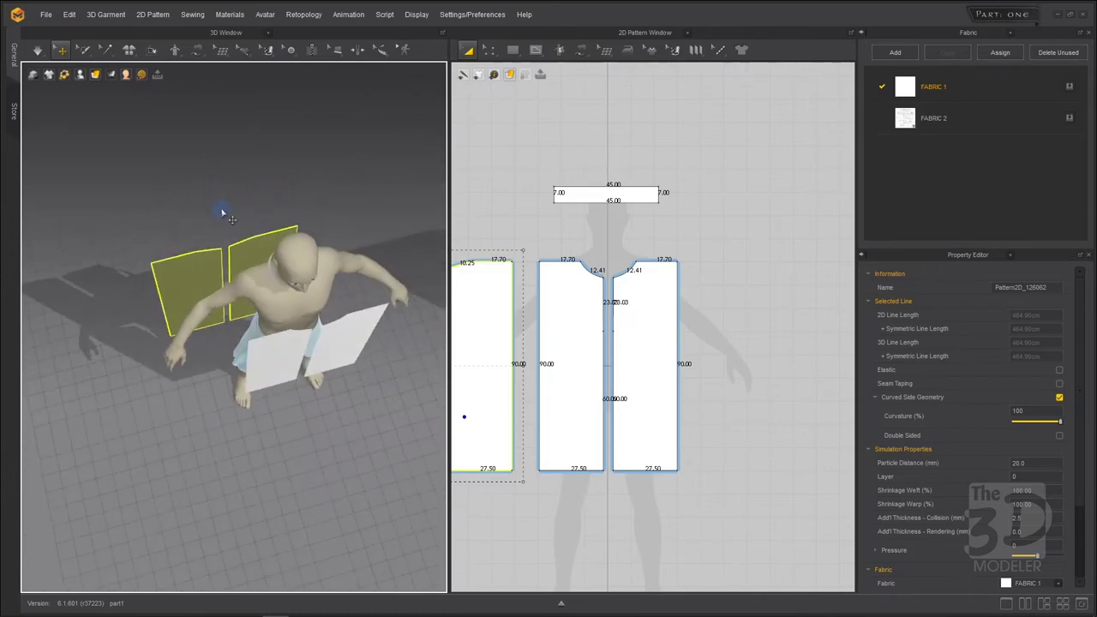
{"action": "left_click_drag", "start_coordinate": [243, 259], "coordinate": [340, 207]}
{"action": "right_click_drag", "start_coordinate": [363, 183], "coordinate": [318, 118]}
{"action": "left_click_drag", "start_coordinate": [350, 237], "coordinate": [353, 277]}
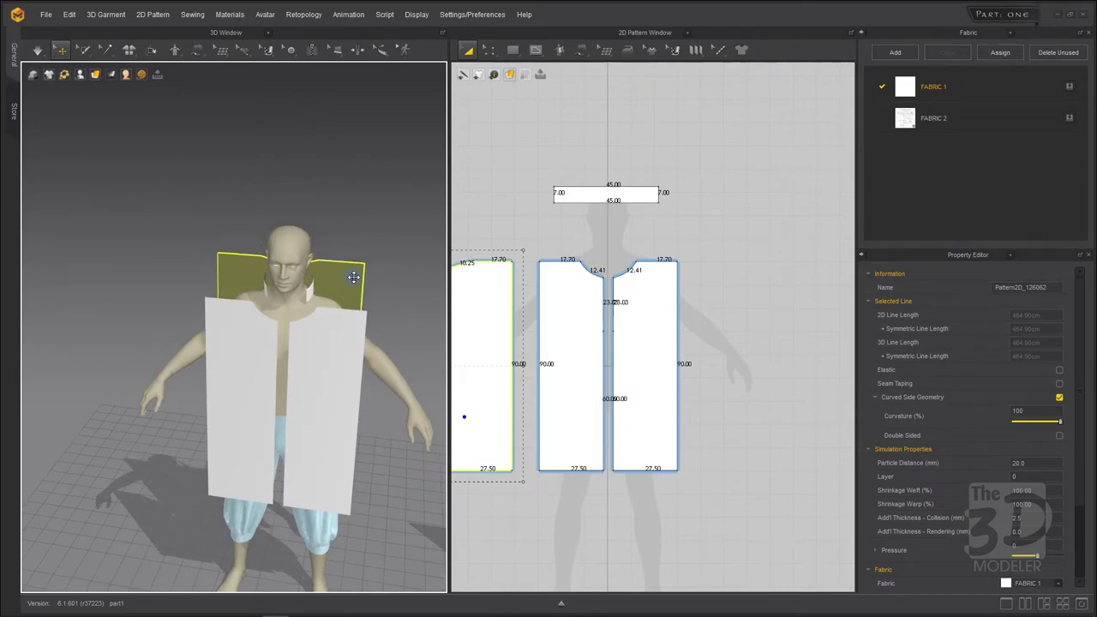
{"action": "right_click", "coordinate": [349, 215]}
{"action": "right_click_drag", "start_coordinate": [350, 172], "coordinate": [225, 207]}
{"action": "right_click_drag", "start_coordinate": [400, 225], "coordinate": [358, 220]}
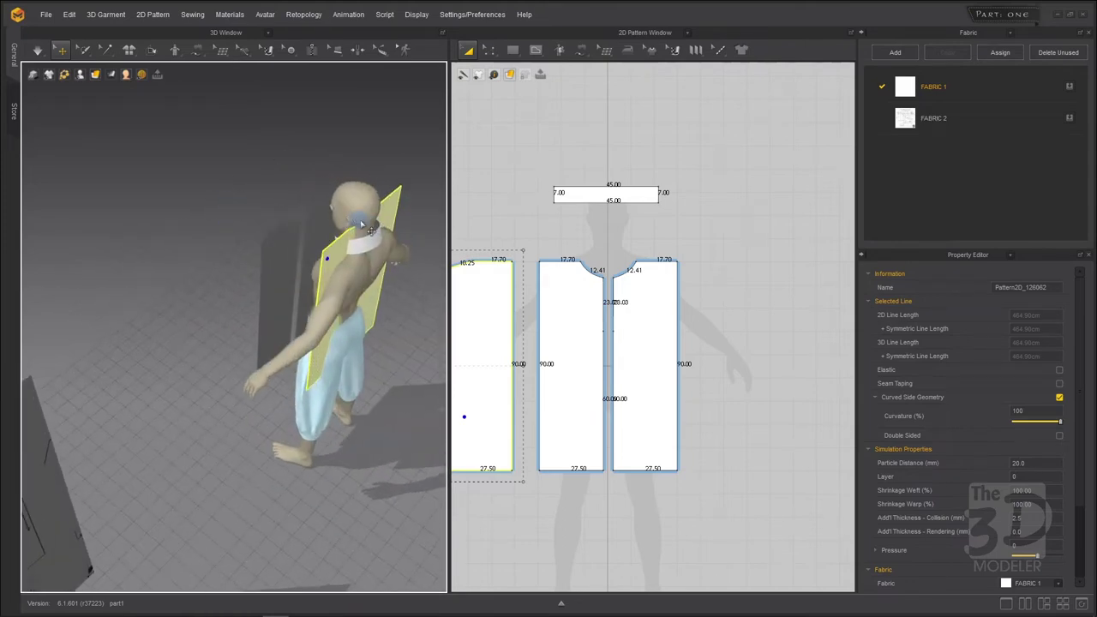
{"action": "left_click", "coordinate": [346, 264]}
{"action": "left_click_drag", "start_coordinate": [360, 253], "coordinate": [390, 285]}
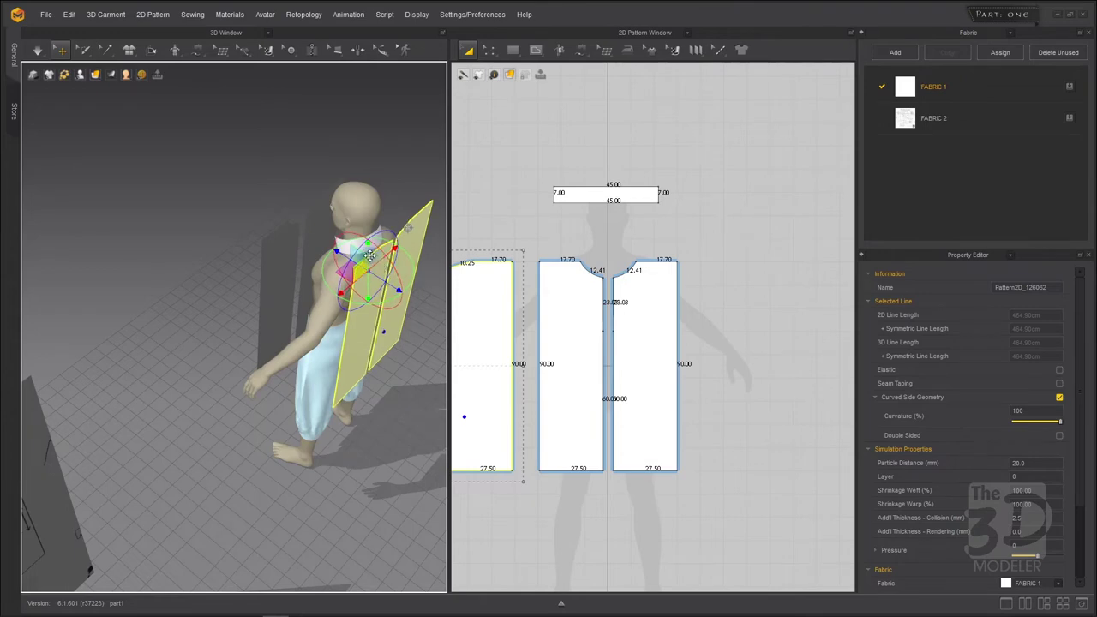
{"action": "left_click", "coordinate": [215, 186]}
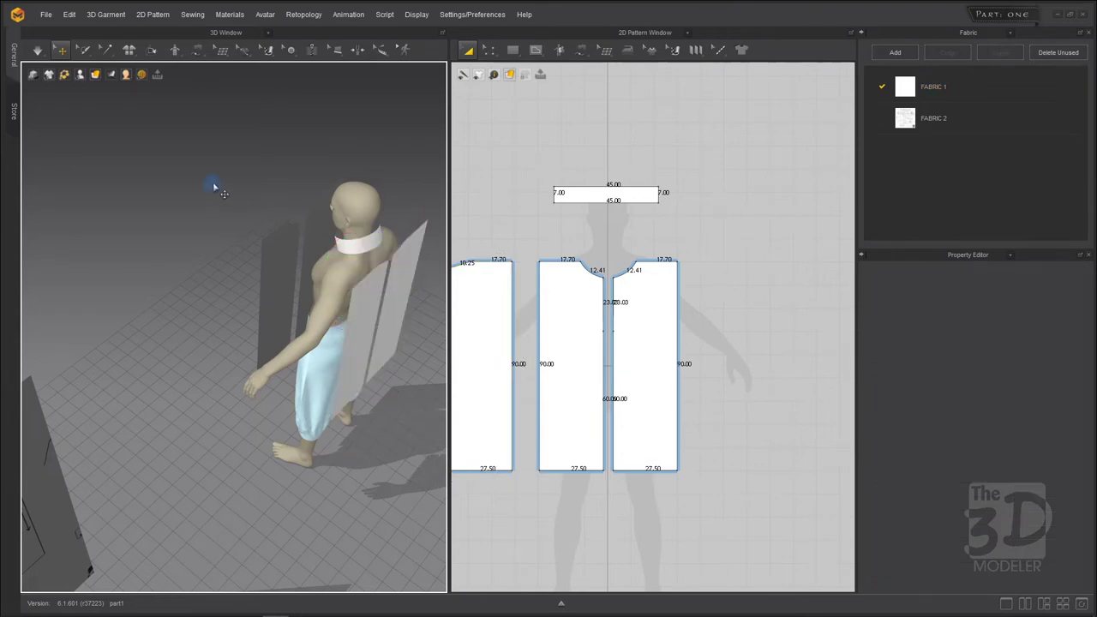
{"action": "right_click_drag", "start_coordinate": [188, 212], "coordinate": [174, 181]}
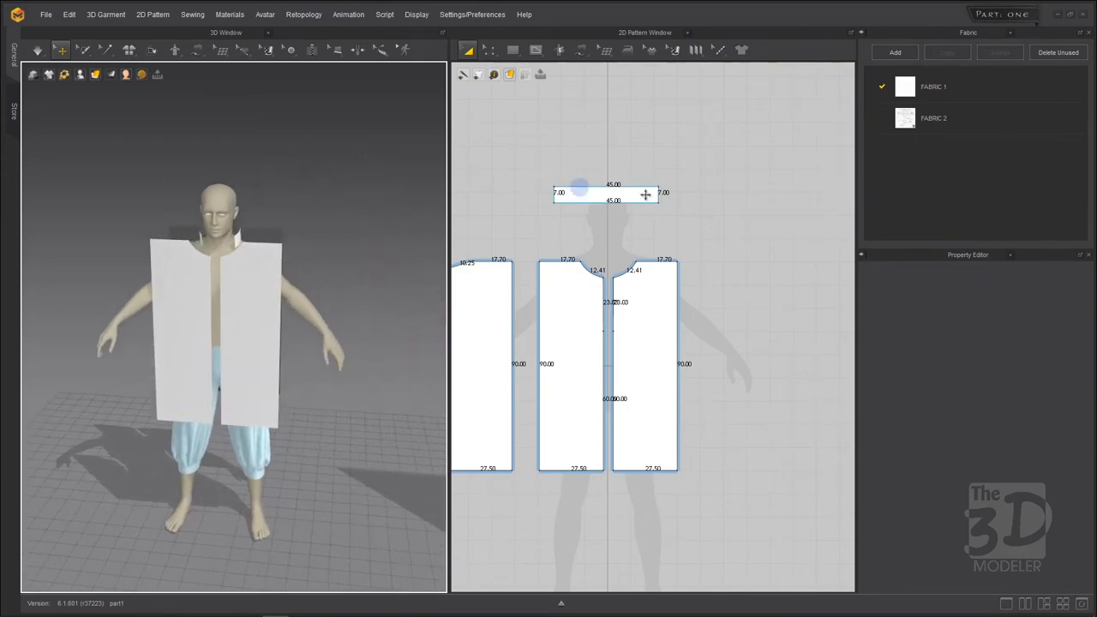
Move the cutting-pattern reference sheet closer to the shirt panels in the 2D layout
{"action": "scroll", "coordinate": [657, 195], "scroll_direction": "down", "scroll_amount": 10}
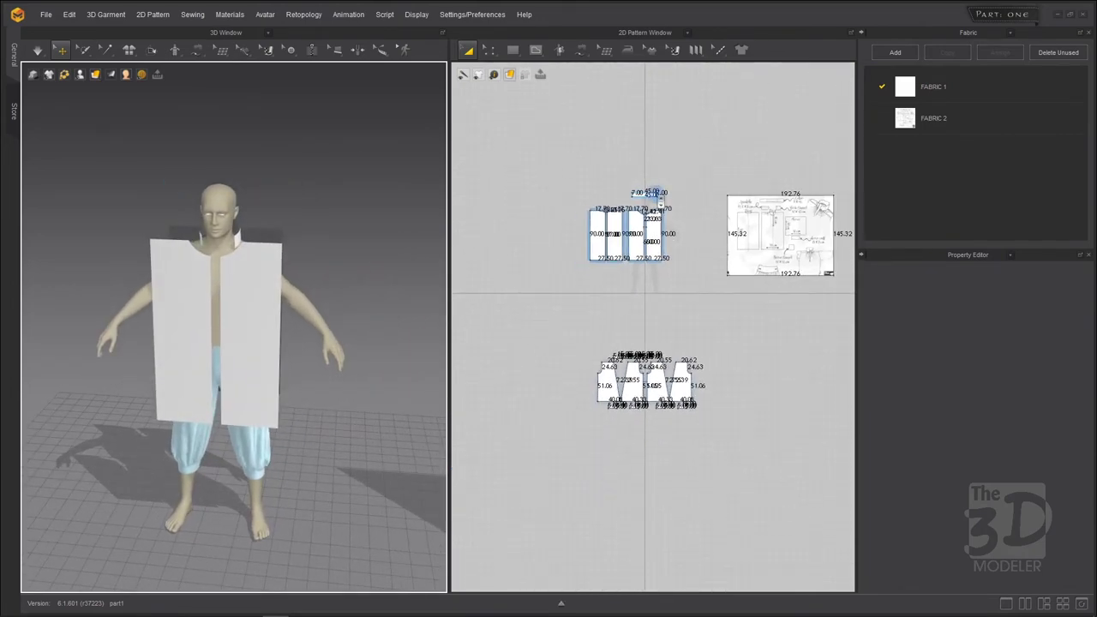
{"action": "scroll", "coordinate": [841, 227], "scroll_direction": "up", "scroll_amount": 4}
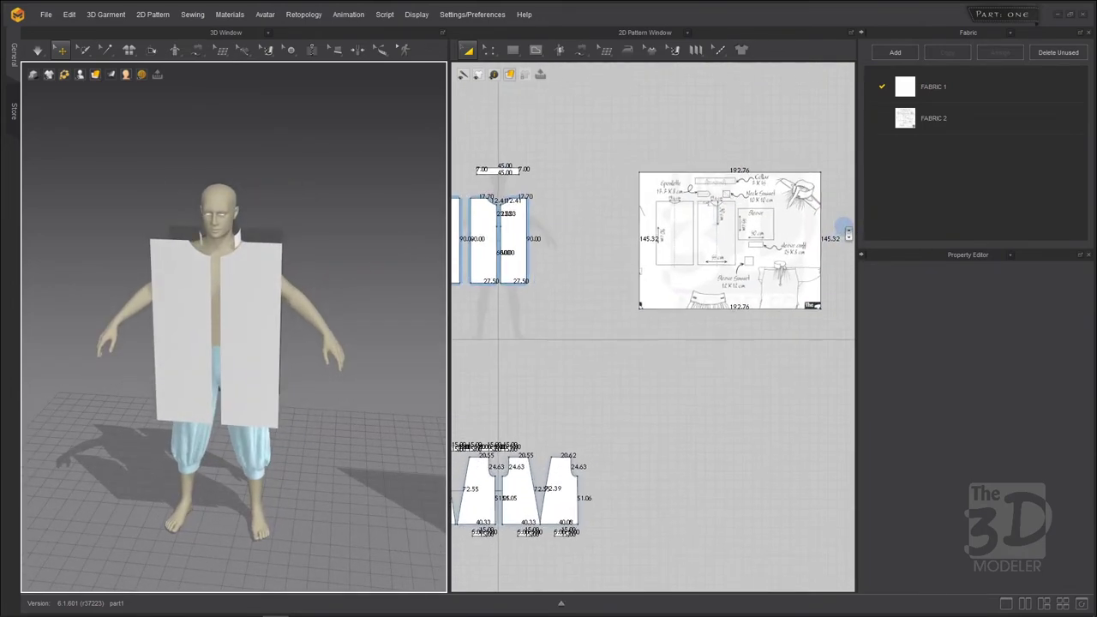
{"action": "left_click", "coordinate": [785, 230]}
{"action": "left_click_drag", "start_coordinate": [790, 266], "coordinate": [736, 266]}
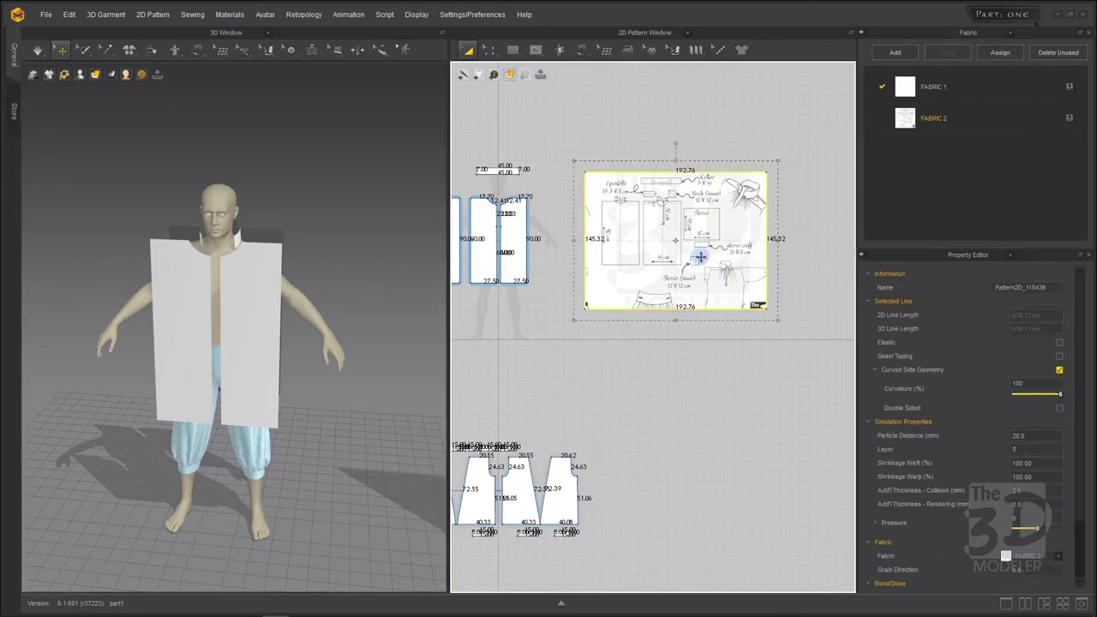
Following the reference's epaulette dimensions, create a rectangle 17.7 cm wide and 8 cm high above the front body half
{"action": "scroll", "coordinate": [641, 185], "scroll_direction": "up", "scroll_amount": 5}
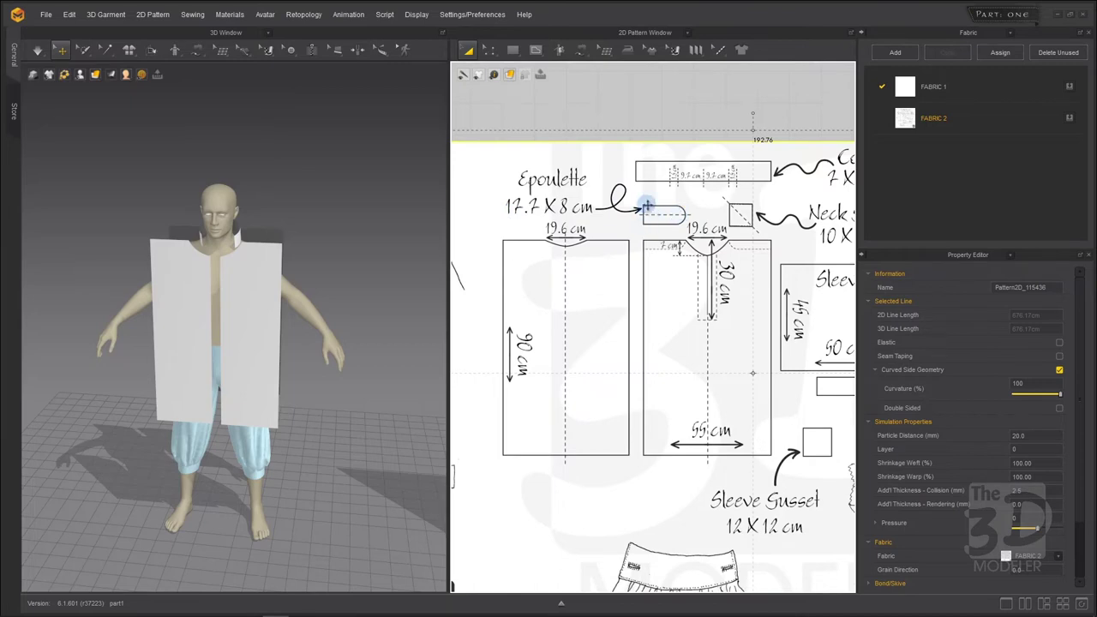
{"action": "scroll", "coordinate": [690, 212], "scroll_direction": "down", "scroll_amount": 5}
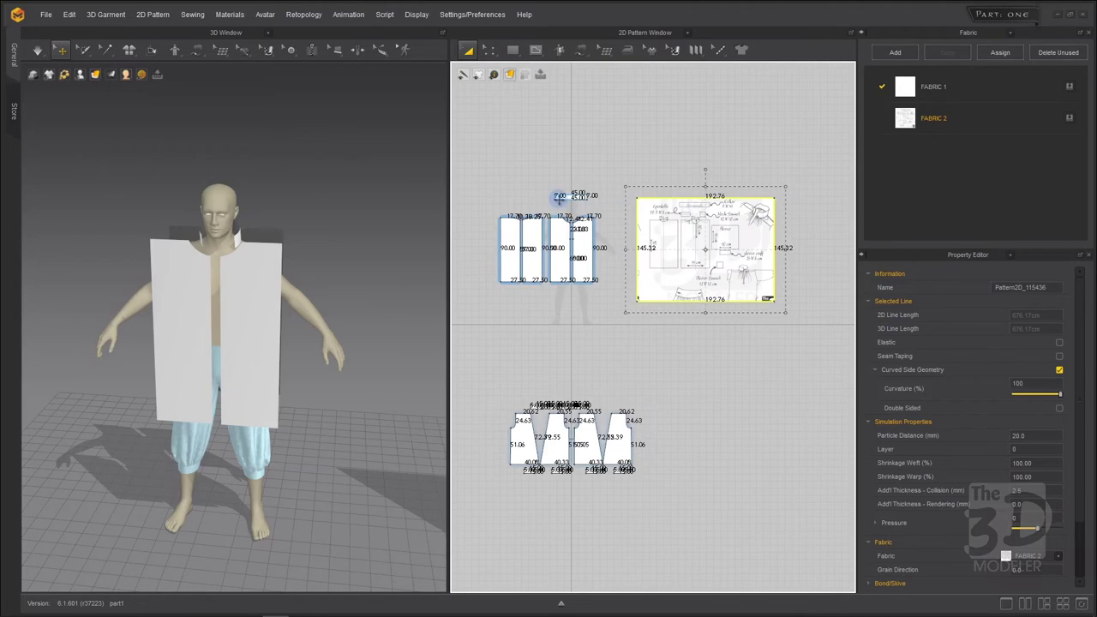
{"action": "scroll", "coordinate": [558, 199], "scroll_direction": "up", "scroll_amount": 3}
{"action": "left_click", "coordinate": [512, 49]}
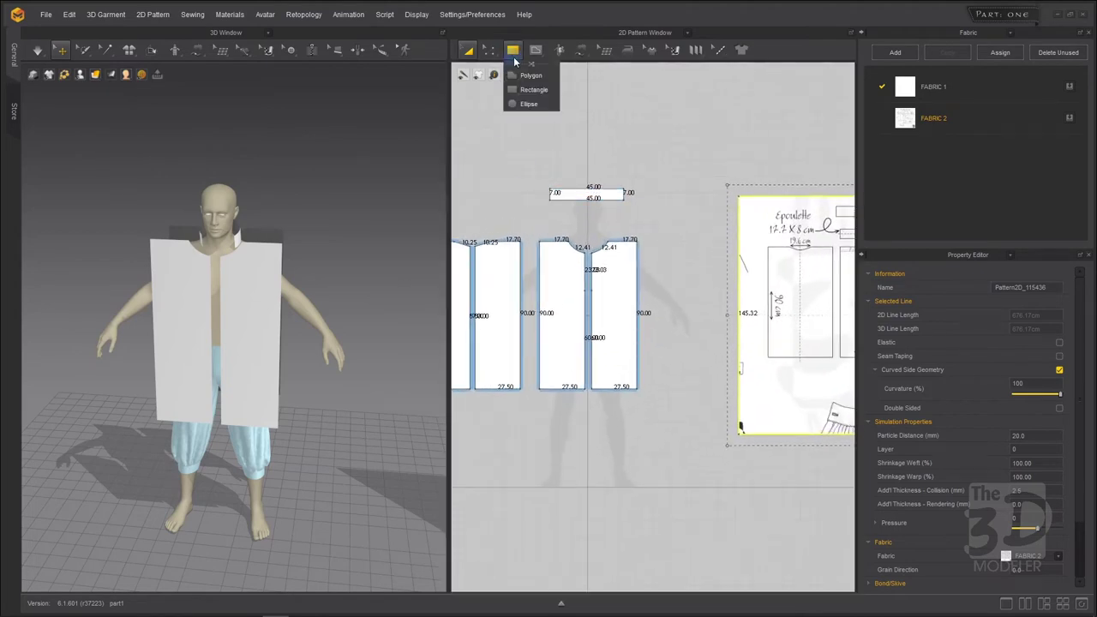
{"action": "left_click", "coordinate": [561, 225]}
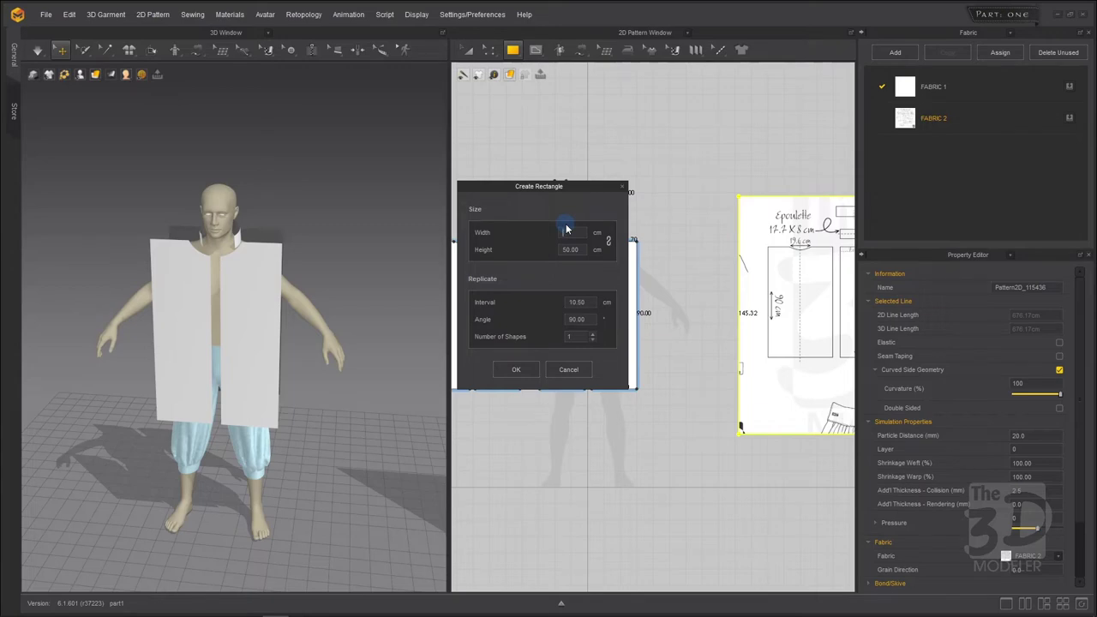
{"action": "type", "text": "17.7"}
{"action": "key", "text": "Tab"}
{"action": "type", "text": "8"}
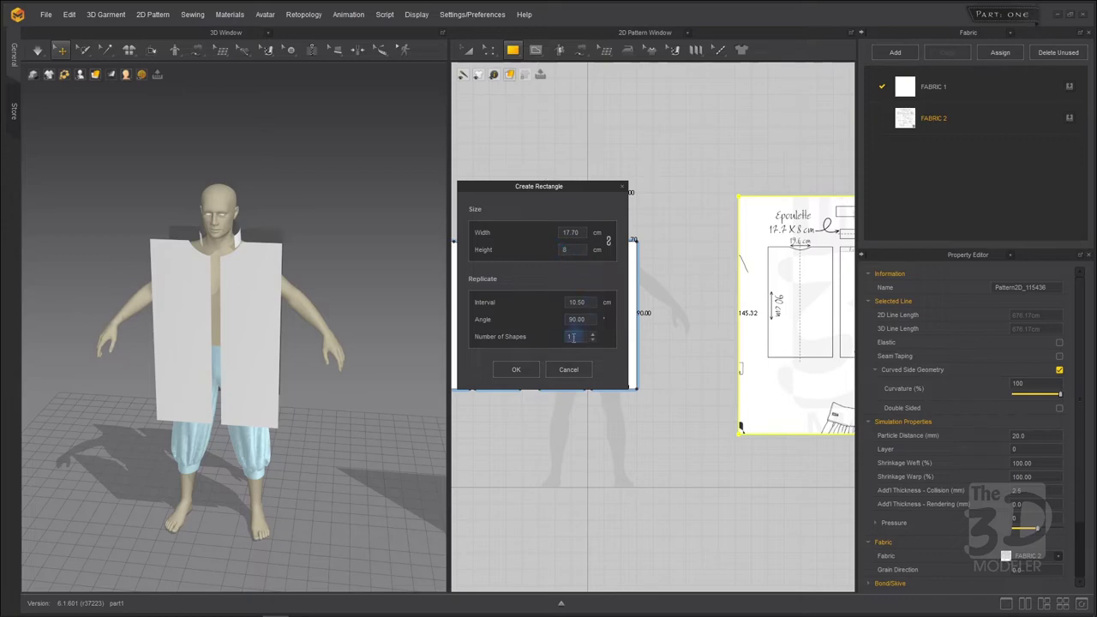
{"action": "left_click", "coordinate": [515, 369]}
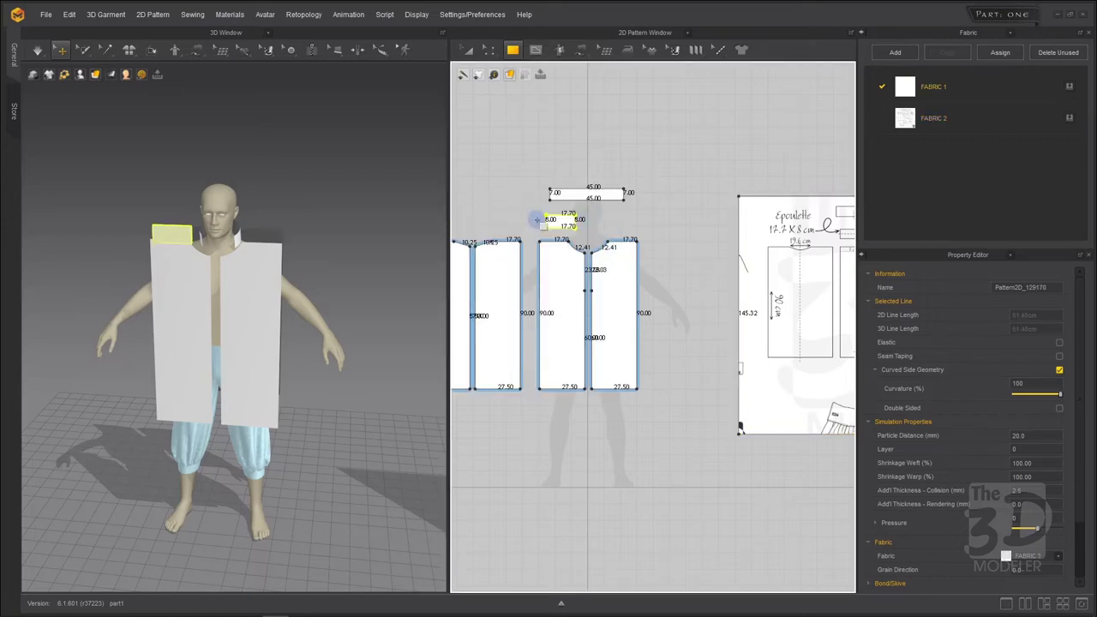
Add one lengthwise internal line through the middle of the epaulette by offsetting along its two short edges in the perpendicular direction
{"action": "scroll", "coordinate": [591, 219], "scroll_direction": "down", "scroll_amount": 4}
{"action": "scroll", "coordinate": [785, 230], "scroll_direction": "up", "scroll_amount": 6}
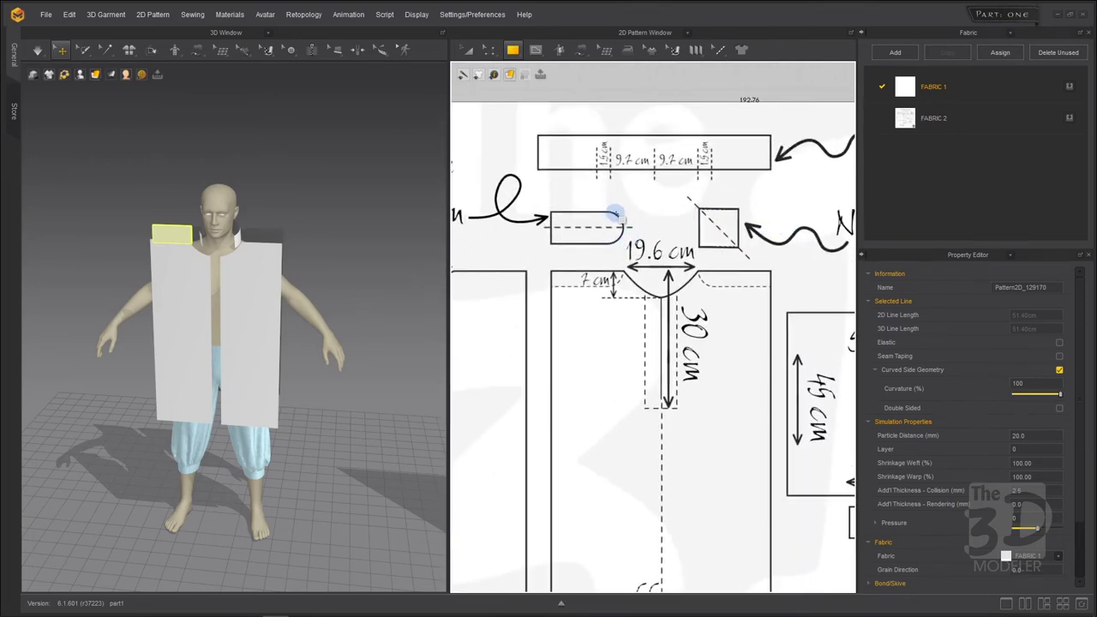
{"action": "scroll", "coordinate": [625, 216], "scroll_direction": "down", "scroll_amount": 6}
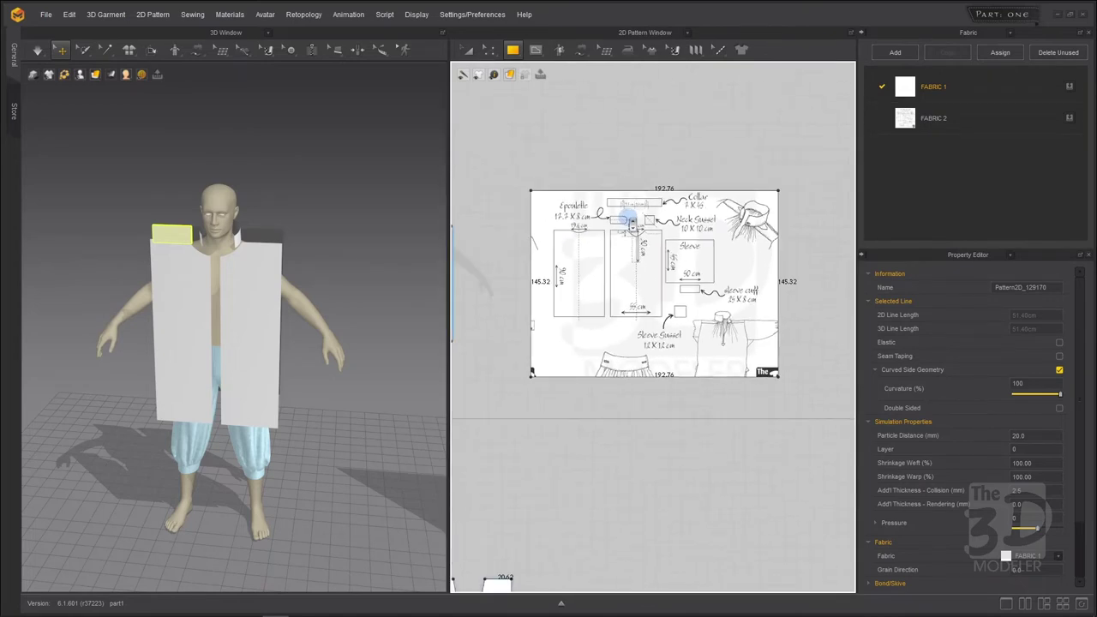
{"action": "scroll", "coordinate": [630, 221], "scroll_direction": "down", "scroll_amount": 4}
{"action": "scroll", "coordinate": [545, 218], "scroll_direction": "up", "scroll_amount": 6}
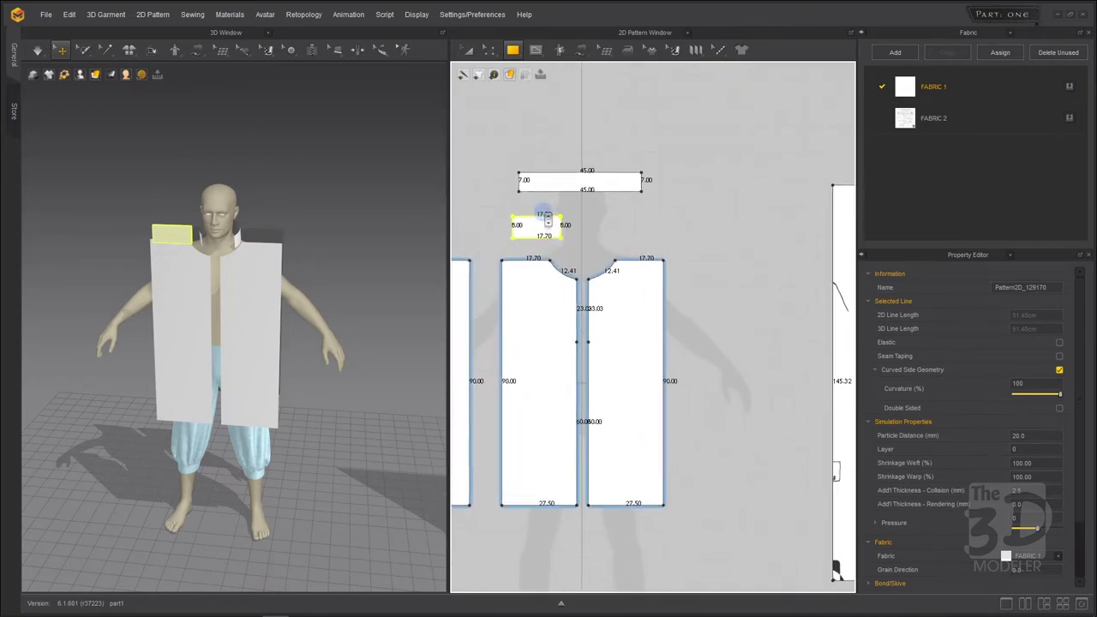
{"action": "scroll", "coordinate": [546, 218], "scroll_direction": "up", "scroll_amount": 2}
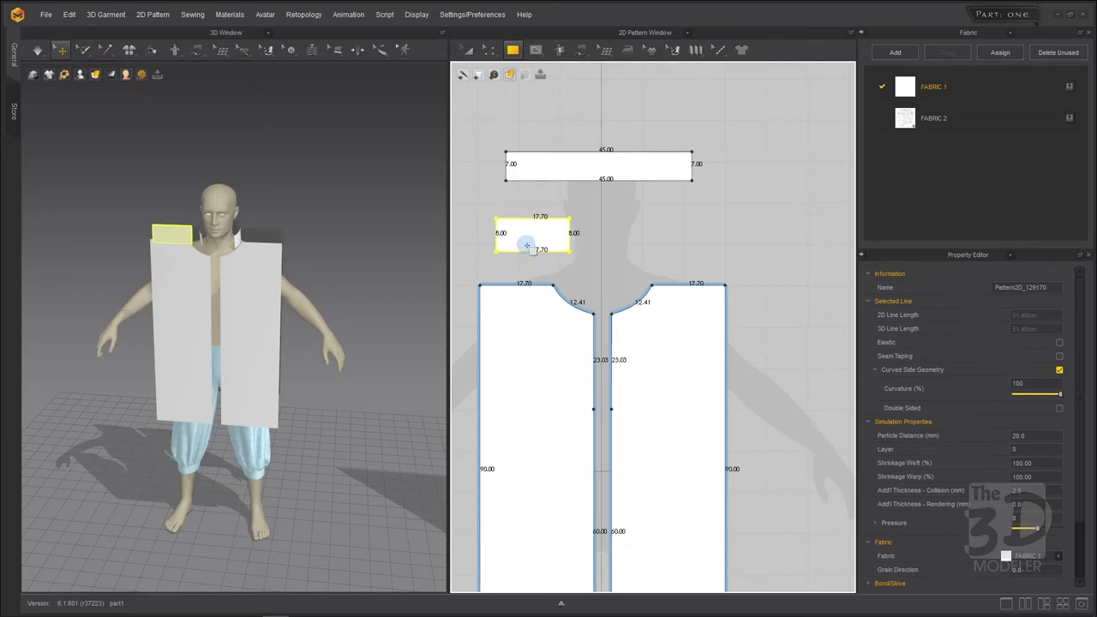
{"action": "left_click", "coordinate": [488, 50]}
{"action": "left_click", "coordinate": [493, 233]}
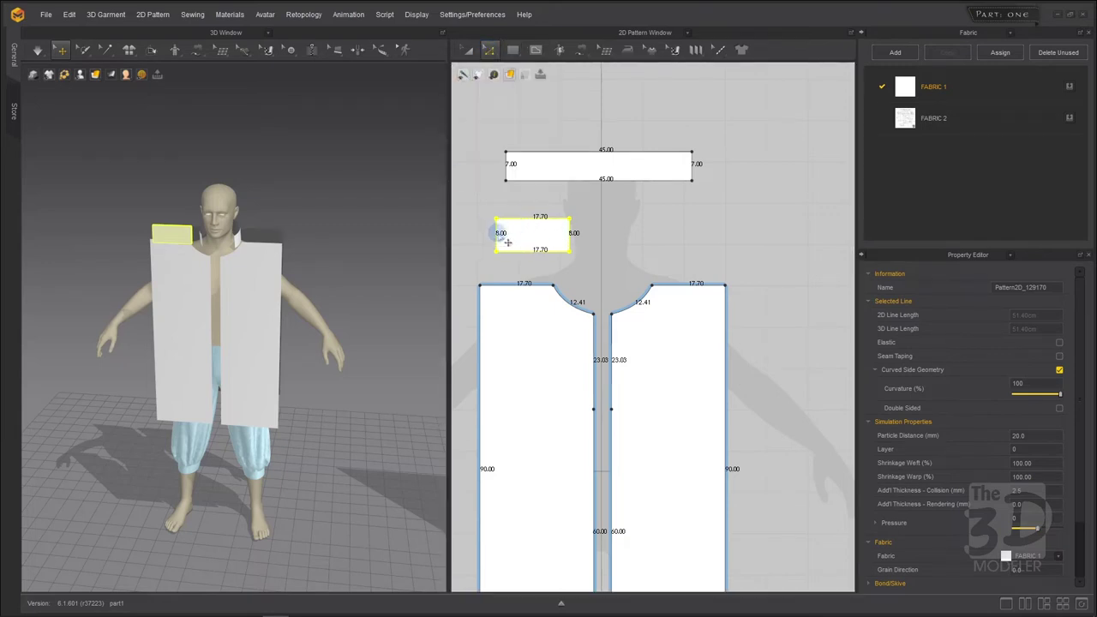
{"action": "left_click", "coordinate": [570, 232]}
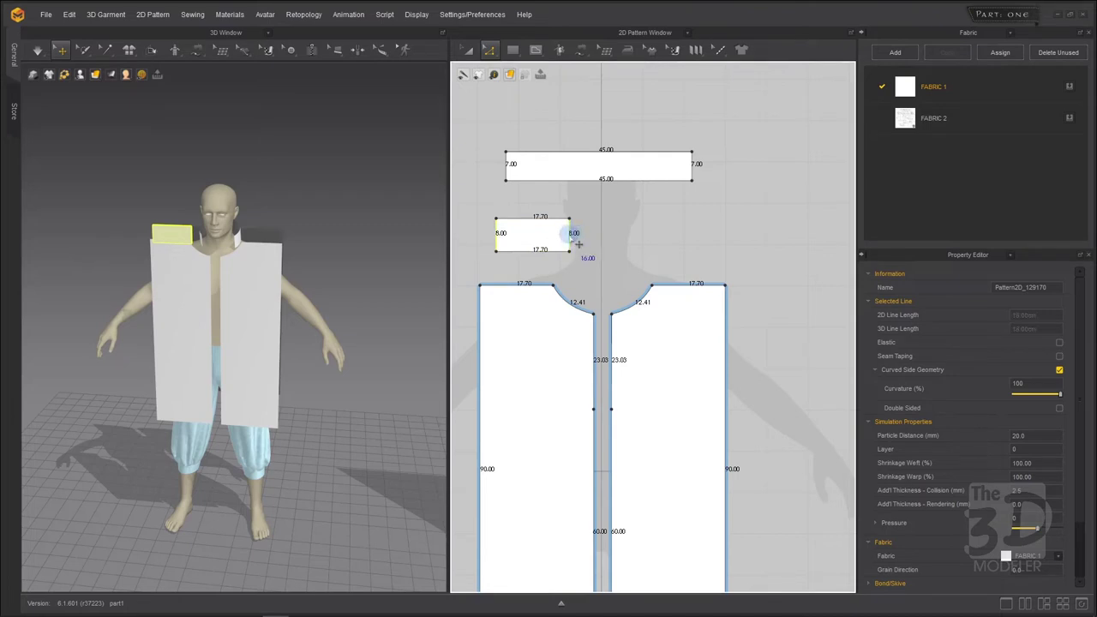
{"action": "right_click", "coordinate": [570, 236]}
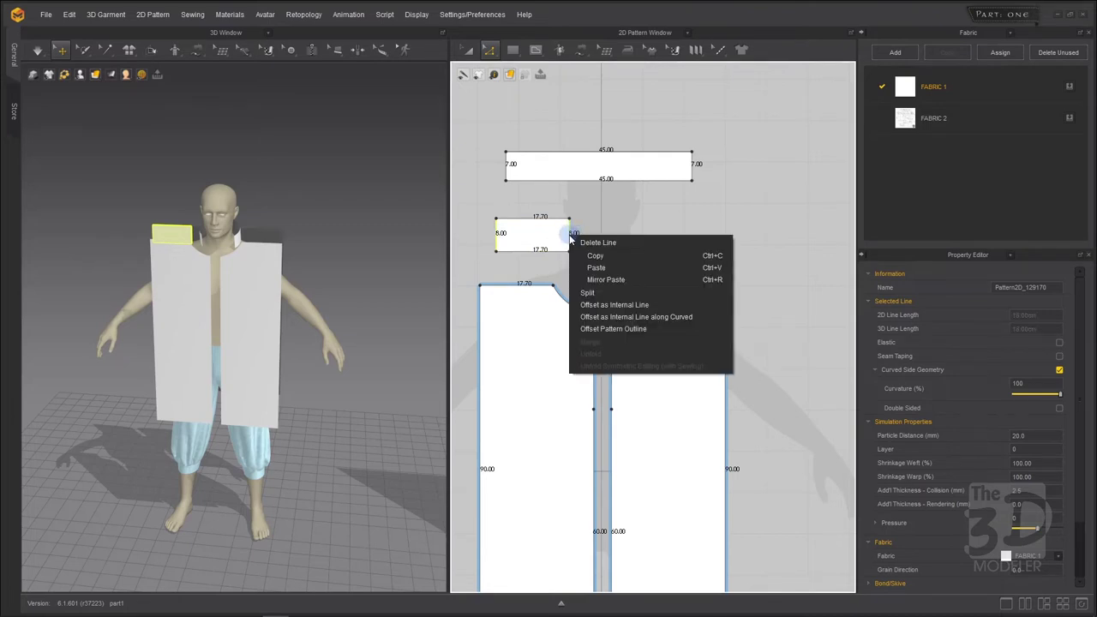
{"action": "left_click", "coordinate": [637, 317]}
{"action": "left_click_drag", "start_coordinate": [548, 202], "coordinate": [776, 132]}
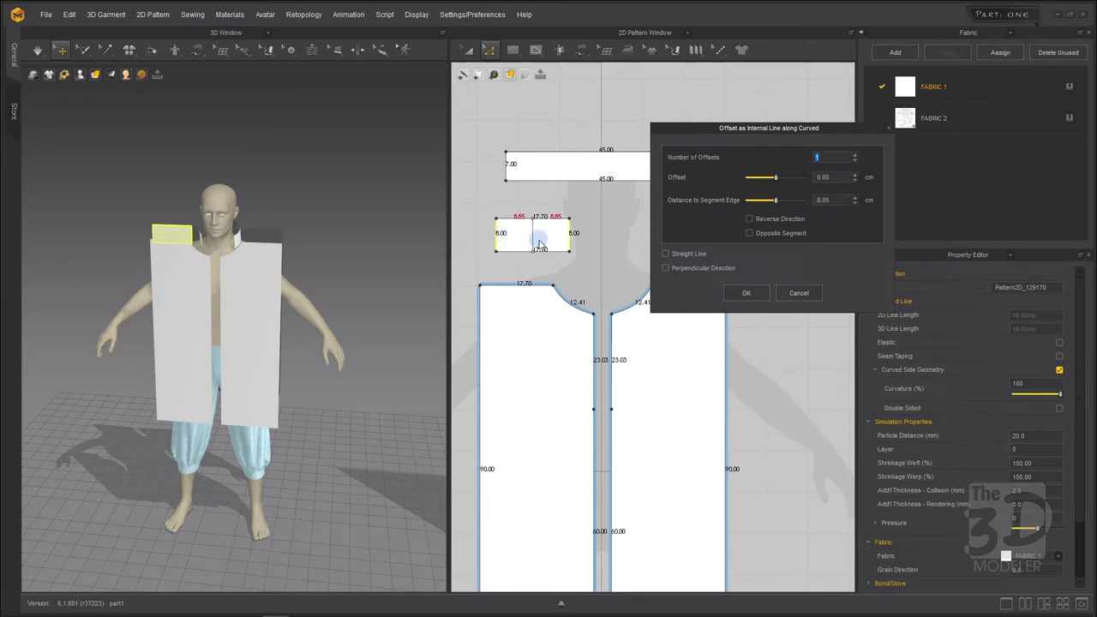
{"action": "left_click", "coordinate": [666, 268]}
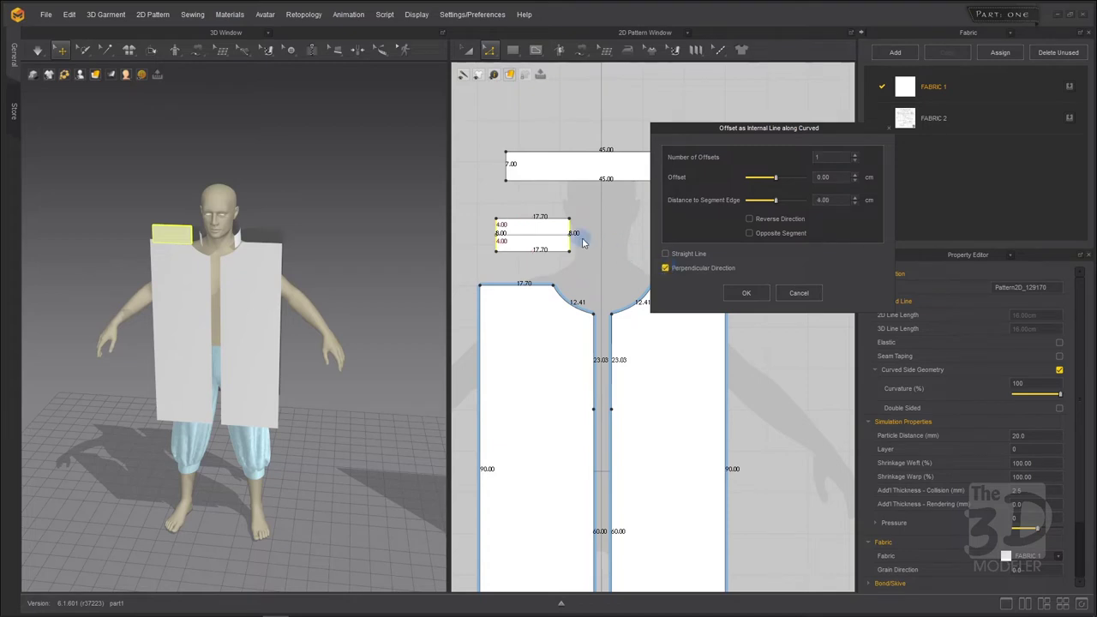
{"action": "left_click", "coordinate": [761, 300]}
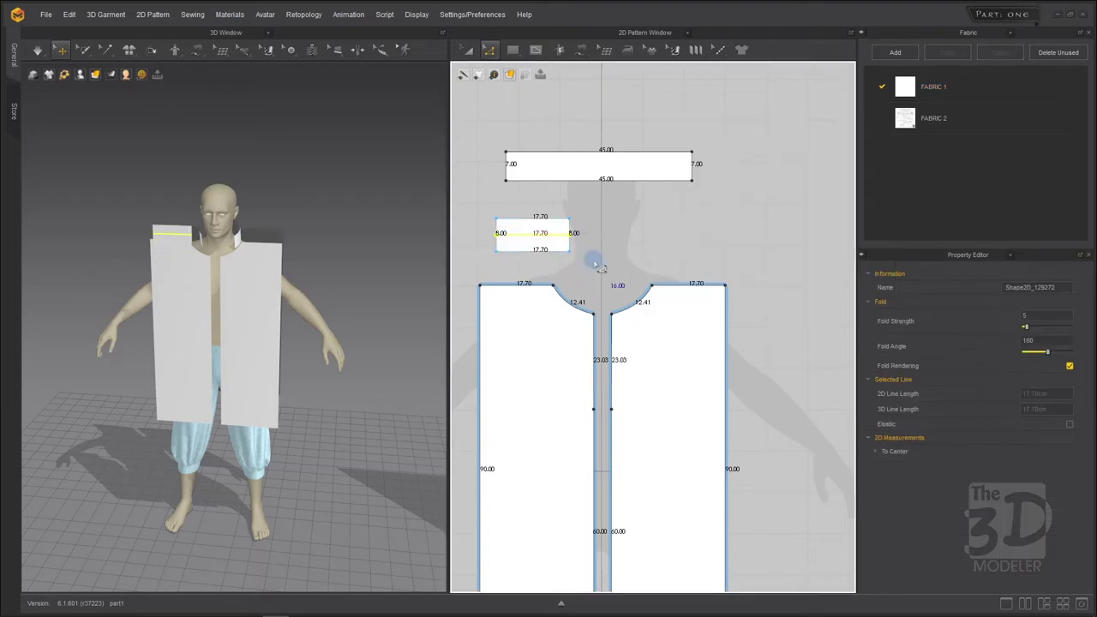
Extend the epaulette's centre line to the pattern outline, adding points where it meets the short edges
{"action": "scroll", "coordinate": [527, 241], "scroll_direction": "up", "scroll_amount": 2}
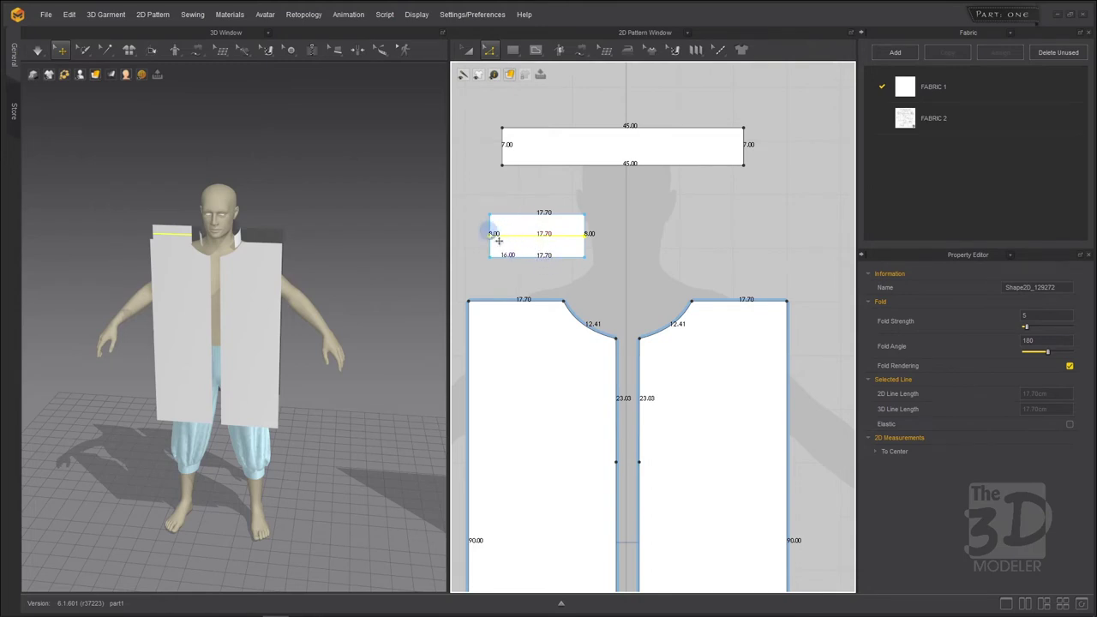
{"action": "right_click", "coordinate": [551, 239]}
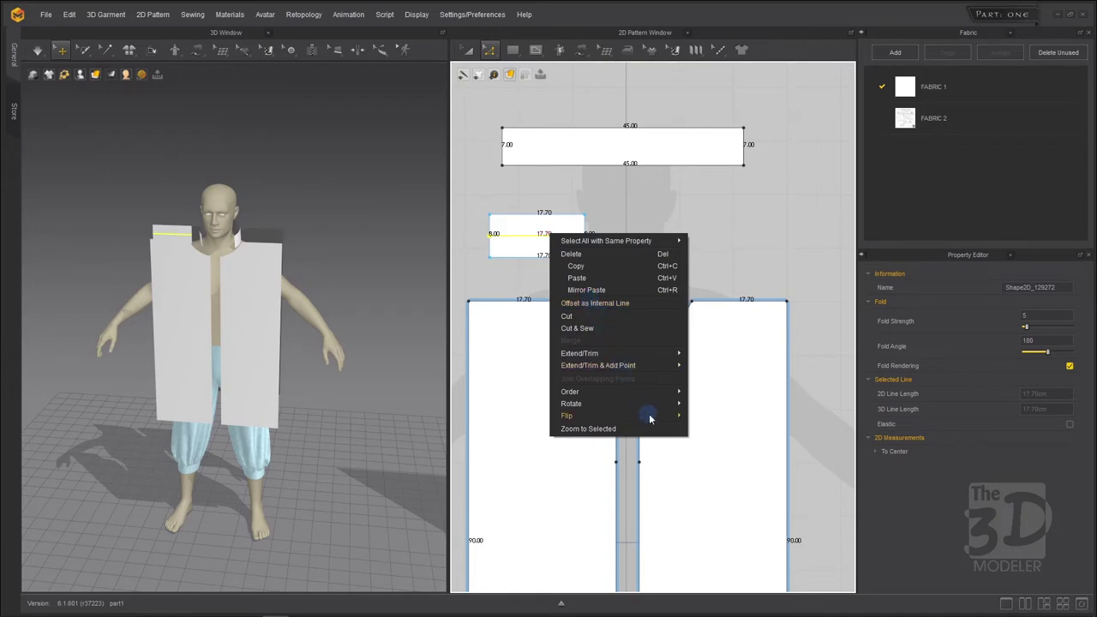
{"action": "left_click", "coordinate": [512, 179]}
{"action": "left_click", "coordinate": [535, 234]}
{"action": "right_click", "coordinate": [534, 233]}
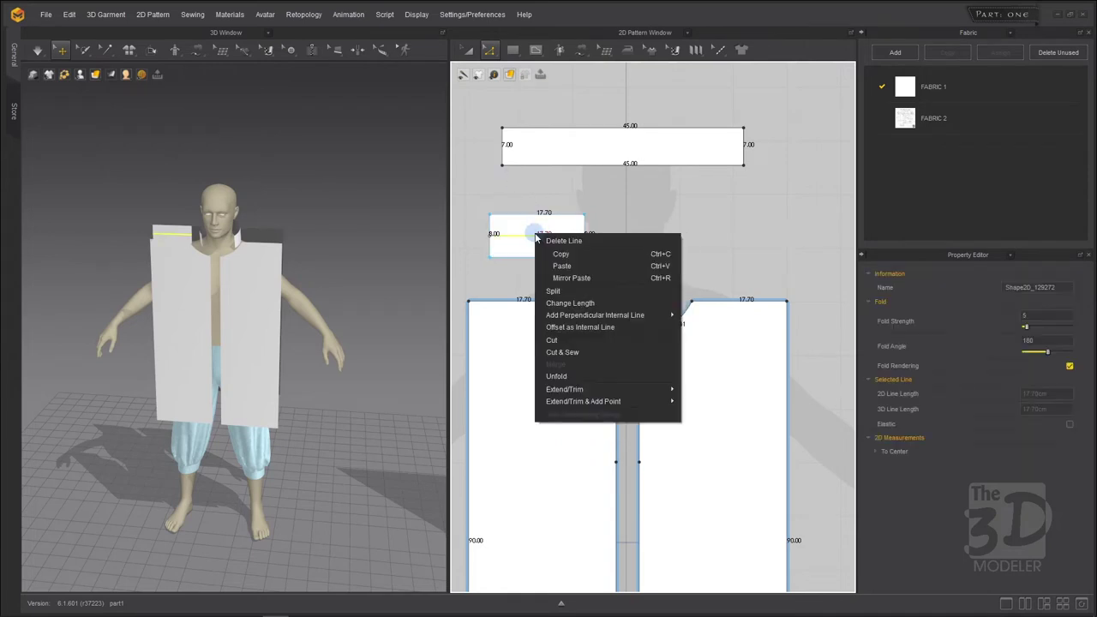
{"action": "mouse_move", "coordinate": [656, 400]}
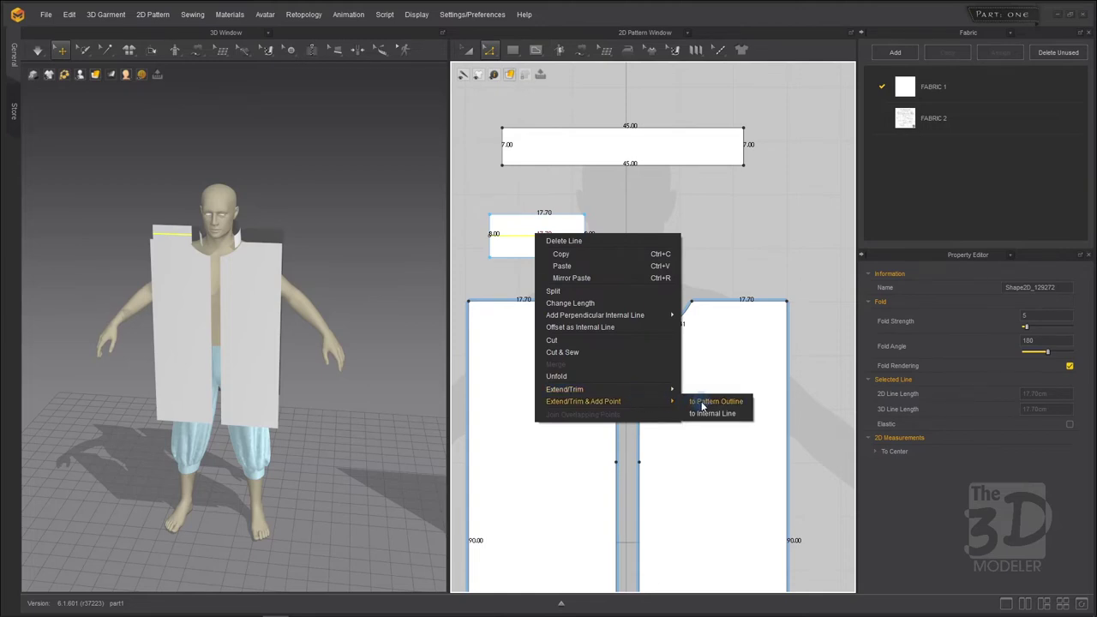
{"action": "left_click", "coordinate": [703, 403]}
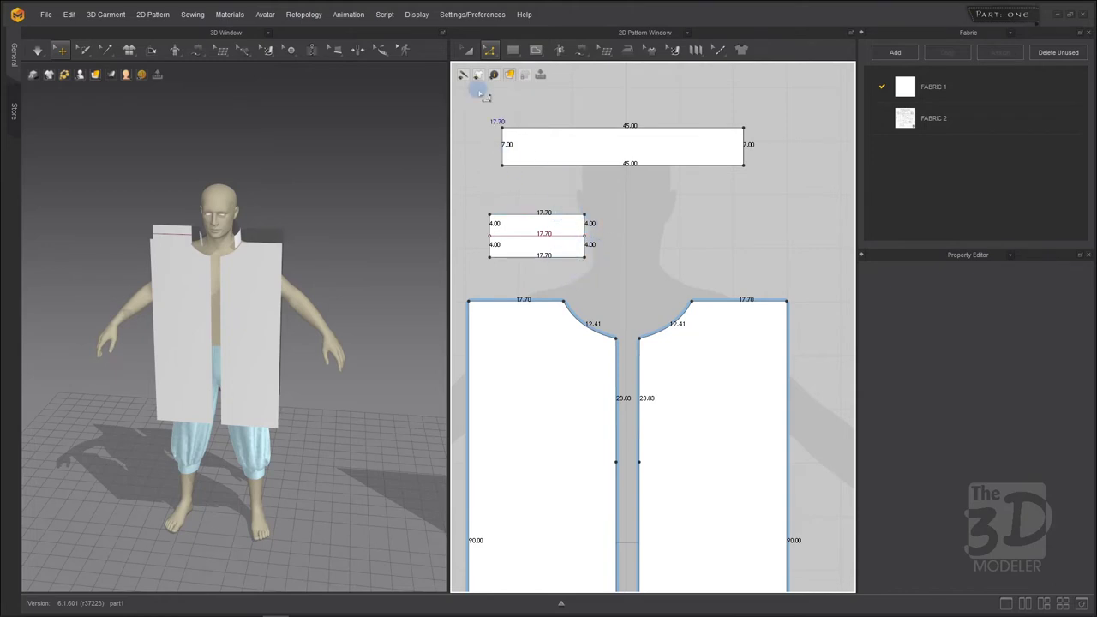
Round both corners at the epaulette's neck-side end with Smooth Curve, leaving 13.7 cm straight long edges
{"action": "left_click", "coordinate": [495, 52]}
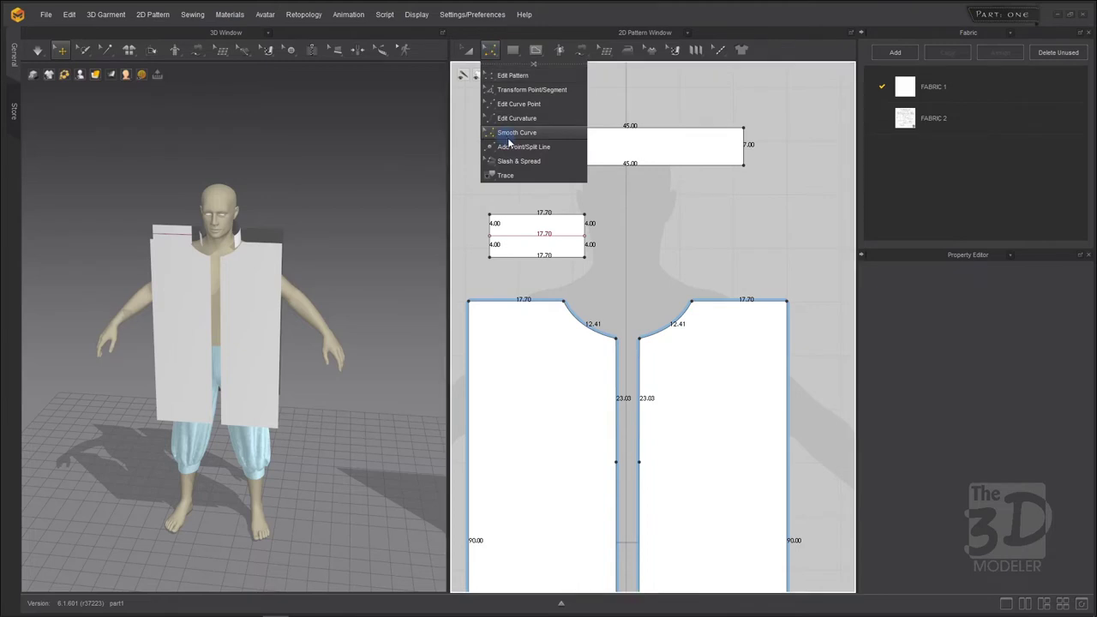
{"action": "left_click", "coordinate": [512, 76]}
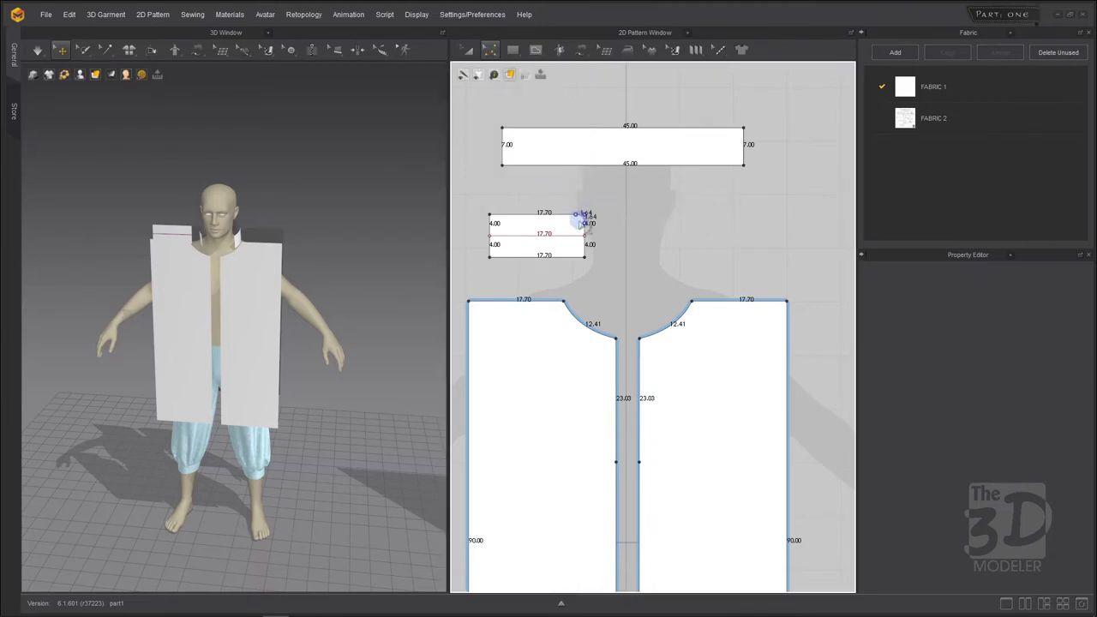
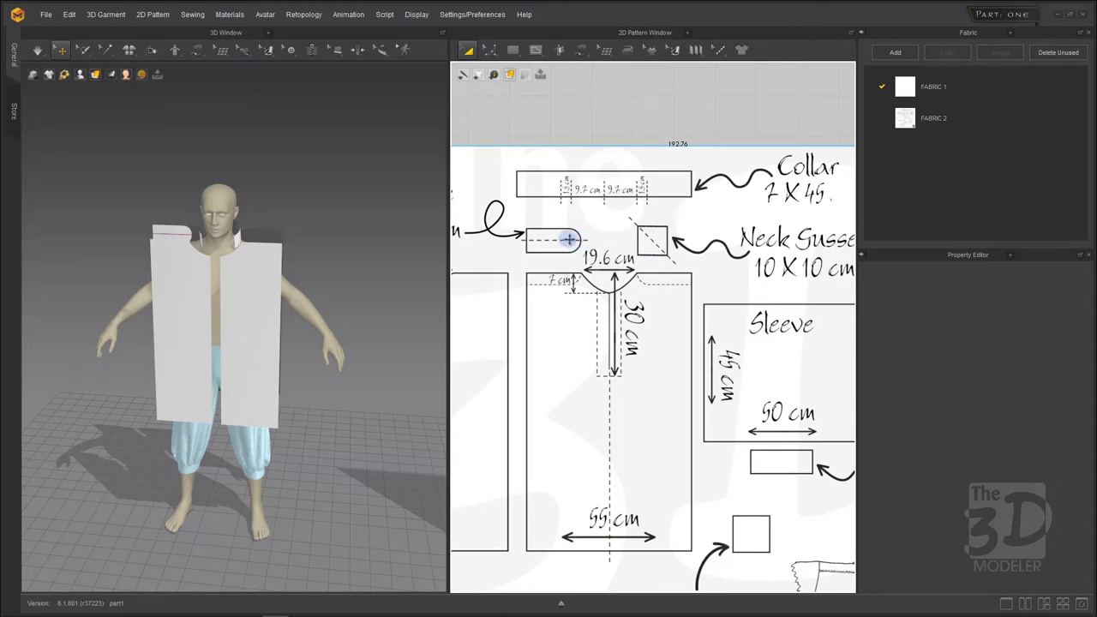
Split the epaulette's centre line into two lines with the division 10 cm from the rounded end
{"action": "scroll", "coordinate": [711, 228], "scroll_direction": "down", "scroll_amount": 5}
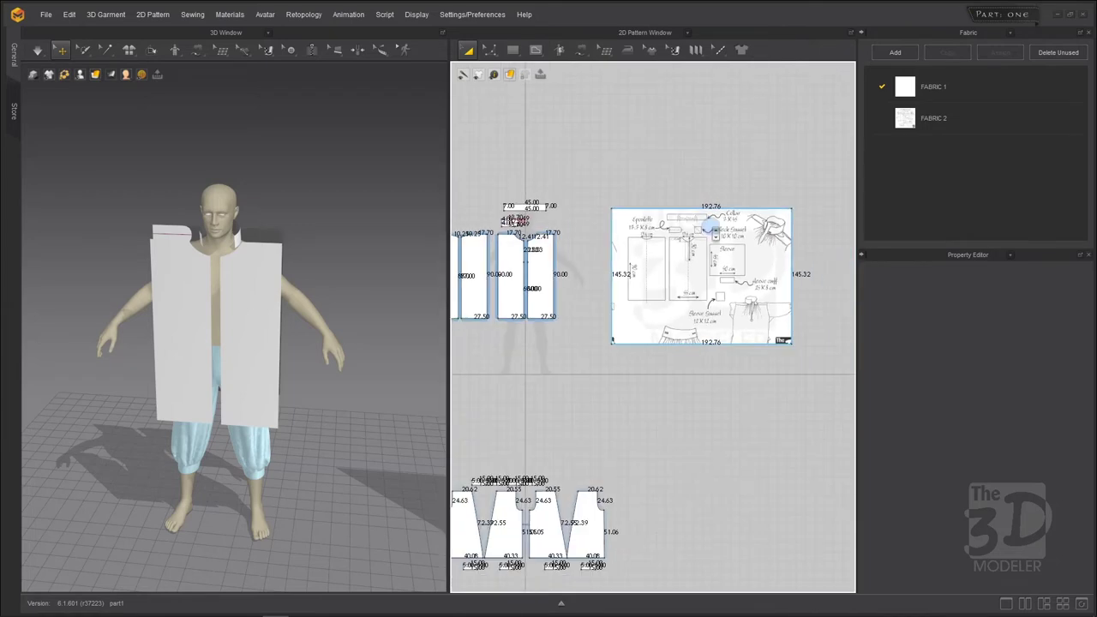
{"action": "scroll", "coordinate": [487, 222], "scroll_direction": "up", "scroll_amount": 6}
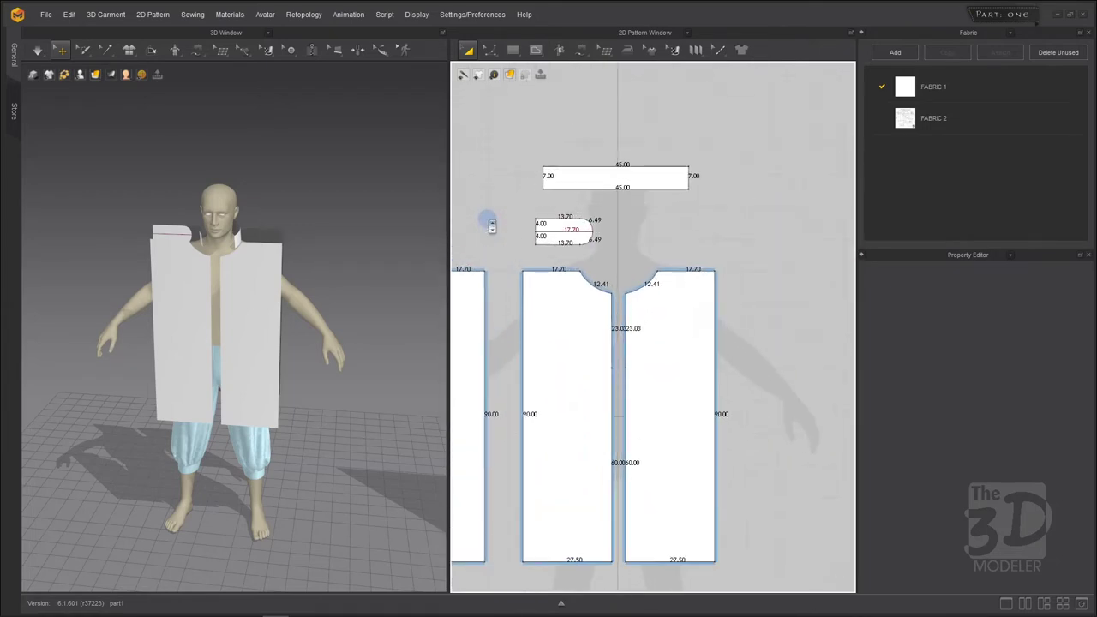
{"action": "left_click", "coordinate": [488, 50]}
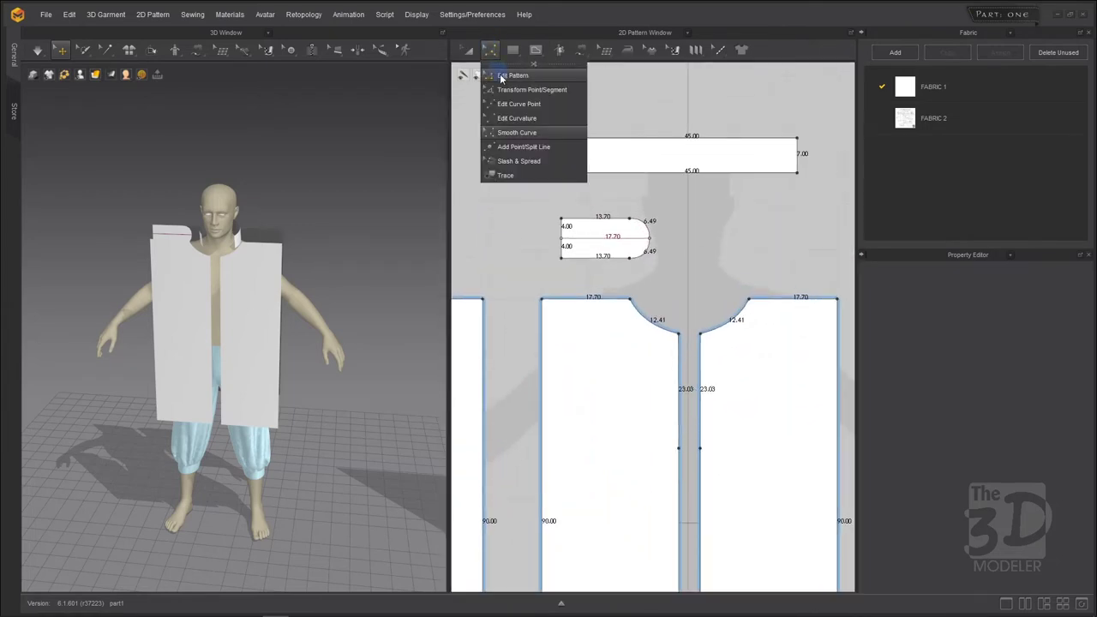
{"action": "left_click", "coordinate": [638, 242]}
{"action": "left_click", "coordinate": [632, 243]}
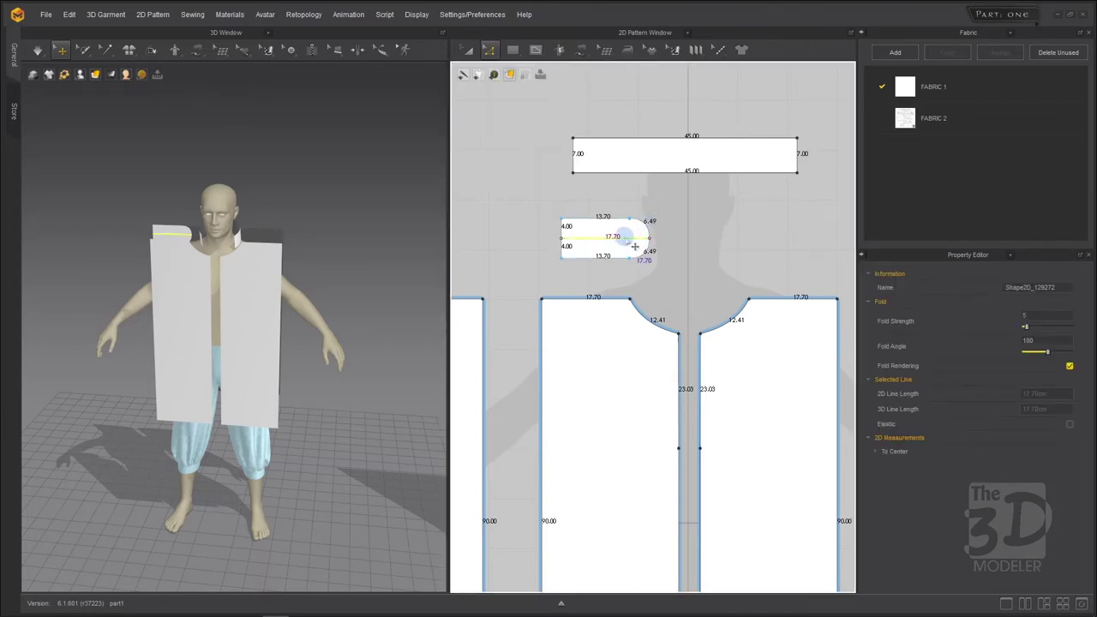
{"action": "right_click", "coordinate": [634, 247]}
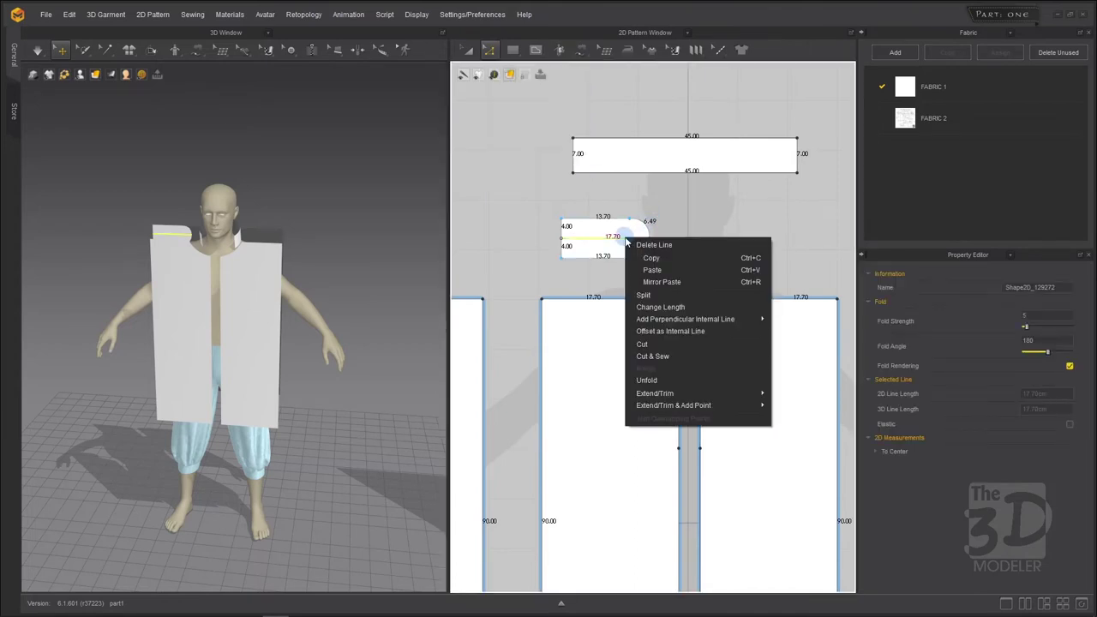
{"action": "left_click", "coordinate": [658, 294]}
{"action": "left_click_drag", "start_coordinate": [582, 162], "coordinate": [857, 139]}
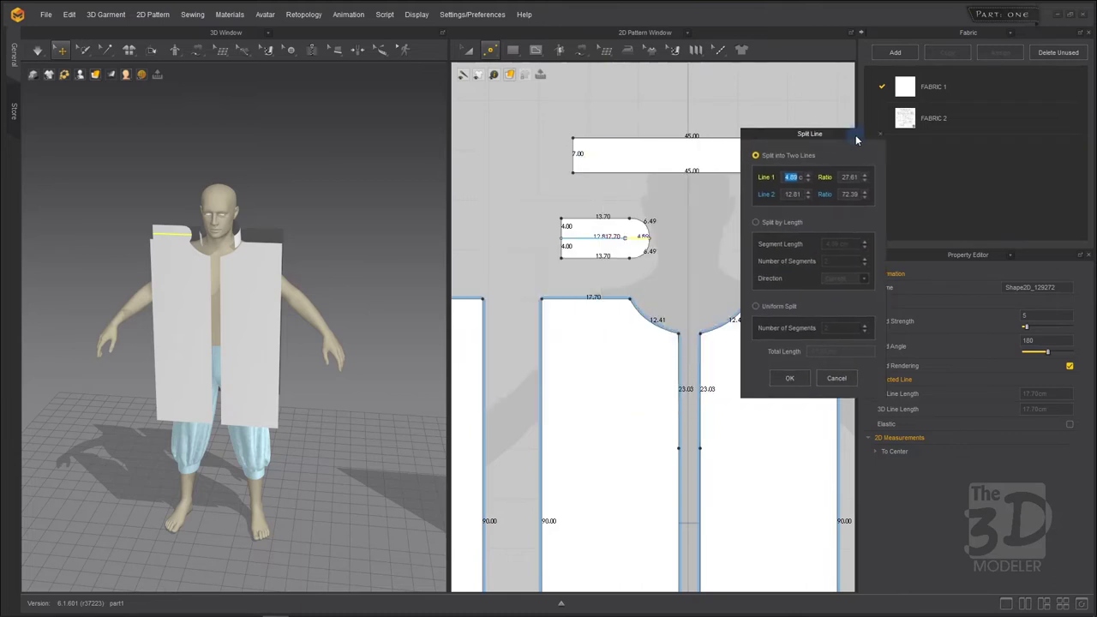
{"action": "type", "text": "10"}
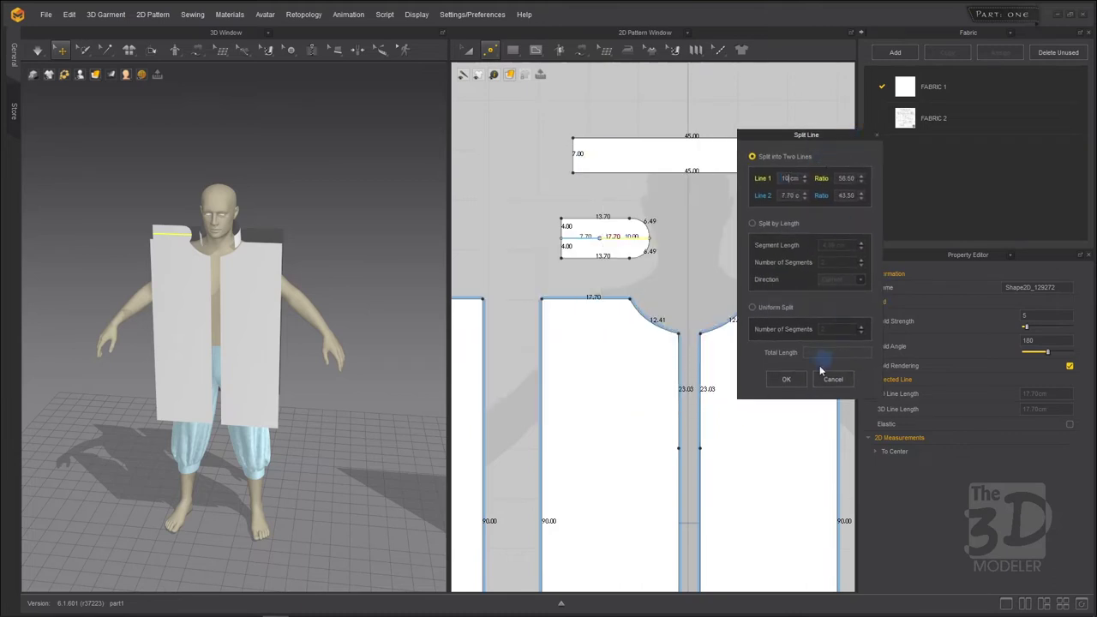
{"action": "left_click", "coordinate": [785, 379]}
Cut the epaulette open along the 10 cm segment of its centre line at the rounded end
{"action": "scroll", "coordinate": [623, 273], "scroll_direction": "up", "scroll_amount": 2}
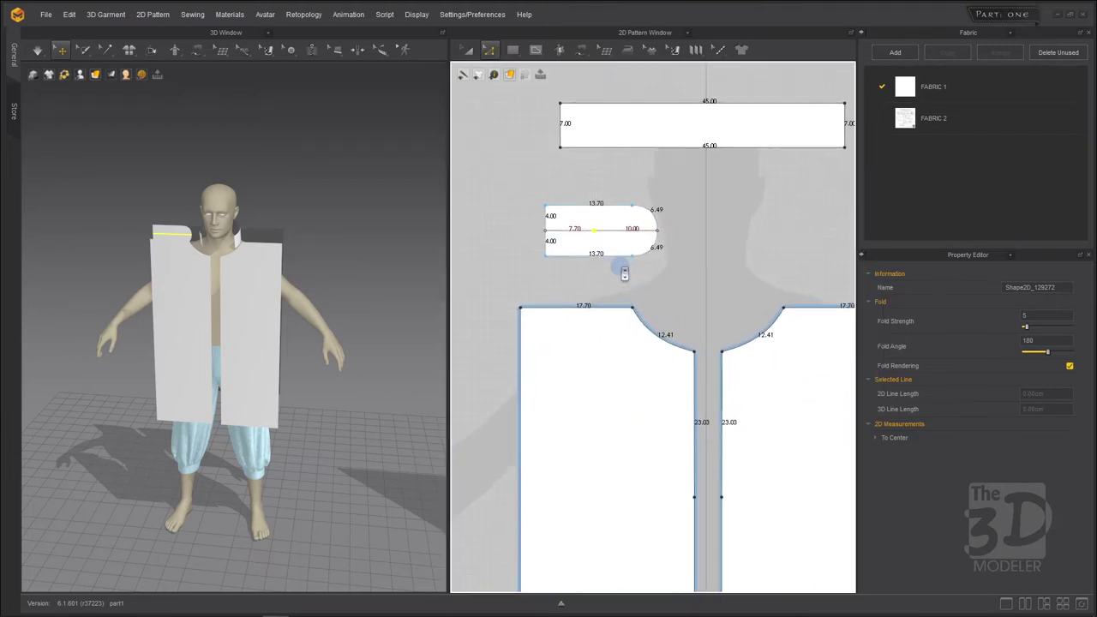
{"action": "left_click", "coordinate": [610, 229]}
{"action": "scroll", "coordinate": [617, 236], "scroll_direction": "up", "scroll_amount": 2}
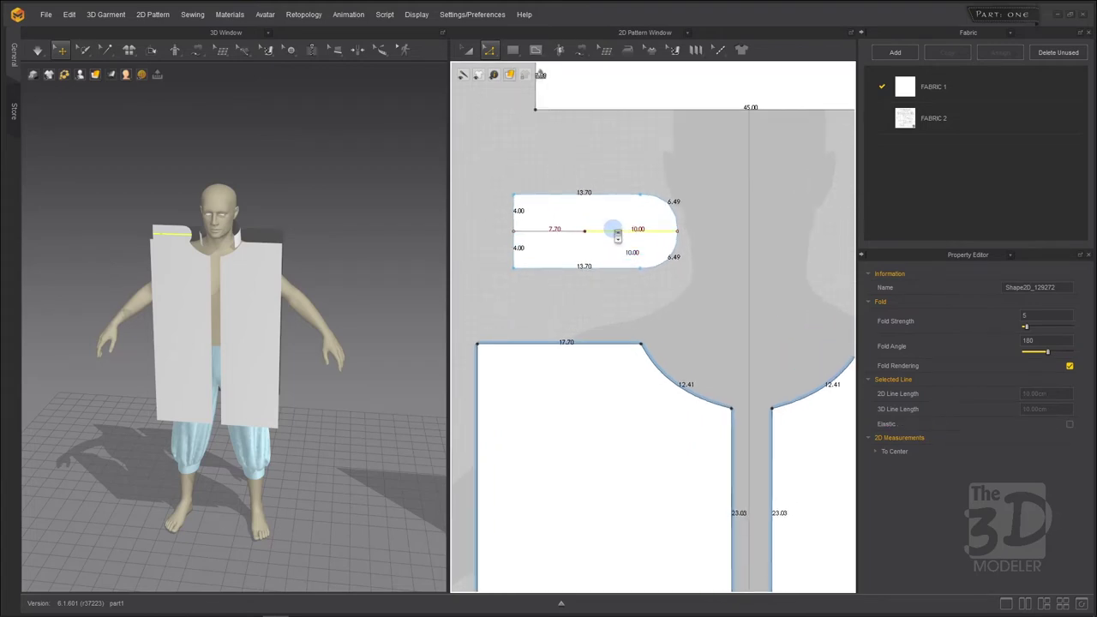
{"action": "right_click", "coordinate": [614, 234]}
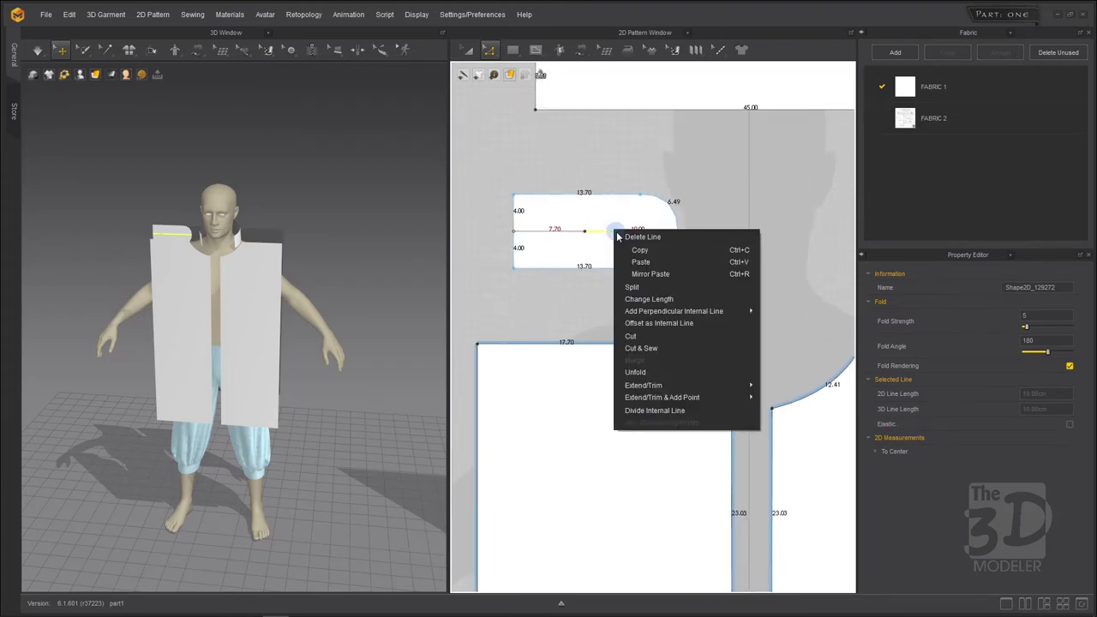
{"action": "left_click", "coordinate": [651, 338]}
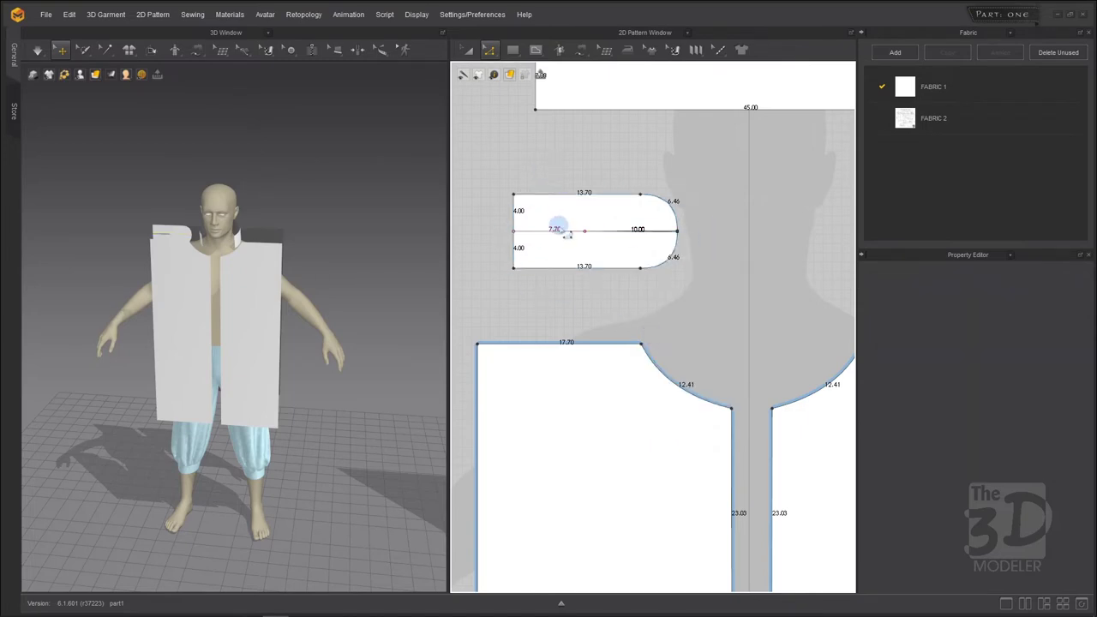
Examine the cutting-pattern reference for the neck gusset's dimensions and diagonal cut line
{"action": "scroll", "coordinate": [567, 233], "scroll_direction": "up", "scroll_amount": 5}
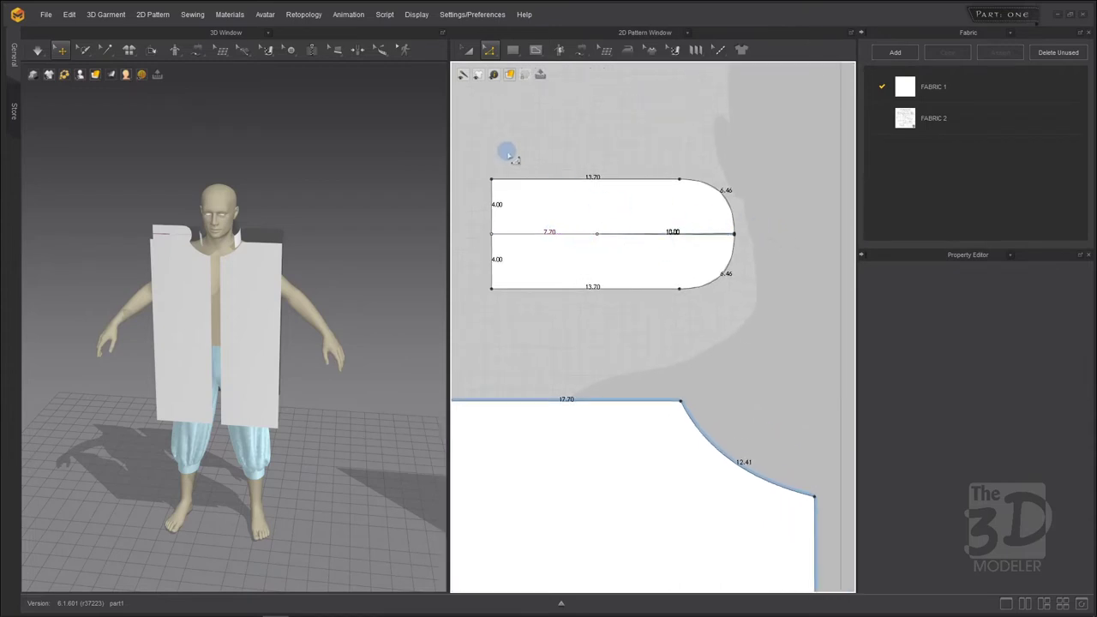
{"action": "scroll", "coordinate": [510, 156], "scroll_direction": "down", "scroll_amount": 2}
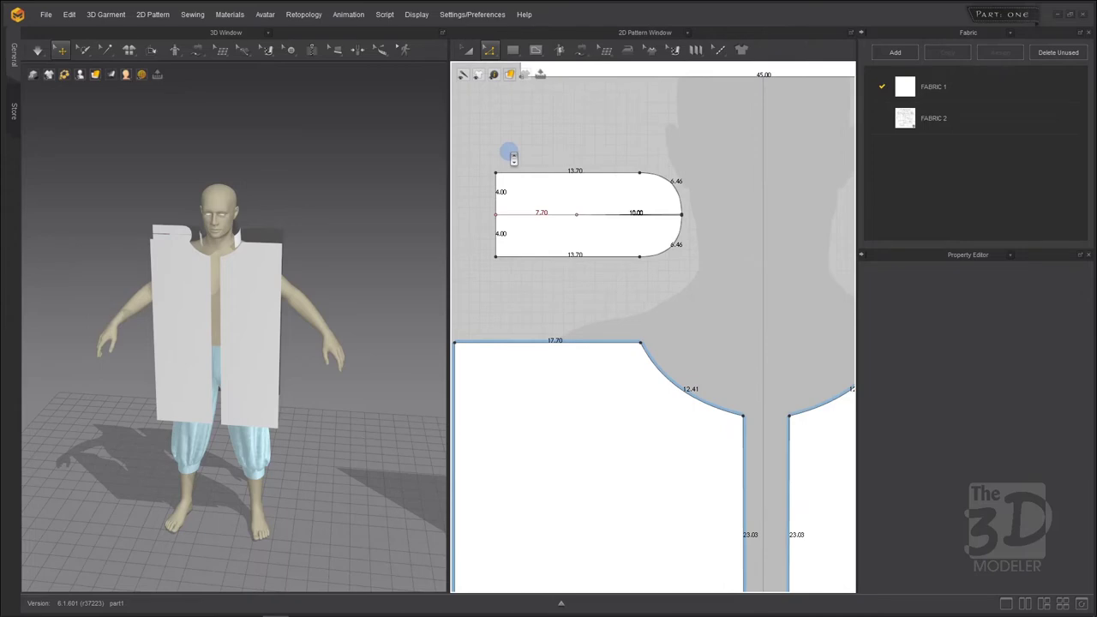
{"action": "scroll", "coordinate": [511, 156], "scroll_direction": "down", "scroll_amount": 5}
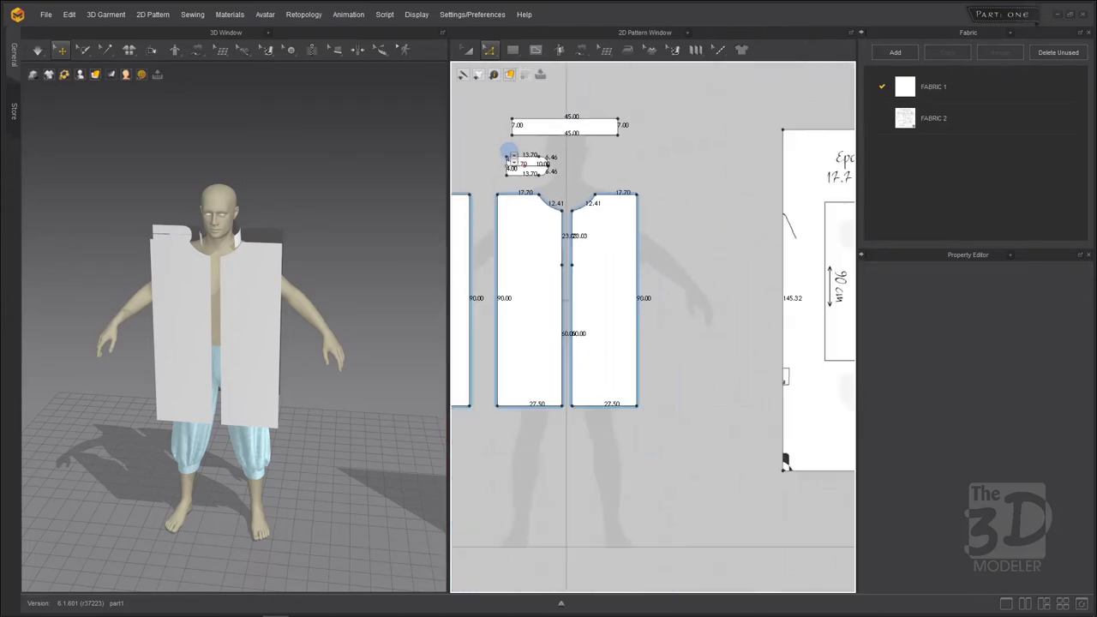
{"action": "scroll", "coordinate": [510, 156], "scroll_direction": "down", "scroll_amount": 4}
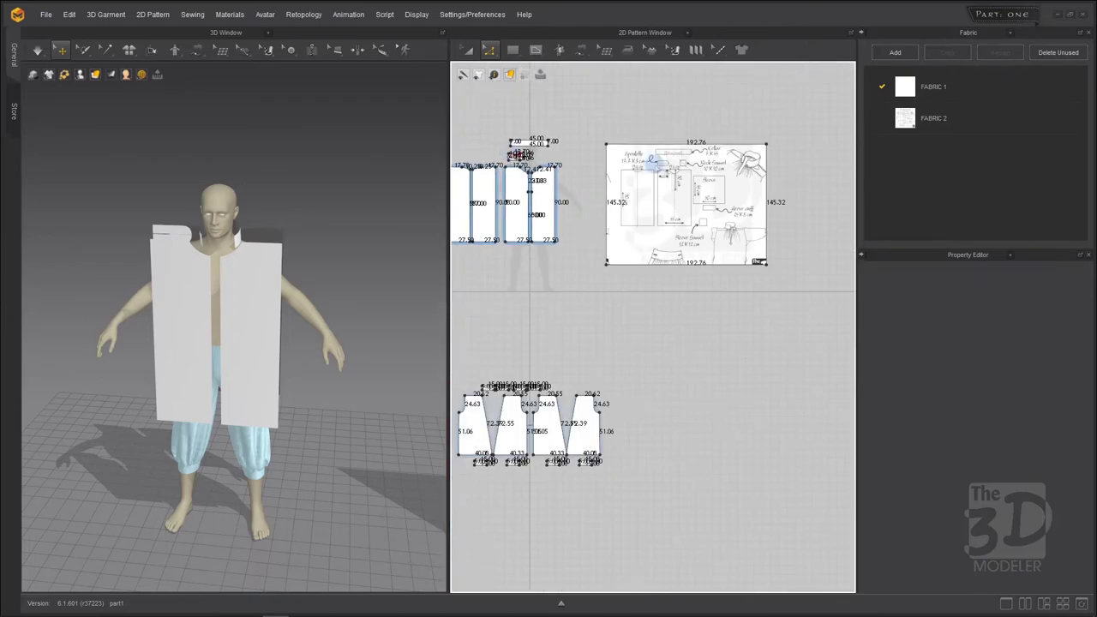
{"action": "scroll", "coordinate": [687, 157], "scroll_direction": "up", "scroll_amount": 6}
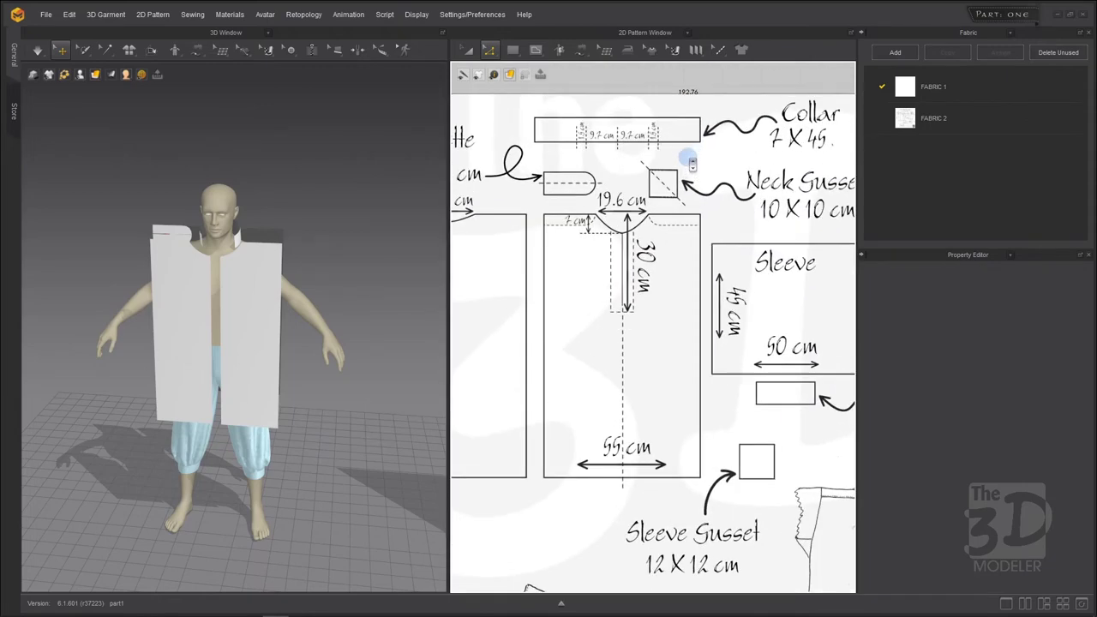
{"action": "scroll", "coordinate": [591, 162], "scroll_direction": "down", "scroll_amount": 3}
{"action": "scroll", "coordinate": [696, 163], "scroll_direction": "up", "scroll_amount": 3}
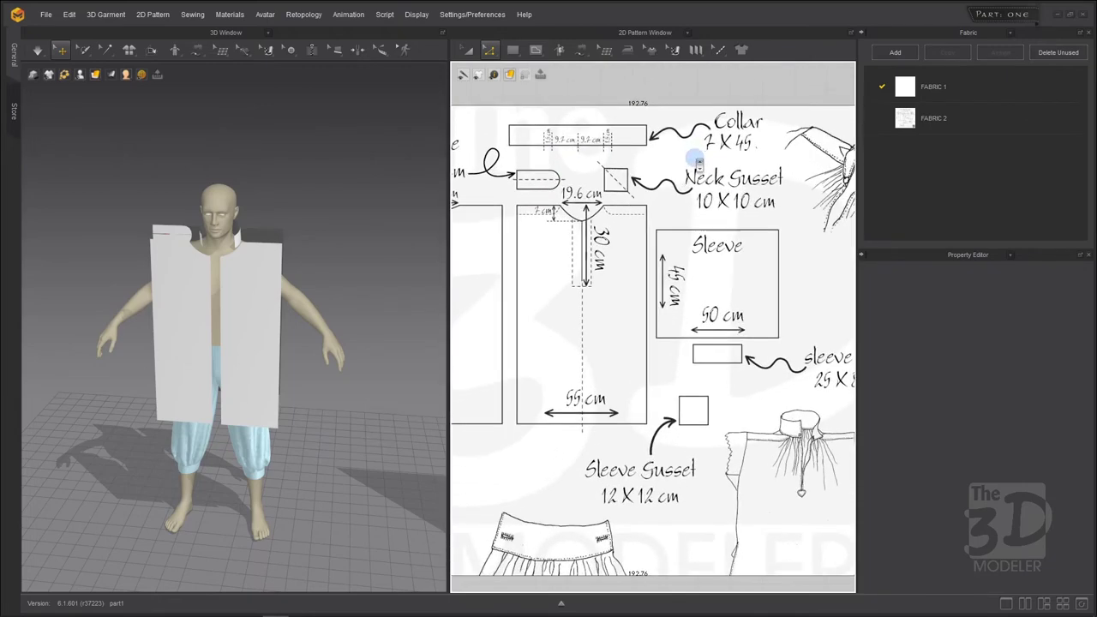
{"action": "left_click", "coordinate": [599, 159]}
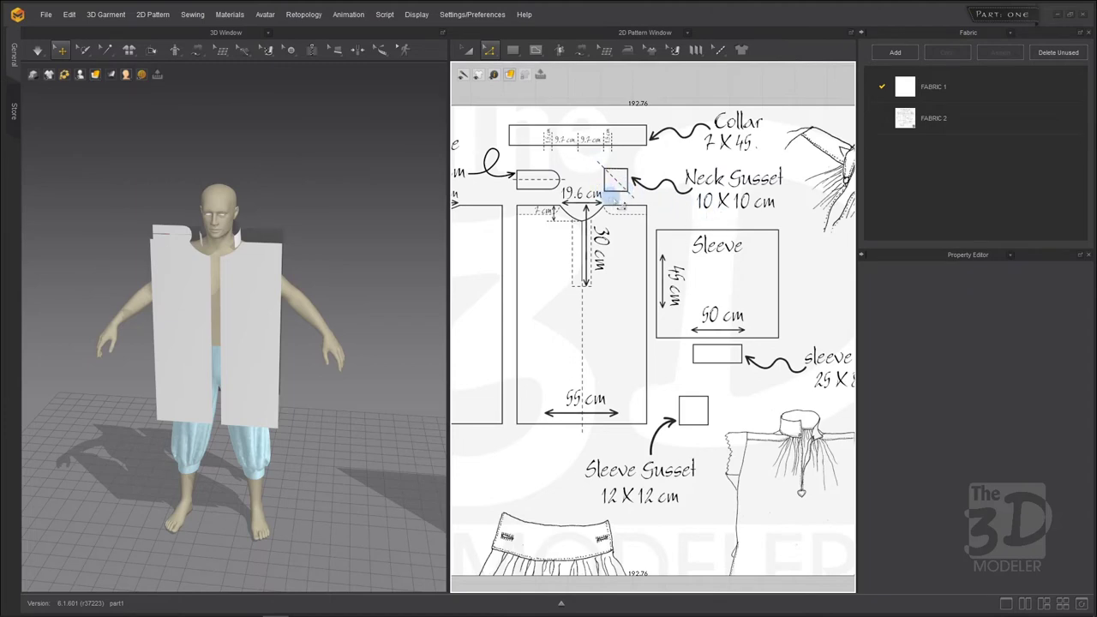
{"action": "double_click", "coordinate": [617, 188]}
Create a 10 x 10 cm square pattern for the neck gusset between the collar and the body halves, beside the epaulette
{"action": "scroll", "coordinate": [762, 164], "scroll_direction": "down", "scroll_amount": 5}
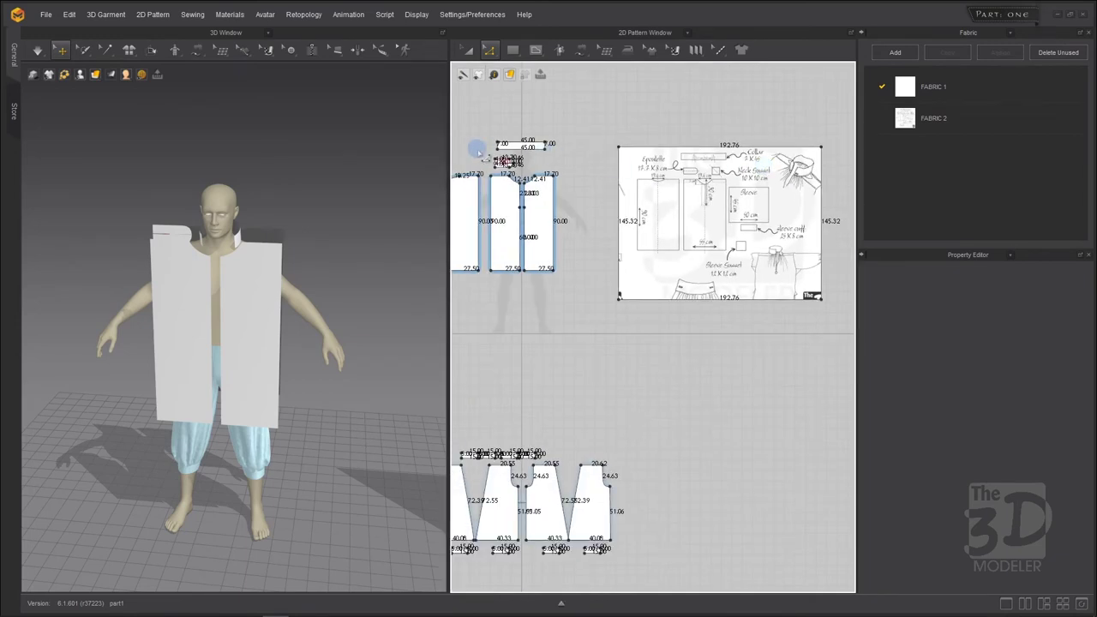
{"action": "scroll", "coordinate": [482, 154], "scroll_direction": "up", "scroll_amount": 3}
{"action": "left_click", "coordinate": [512, 50]}
{"action": "left_click", "coordinate": [525, 88]}
{"action": "left_click", "coordinate": [609, 189]}
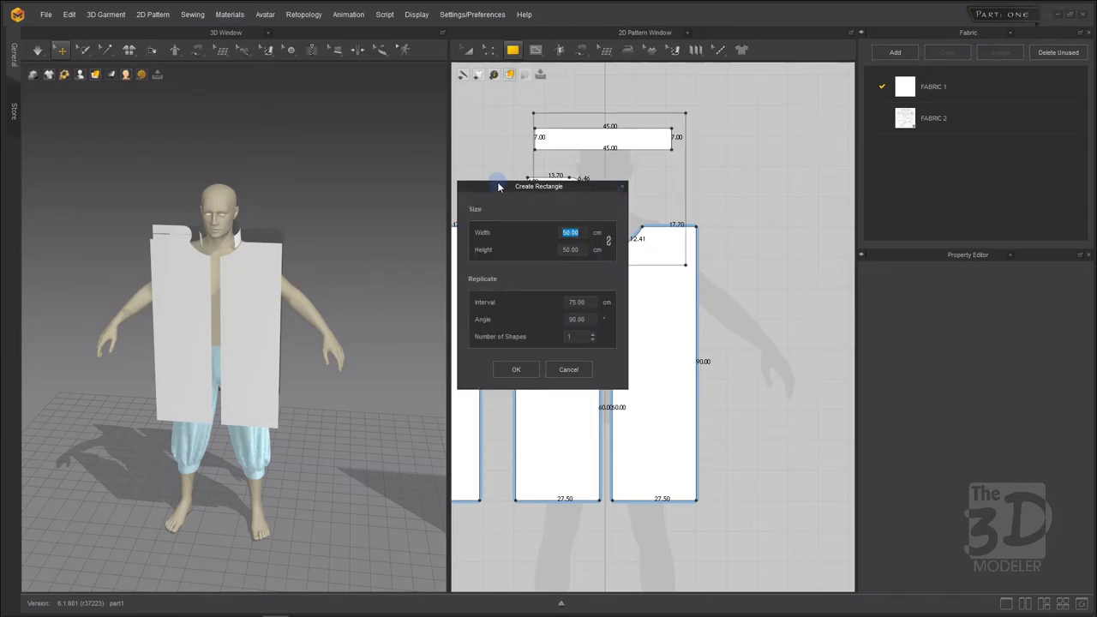
{"action": "type", "text": "10"}
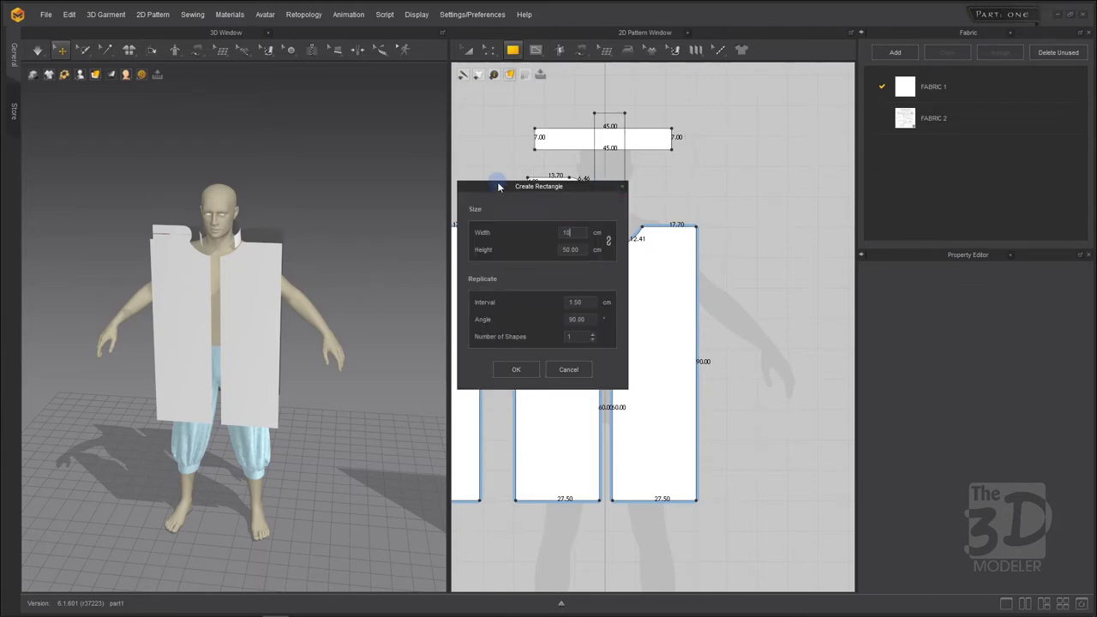
{"action": "left_click", "coordinate": [582, 251]}
{"action": "type", "text": "10"}
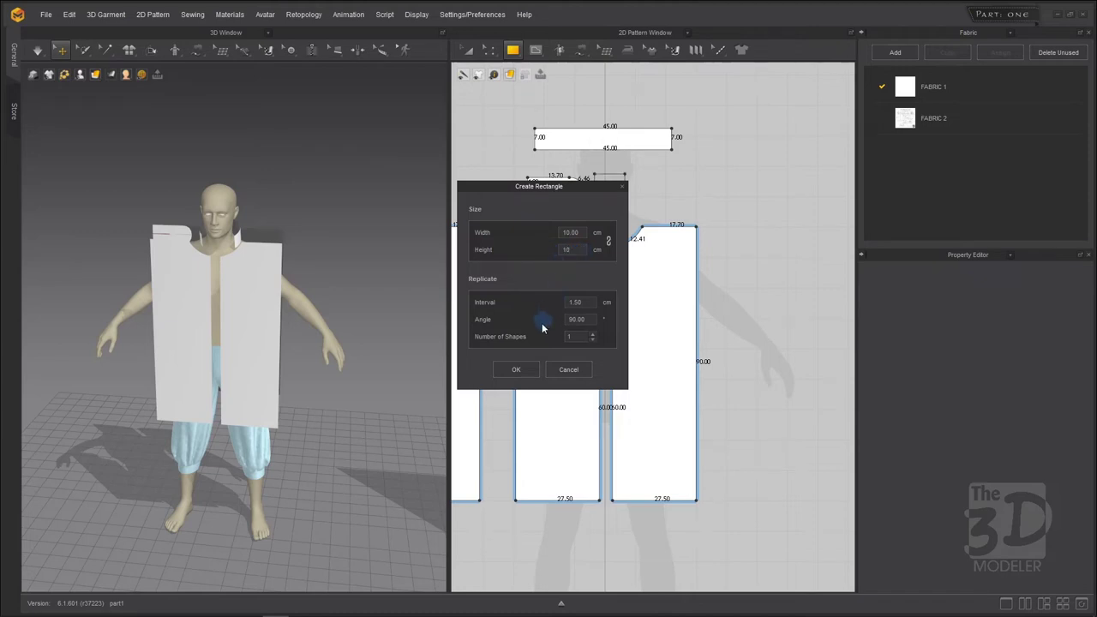
{"action": "left_click", "coordinate": [516, 369]}
Draw an internal line diagonally across the neck gusset square, from its upper-left corner to its lower-right corner
{"action": "left_click", "coordinate": [535, 49]}
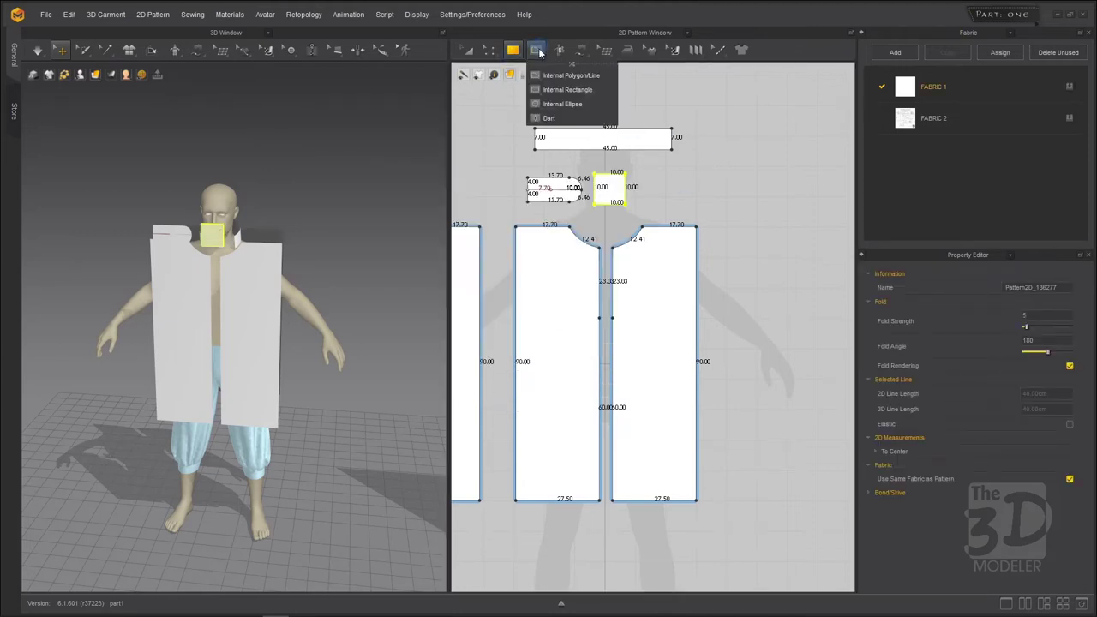
{"action": "scroll", "coordinate": [705, 179], "scroll_direction": "up", "scroll_amount": 3}
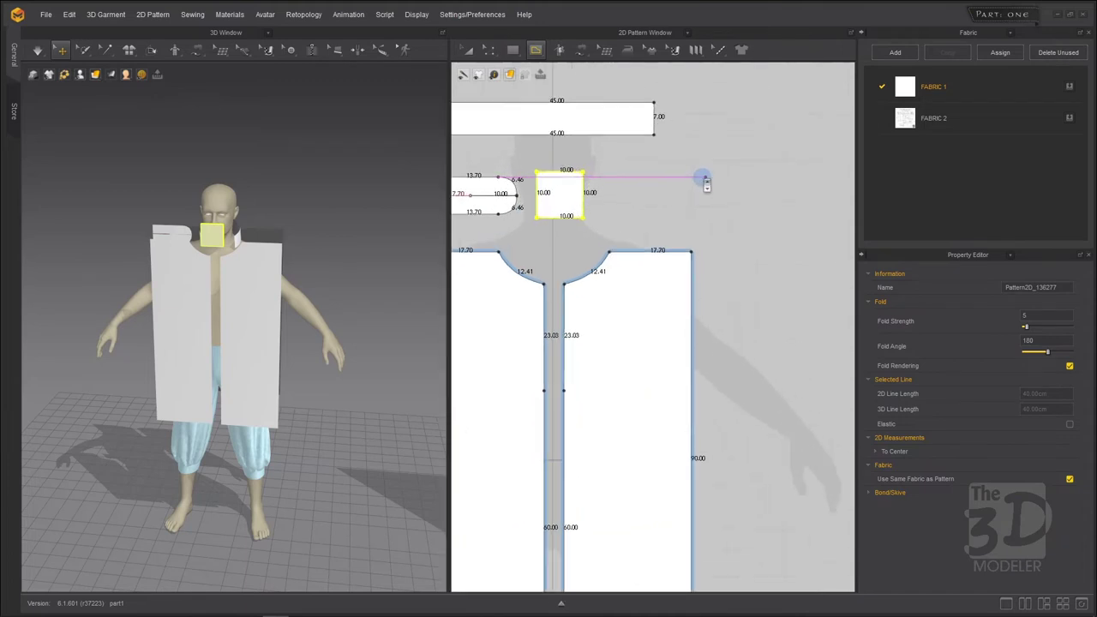
{"action": "left_click", "coordinate": [535, 172]}
{"action": "left_click", "coordinate": [582, 217]}
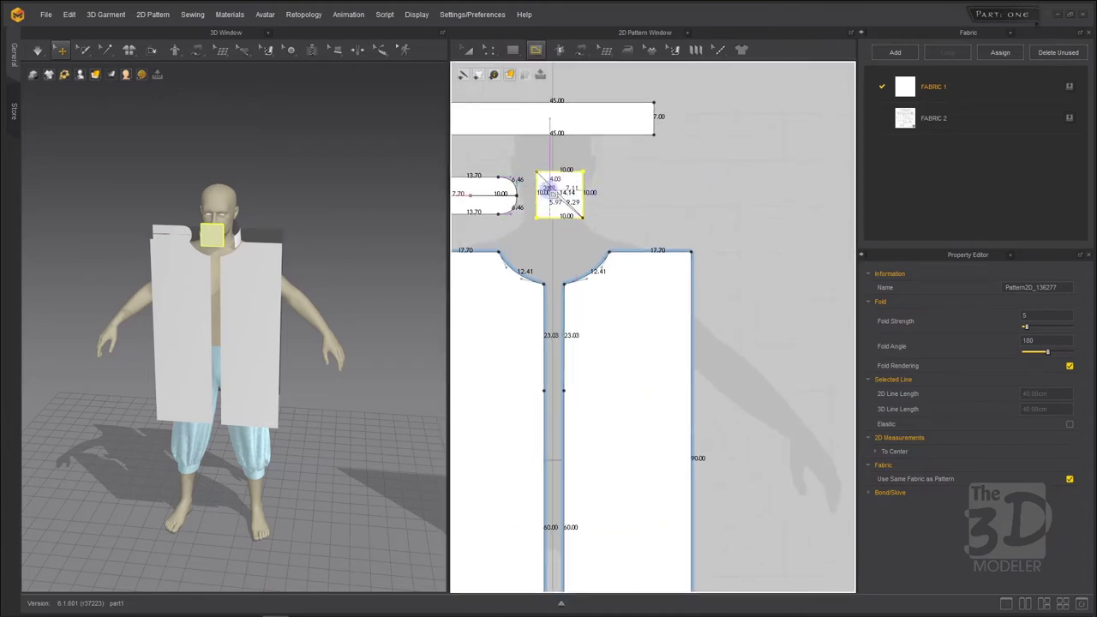
{"action": "left_click", "coordinate": [568, 200]}
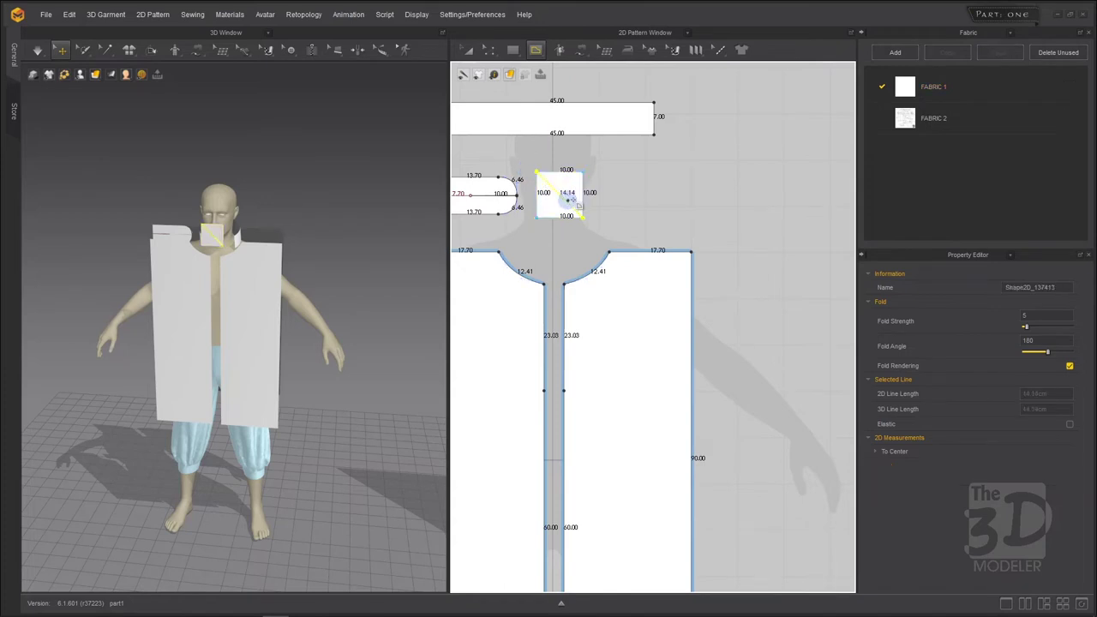
Cut the neck gusset square into two triangles along its diagonal internal line
{"action": "left_click", "coordinate": [490, 52]}
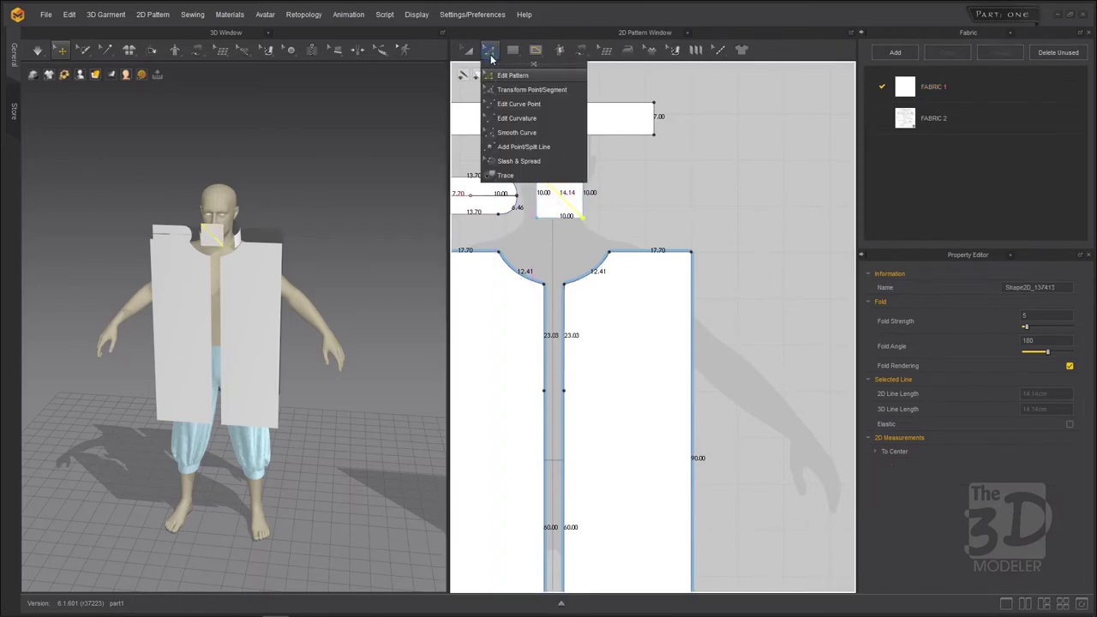
{"action": "left_click", "coordinate": [649, 197]}
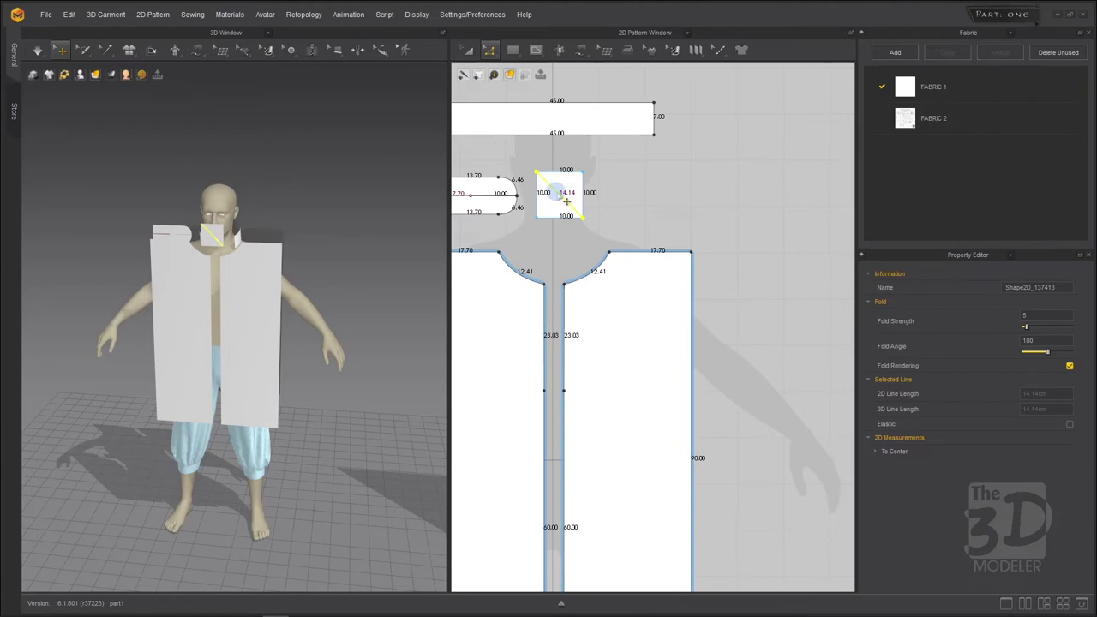
{"action": "right_click", "coordinate": [558, 197]}
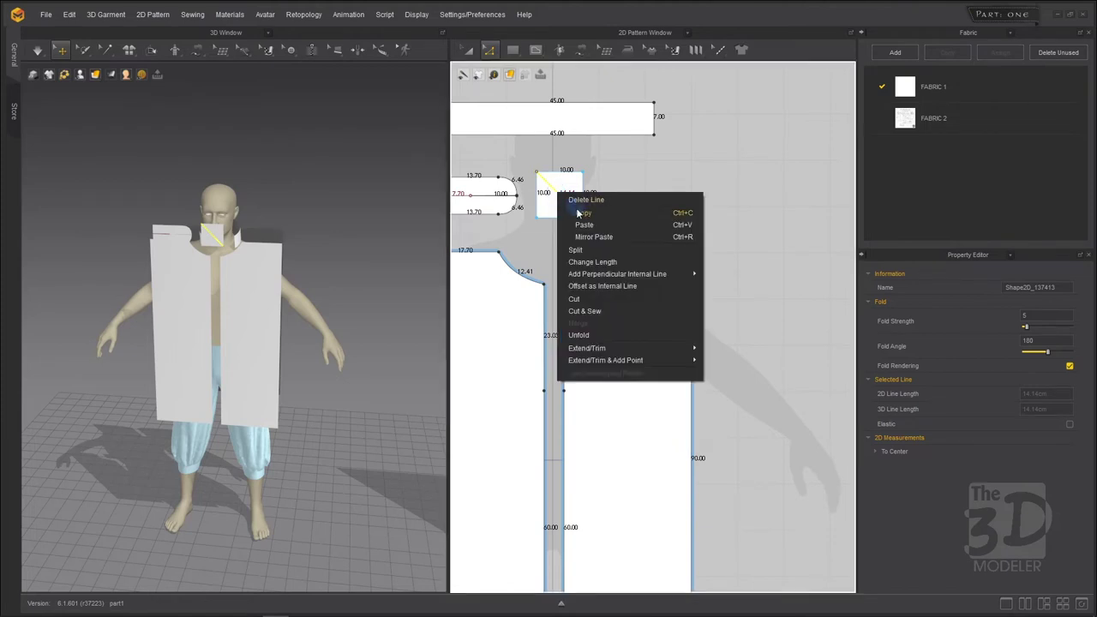
{"action": "left_click", "coordinate": [592, 299]}
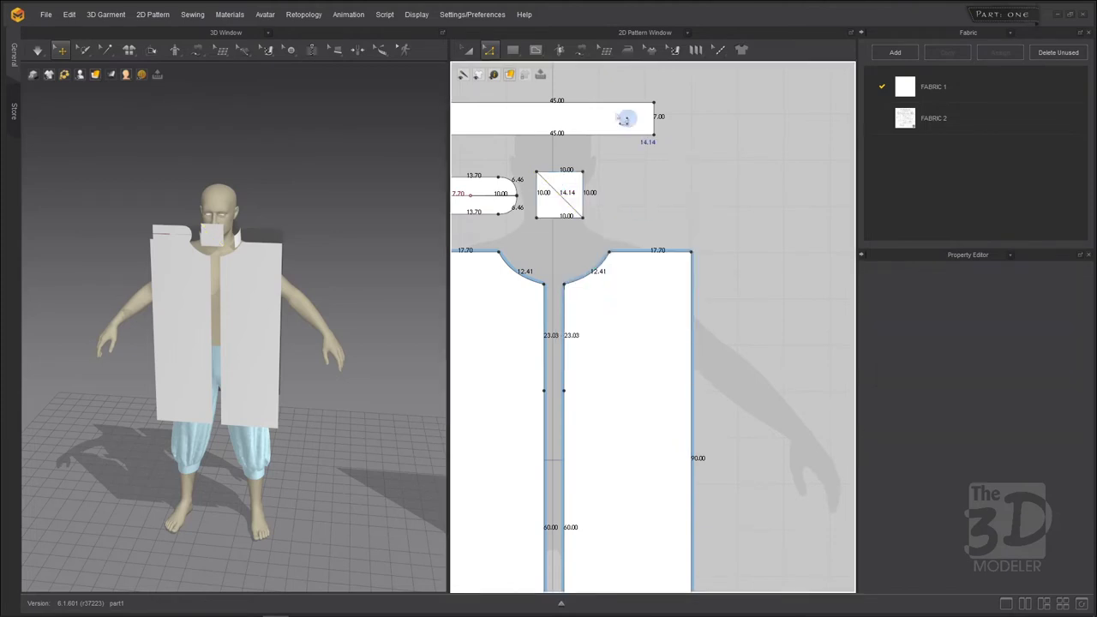
Delete the upper-right triangle of the cut neck gusset
{"action": "left_click", "coordinate": [468, 50]}
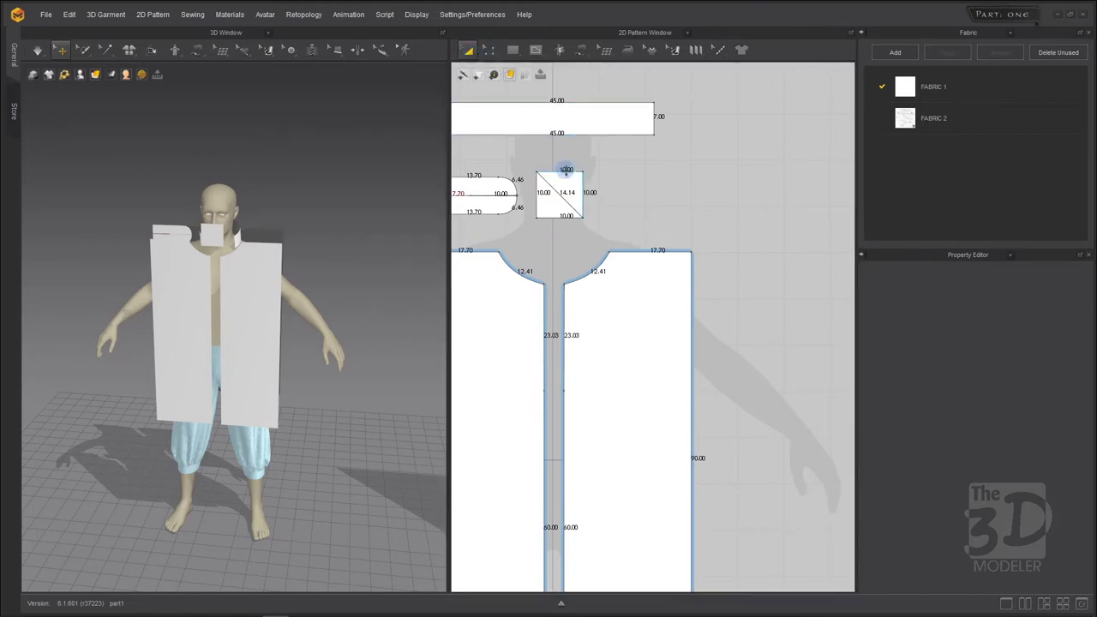
{"action": "left_click", "coordinate": [567, 176]}
{"action": "key", "text": "Delete"}
Move the epaulette and the remaining gusset triangle together sideways, clear of the avatar's centre line
{"action": "scroll", "coordinate": [568, 177], "scroll_direction": "down", "scroll_amount": 2}
{"action": "left_click_drag", "start_coordinate": [591, 158], "coordinate": [463, 216]}
{"action": "left_click_drag", "start_coordinate": [524, 194], "coordinate": [504, 193]}
{"action": "left_click", "coordinate": [594, 186]}
Copy the neck gusset triangle and mirror-paste it on the other side of the centre line
{"action": "left_click", "coordinate": [536, 195]}
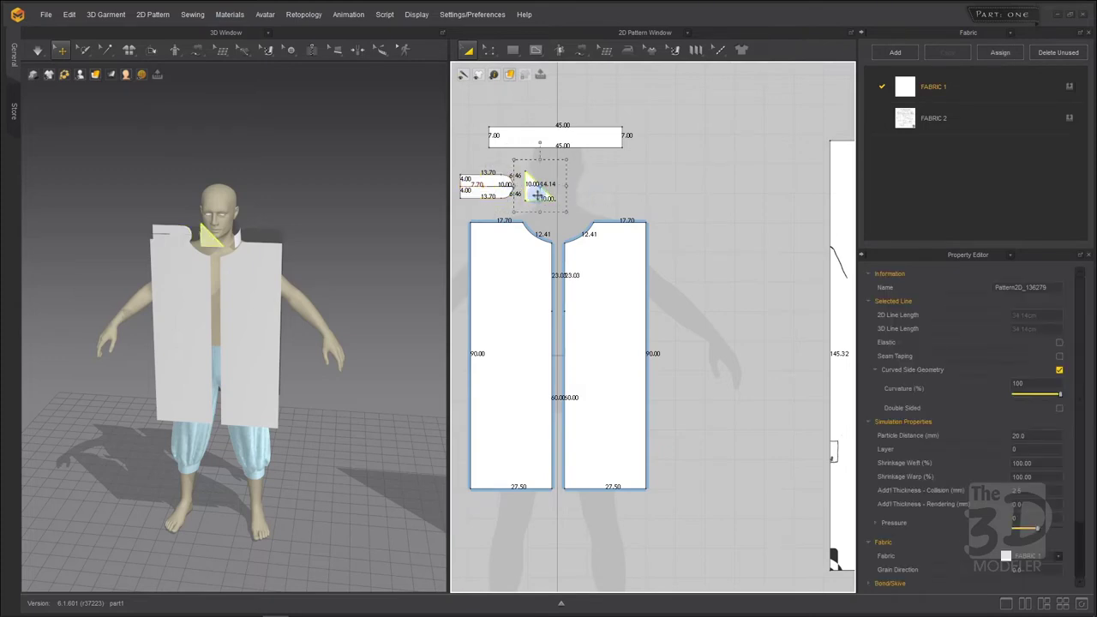
{"action": "key", "text": "ctrl+c"}
{"action": "key", "text": "ctrl+r"}
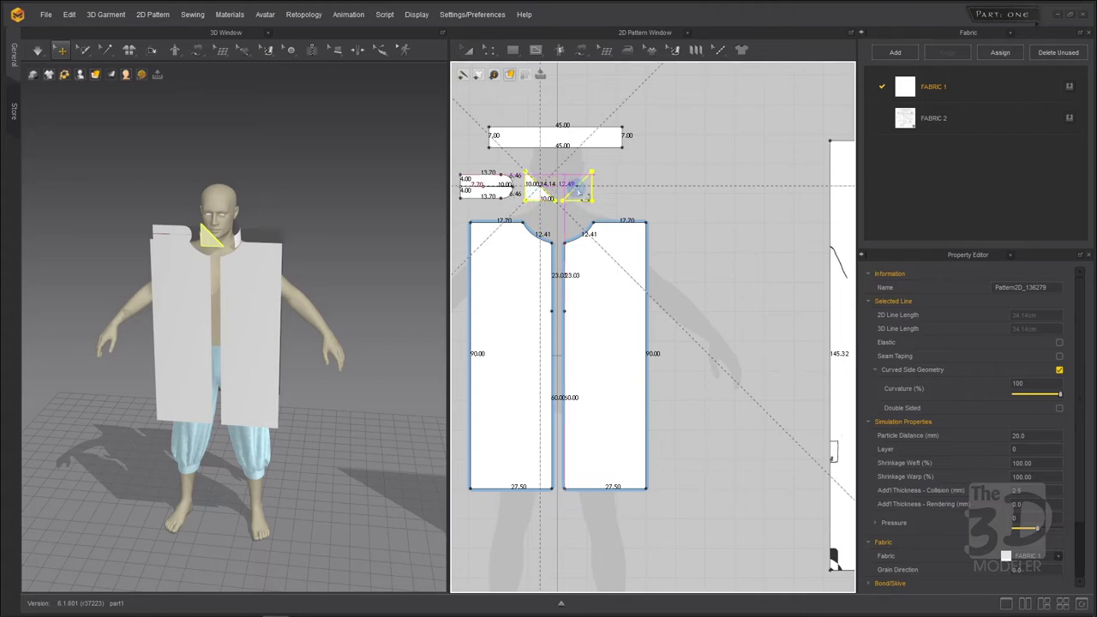
Place the mirrored neck gusset beside the original and paste a symmetric copy of the epaulette on the opposite side
{"action": "left_click", "coordinate": [579, 193]}
{"action": "left_click", "coordinate": [484, 183]}
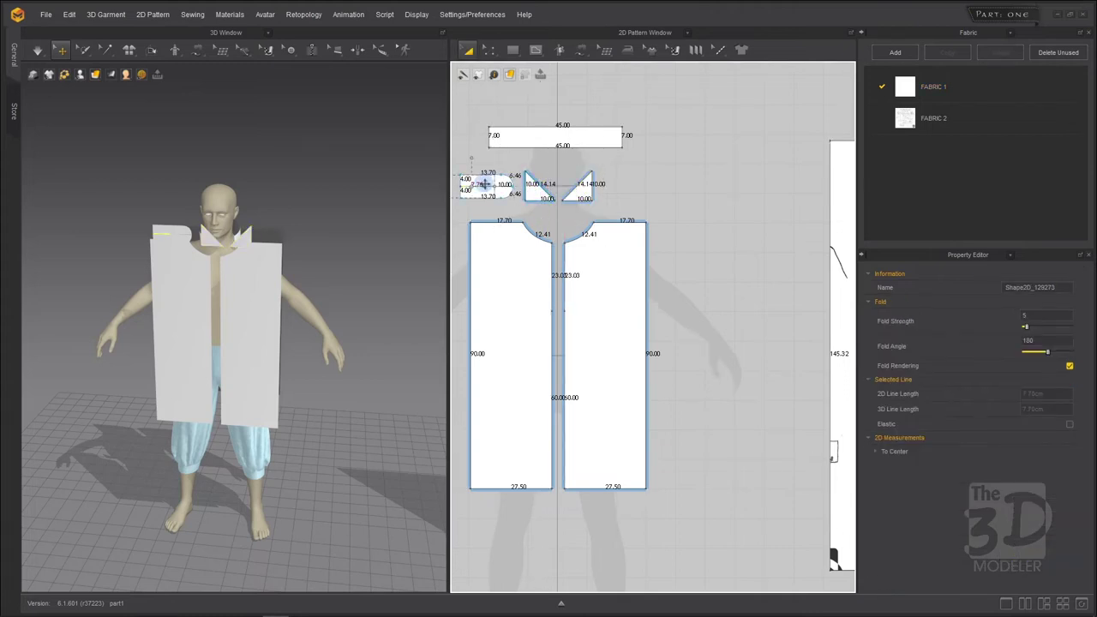
{"action": "left_click", "coordinate": [484, 152]}
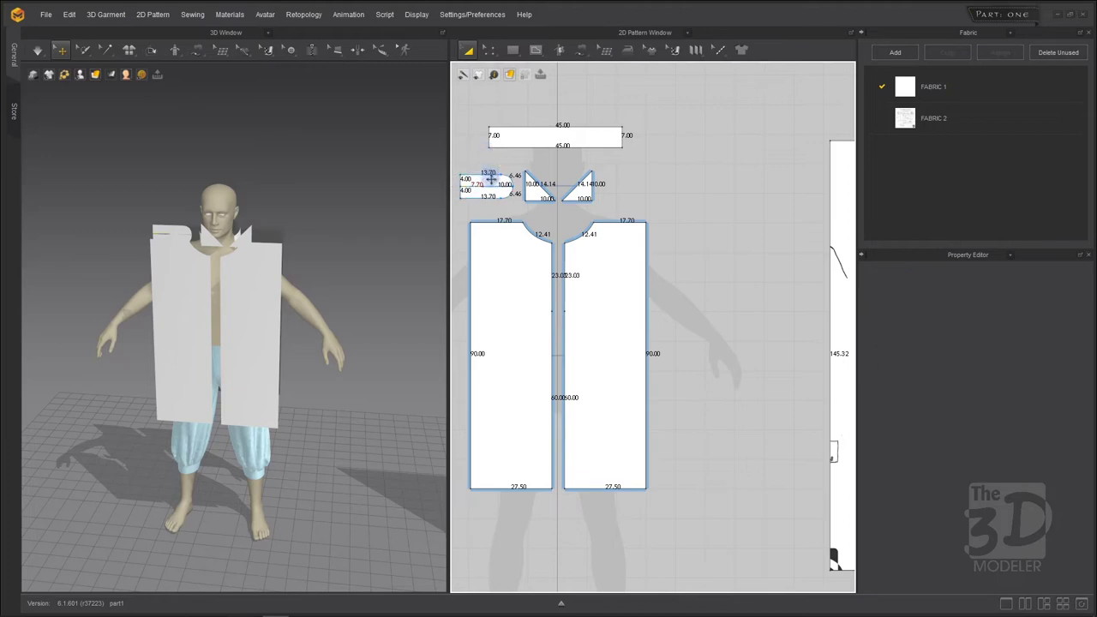
{"action": "left_click", "coordinate": [491, 178]}
{"action": "key", "text": "ctrl+v"}
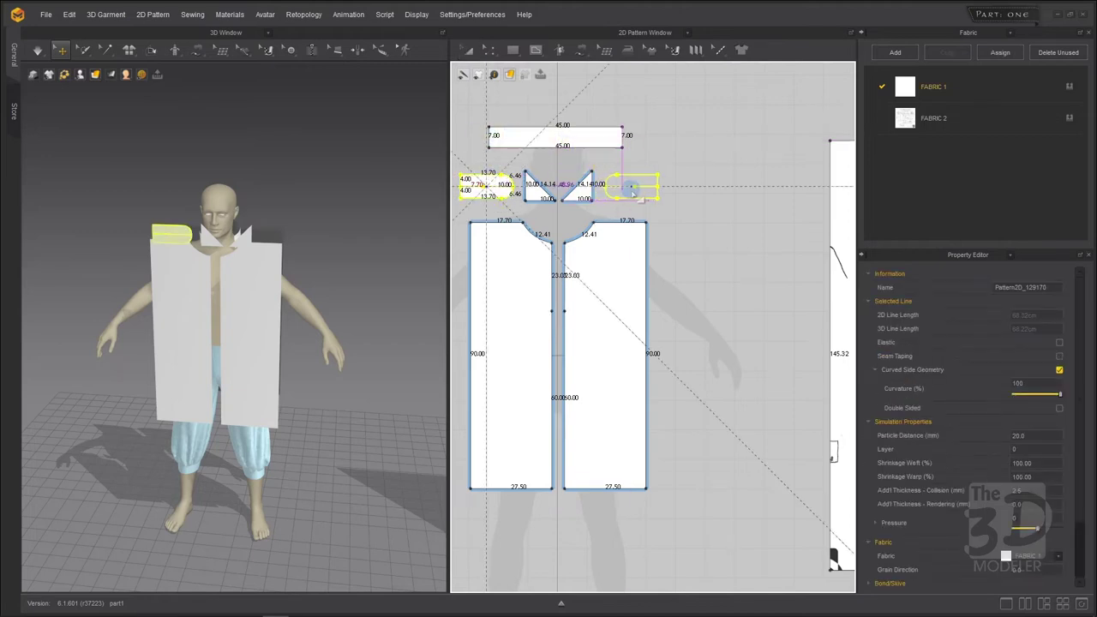
{"action": "left_click", "coordinate": [636, 192]}
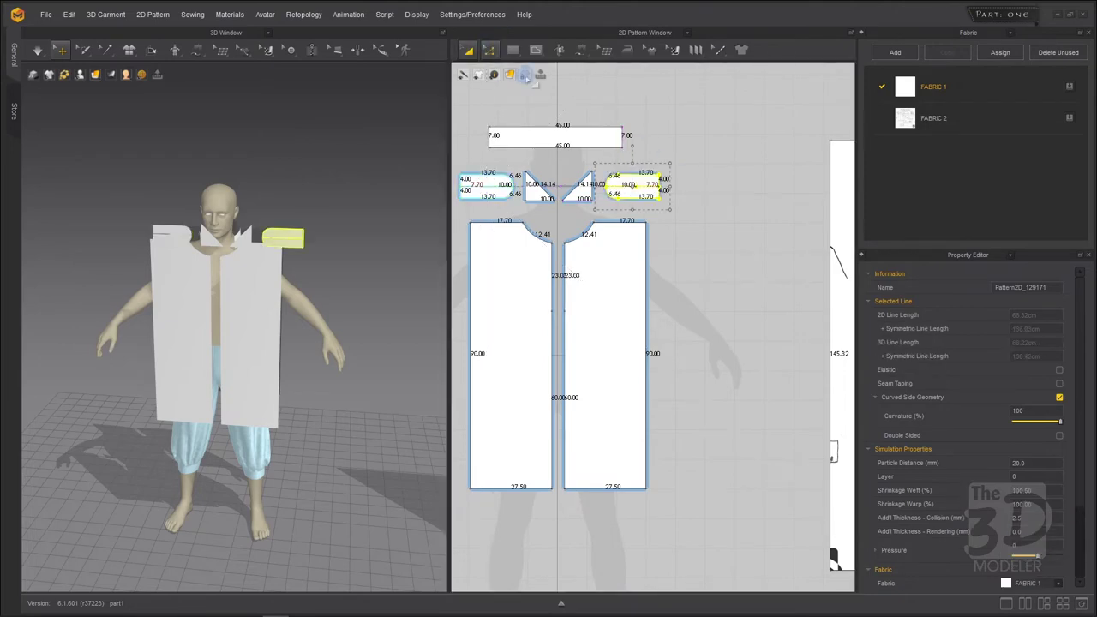
{"action": "left_click", "coordinate": [685, 161]}
Select both neck gusset triangles and move them together back towards the avatar's neck in the 3D view
{"action": "scroll", "coordinate": [731, 156], "scroll_direction": "down", "scroll_amount": 5}
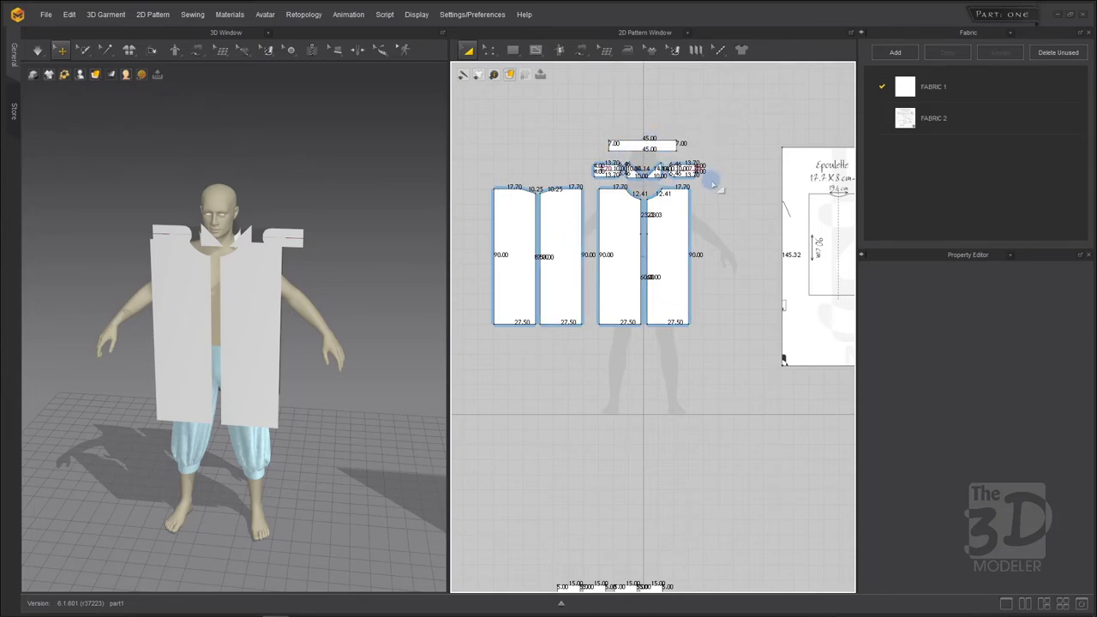
{"action": "right_click_drag", "start_coordinate": [314, 198], "coordinate": [368, 213]}
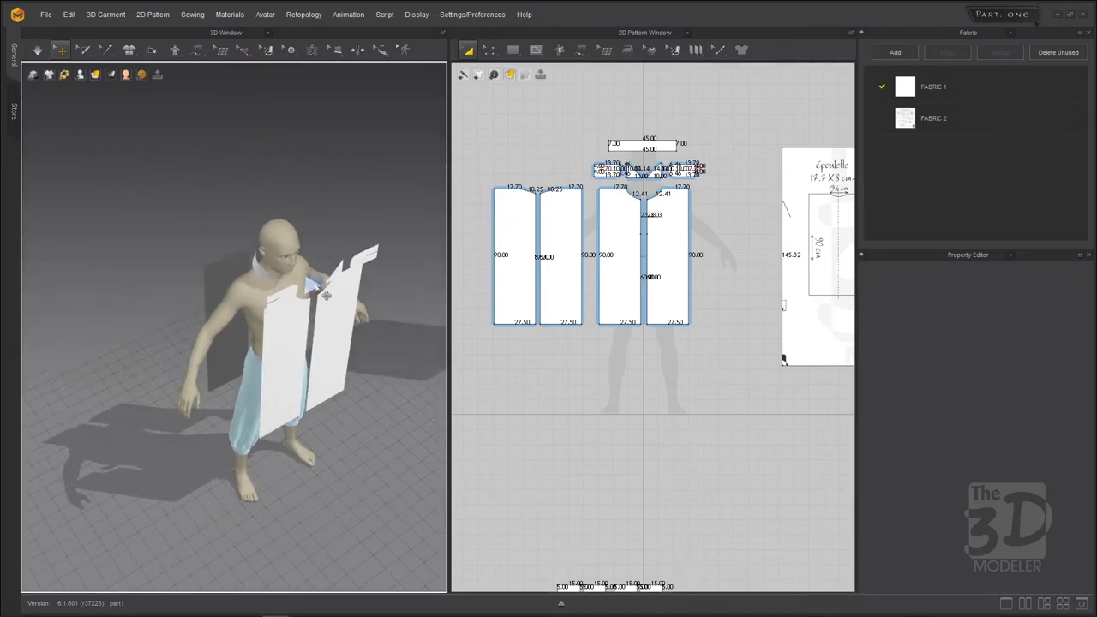
{"action": "left_click", "coordinate": [340, 271]}
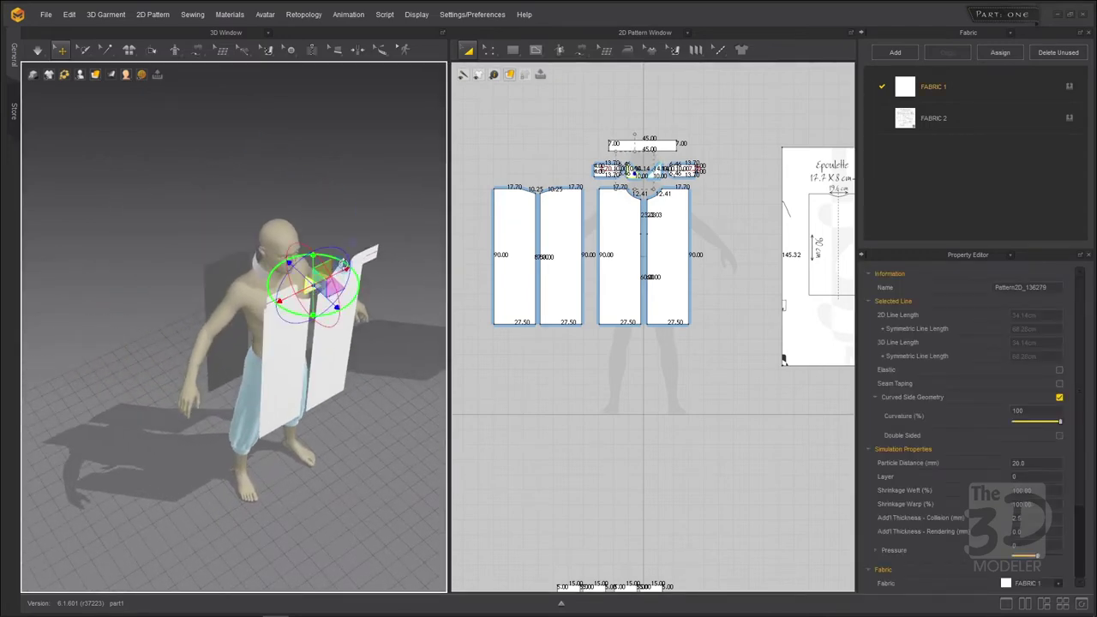
{"action": "left_click", "coordinate": [318, 283]}
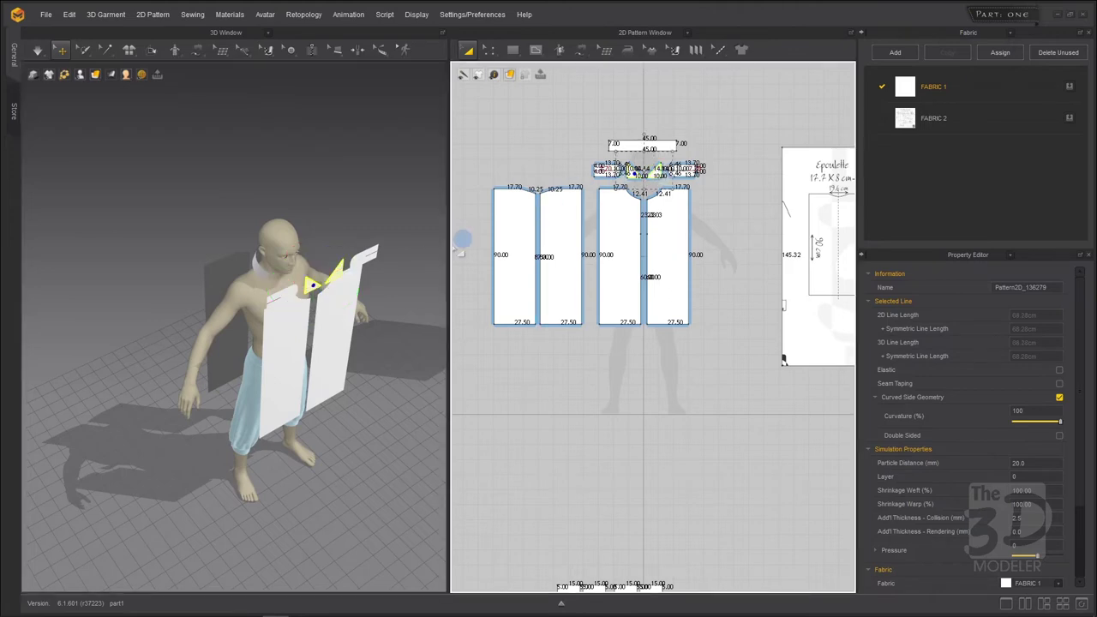
{"action": "left_click", "coordinate": [331, 295]}
{"action": "left_click_drag", "start_coordinate": [331, 295], "coordinate": [246, 288]}
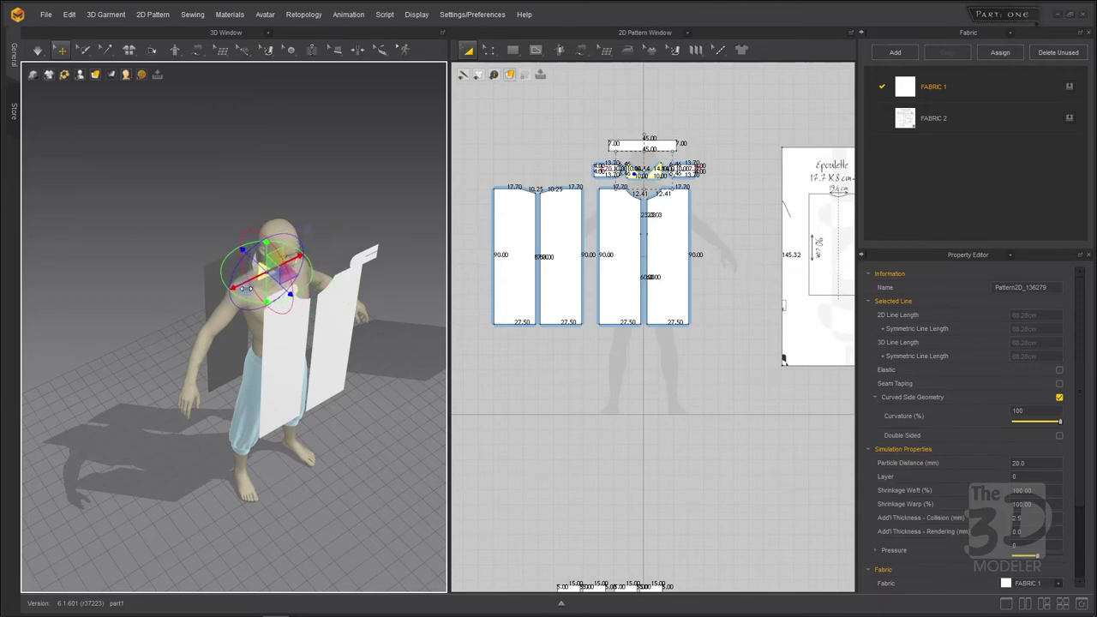
Adjust the depth of both neck gussets so they sit just in front of the avatar's upper chest
{"action": "right_click_drag", "start_coordinate": [375, 208], "coordinate": [362, 251]}
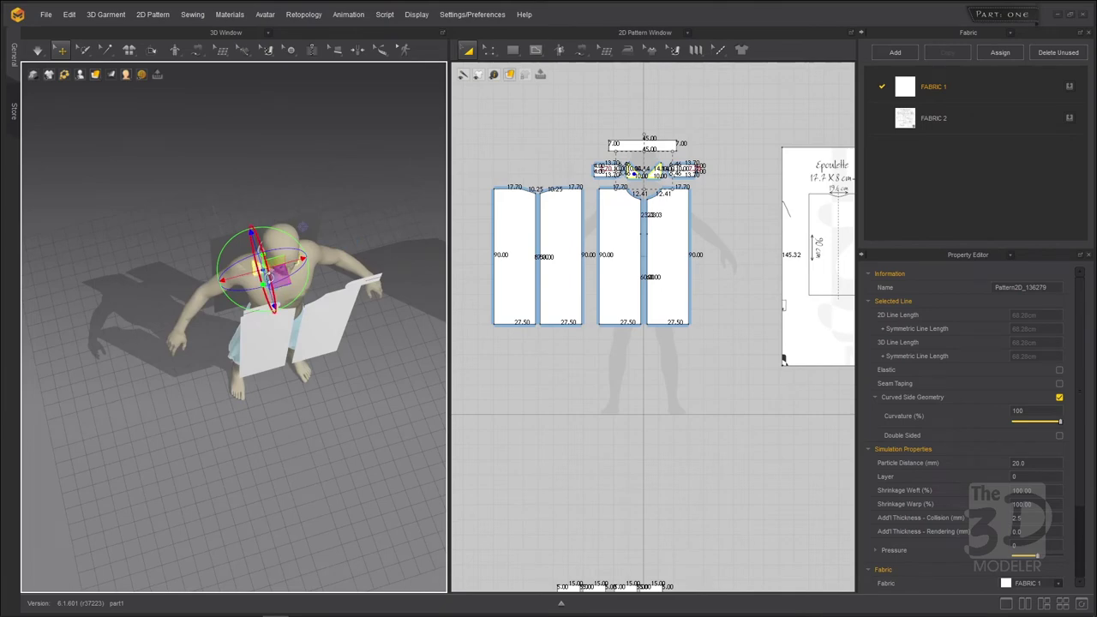
{"action": "left_click", "coordinate": [264, 304]}
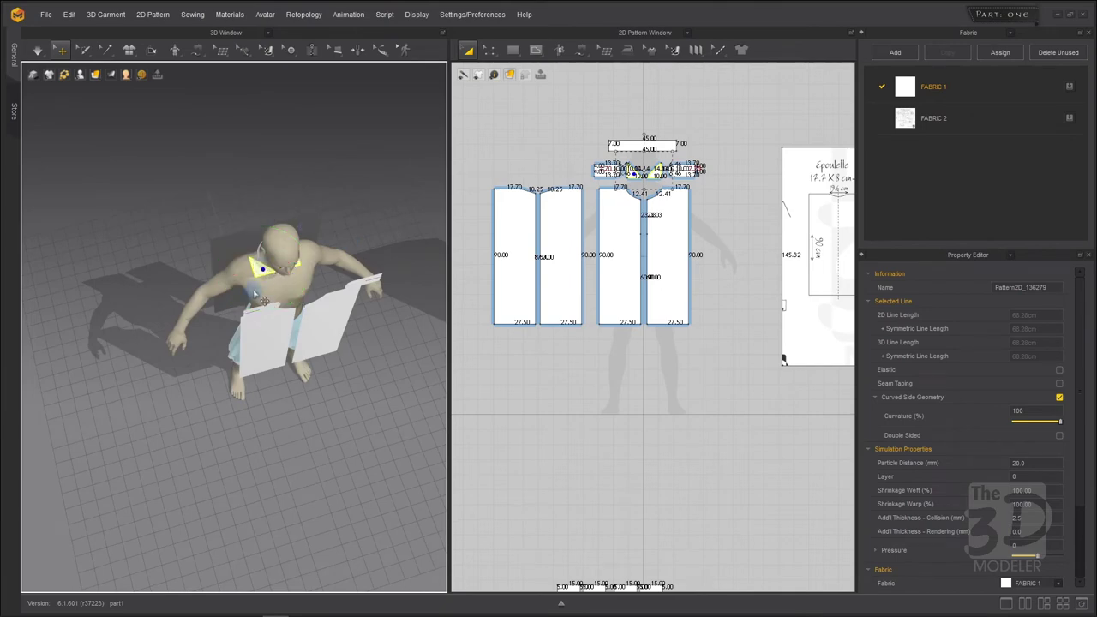
{"action": "left_click", "coordinate": [263, 272]}
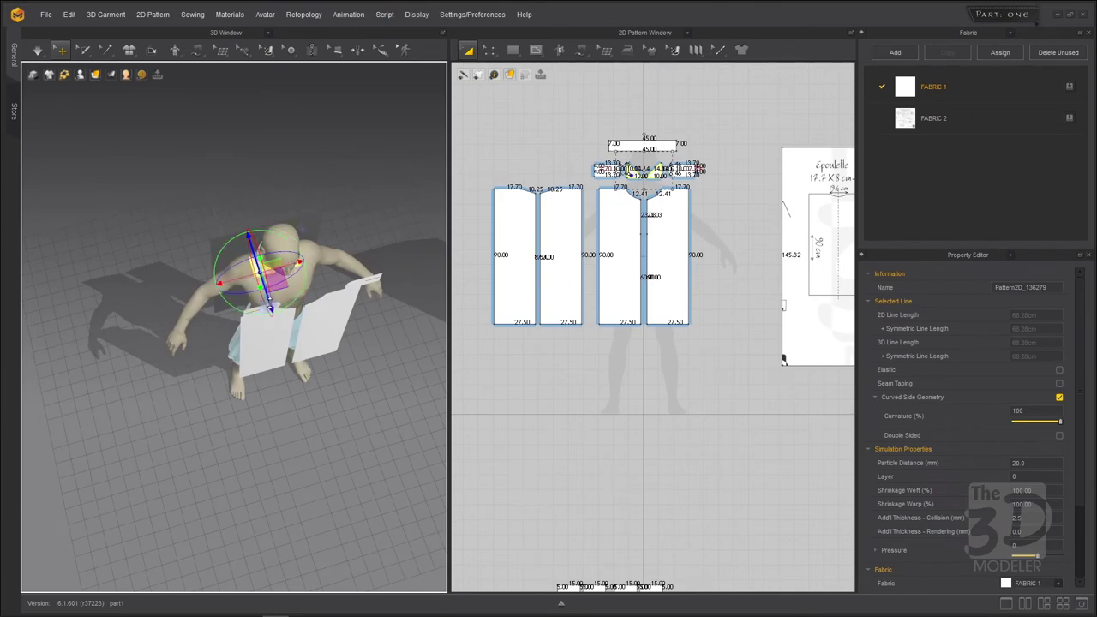
{"action": "left_click", "coordinate": [387, 413]}
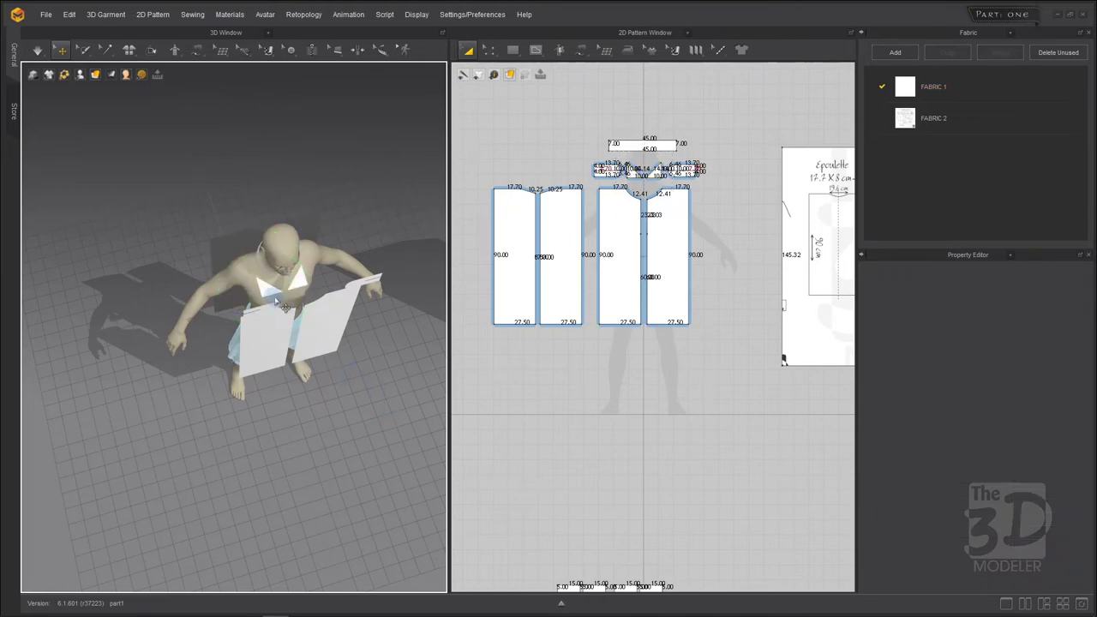
Move the neck gusset on the avatar's right side outward above the shoulder and rotate it beside the neck
{"action": "left_click", "coordinate": [247, 268]}
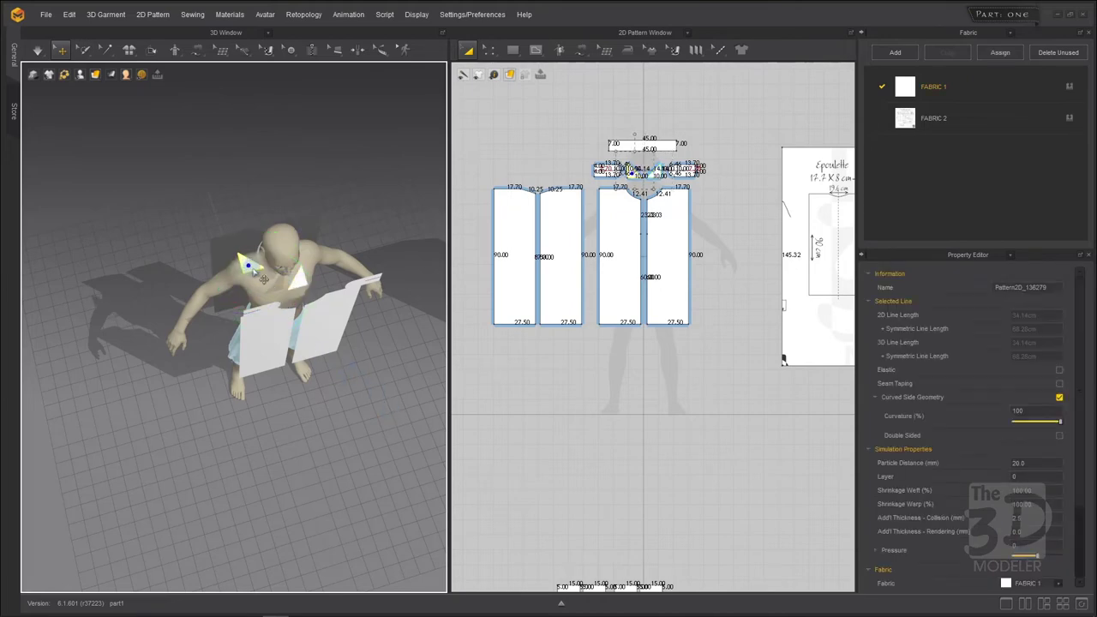
{"action": "left_click", "coordinate": [249, 266]}
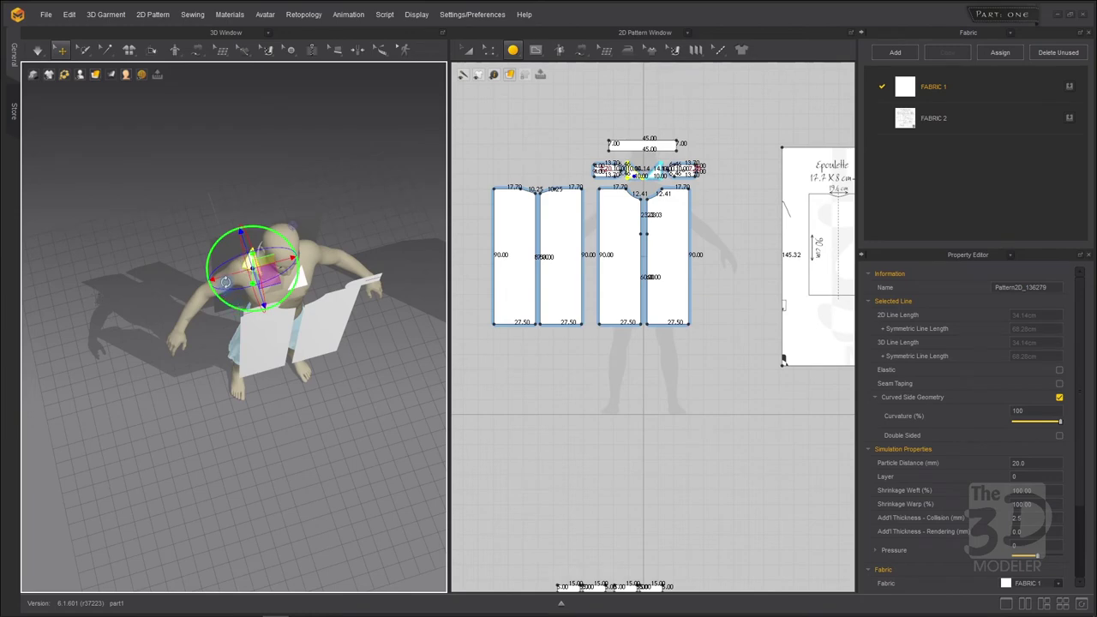
{"action": "right_click_drag", "start_coordinate": [348, 223], "coordinate": [321, 268]}
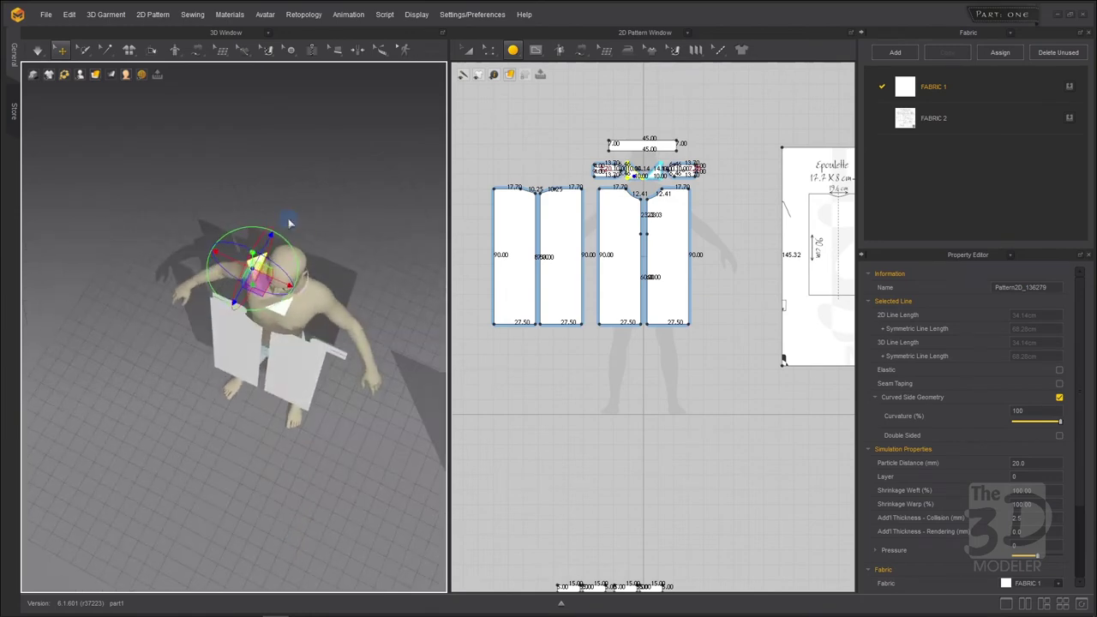
Position and rotate the other neck gusset above the avatar's left shoulder beside the neck
{"action": "left_click_drag", "start_coordinate": [295, 332], "coordinate": [325, 317]}
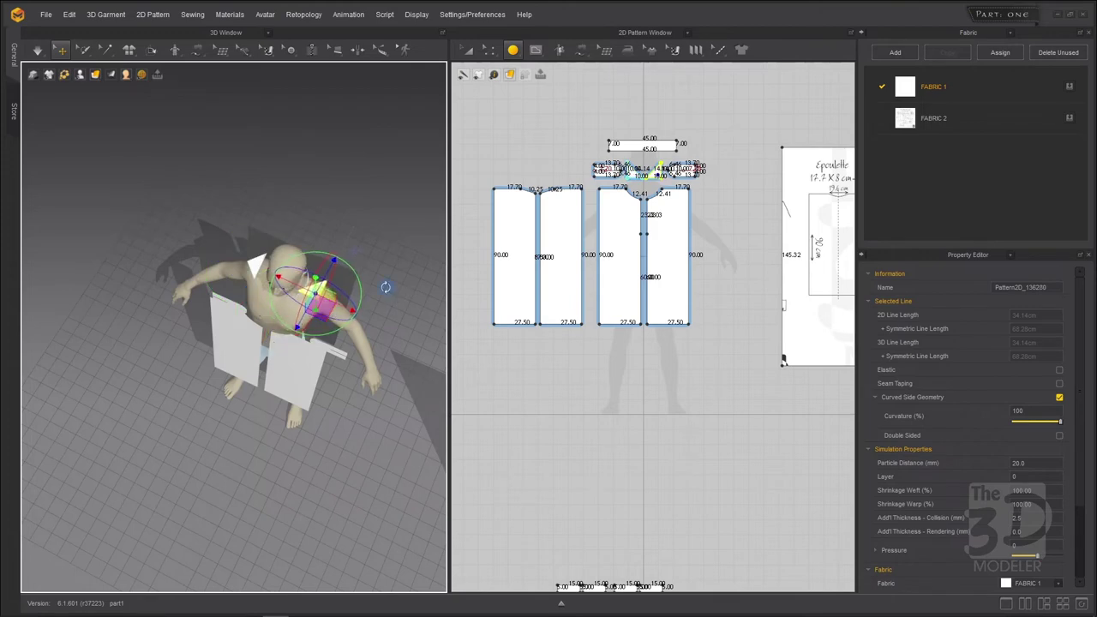
{"action": "right_click_drag", "start_coordinate": [385, 287], "coordinate": [340, 283]}
{"action": "left_click_drag", "start_coordinate": [346, 346], "coordinate": [351, 343]}
{"action": "left_click", "coordinate": [326, 184]}
Freeze both epaulettes and move them down out of the way, near the avatar's feet
{"action": "right_click_drag", "start_coordinate": [218, 232], "coordinate": [346, 186]}
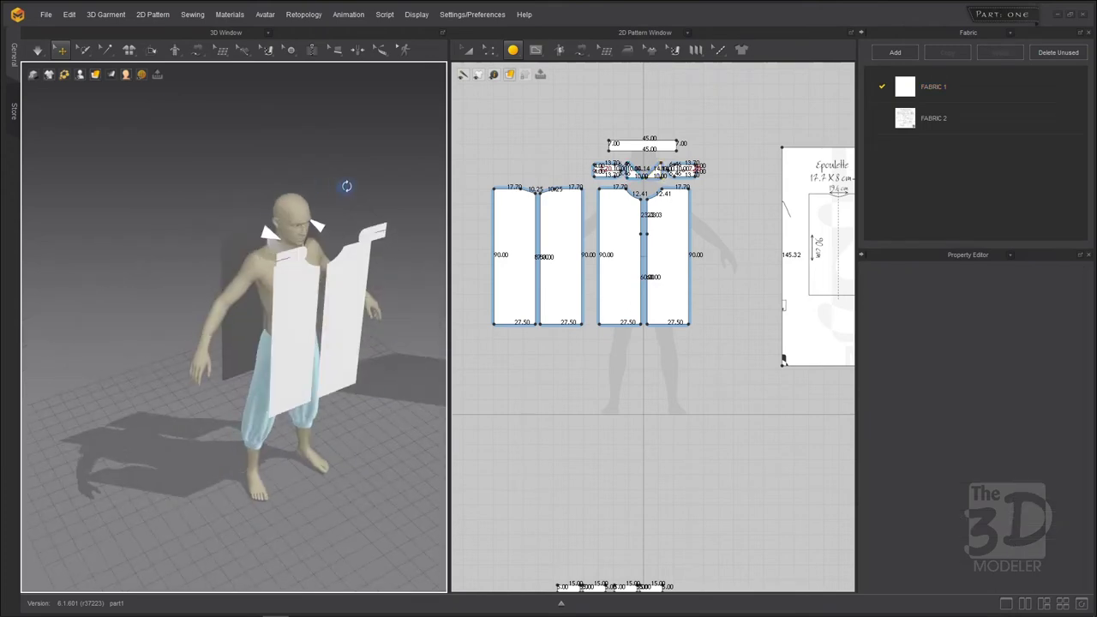
{"action": "left_click", "coordinate": [381, 238]}
{"action": "left_click", "coordinate": [291, 257]}
{"action": "right_click", "coordinate": [291, 260]}
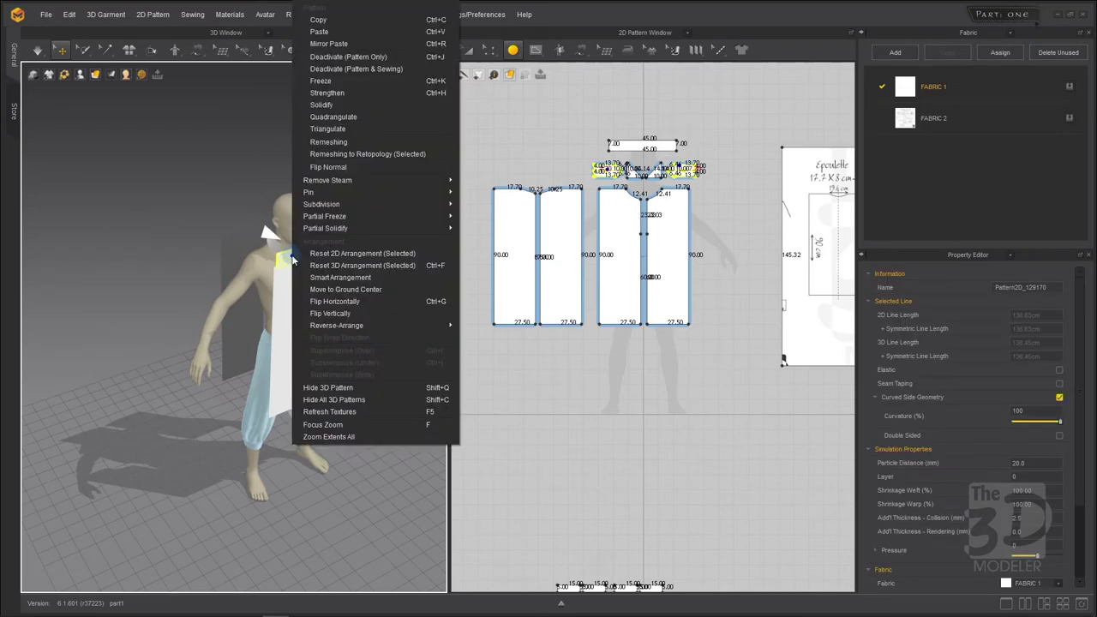
{"action": "left_click", "coordinate": [321, 80]}
{"action": "key", "text": "space"}
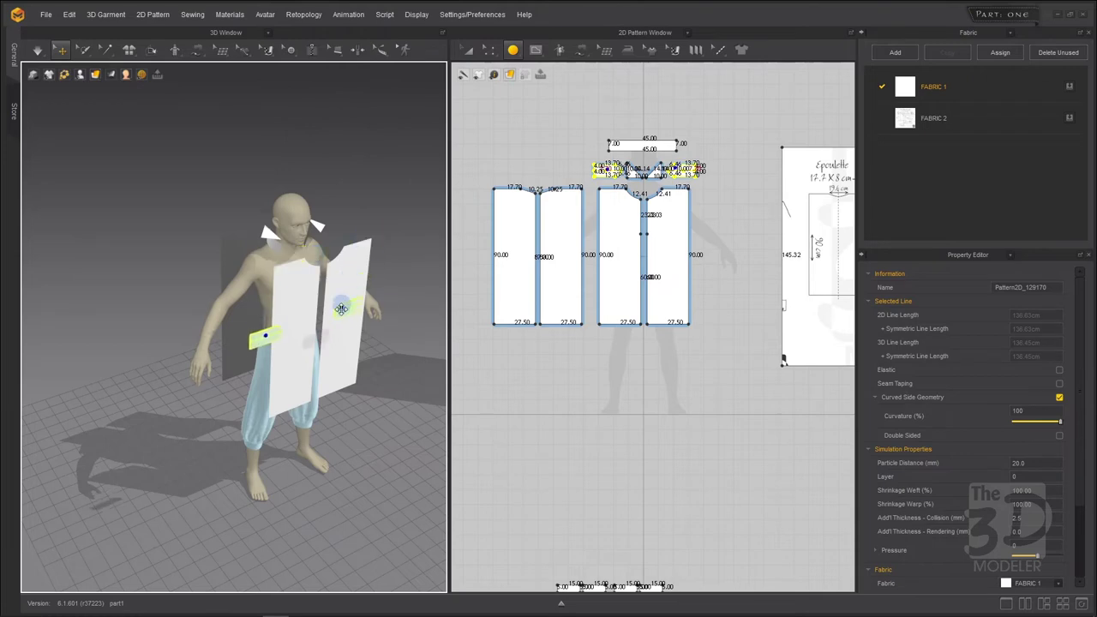
{"action": "left_click", "coordinate": [364, 188]}
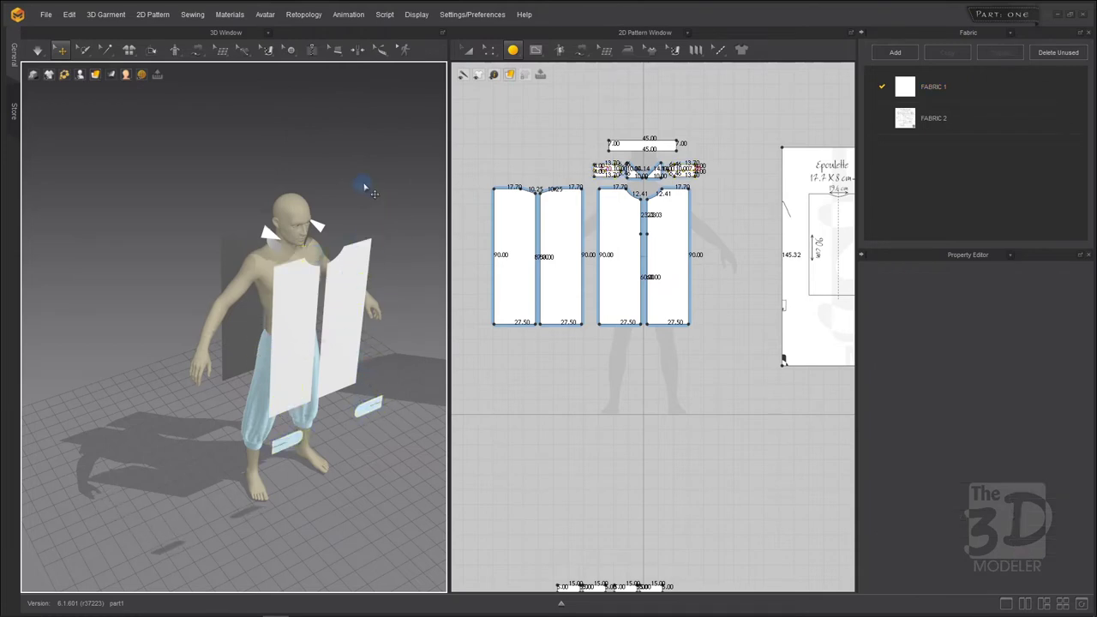
Examine the collar's division marks and dimensions on the pattern reference sheet
{"action": "mouse_move", "coordinate": [362, 182]}
{"action": "right_mouse_down"}
{"action": "mouse_move", "coordinate": [249, 183]}
{"action": "mouse_move", "coordinate": [352, 191]}
{"action": "right_mouse_up"}
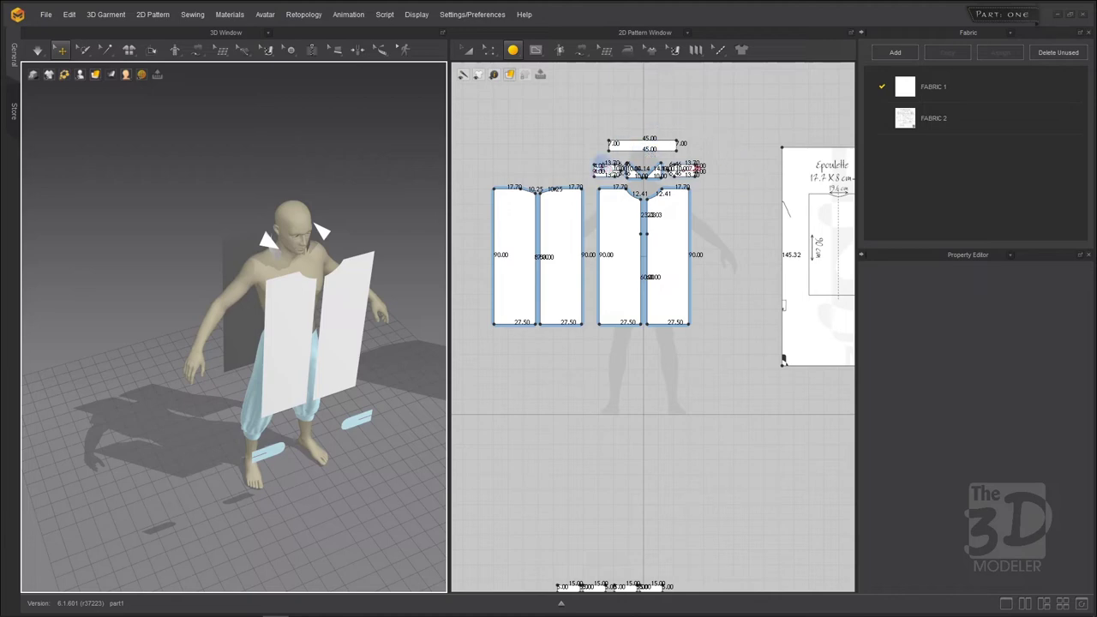
{"action": "scroll", "coordinate": [475, 194], "scroll_direction": "down", "scroll_amount": 3}
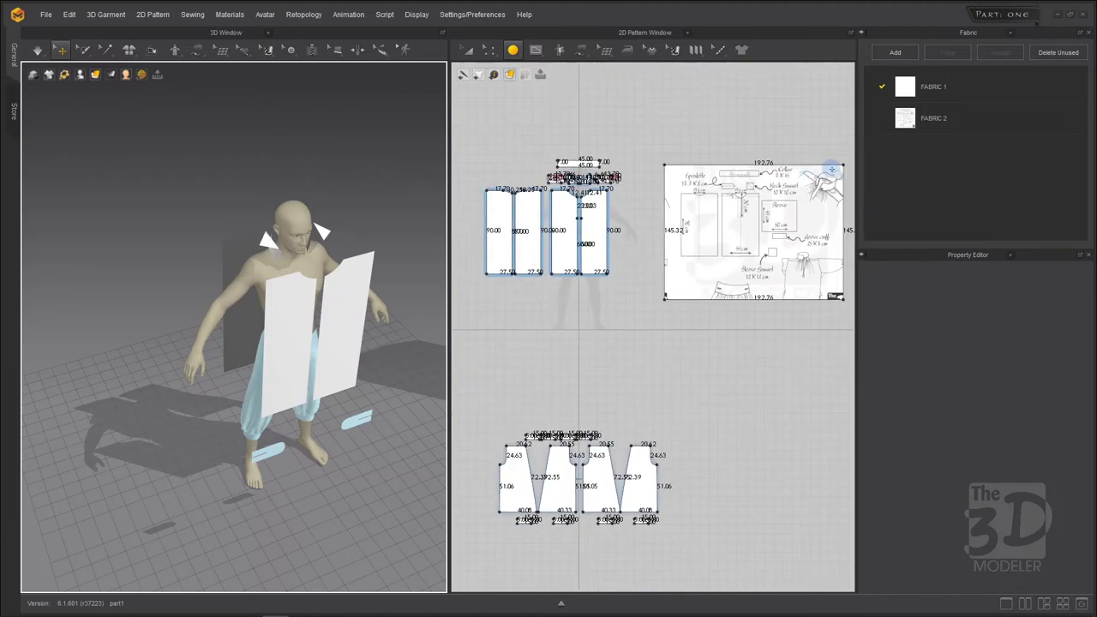
{"action": "scroll", "coordinate": [831, 168], "scroll_direction": "up", "scroll_amount": 3}
{"action": "scroll", "coordinate": [652, 146], "scroll_direction": "up", "scroll_amount": 4}
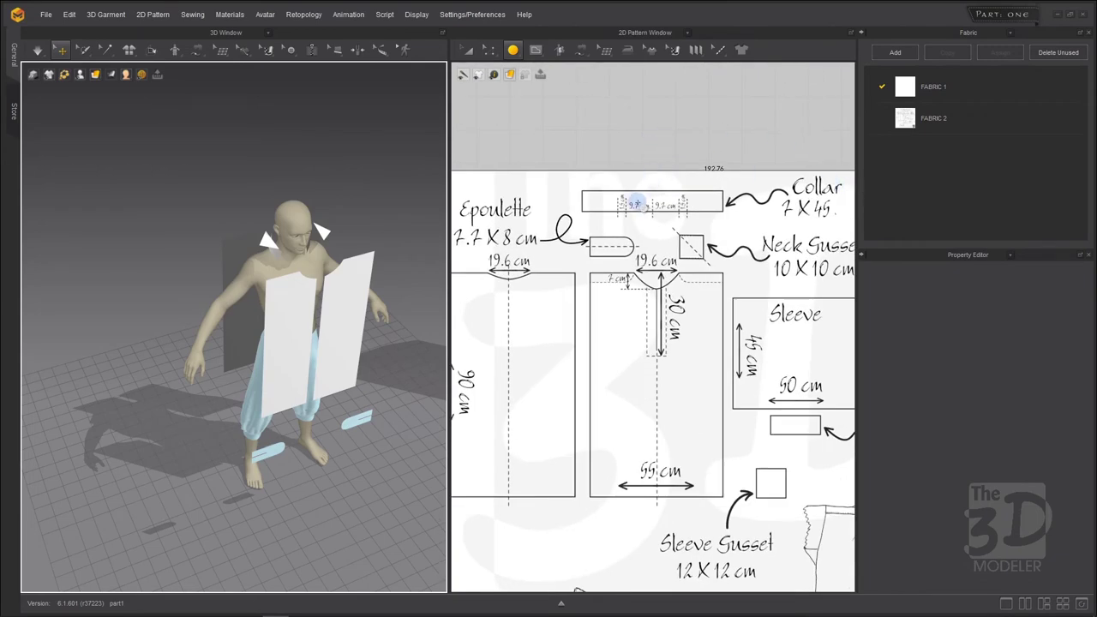
{"action": "scroll", "coordinate": [652, 215], "scroll_direction": "up", "scroll_amount": 2}
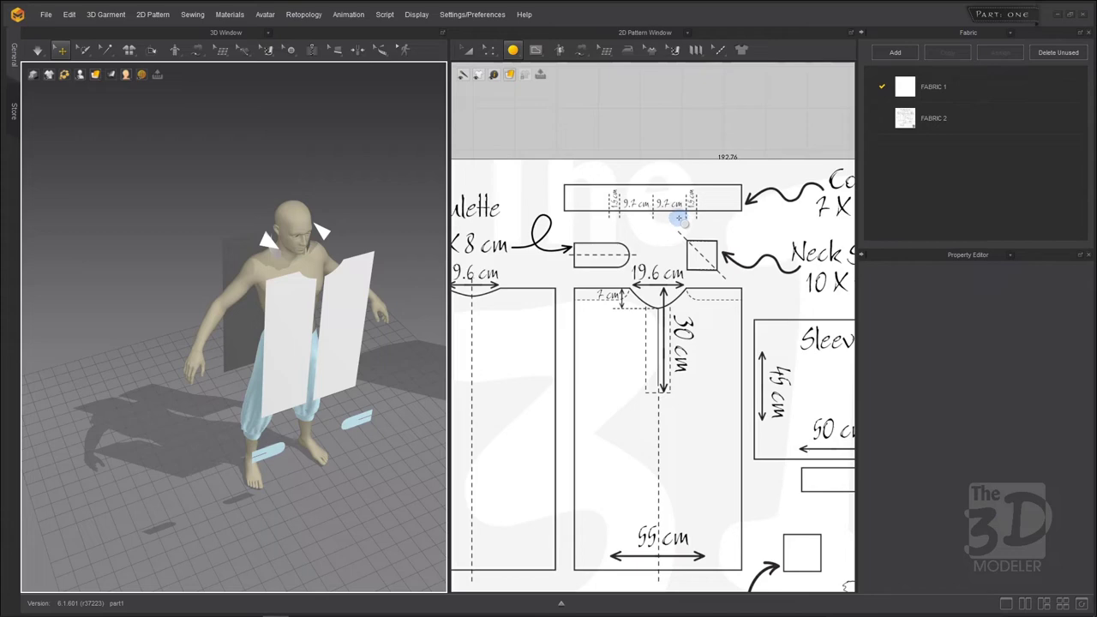
{"action": "scroll", "coordinate": [677, 217], "scroll_direction": "down", "scroll_amount": 2}
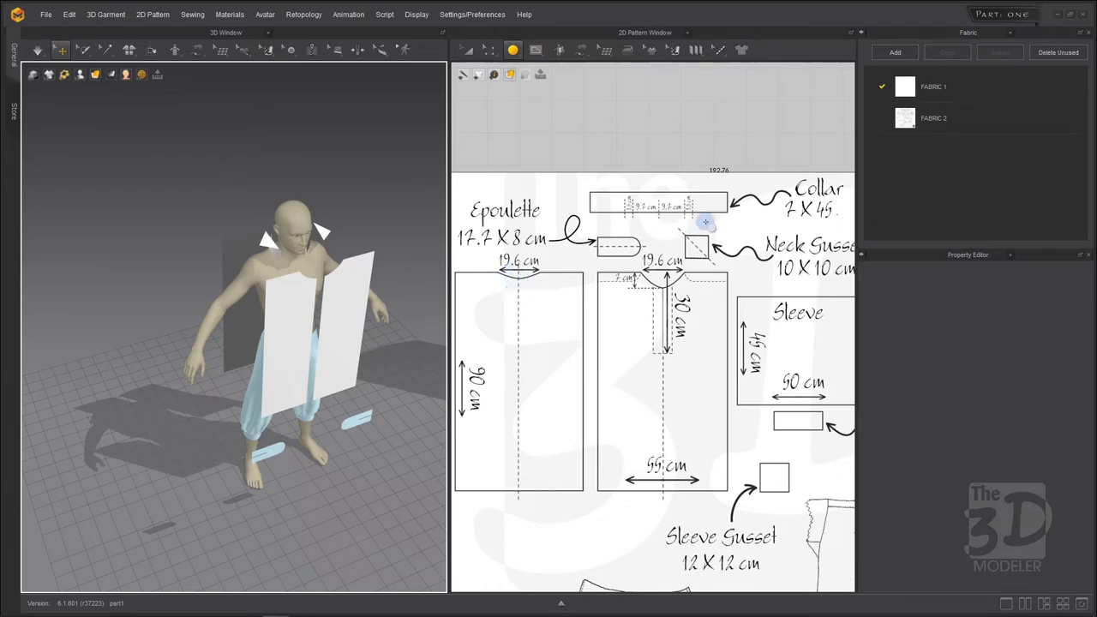
{"action": "scroll", "coordinate": [696, 221], "scroll_direction": "up", "scroll_amount": 3}
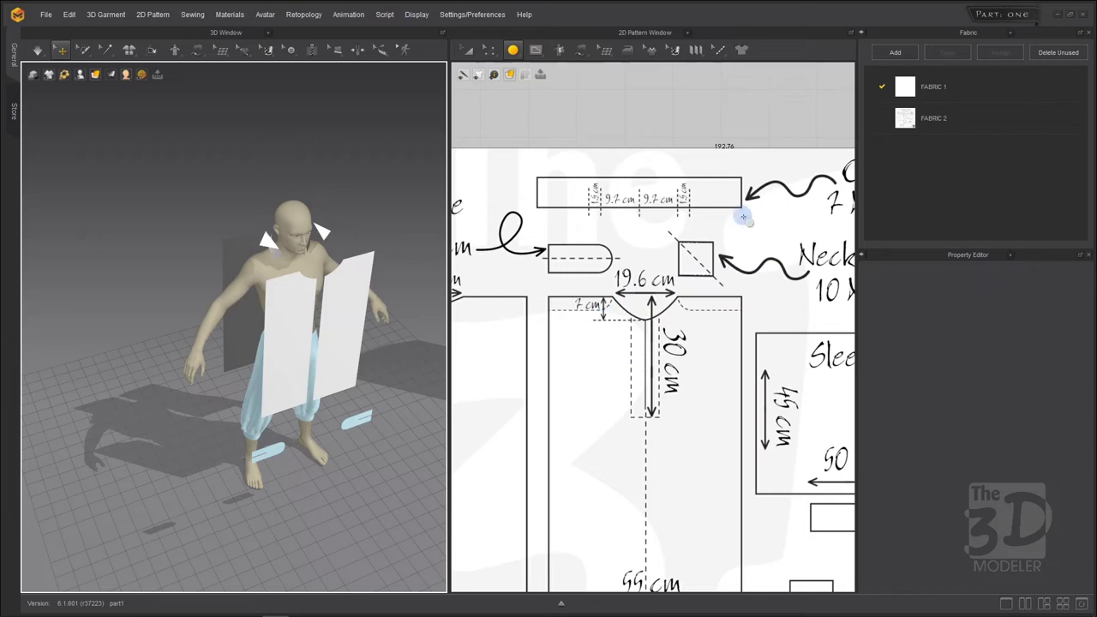
{"action": "scroll", "coordinate": [742, 219], "scroll_direction": "down", "scroll_amount": 6}
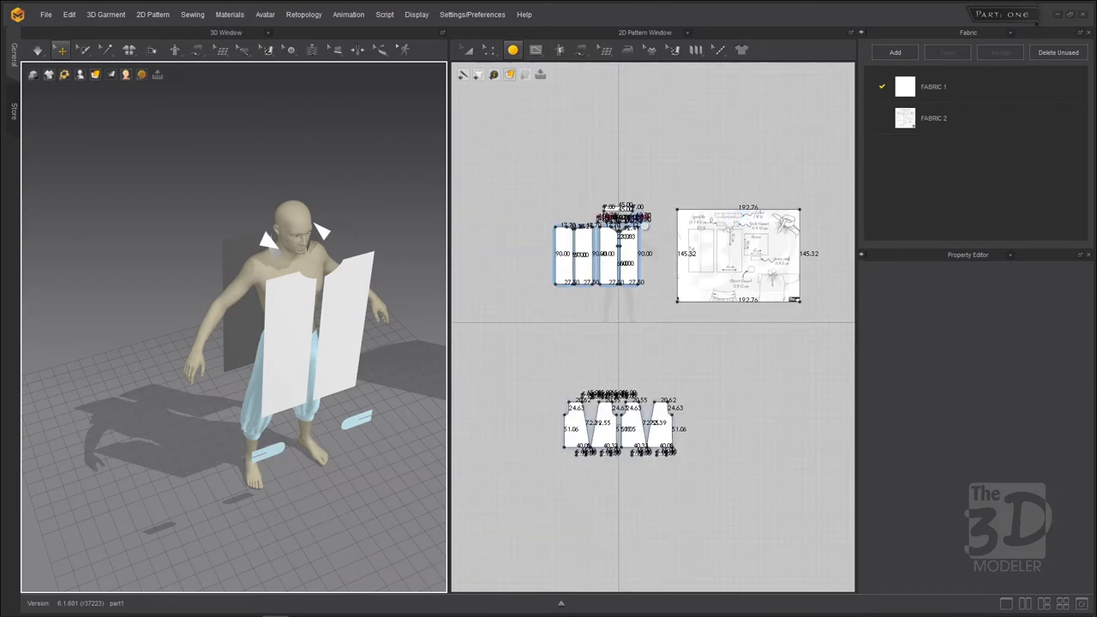
Split the collar's lower edge uniformly into 2 equal segments
{"action": "scroll", "coordinate": [616, 212], "scroll_direction": "up", "scroll_amount": 5}
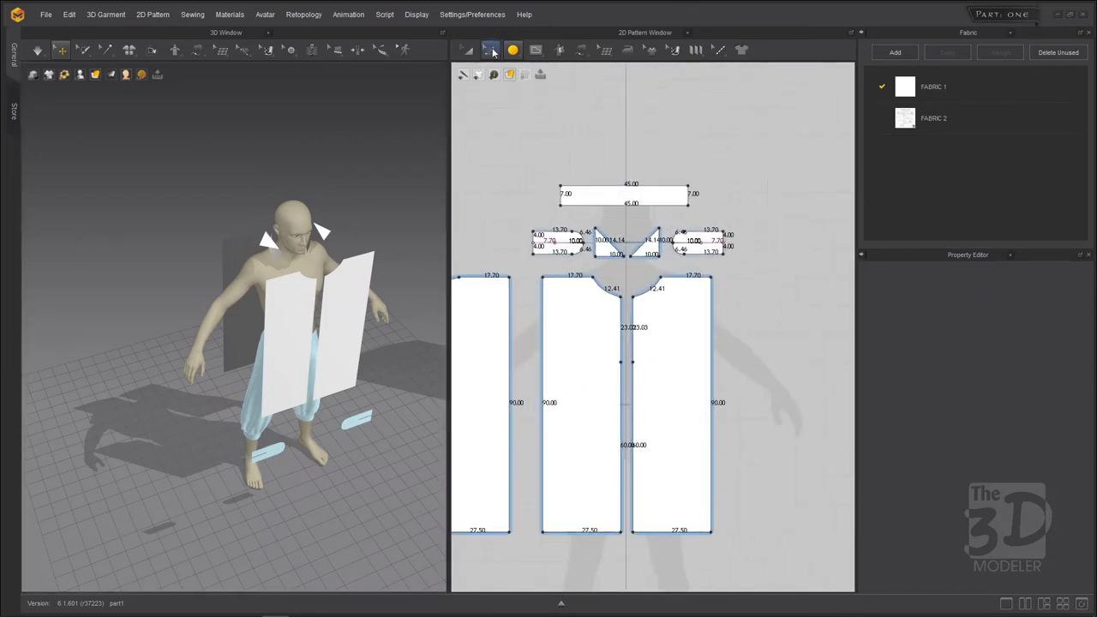
{"action": "left_click", "coordinate": [491, 52]}
{"action": "left_click", "coordinate": [513, 50]}
{"action": "left_click", "coordinate": [522, 84]}
{"action": "left_click", "coordinate": [512, 76]}
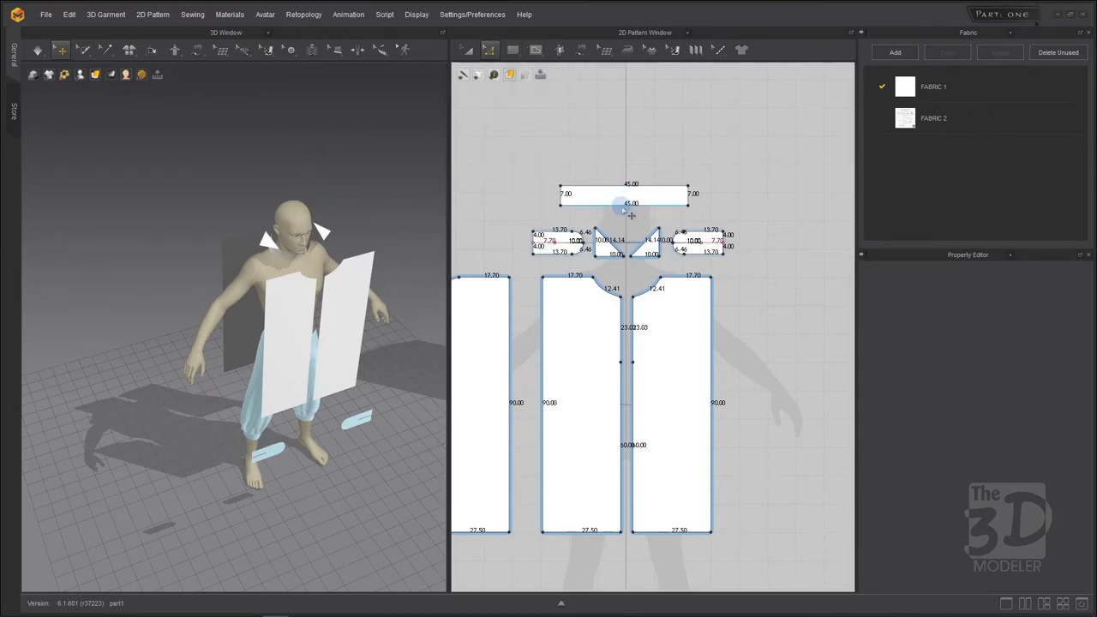
{"action": "left_click", "coordinate": [622, 206]}
{"action": "scroll", "coordinate": [622, 206], "scroll_direction": "up", "scroll_amount": 4}
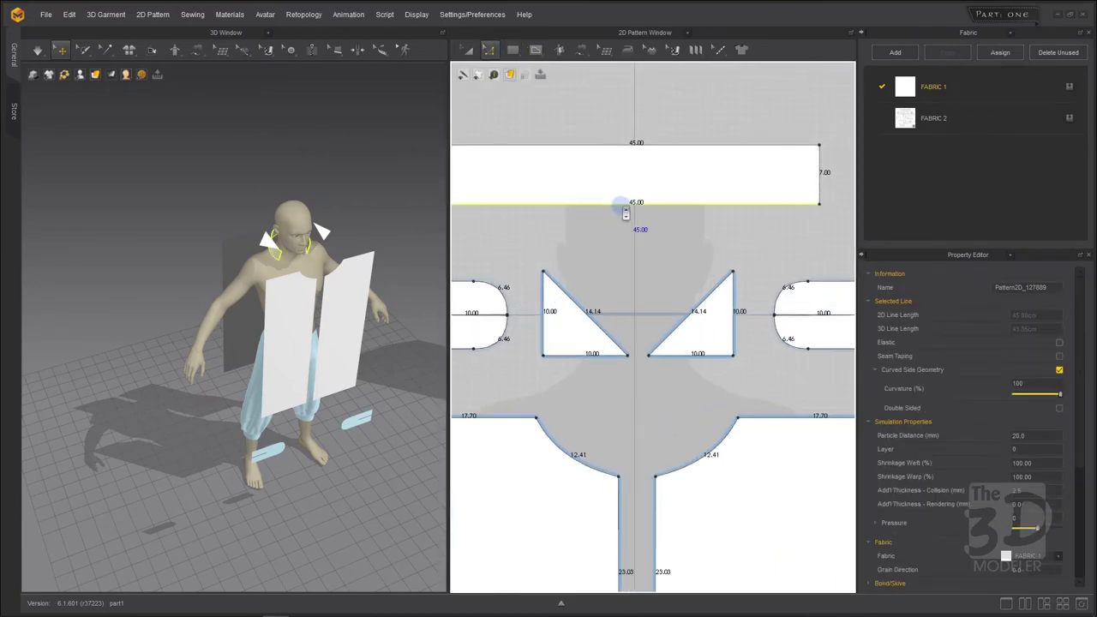
{"action": "scroll", "coordinate": [623, 207], "scroll_direction": "down", "scroll_amount": 2}
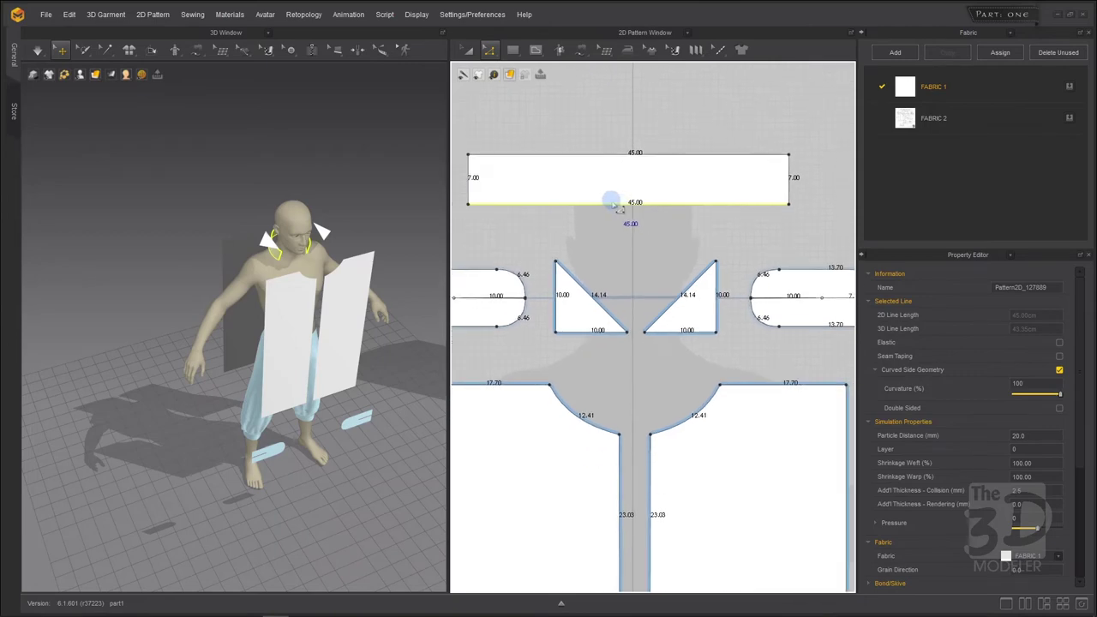
{"action": "right_click", "coordinate": [613, 204]}
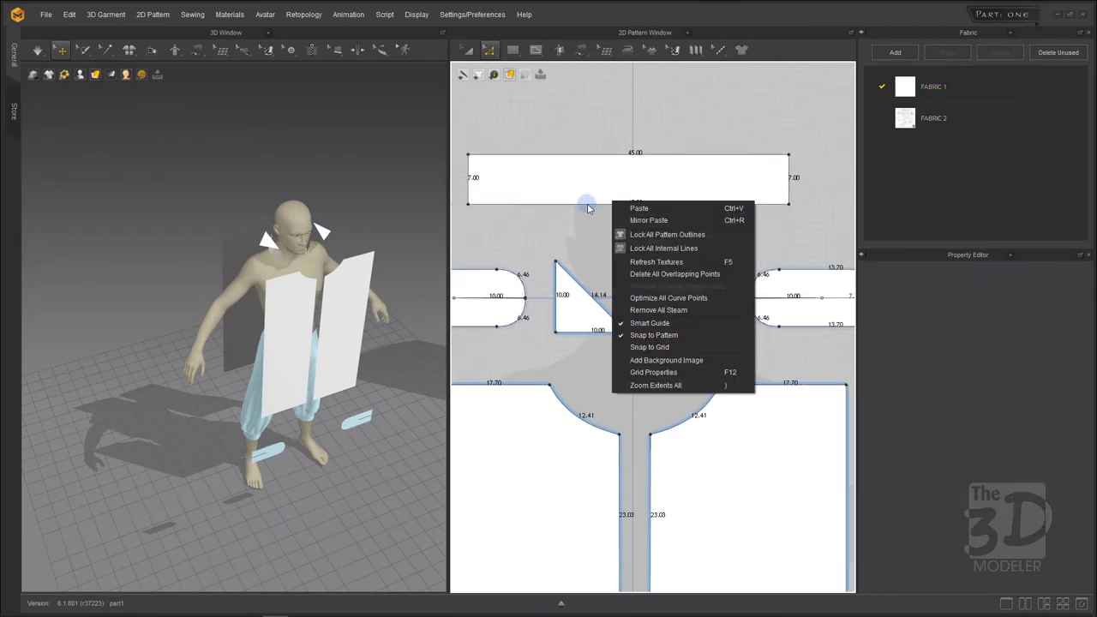
{"action": "left_click", "coordinate": [588, 205]}
{"action": "right_click", "coordinate": [588, 206]}
{"action": "left_click", "coordinate": [624, 262]}
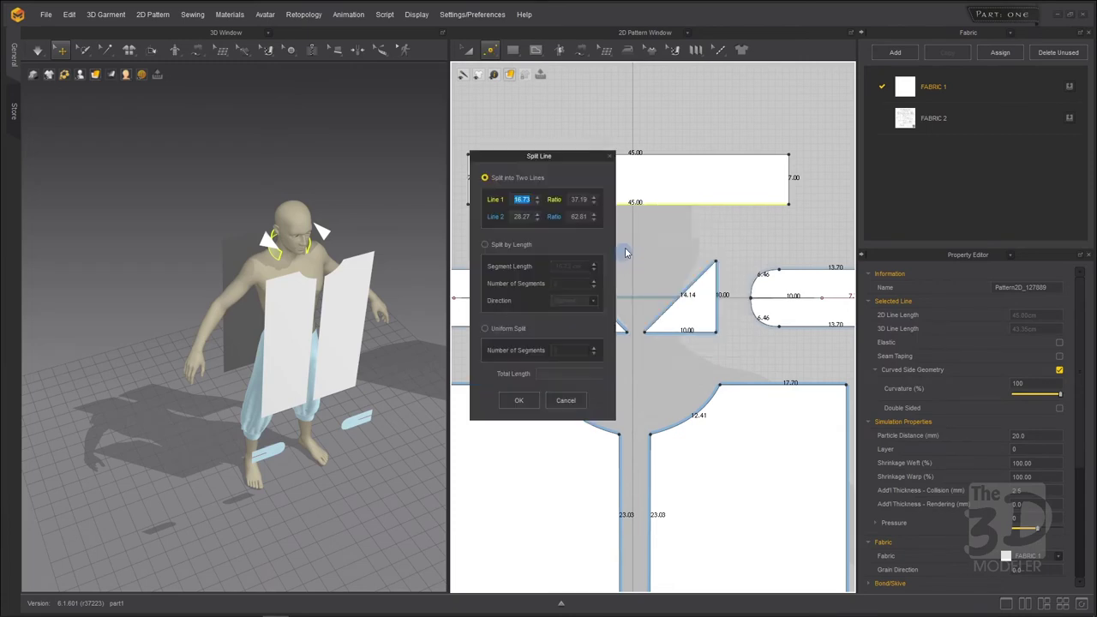
{"action": "left_click", "coordinate": [489, 329]}
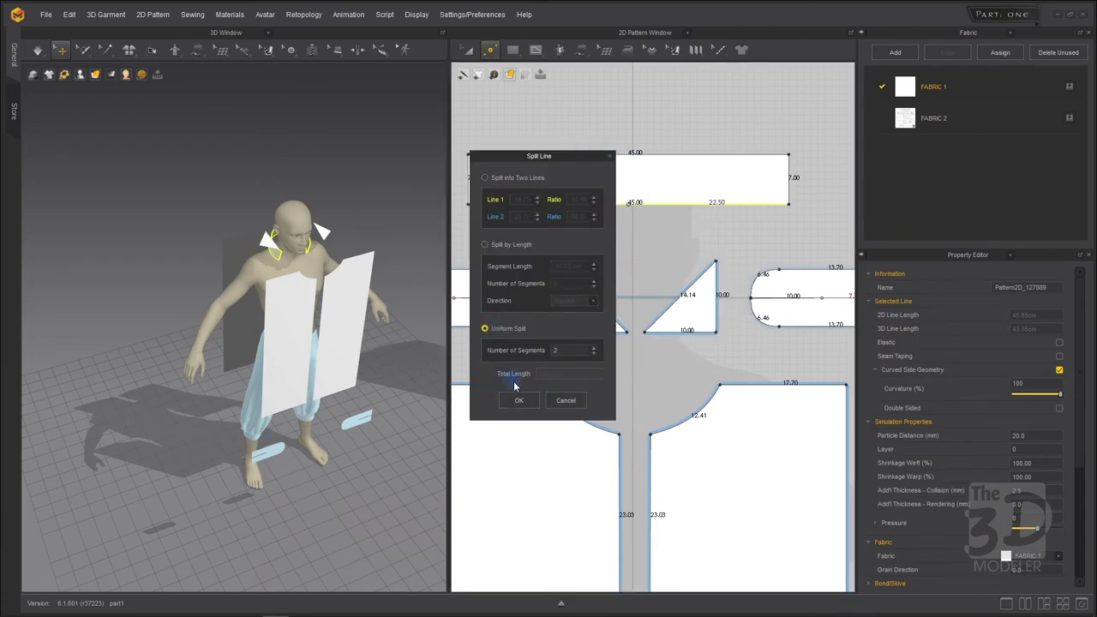
{"action": "left_click", "coordinate": [518, 400]}
Split both halves of the collar's lower edge at 9.7 cm from the centre point
{"action": "left_click", "coordinate": [601, 205]}
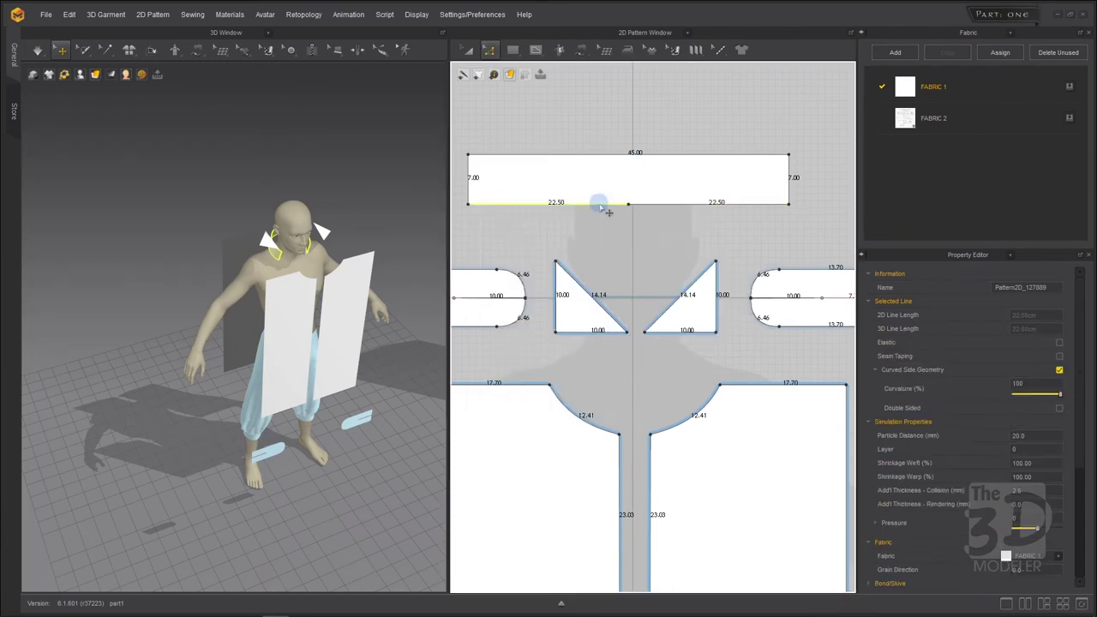
{"action": "right_click", "coordinate": [600, 207]}
{"action": "left_click", "coordinate": [630, 263]}
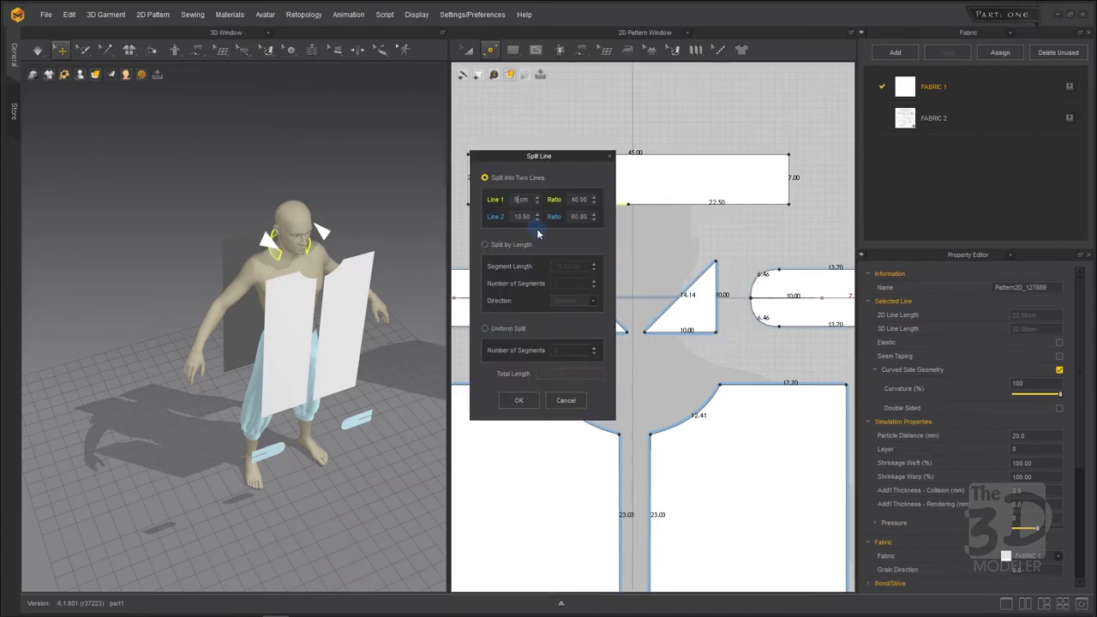
{"action": "left_click", "coordinate": [535, 404]}
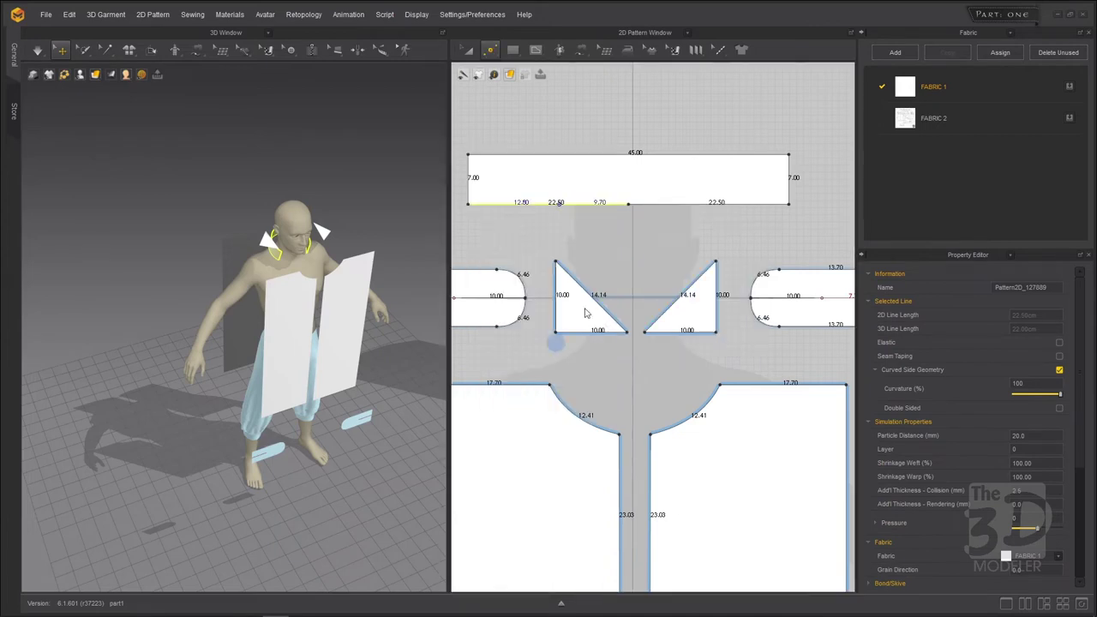
{"action": "right_click", "coordinate": [660, 207]}
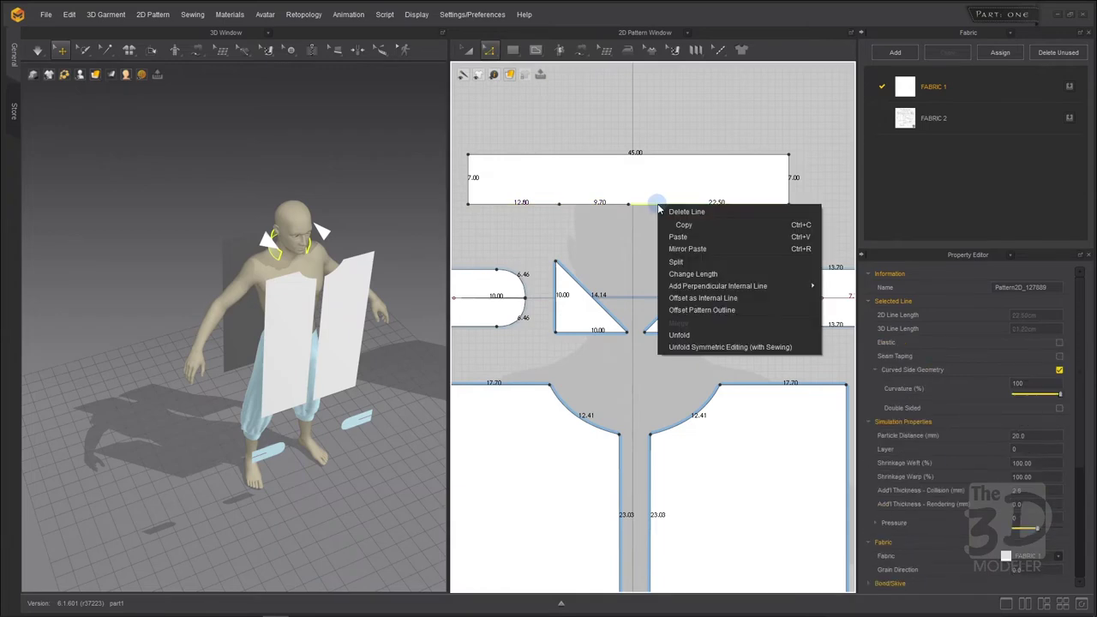
{"action": "left_click", "coordinate": [672, 259]}
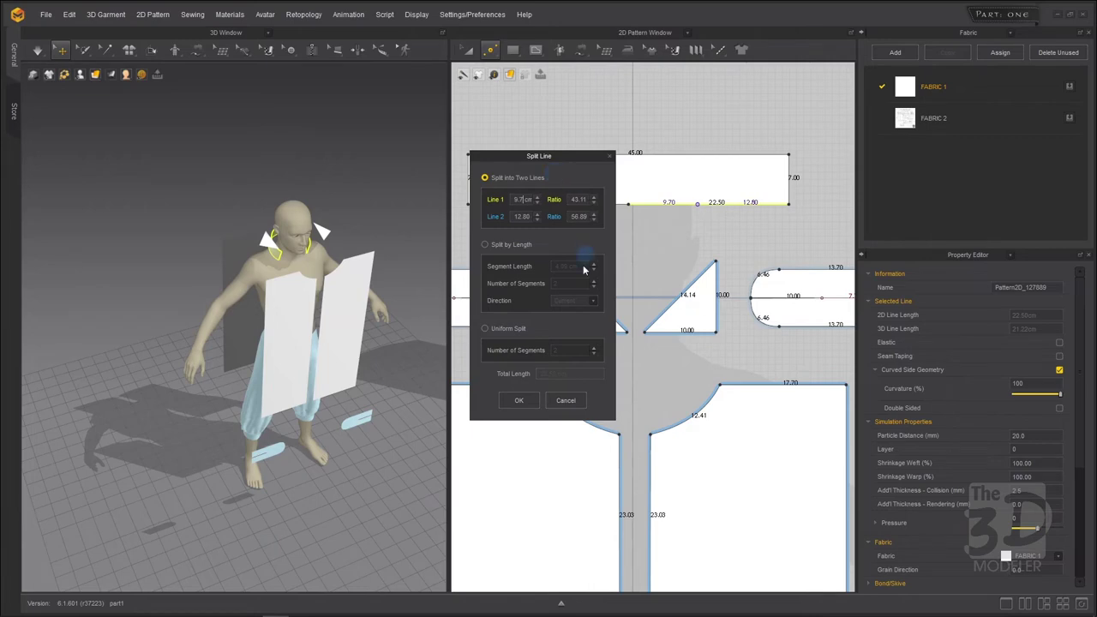
{"action": "left_click", "coordinate": [520, 400]}
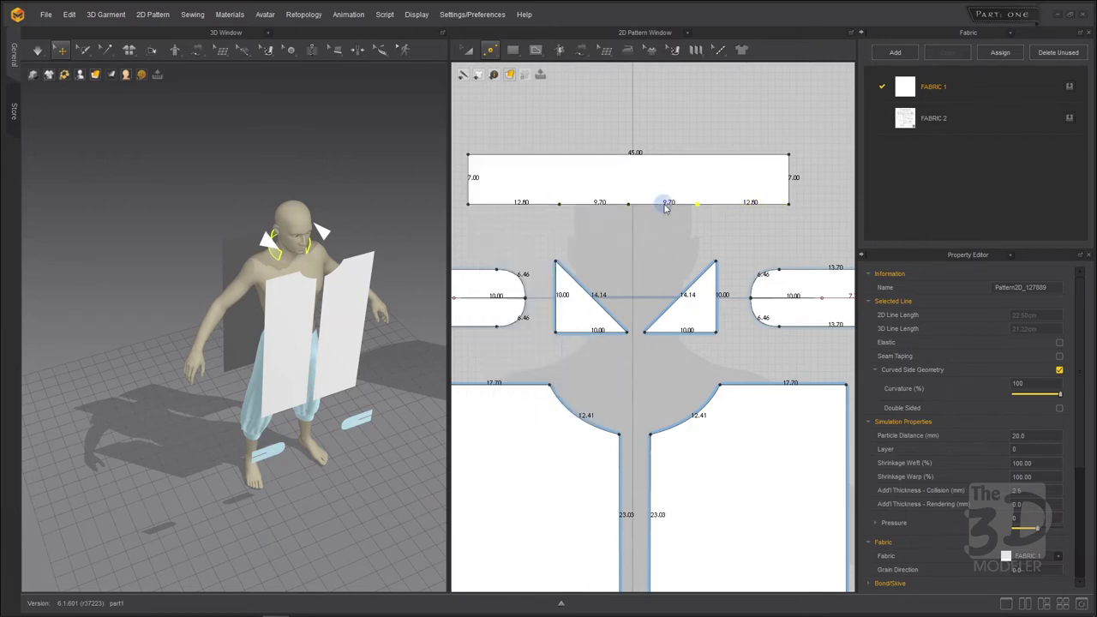
Split each outer segment of the collar's lower edge at 1.5 cm from its inner end
{"action": "right_click", "coordinate": [546, 206]}
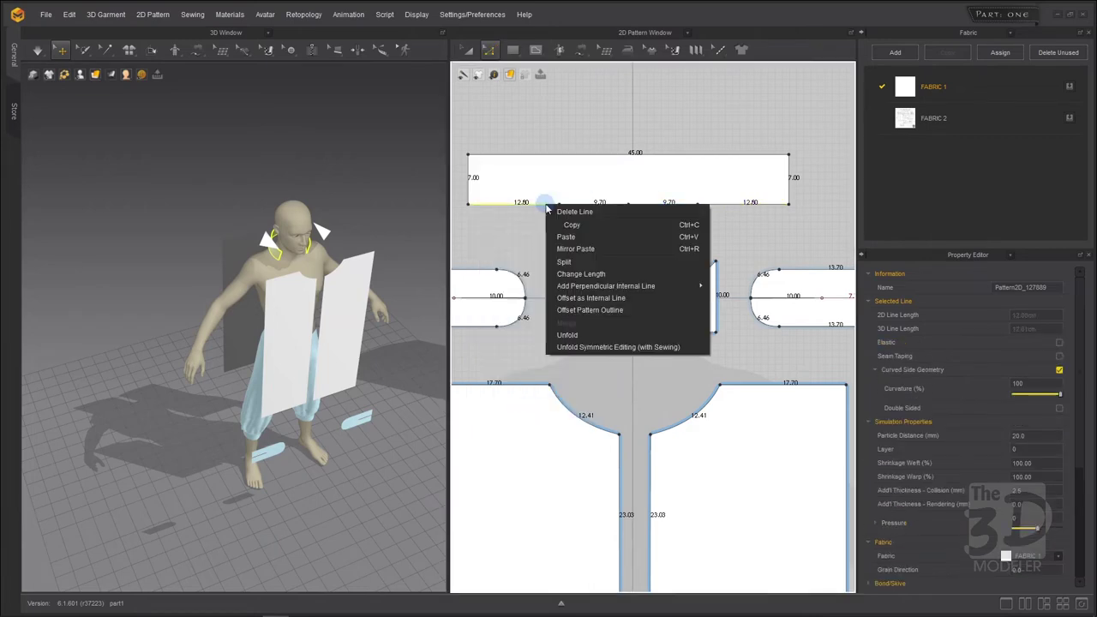
{"action": "left_click", "coordinate": [566, 253]}
{"action": "left_click", "coordinate": [482, 205]}
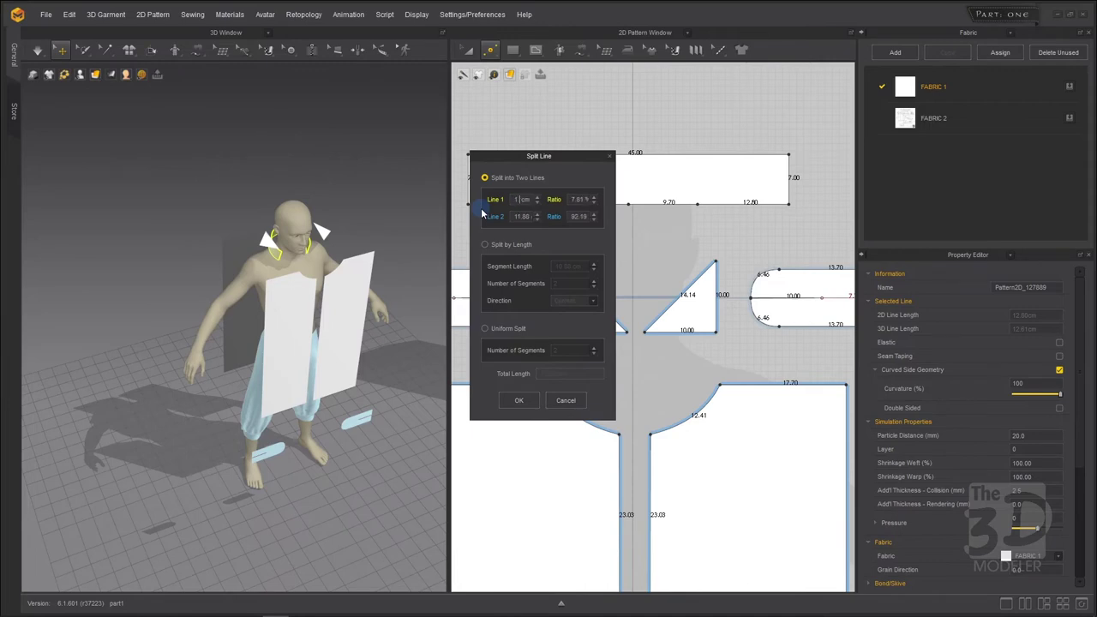
{"action": "type", "text": "1.5"}
{"action": "left_click", "coordinate": [520, 400]}
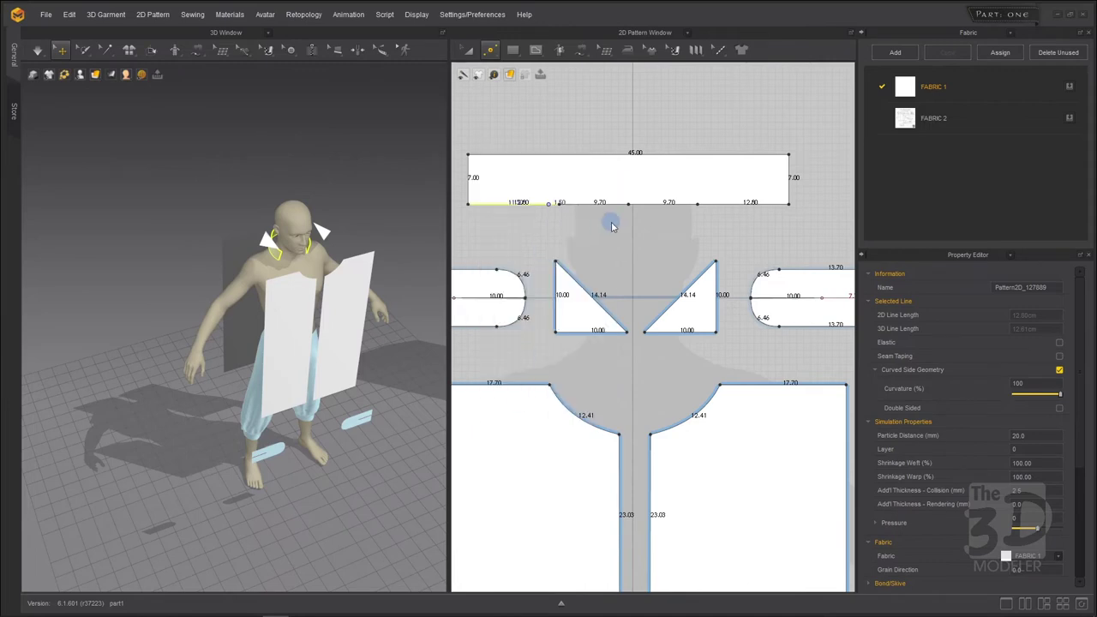
{"action": "left_click", "coordinate": [717, 208]}
{"action": "right_click", "coordinate": [718, 210]}
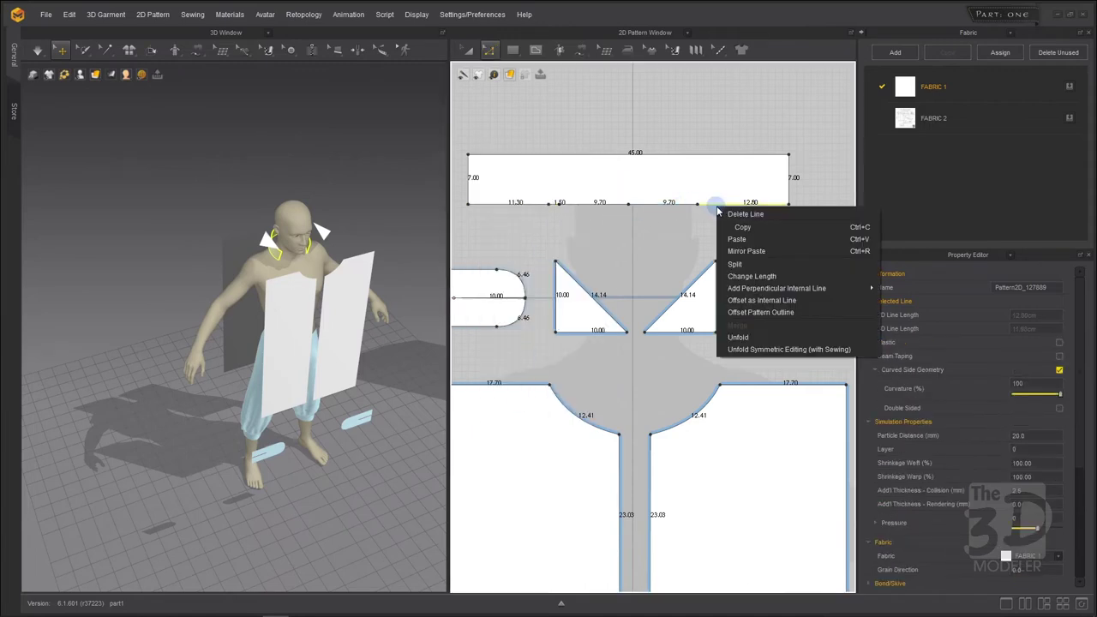
{"action": "left_click", "coordinate": [761, 264]}
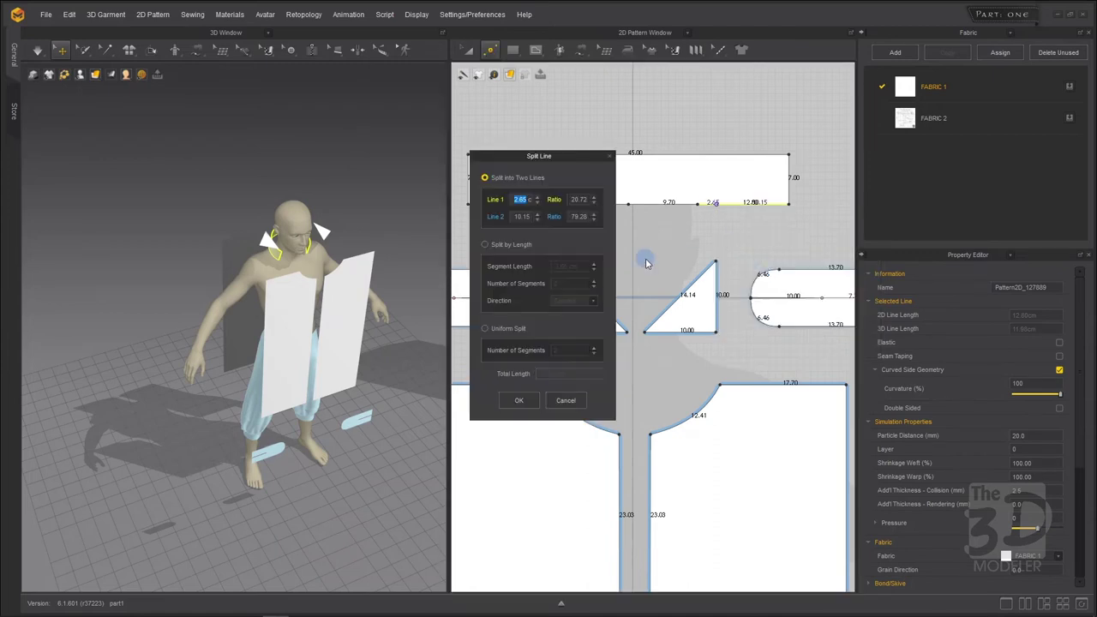
{"action": "type", "text": "1.5"}
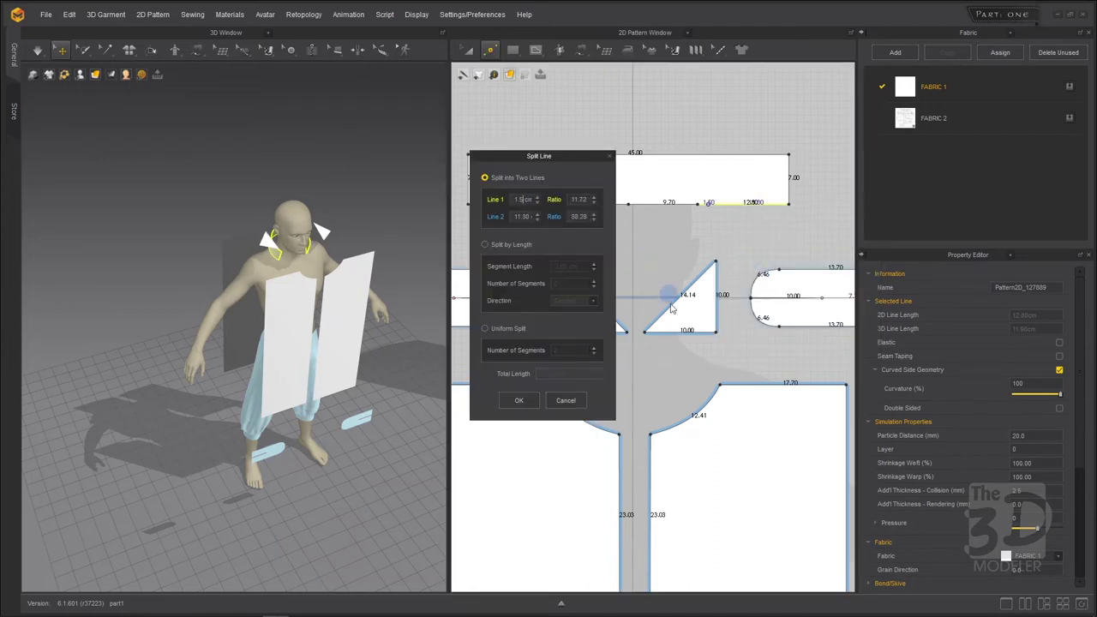
{"action": "left_click", "coordinate": [521, 401]}
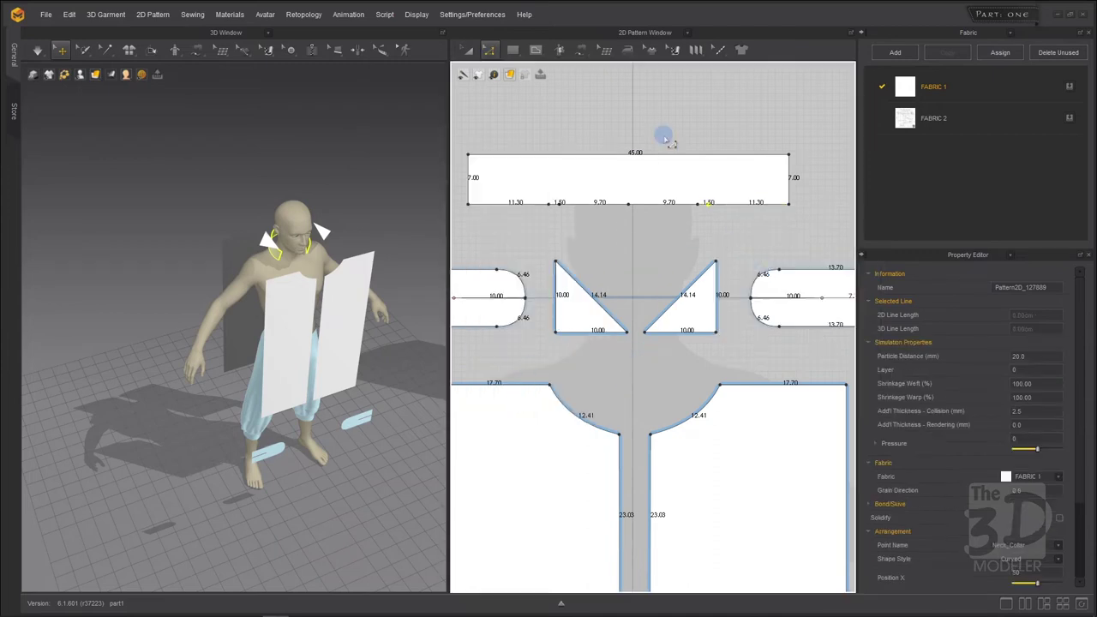
{"action": "left_click", "coordinate": [595, 130]}
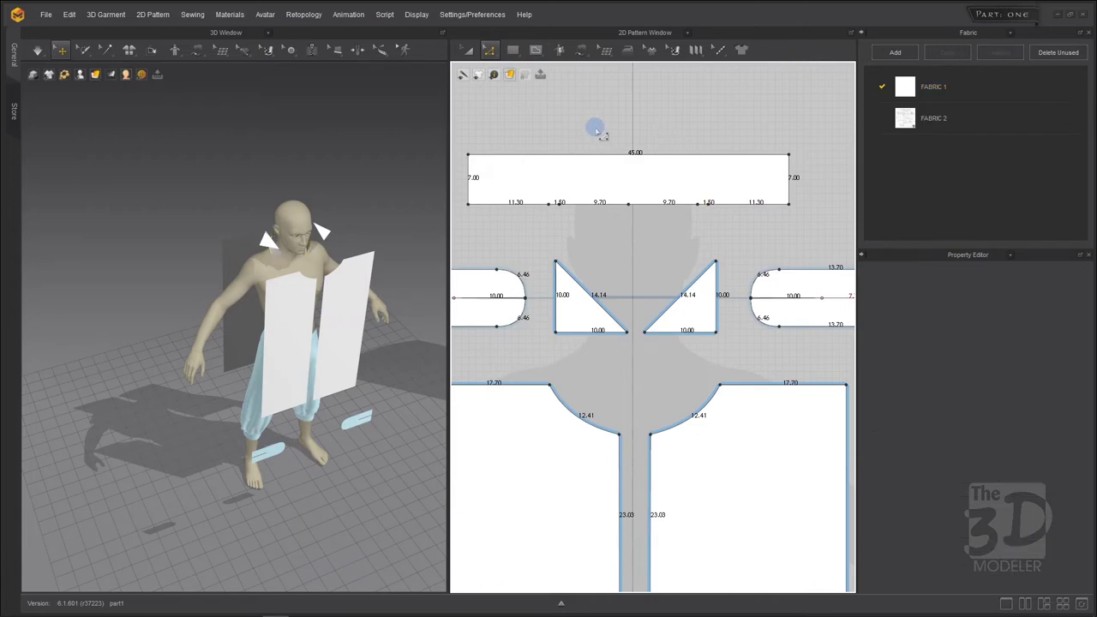
Examine the arranged garment pieces from behind the avatar and the sewing tools available for joining them
{"action": "scroll", "coordinate": [597, 130], "scroll_direction": "down", "scroll_amount": 2}
{"action": "right_click_drag", "start_coordinate": [178, 221], "coordinate": [420, 210]}
{"action": "scroll", "coordinate": [274, 178], "scroll_direction": "up", "scroll_amount": 5}
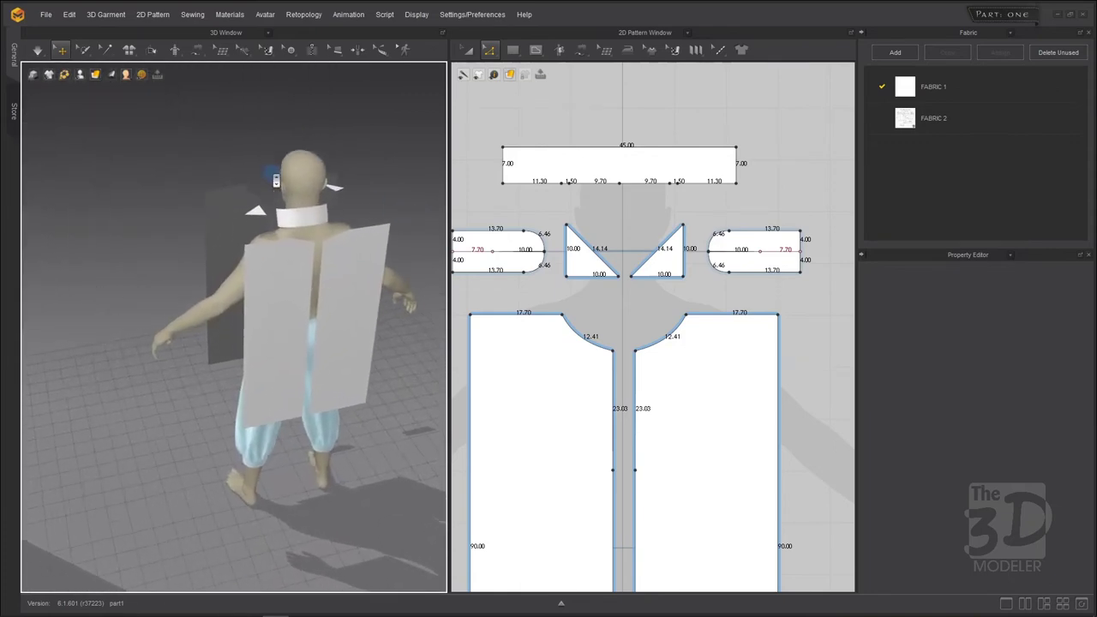
{"action": "middle_click_drag", "start_coordinate": [263, 137], "coordinate": [194, 151]}
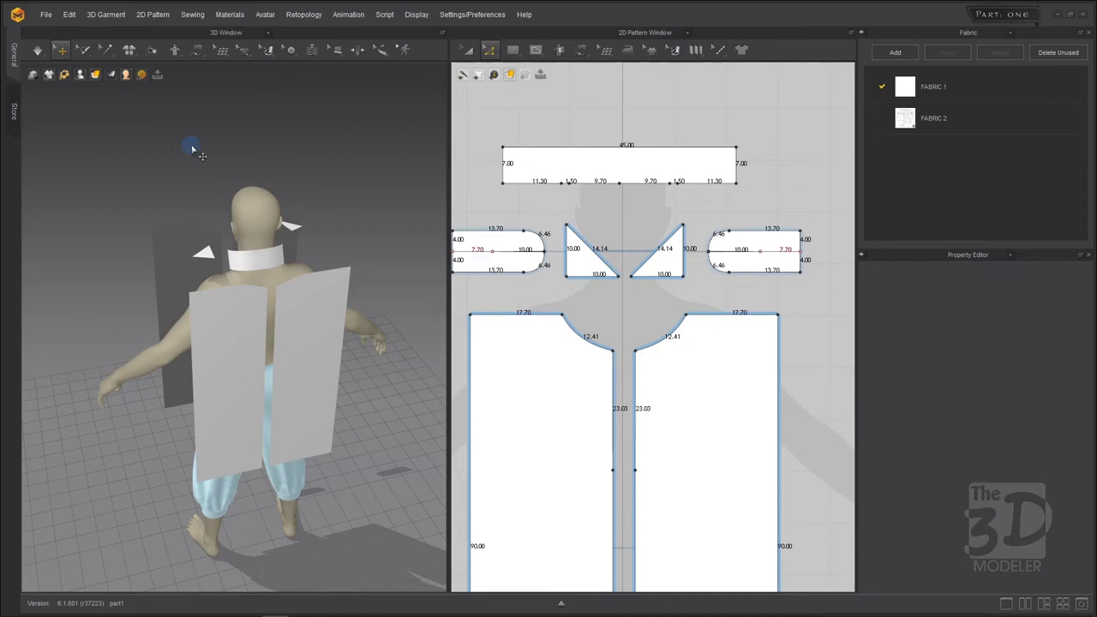
{"action": "left_click", "coordinate": [196, 50]}
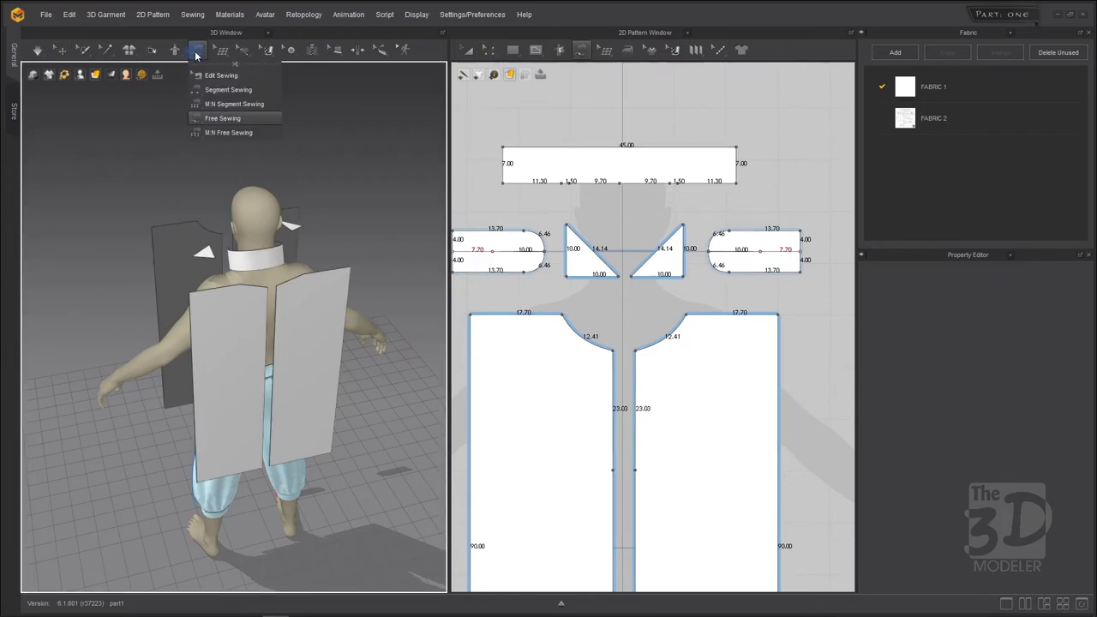
{"action": "left_click", "coordinate": [590, 94]}
{"action": "mouse_move", "coordinate": [581, 50]}
{"action": "left_mouse_down"}
{"action": "mouse_move", "coordinate": [588, 103]}
{"action": "mouse_move", "coordinate": [582, 84]}
{"action": "left_mouse_up"}
{"action": "left_click", "coordinate": [584, 53]}
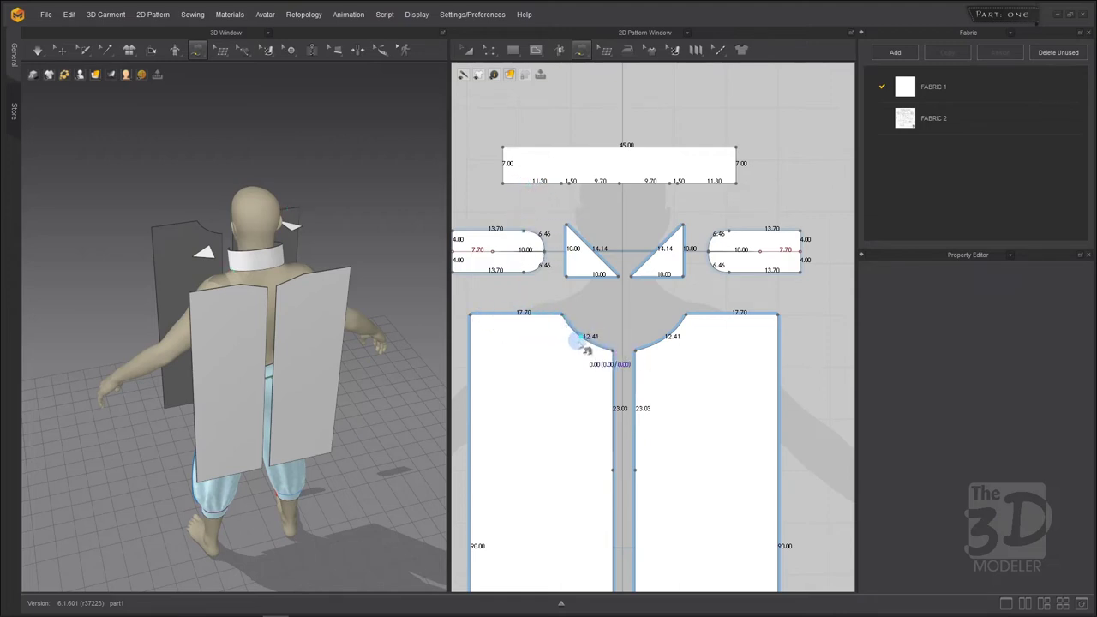
{"action": "scroll", "coordinate": [702, 313], "scroll_direction": "down", "scroll_amount": 3}
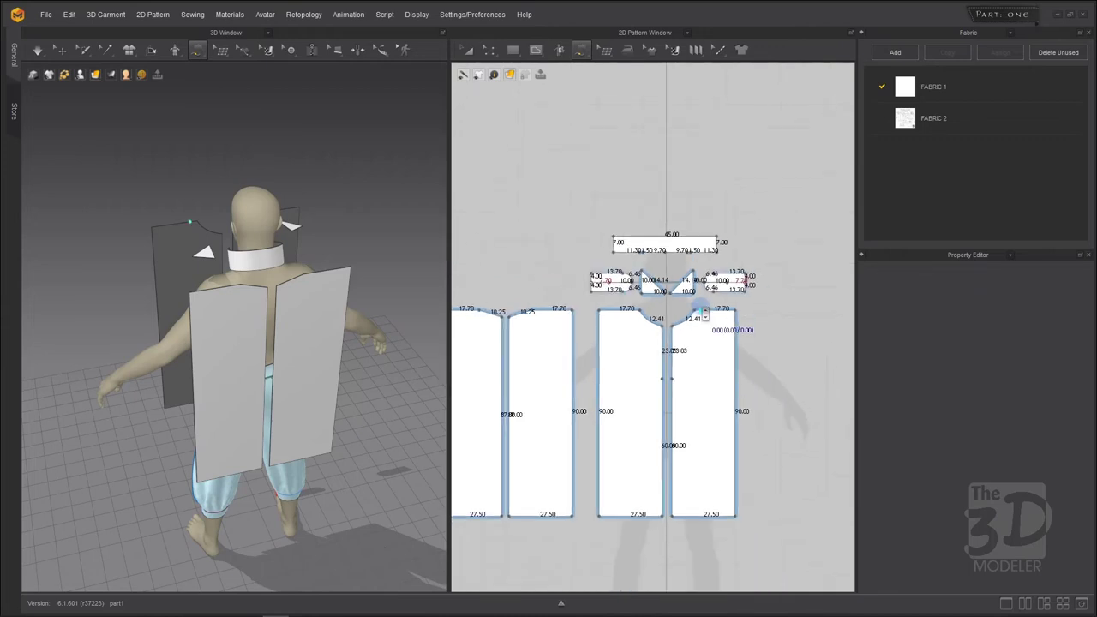
{"action": "left_click", "coordinate": [62, 53]}
{"action": "scroll", "coordinate": [623, 323], "scroll_direction": "up", "scroll_amount": 3}
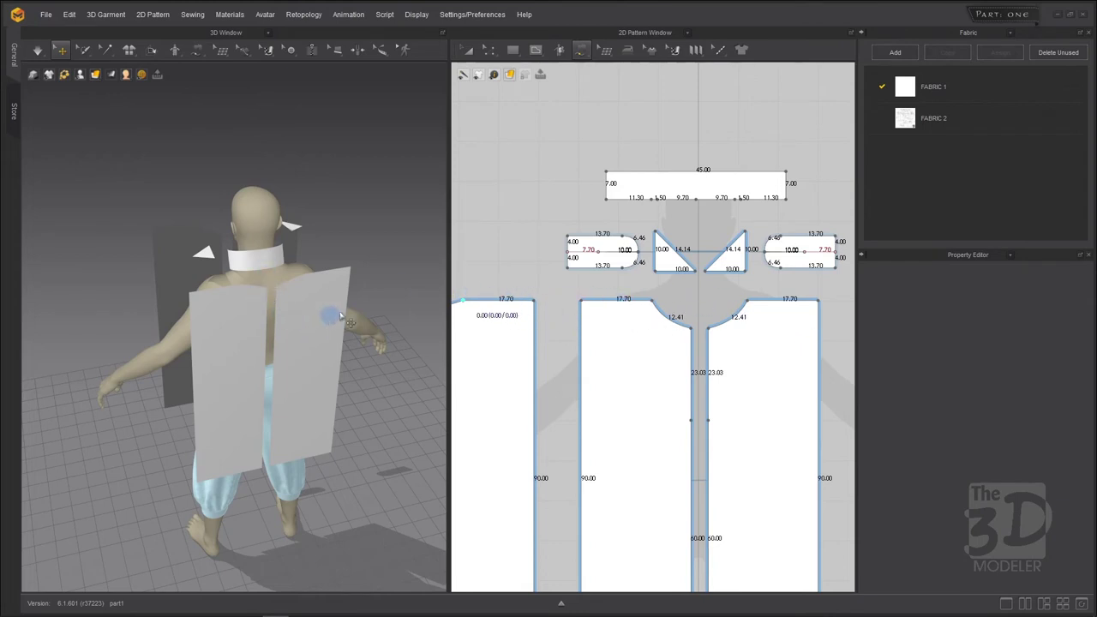
{"action": "left_click", "coordinate": [194, 52]}
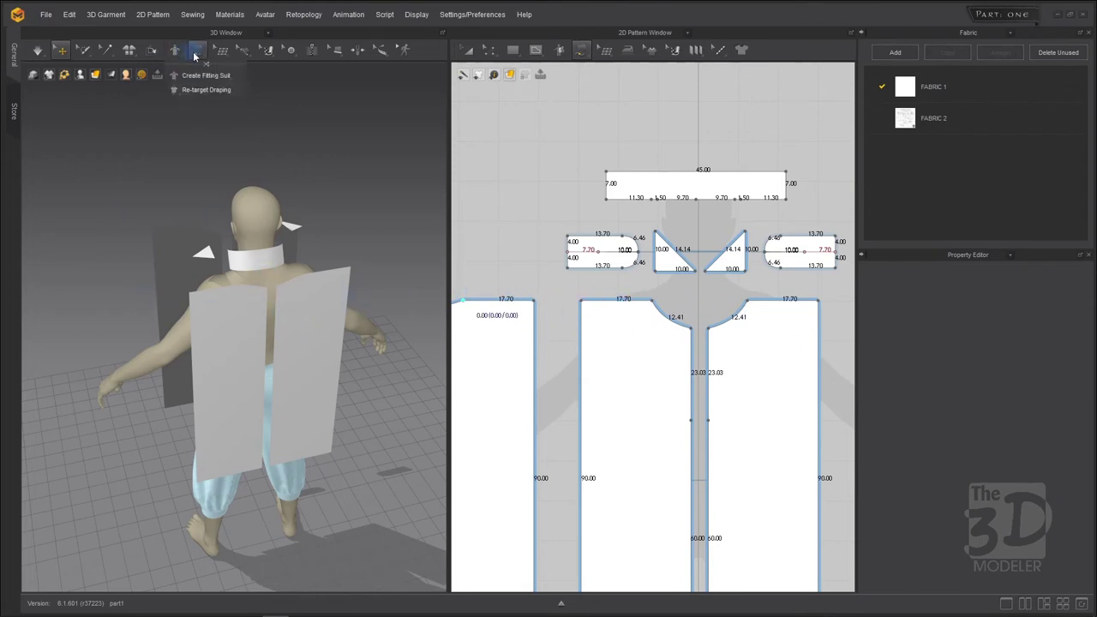
{"action": "left_click", "coordinate": [196, 53]}
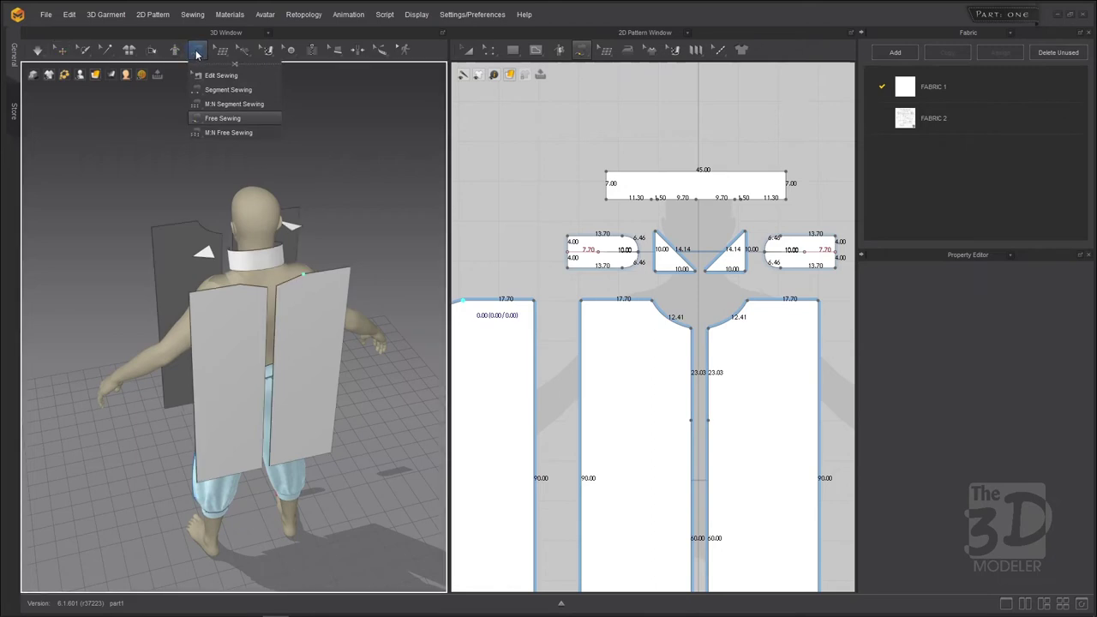
{"action": "left_click", "coordinate": [108, 177]}
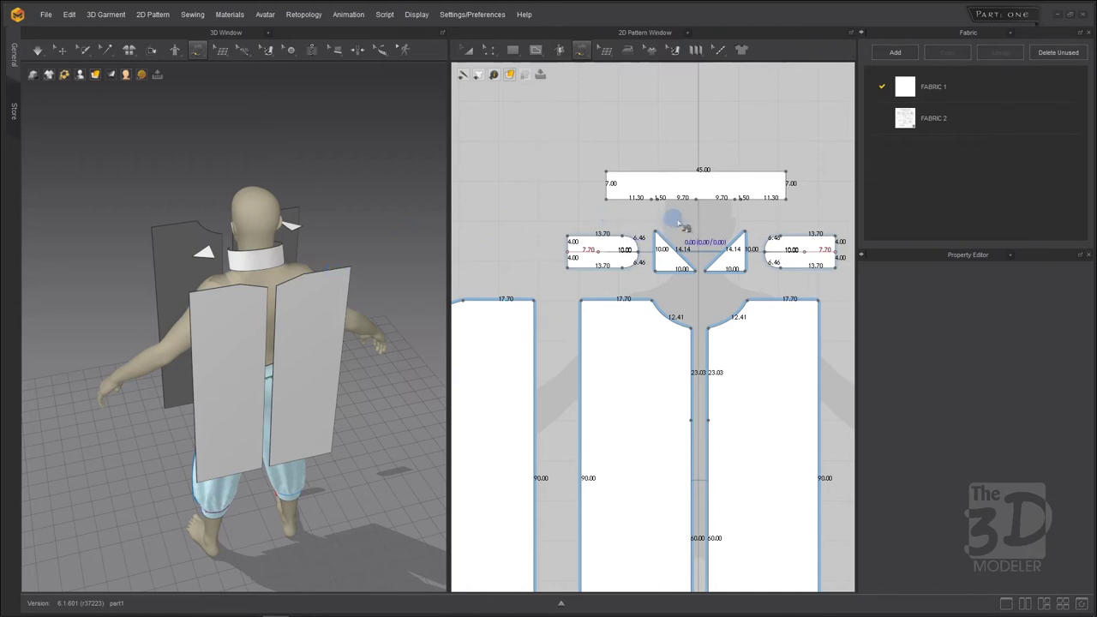
{"action": "scroll", "coordinate": [685, 232], "scroll_direction": "down", "scroll_amount": 3}
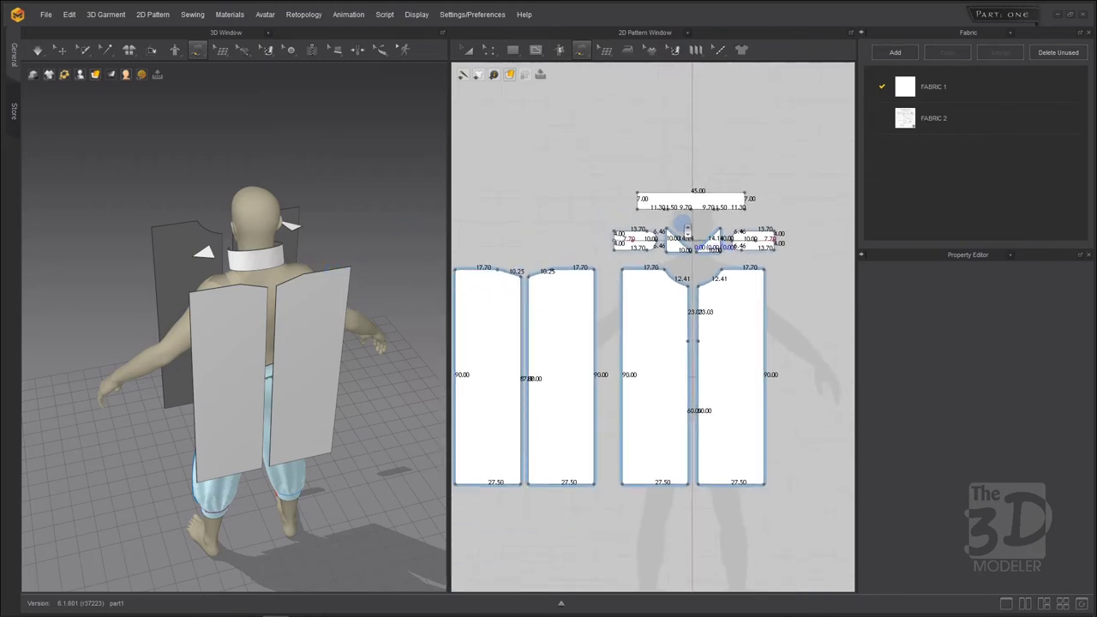
{"action": "scroll", "coordinate": [477, 194], "scroll_direction": "up", "scroll_amount": 2}
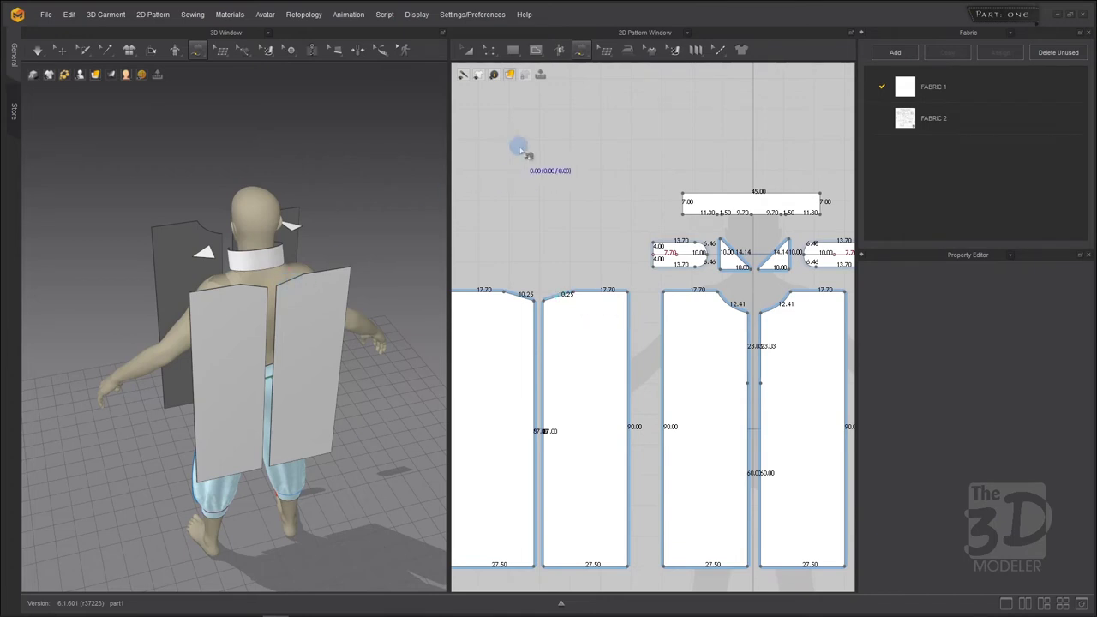
Use Edit Curvature to bend the slanted neckline edges of the mirrored back panels slightly inward
{"action": "left_click", "coordinate": [489, 49]}
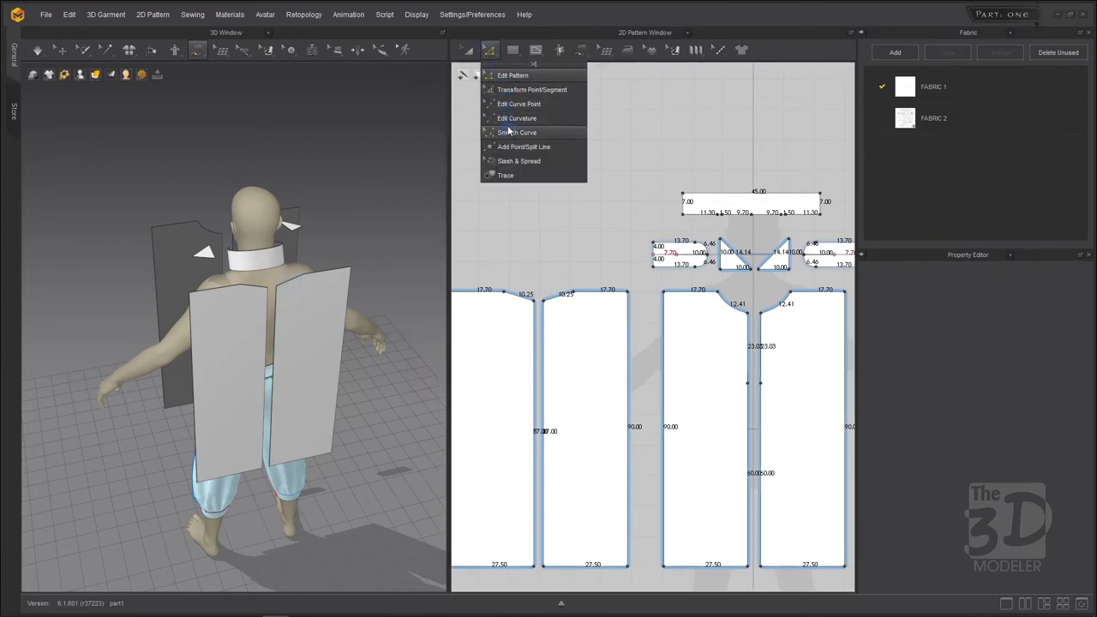
{"action": "left_click", "coordinate": [514, 118]}
{"action": "scroll", "coordinate": [532, 248], "scroll_direction": "up", "scroll_amount": 3}
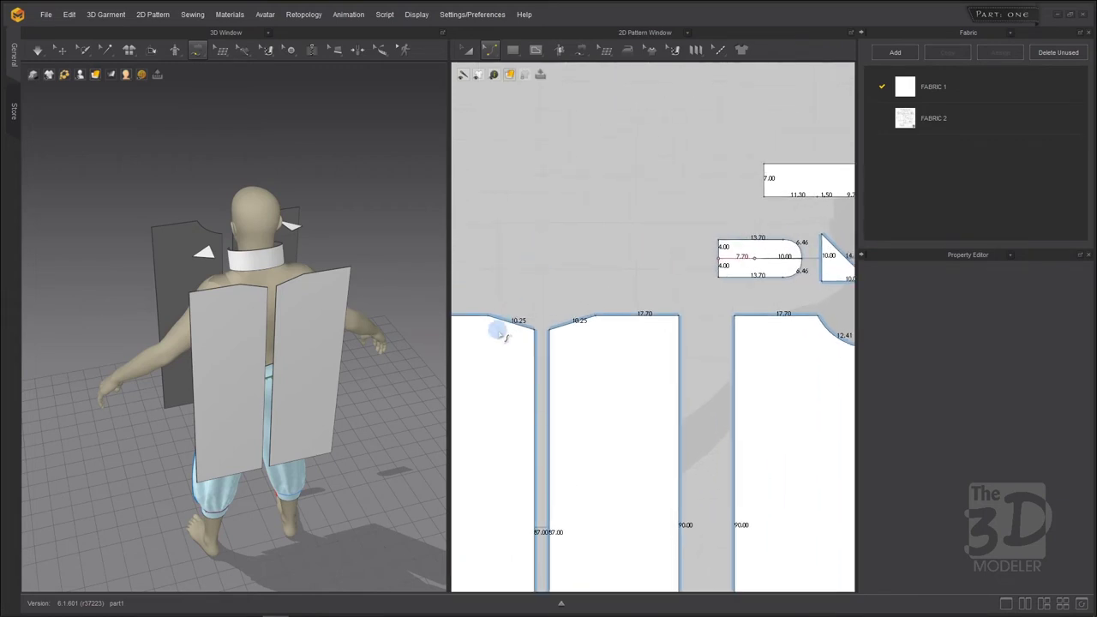
{"action": "left_click_drag", "start_coordinate": [516, 329], "coordinate": [514, 330]}
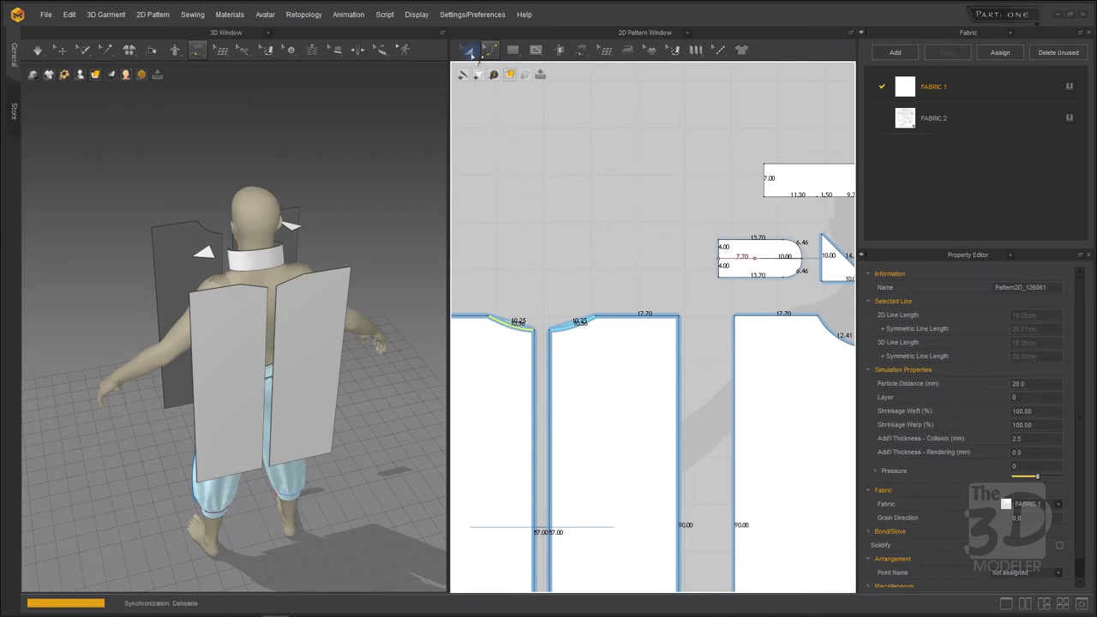
Use Free Sewing to join the right back panel's curved neckline to the collar's right 9.7 cm lower segment
{"action": "left_click", "coordinate": [198, 51]}
{"action": "left_click", "coordinate": [223, 117]}
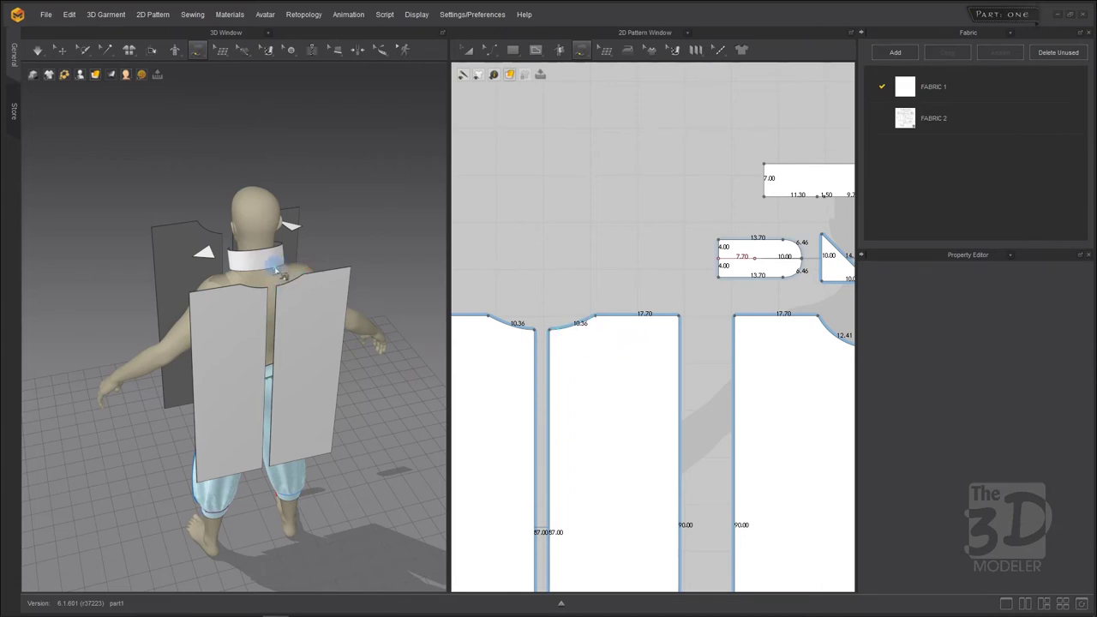
{"action": "scroll", "coordinate": [677, 177], "scroll_direction": "down", "scroll_amount": 2}
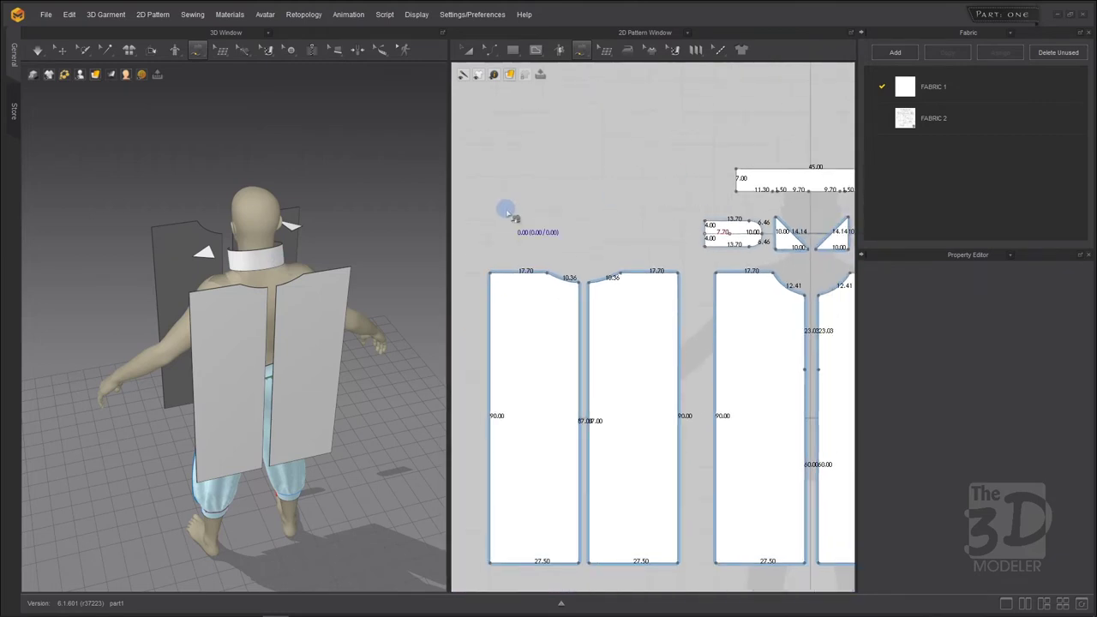
{"action": "scroll", "coordinate": [506, 213], "scroll_direction": "down", "scroll_amount": 2}
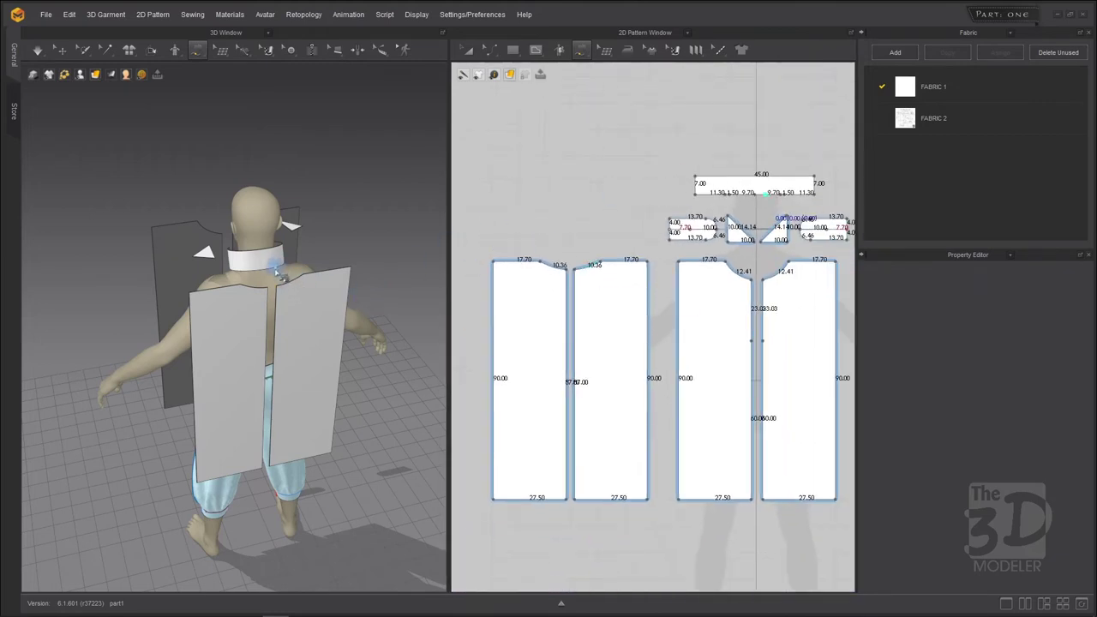
{"action": "left_click", "coordinate": [578, 268]}
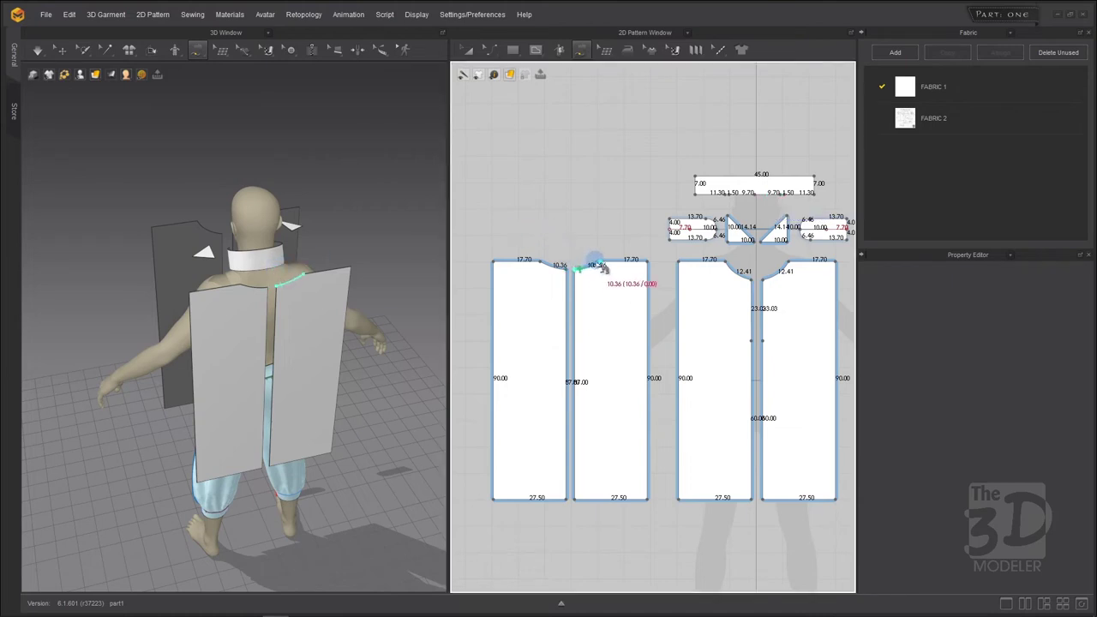
{"action": "left_click", "coordinate": [779, 197]}
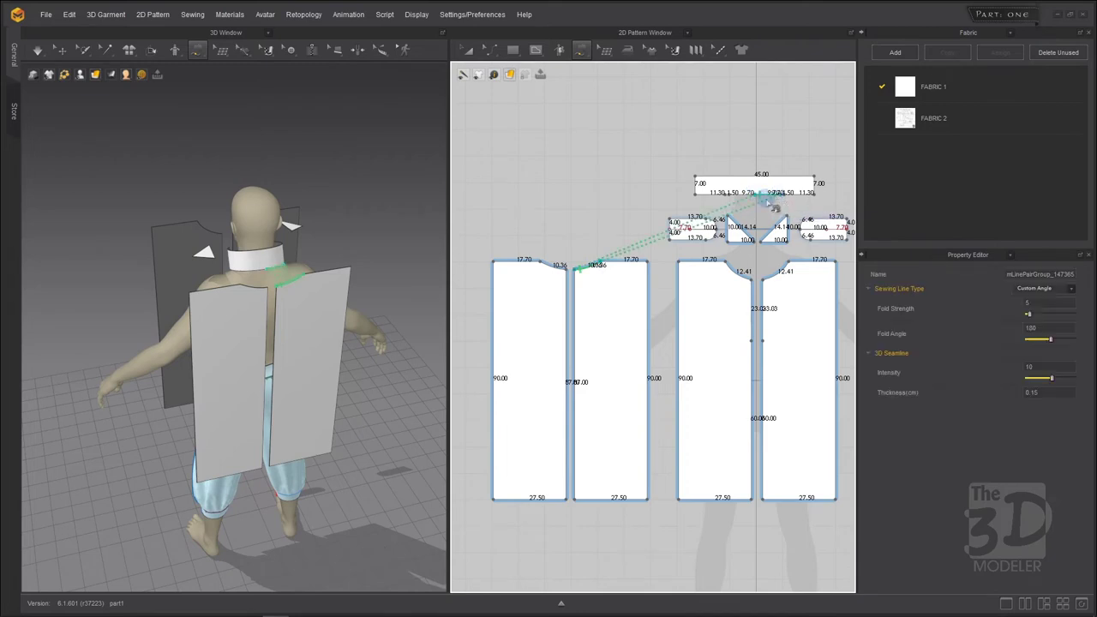
Sew the left back panel's curved neckline to the collar's left 9.7 cm lower segment, starting from the centre point
{"action": "left_click", "coordinate": [551, 268]}
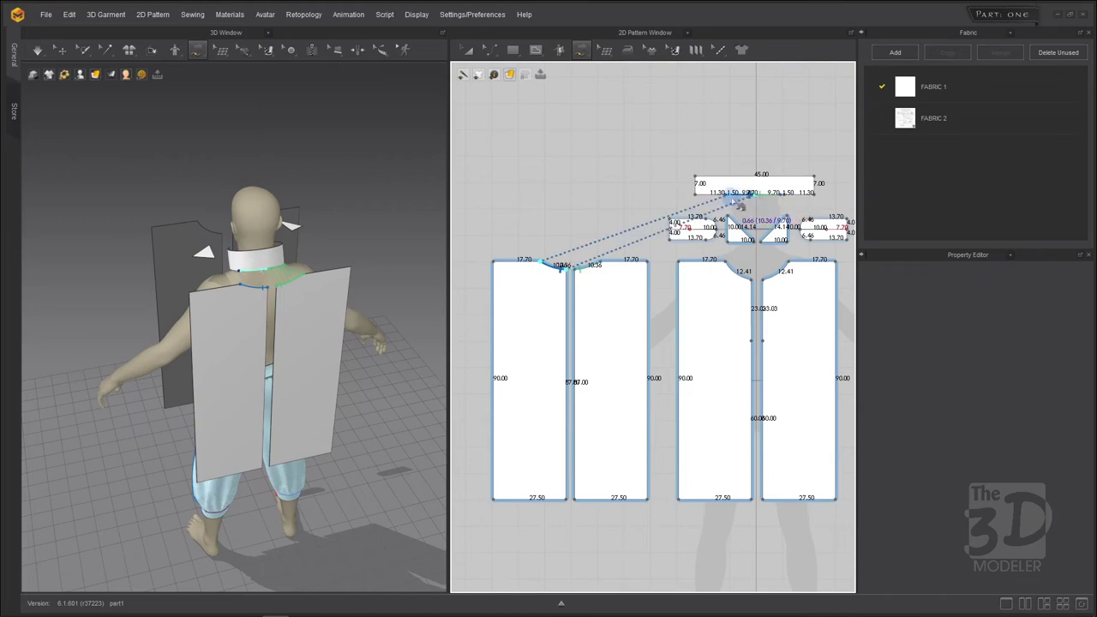
{"action": "scroll", "coordinate": [739, 204], "scroll_direction": "up", "scroll_amount": 5}
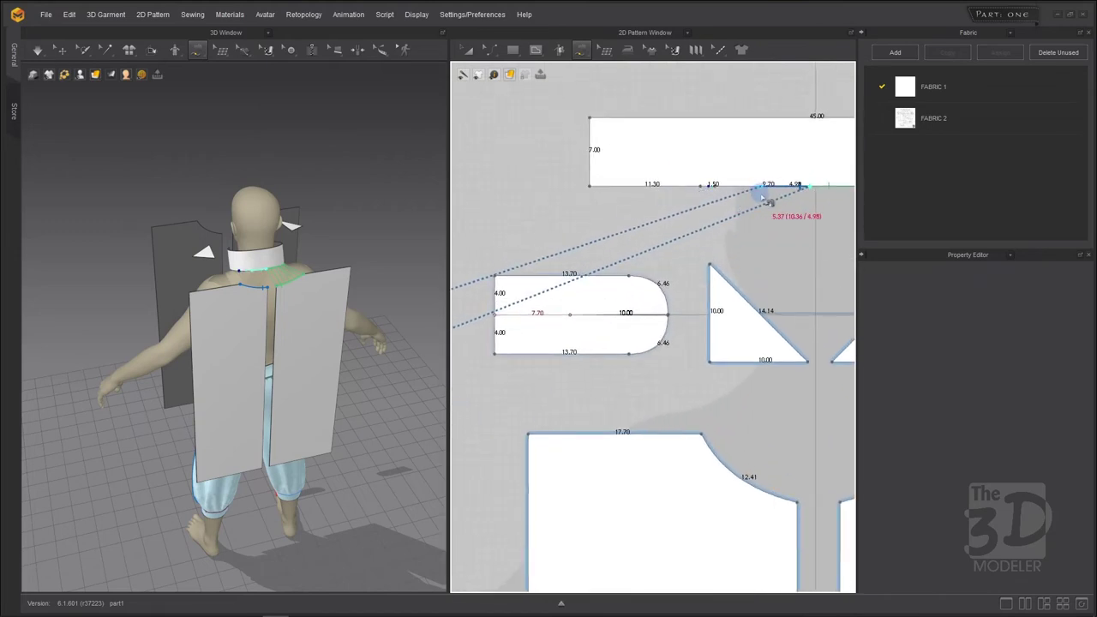
{"action": "left_click", "coordinate": [719, 189]}
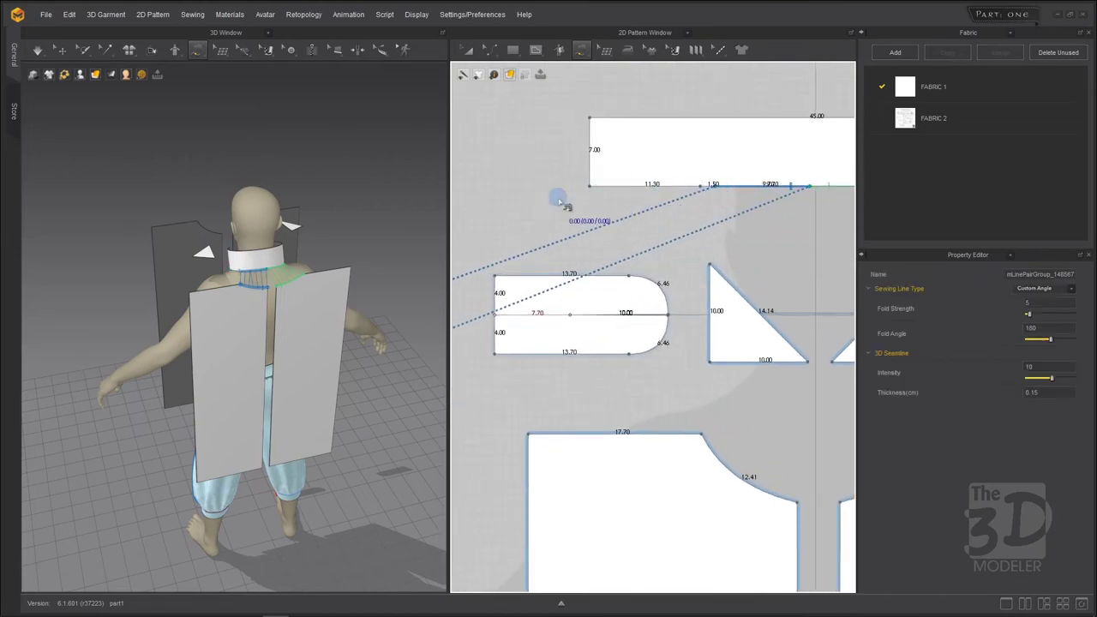
Sew the left triangular gusset's slanted edge to the 1.5 cm segment on the right half of the collar's lower edge
{"action": "scroll", "coordinate": [558, 203], "scroll_direction": "down", "scroll_amount": 3}
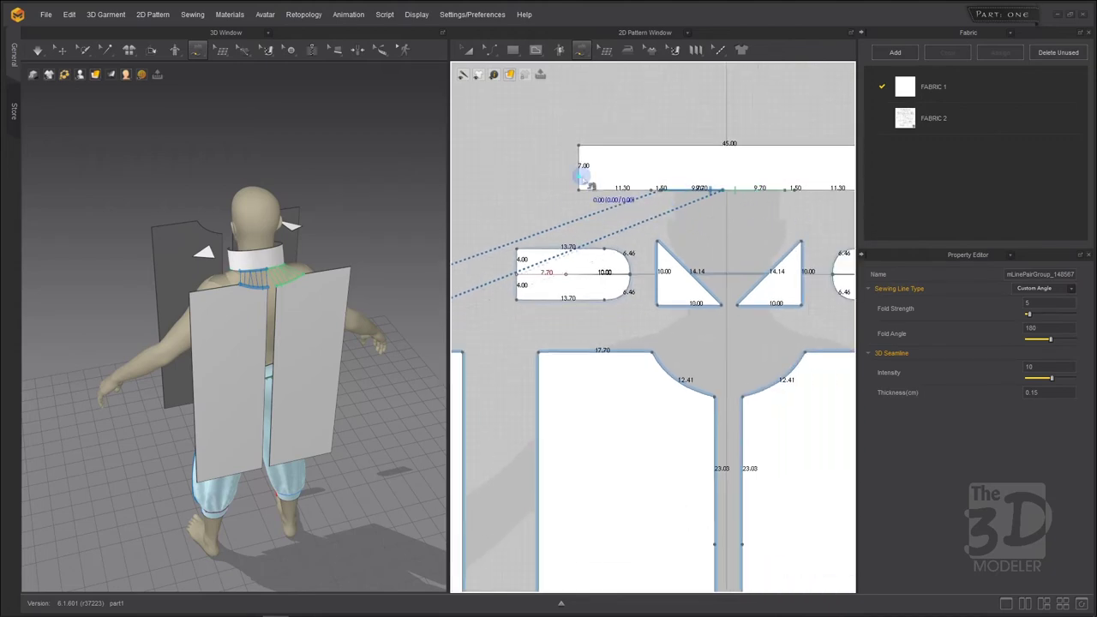
{"action": "scroll", "coordinate": [584, 179], "scroll_direction": "down", "scroll_amount": 1}
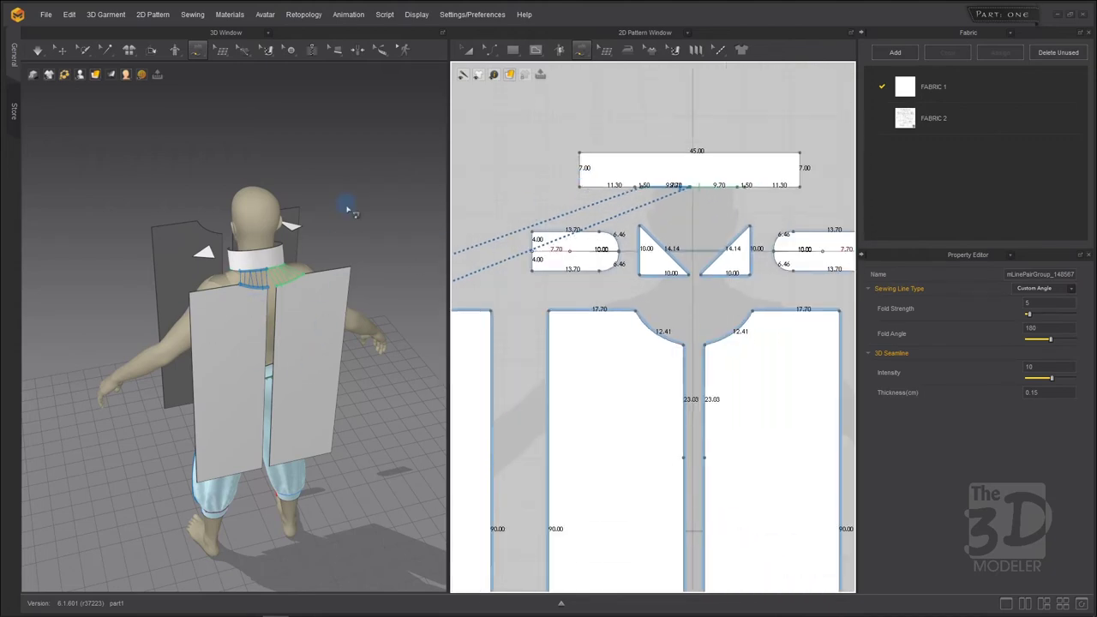
{"action": "right_click_drag", "start_coordinate": [348, 209], "coordinate": [125, 216]}
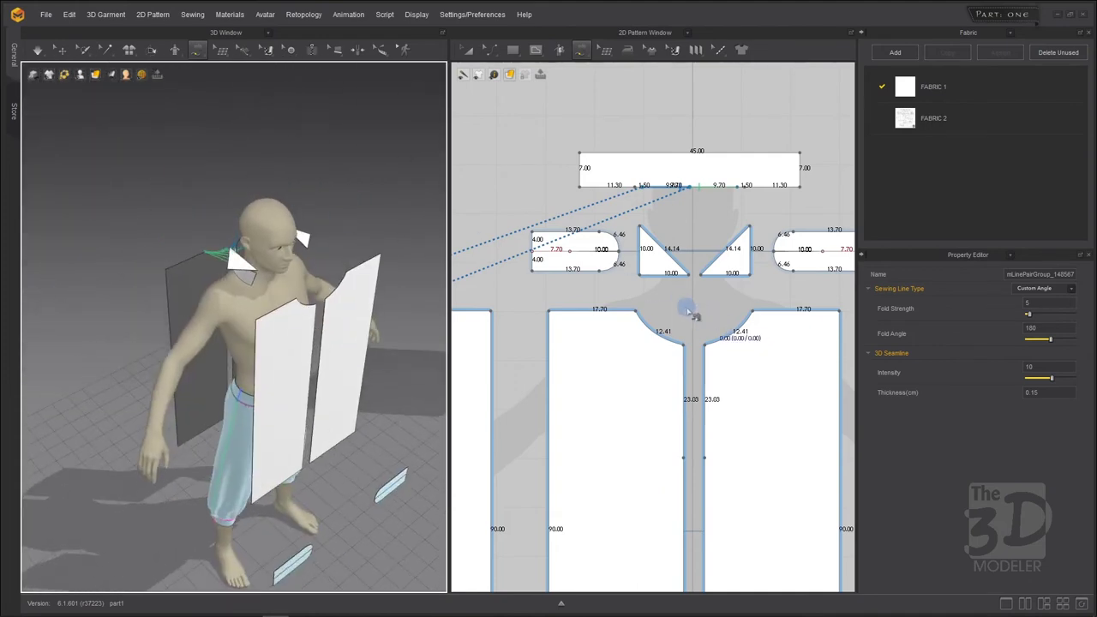
{"action": "mouse_move", "coordinate": [347, 234]}
{"action": "right_mouse_down"}
{"action": "mouse_move", "coordinate": [343, 274]}
{"action": "mouse_move", "coordinate": [308, 257]}
{"action": "mouse_move", "coordinate": [353, 252]}
{"action": "right_mouse_up"}
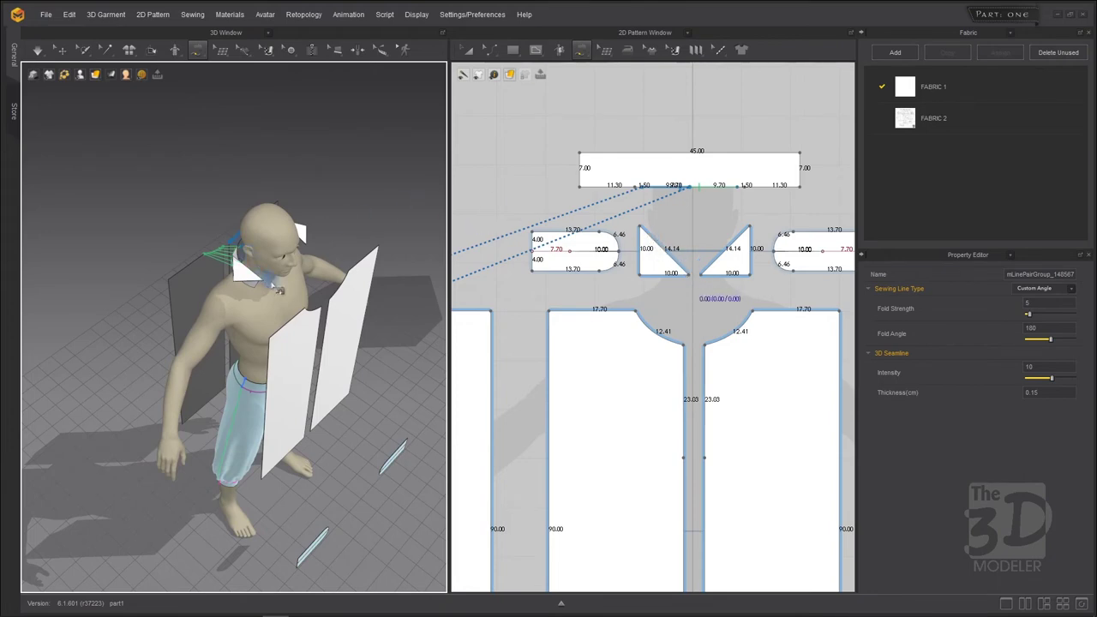
{"action": "right_click_drag", "start_coordinate": [390, 253], "coordinate": [328, 247]}
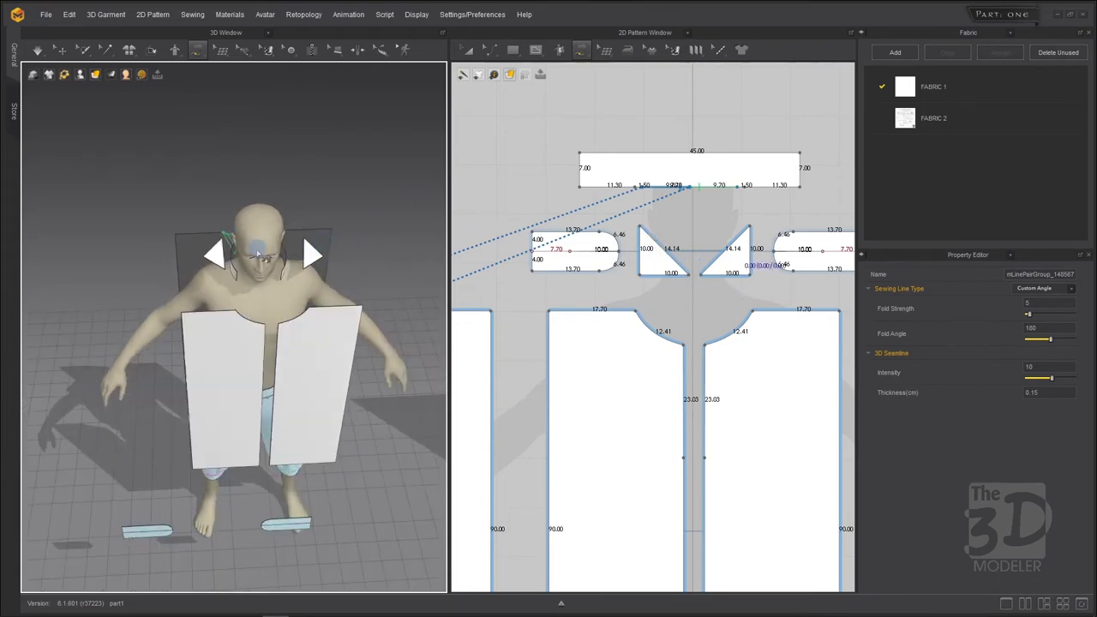
{"action": "right_click_drag", "start_coordinate": [257, 197], "coordinate": [276, 179]}
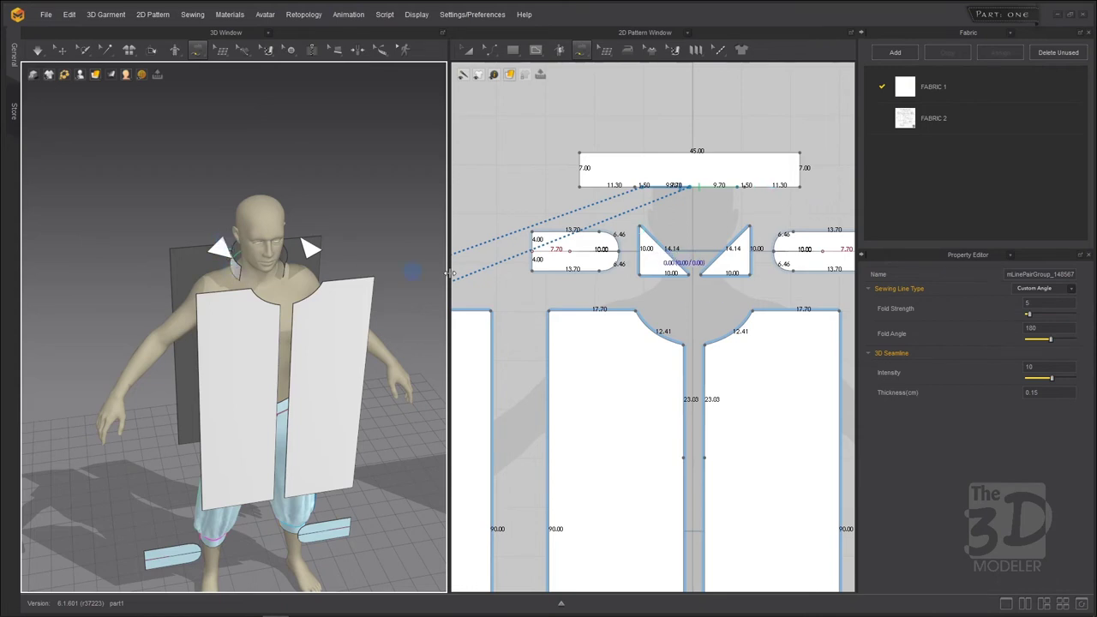
{"action": "left_click", "coordinate": [643, 229]}
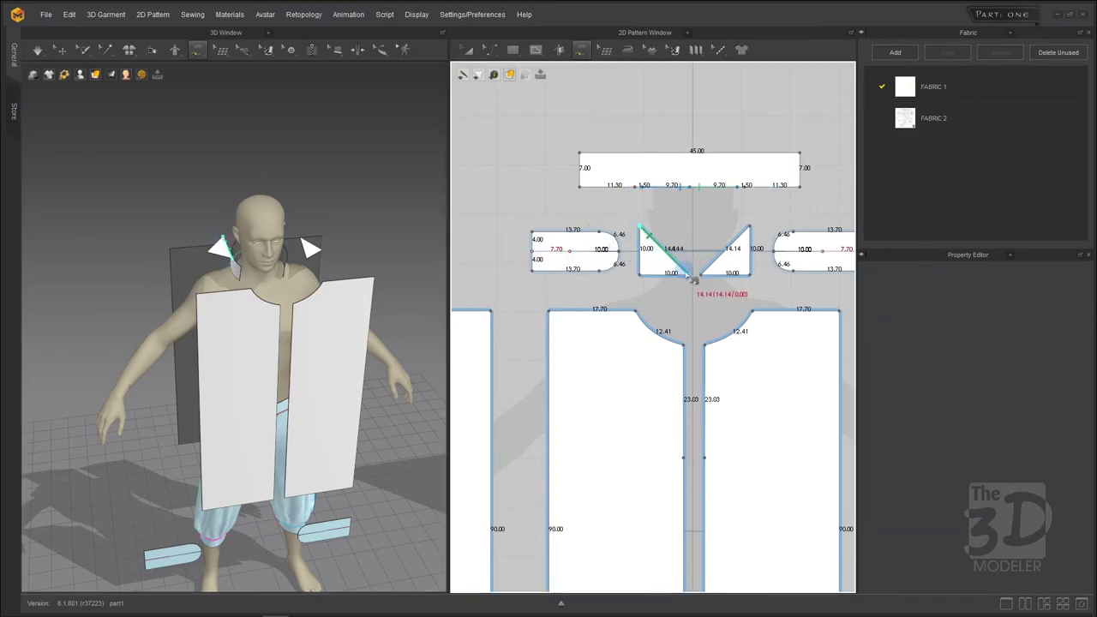
{"action": "left_click", "coordinate": [690, 274]}
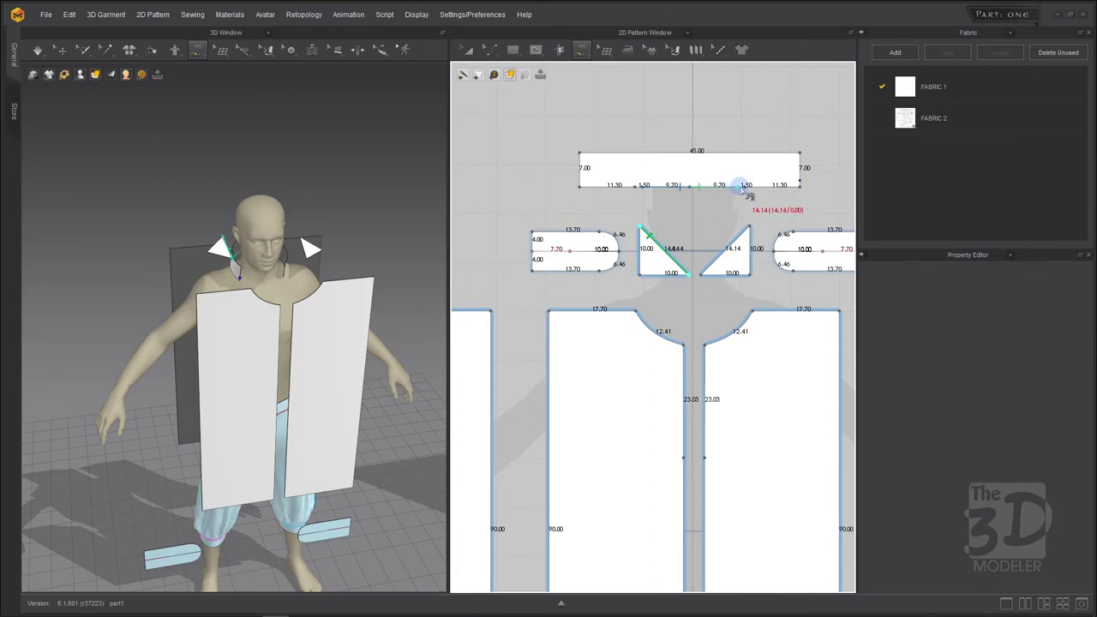
{"action": "left_click", "coordinate": [742, 186]}
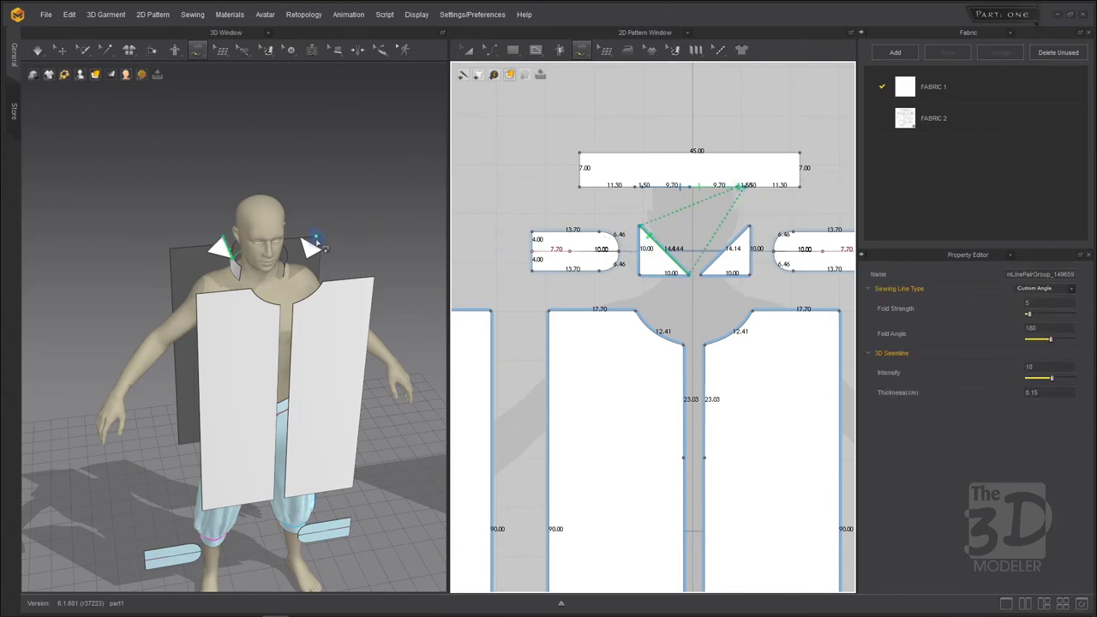
Sew the right triangular gusset's slanted edge to the 1.5 cm segment on the left half of the collar's lower edge
{"action": "left_click", "coordinate": [749, 228]}
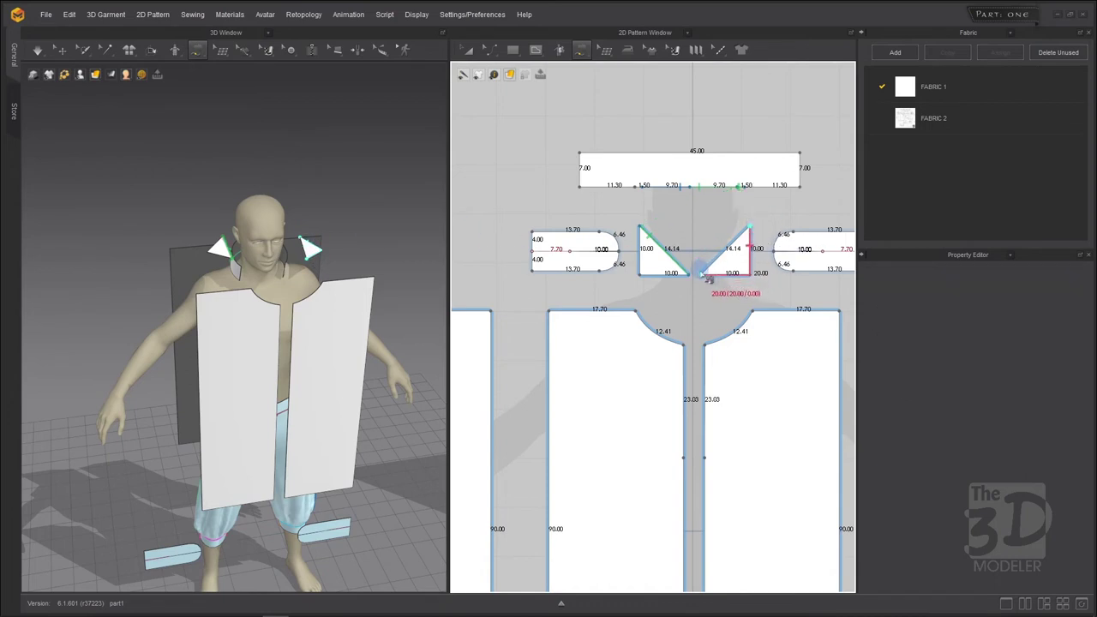
{"action": "left_click", "coordinate": [708, 276]}
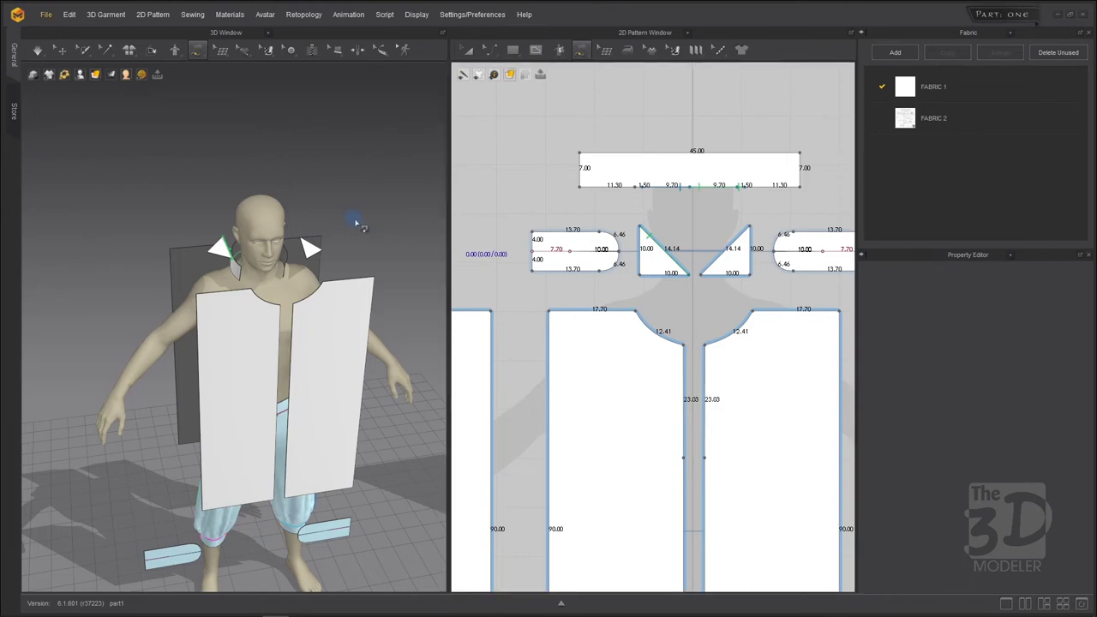
{"action": "left_click", "coordinate": [748, 230]}
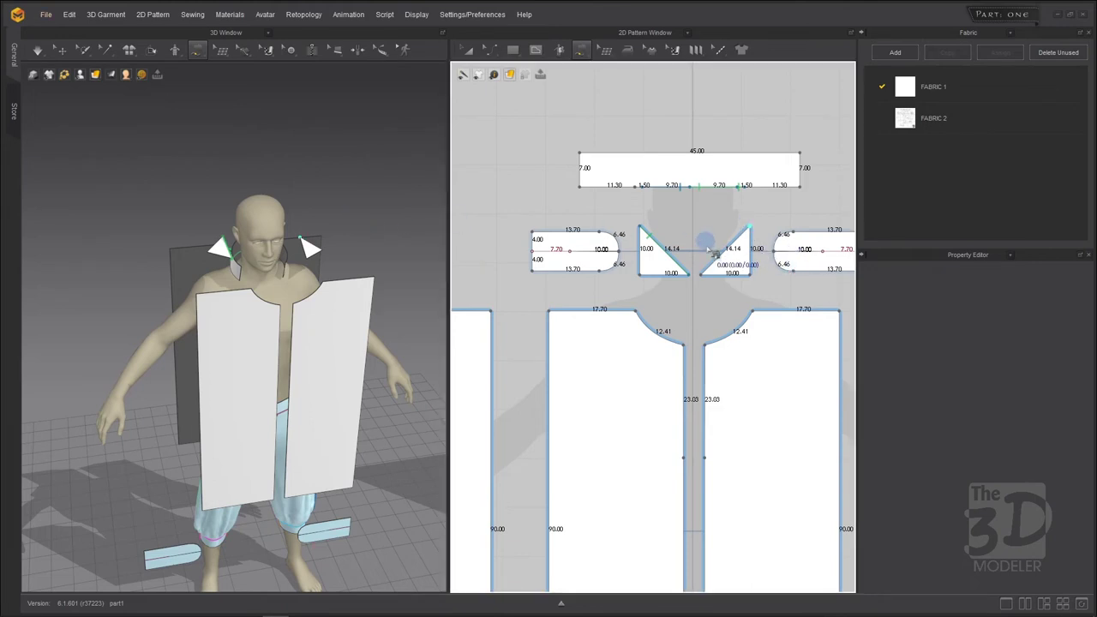
{"action": "left_click", "coordinate": [701, 275]}
{"action": "left_click", "coordinate": [645, 186]}
{"action": "left_click", "coordinate": [636, 187]}
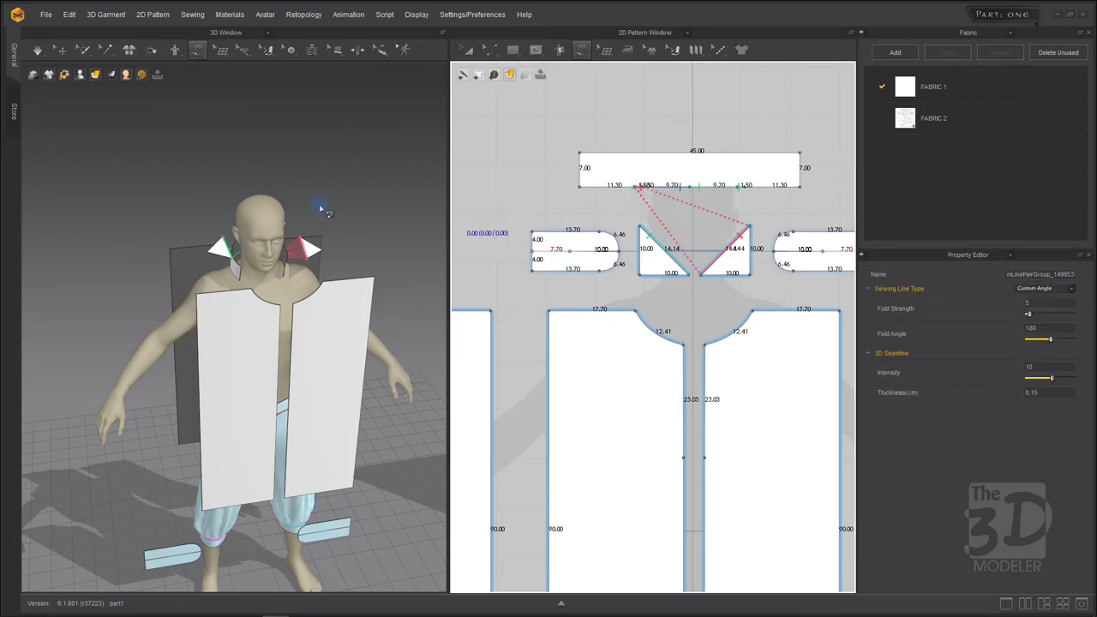
Sew the left front panel's curved neckline to the 11.3 cm segment at the right end of the collar's lower edge
{"action": "right_click_drag", "start_coordinate": [322, 207], "coordinate": [352, 214]}
{"action": "left_click", "coordinate": [636, 228]}
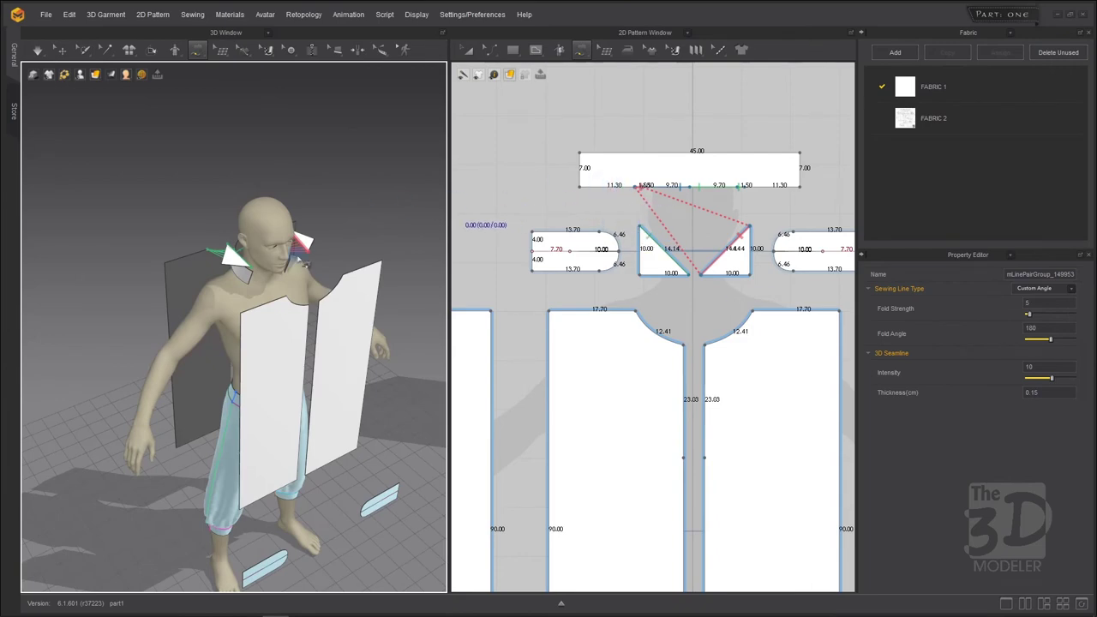
{"action": "right_click_drag", "start_coordinate": [365, 243], "coordinate": [343, 241]}
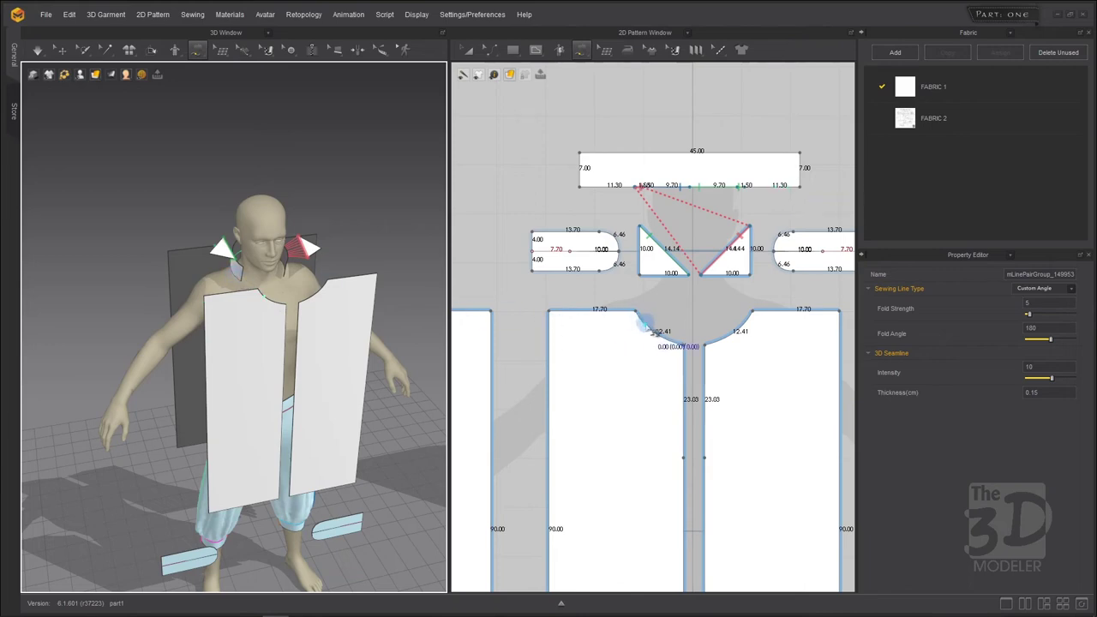
{"action": "left_click", "coordinate": [634, 316]}
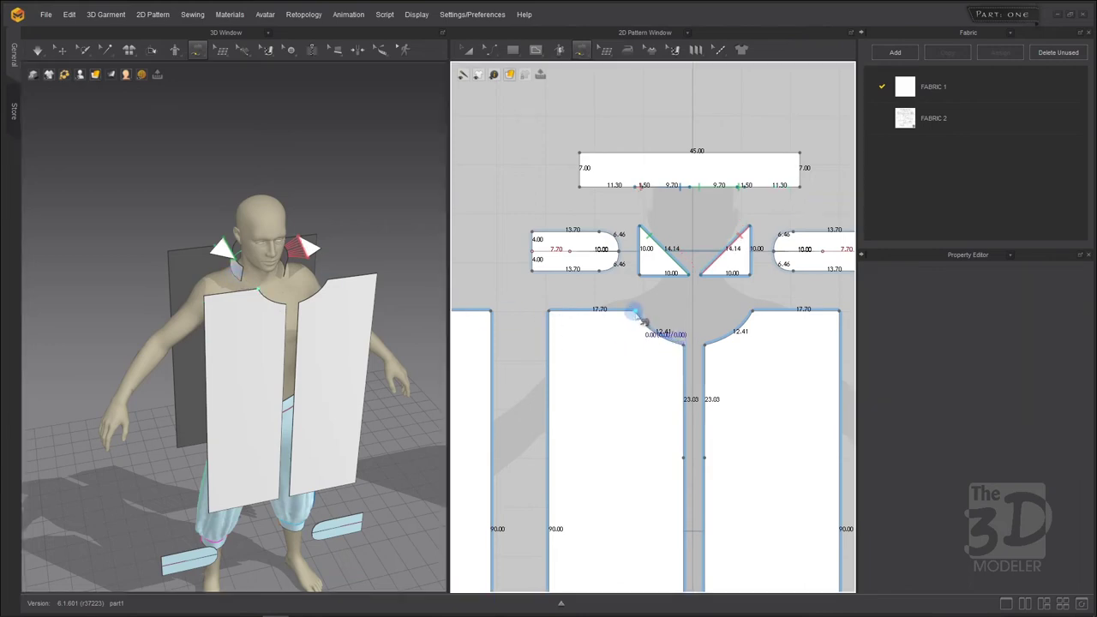
{"action": "left_click", "coordinate": [763, 186]}
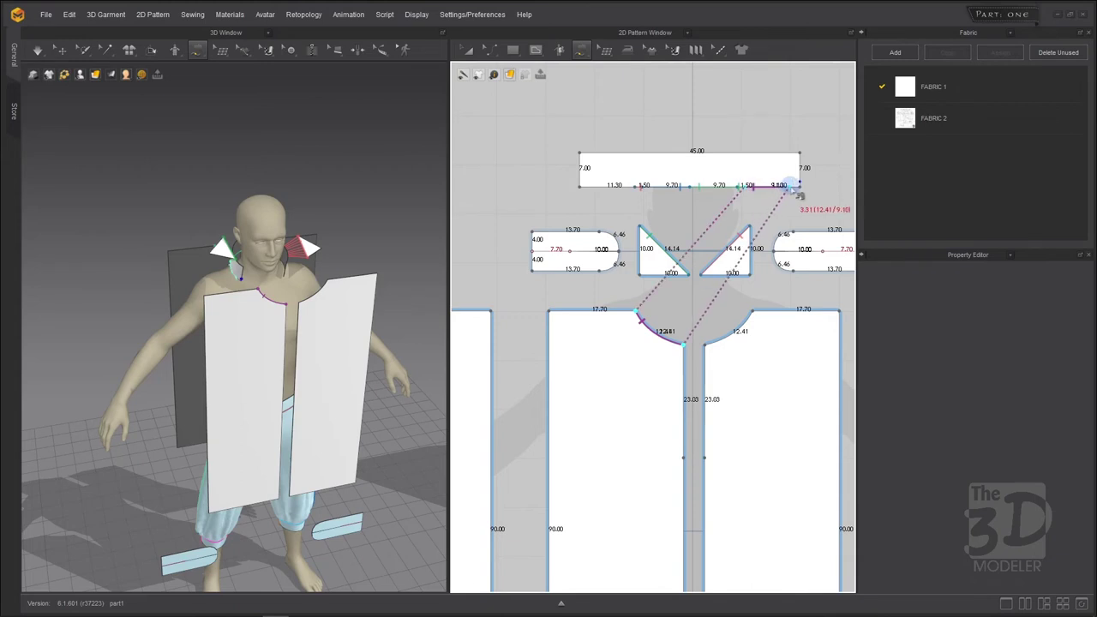
{"action": "left_click", "coordinate": [798, 185]}
Sew the right front panel's curved neckline to the 11.3 cm segment at the left end of the collar's lower edge
{"action": "left_click", "coordinate": [749, 314]}
{"action": "left_click", "coordinate": [635, 185]}
{"action": "left_click", "coordinate": [580, 186]}
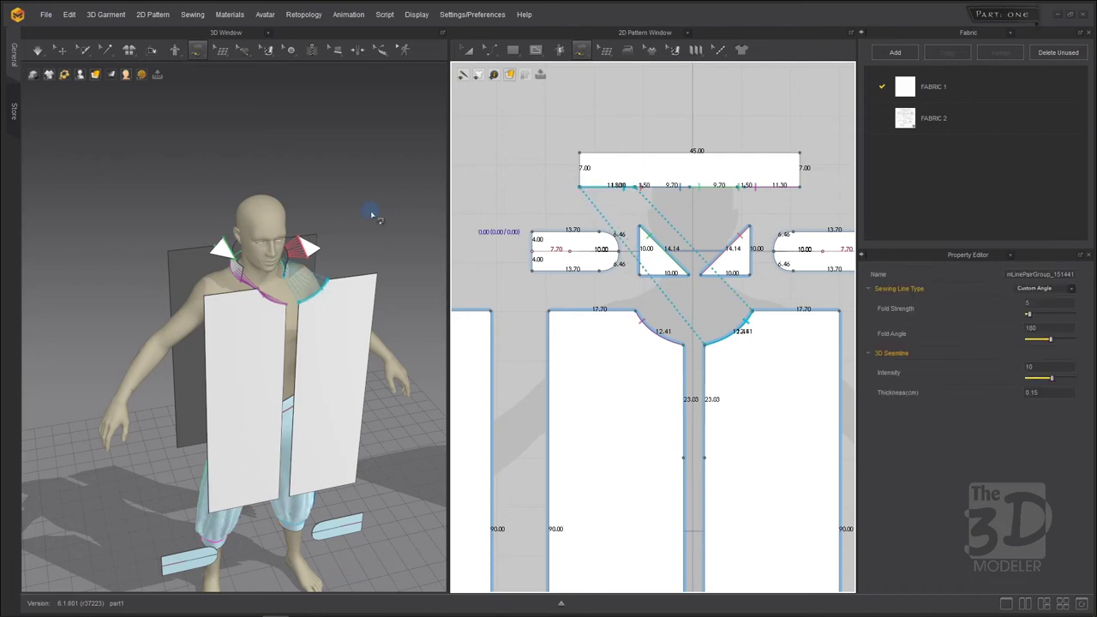
Sew the lower edges of the mirrored triangular gussets to the inner 10 cm of the front panels' shoulder edges
{"action": "right_click_drag", "start_coordinate": [370, 208], "coordinate": [365, 233]}
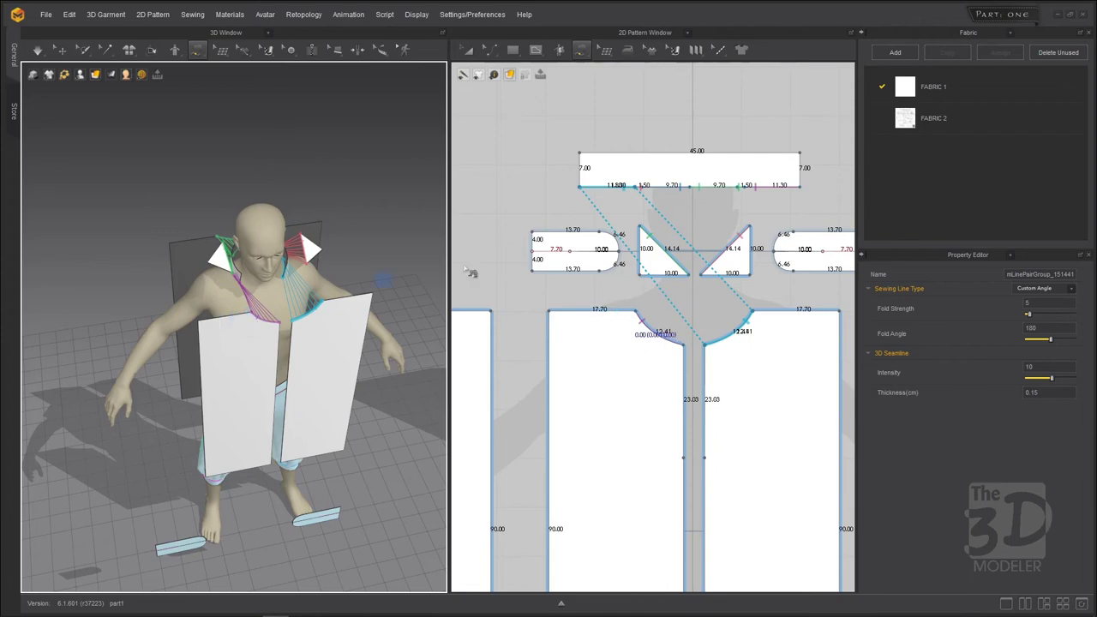
{"action": "left_click", "coordinate": [696, 281]}
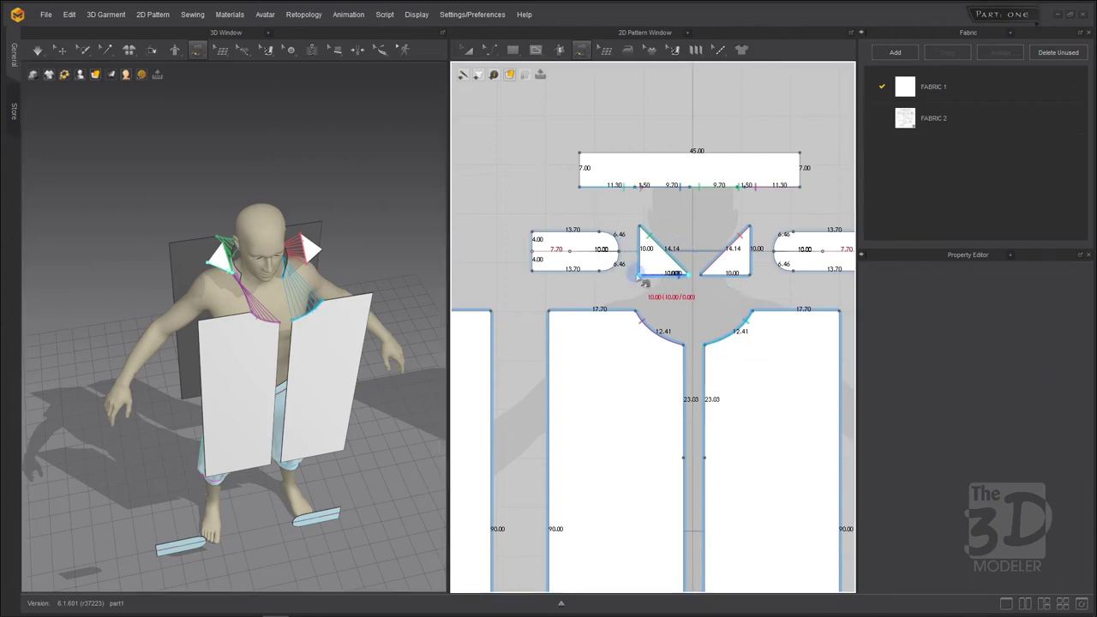
{"action": "left_click", "coordinate": [595, 310]}
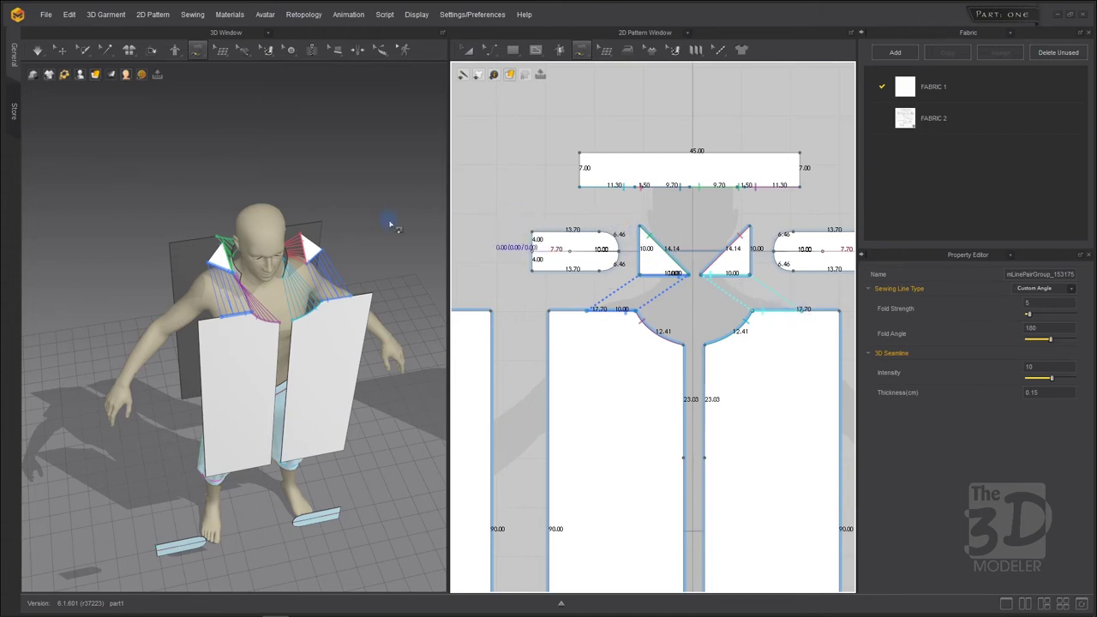
Sew the vertical edges of the mirrored triangular gussets to the inner 10 cm of the back panels' shoulder edges
{"action": "right_click_drag", "start_coordinate": [231, 184], "coordinate": [393, 190]}
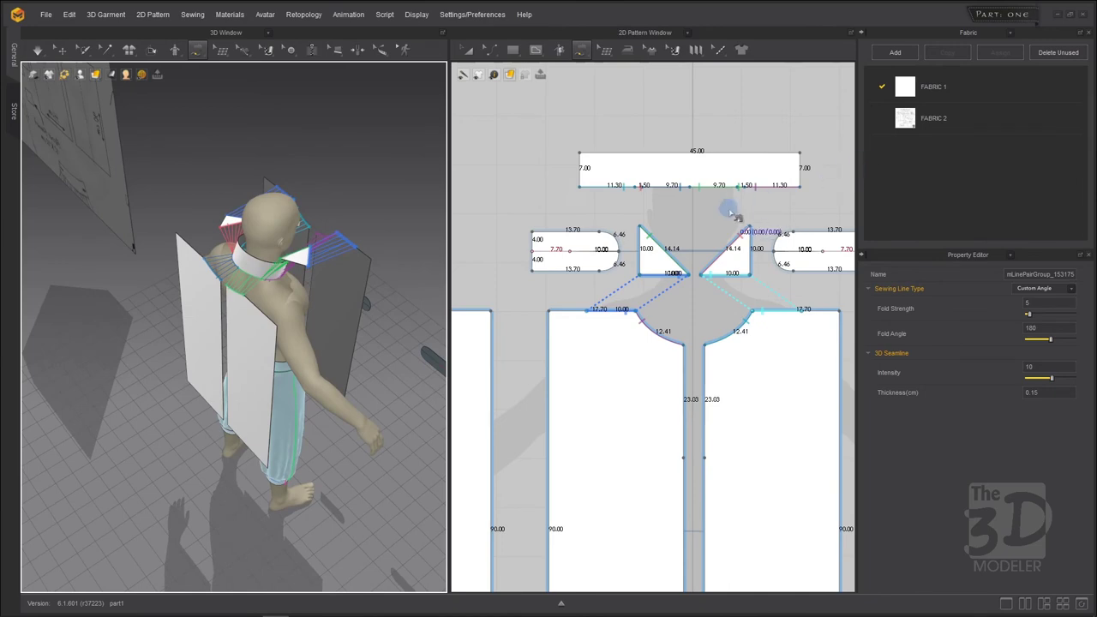
{"action": "scroll", "coordinate": [727, 206], "scroll_direction": "down", "scroll_amount": 2}
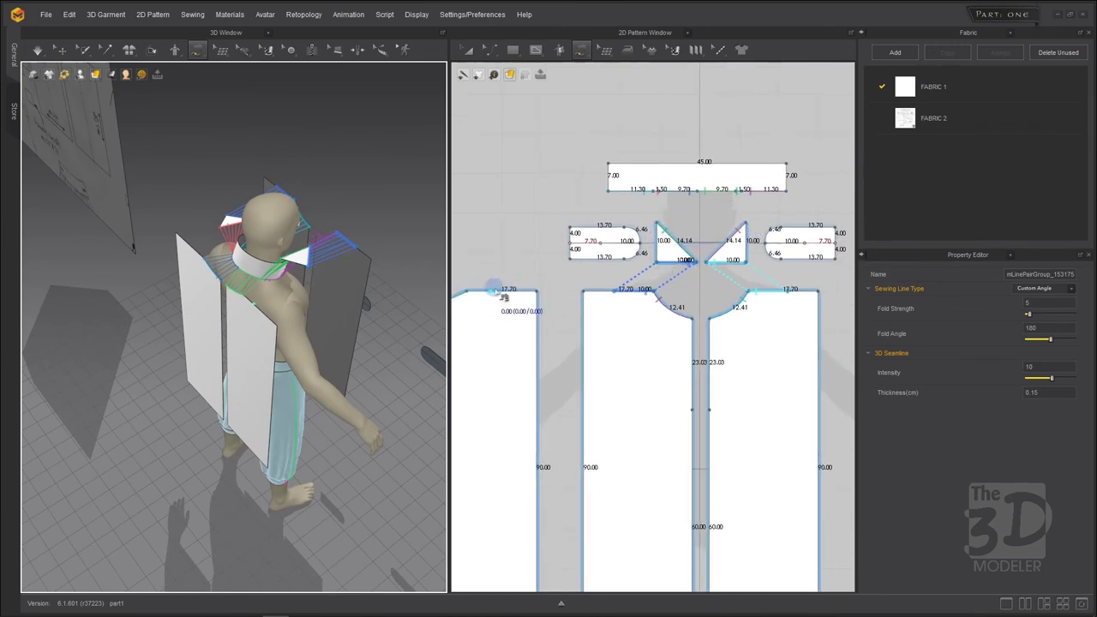
{"action": "left_click", "coordinate": [660, 229]}
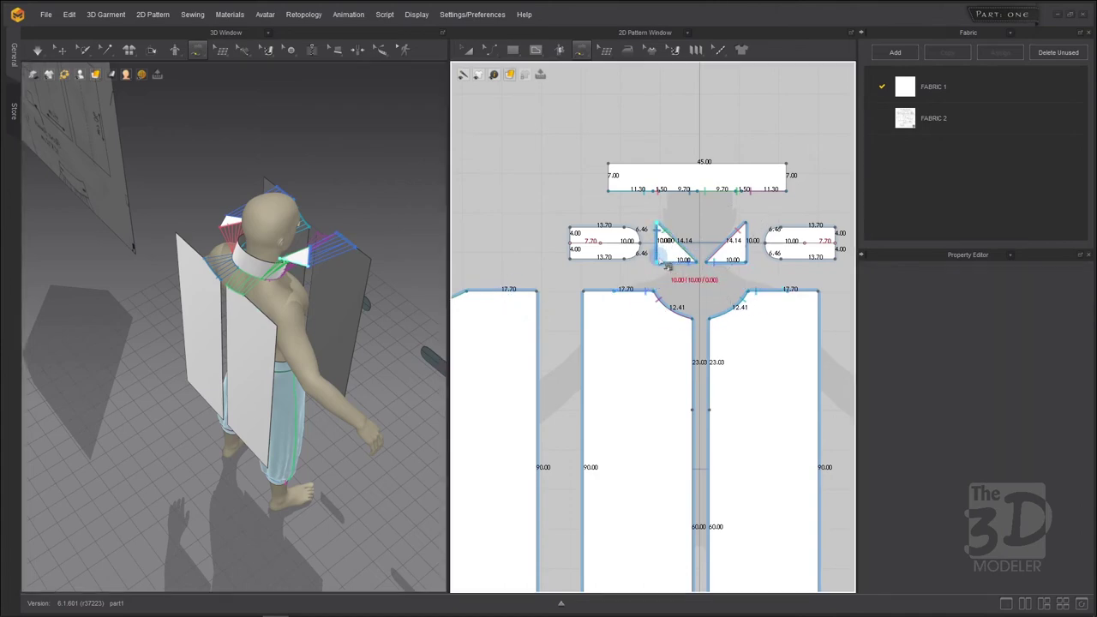
{"action": "left_click", "coordinate": [477, 293]}
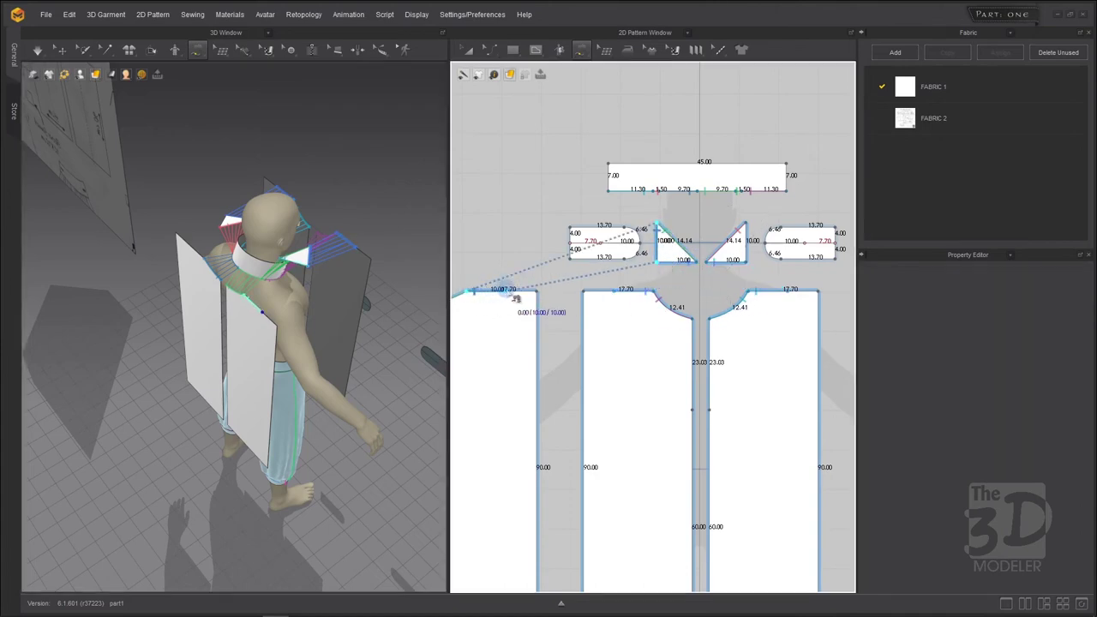
{"action": "left_click", "coordinate": [497, 215]}
Sew the outer 7.7 cm of the front panels' shoulder edges to the outer 7.7 cm of the back panels' shoulder edges
{"action": "right_click_drag", "start_coordinate": [340, 179], "coordinate": [173, 188]}
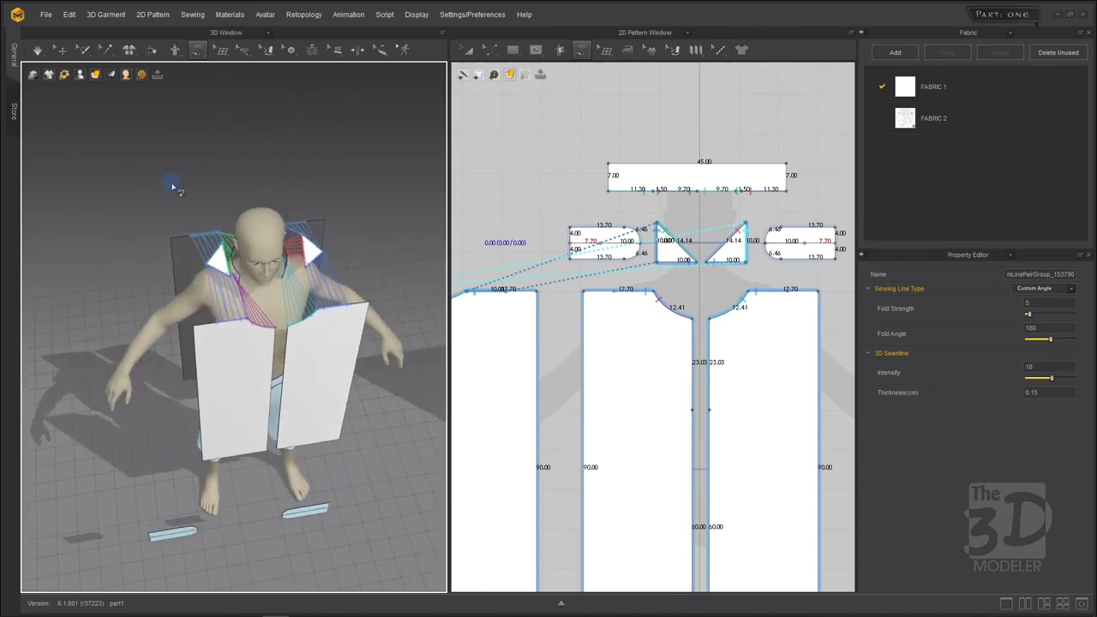
{"action": "left_click", "coordinate": [235, 371]}
{"action": "left_click_drag", "start_coordinate": [217, 340], "coordinate": [247, 371]}
{"action": "left_click", "coordinate": [605, 292]}
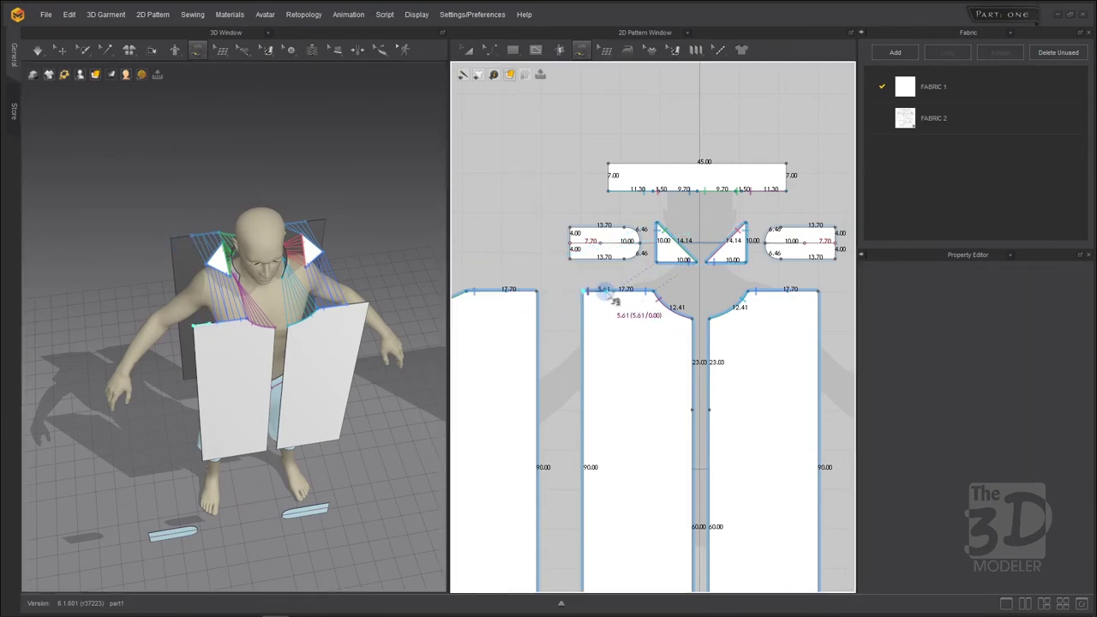
{"action": "left_click", "coordinate": [618, 299]}
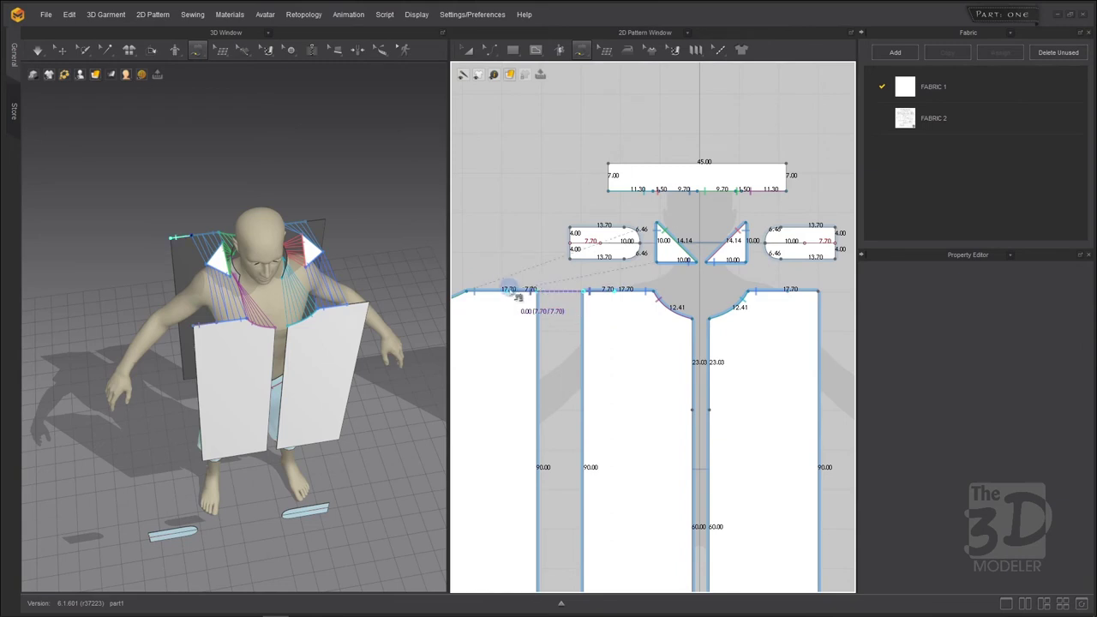
{"action": "left_click", "coordinate": [509, 292]}
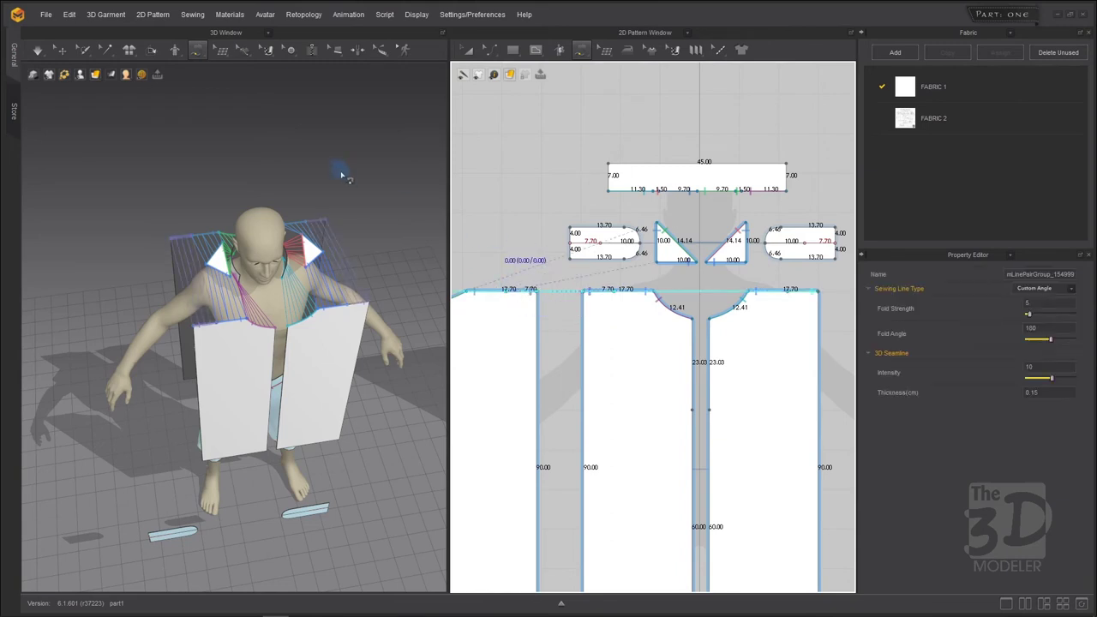
Strengthen and solidify the rectangular collar pattern
{"action": "right_click_drag", "start_coordinate": [341, 176], "coordinate": [195, 166]}
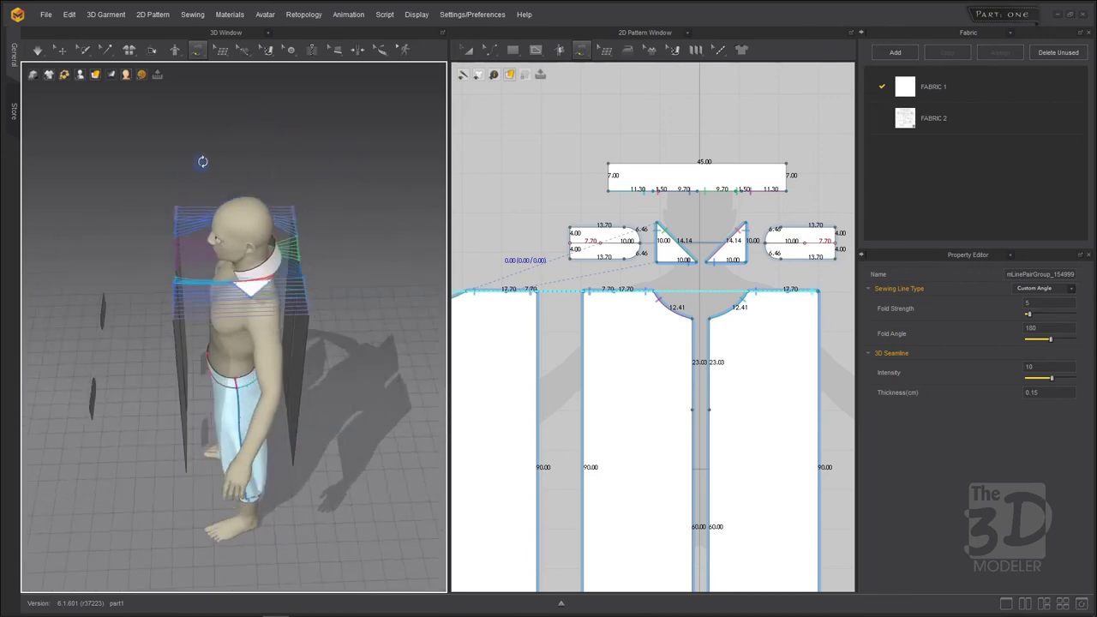
{"action": "right_click_drag", "start_coordinate": [386, 158], "coordinate": [301, 142]}
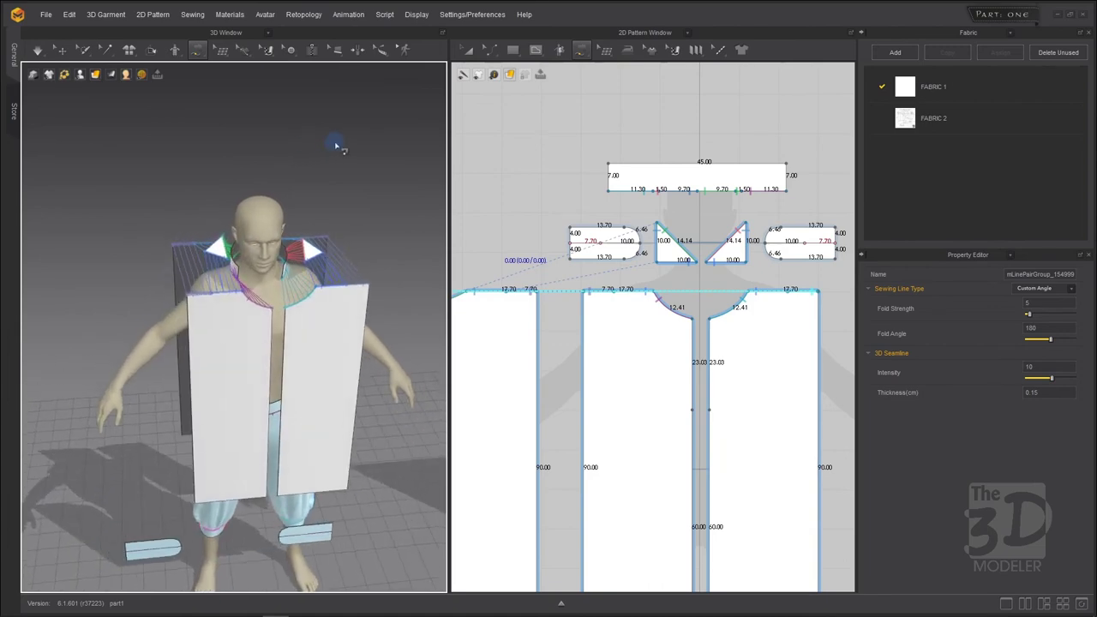
{"action": "right_click_drag", "start_coordinate": [366, 188], "coordinate": [469, 214]}
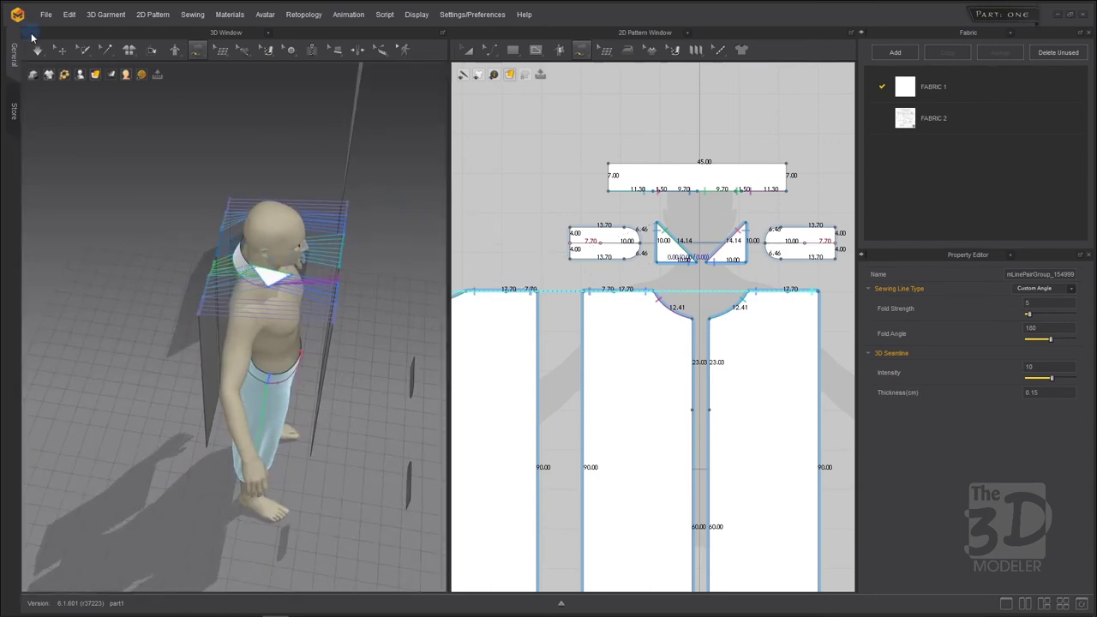
{"action": "left_click", "coordinate": [61, 49]}
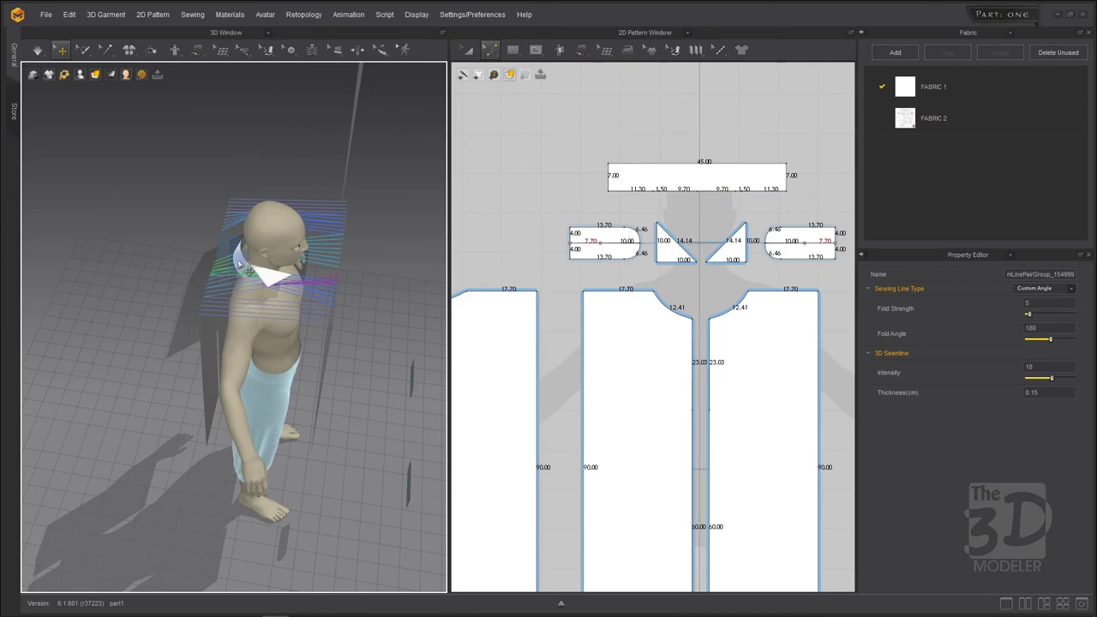
{"action": "left_click", "coordinate": [247, 272]}
{"action": "right_click", "coordinate": [665, 181]}
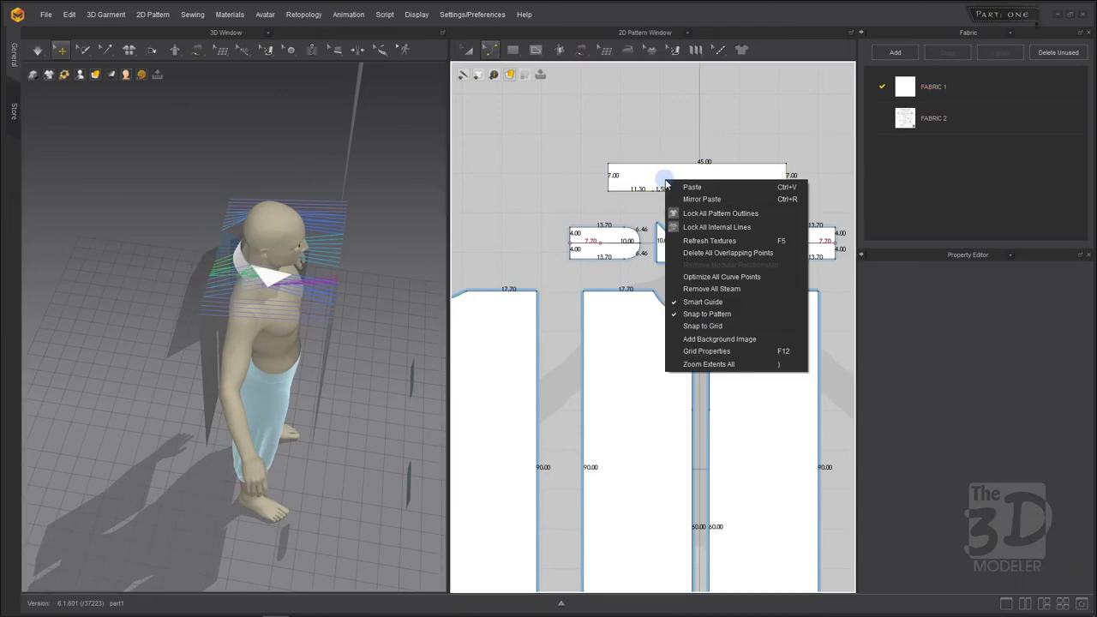
{"action": "left_click", "coordinate": [469, 53]}
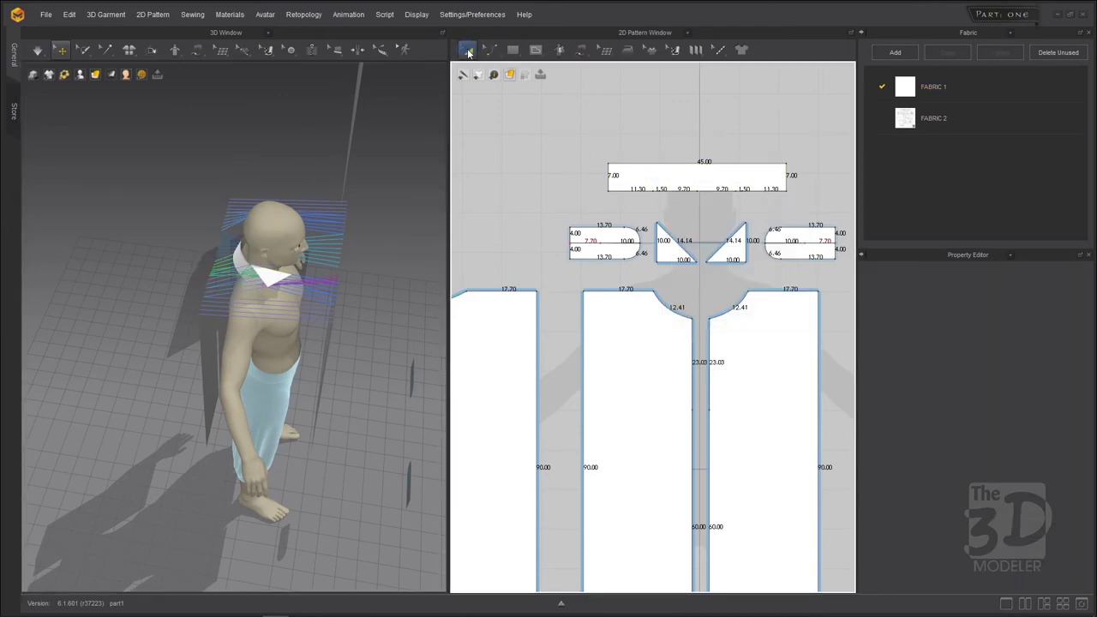
{"action": "left_click", "coordinate": [660, 175]}
{"action": "right_click", "coordinate": [659, 177]}
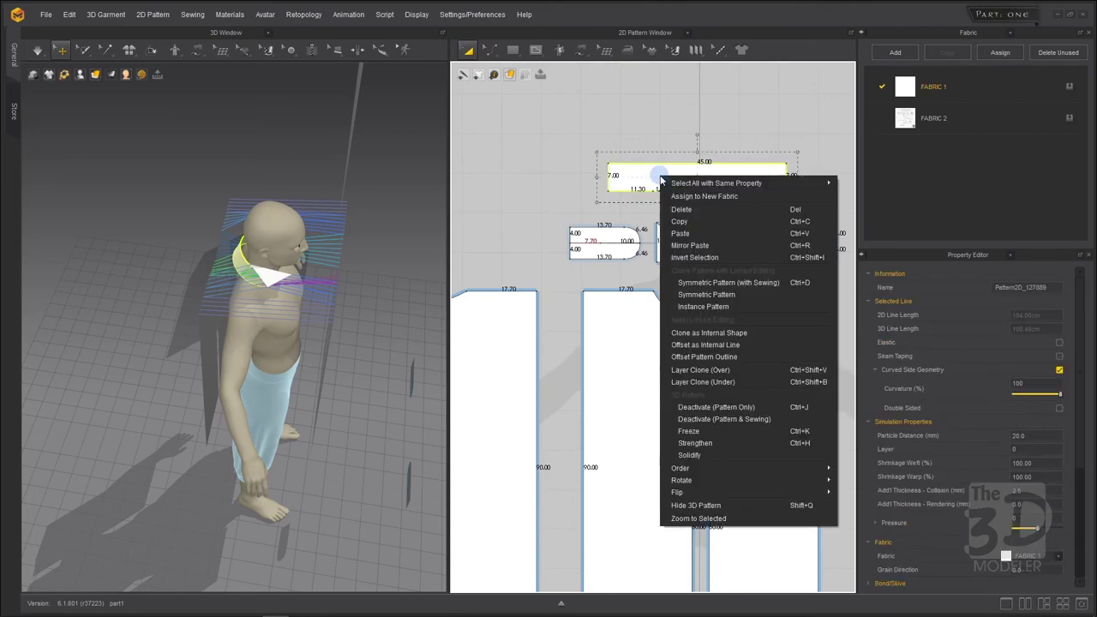
{"action": "left_click", "coordinate": [709, 445]}
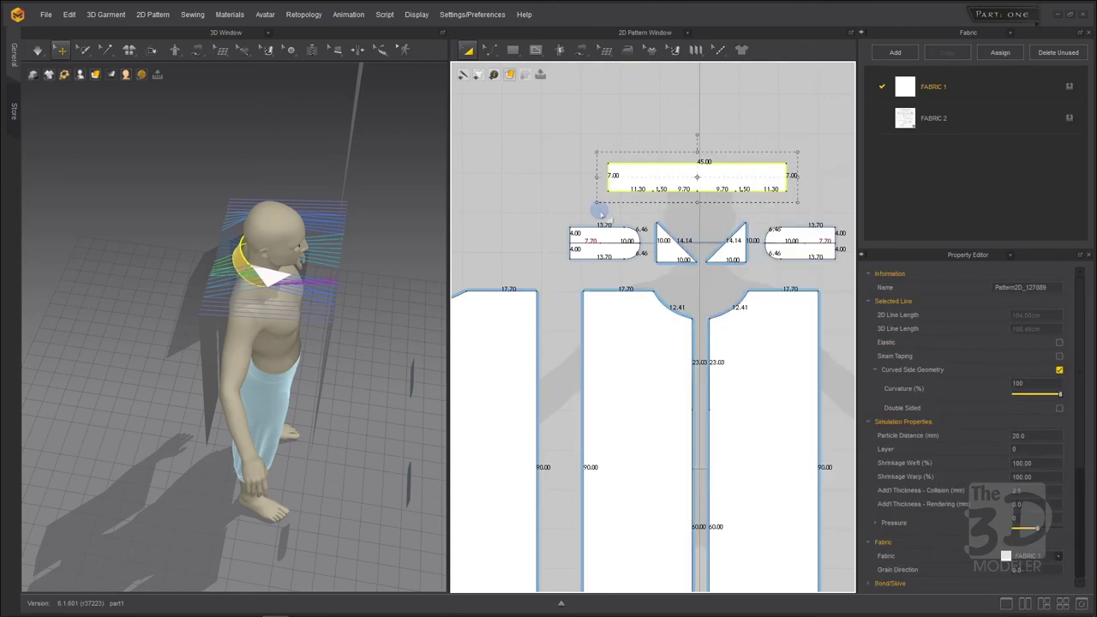
{"action": "right_click", "coordinate": [627, 177]}
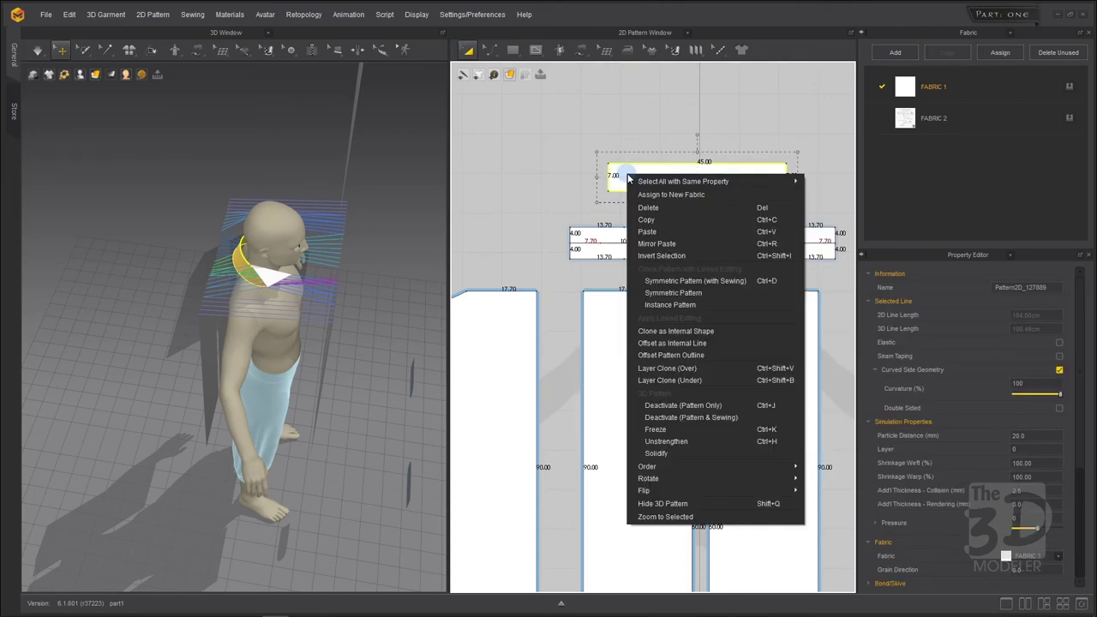
{"action": "left_click", "coordinate": [659, 454]}
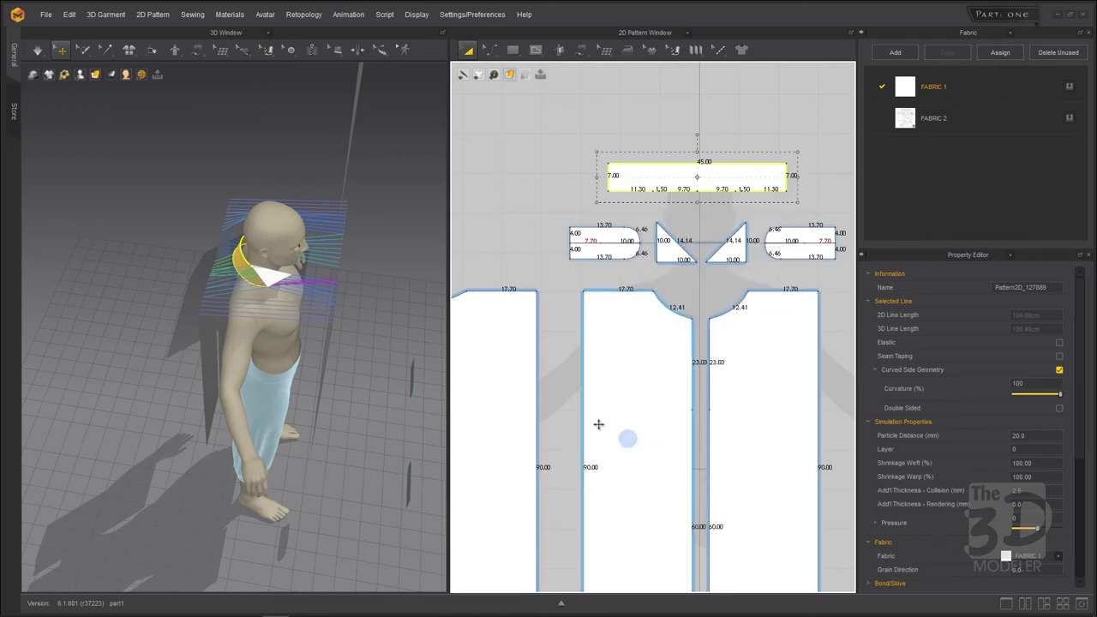
Sew the collar's two 7 cm end edges to each other
{"action": "right_click_drag", "start_coordinate": [386, 248], "coordinate": [316, 236]}
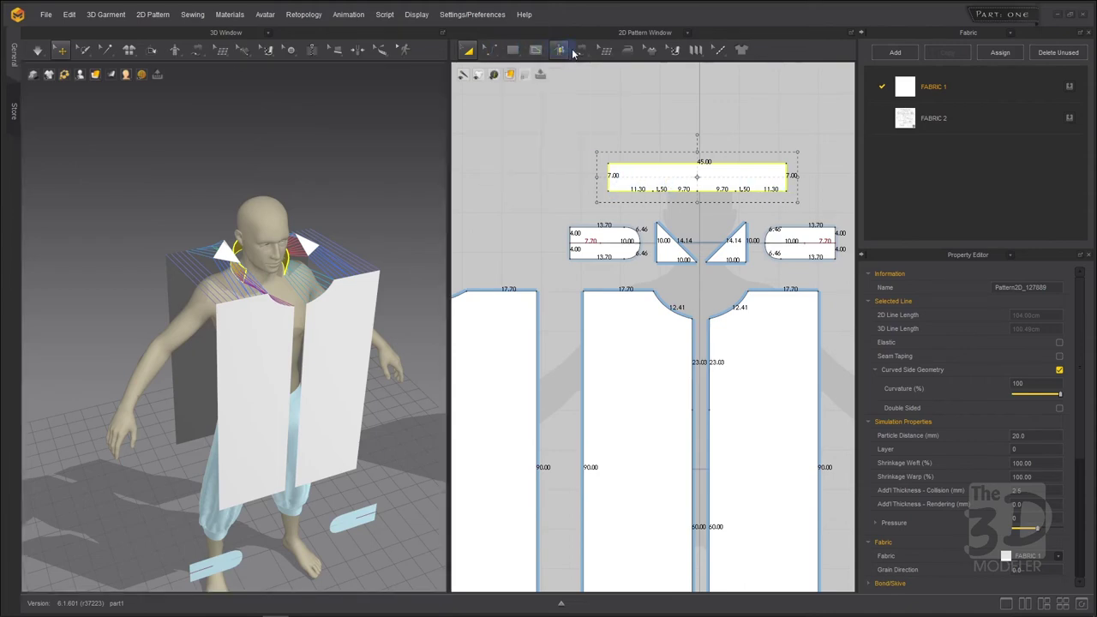
{"action": "mouse_move", "coordinate": [580, 50]}
{"action": "left_click", "coordinate": [617, 89]}
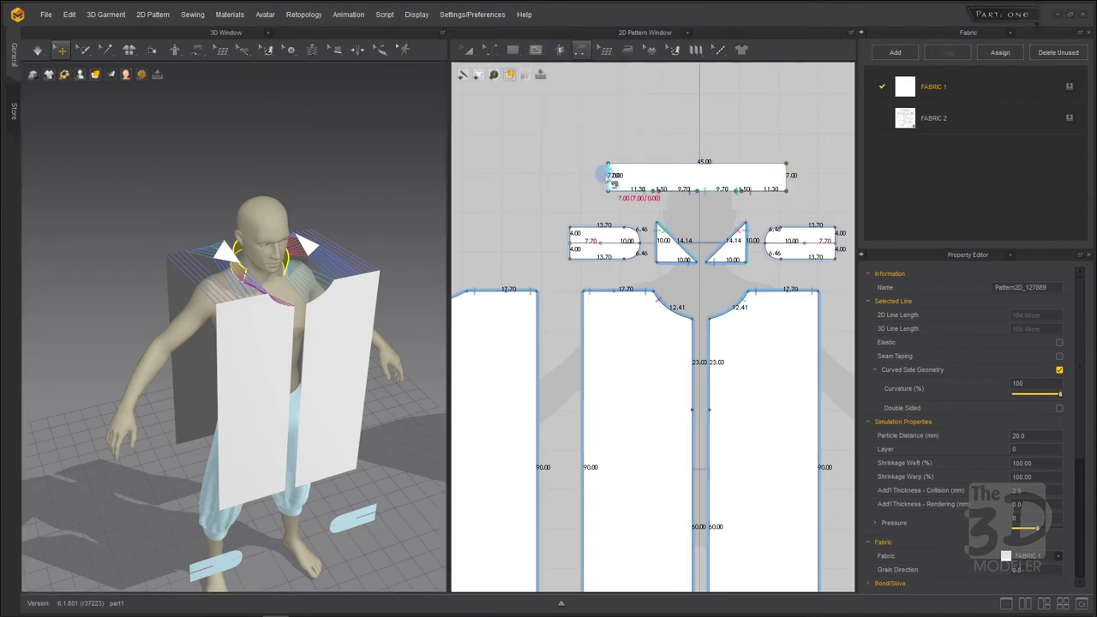
{"action": "left_click", "coordinate": [609, 173]}
{"action": "left_click", "coordinate": [794, 177]}
{"action": "mouse_move", "coordinate": [399, 176]}
{"action": "right_mouse_down"}
{"action": "mouse_move", "coordinate": [345, 174]}
{"action": "mouse_move", "coordinate": [269, 105]}
{"action": "mouse_move", "coordinate": [283, 179]}
{"action": "mouse_move", "coordinate": [372, 170]}
{"action": "mouse_move", "coordinate": [394, 186]}
{"action": "mouse_move", "coordinate": [360, 171]}
{"action": "mouse_move", "coordinate": [377, 153]}
{"action": "mouse_move", "coordinate": [391, 177]}
{"action": "right_mouse_up"}
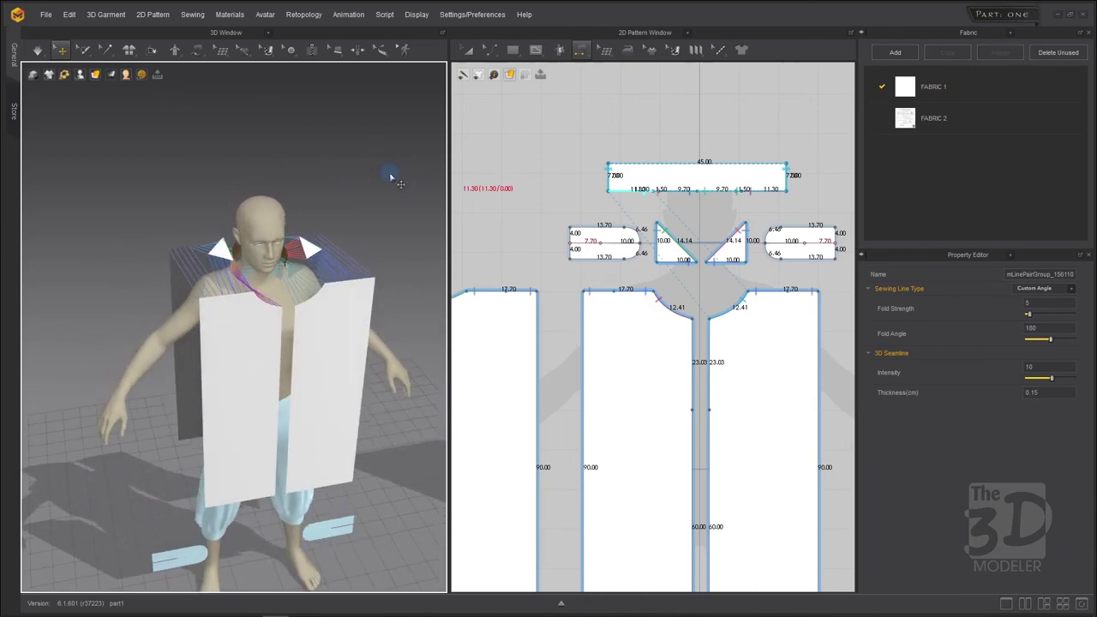
Simulate the garment and pull the front and back panels into place around the avatar's shoulders, ending with the simulation stopped
{"action": "key", "text": "space"}
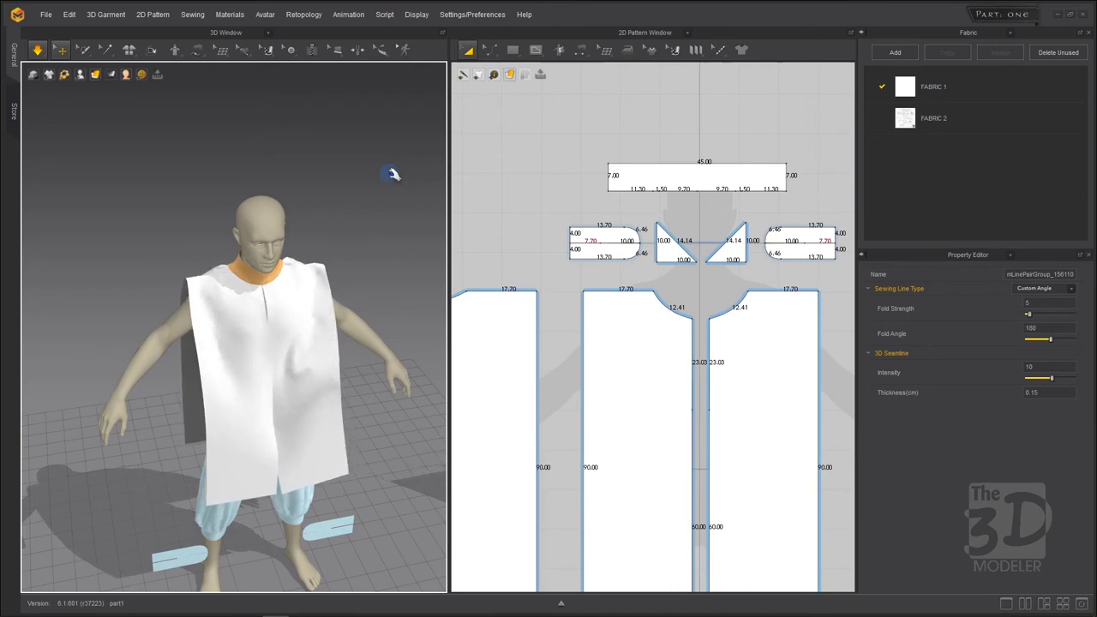
{"action": "right_click_drag", "start_coordinate": [334, 246], "coordinate": [257, 315]}
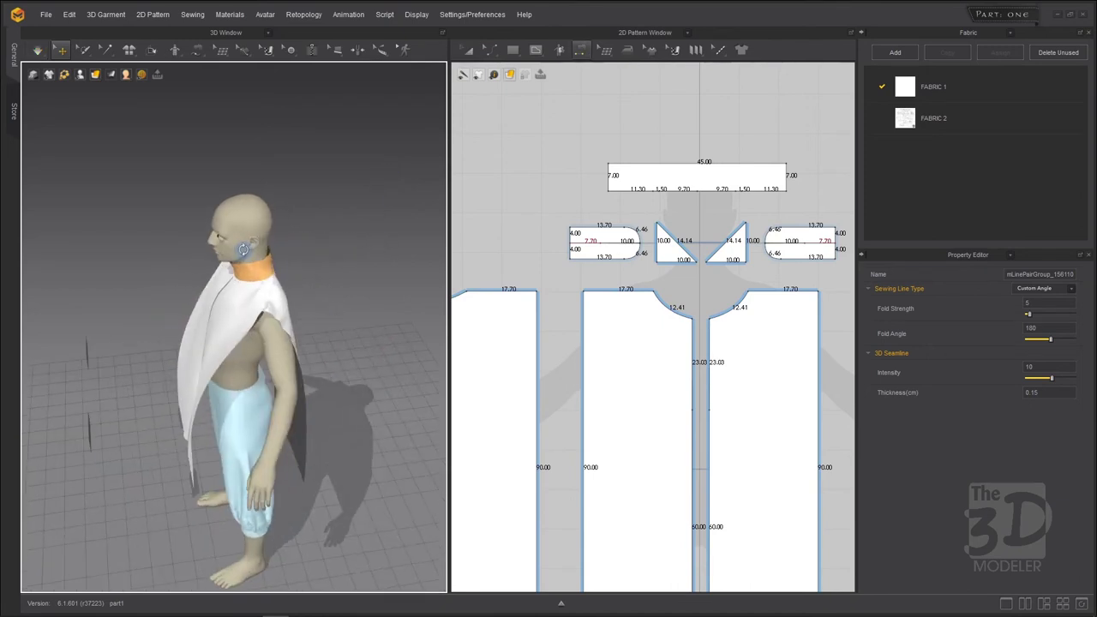
{"action": "left_click", "coordinate": [261, 317]}
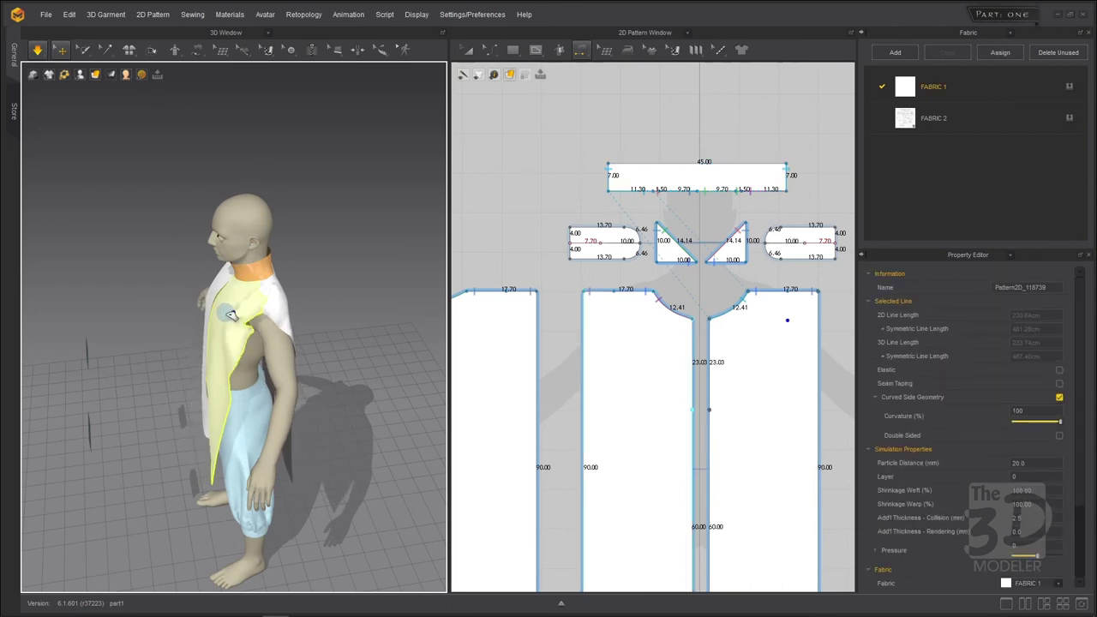
{"action": "left_click", "coordinate": [292, 319]}
{"action": "right_click_drag", "start_coordinate": [317, 257], "coordinate": [526, 228]}
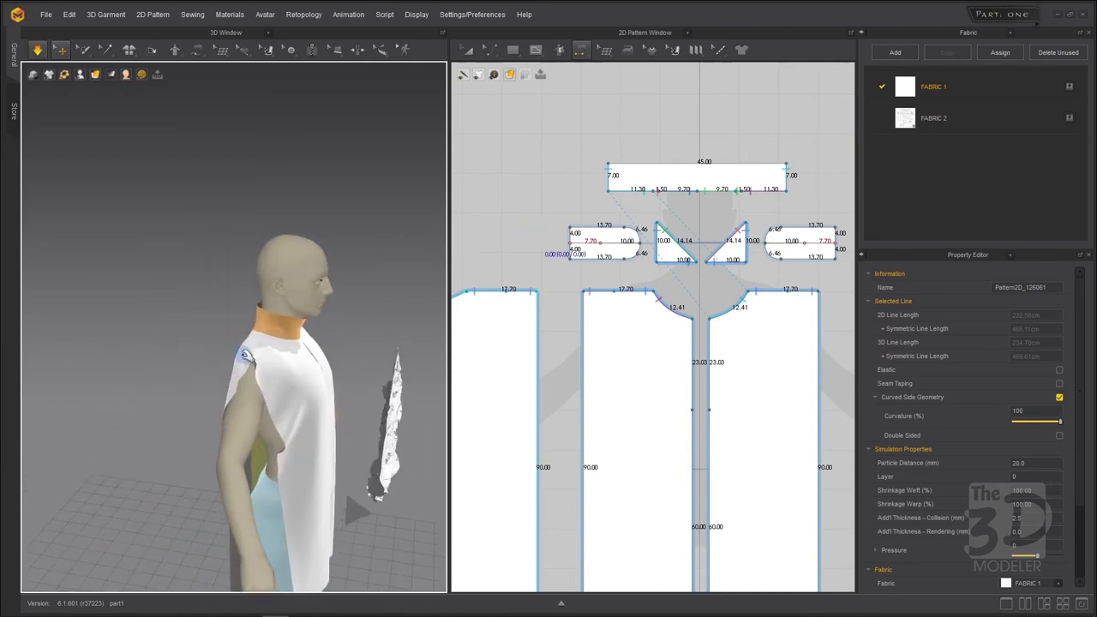
{"action": "left_click", "coordinate": [233, 361]}
{"action": "key", "text": "space"}
Reset the 3D arrangement of the crumpled reference sheet and freeze it
{"action": "left_click", "coordinate": [404, 437]}
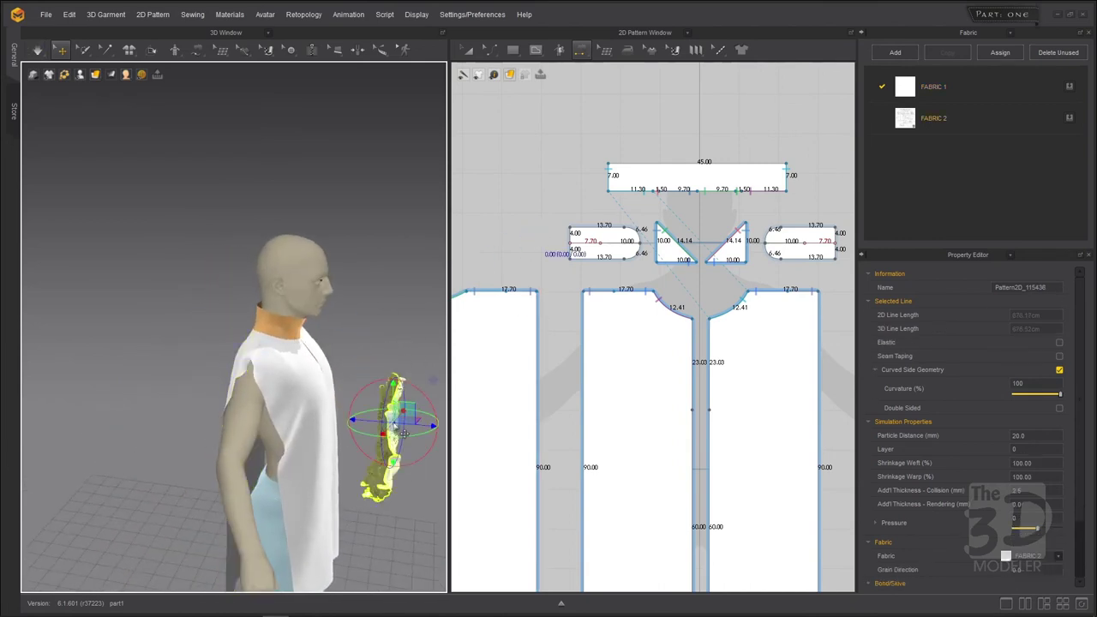
{"action": "right_click", "coordinate": [392, 420]}
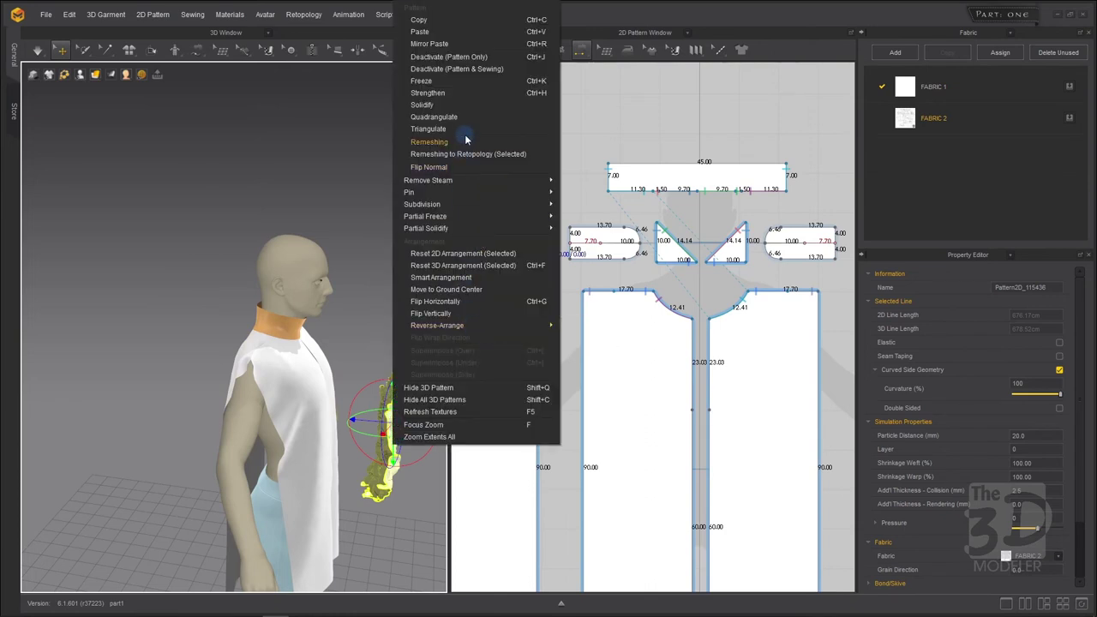
{"action": "left_click", "coordinate": [463, 265]}
{"action": "right_click", "coordinate": [396, 270]}
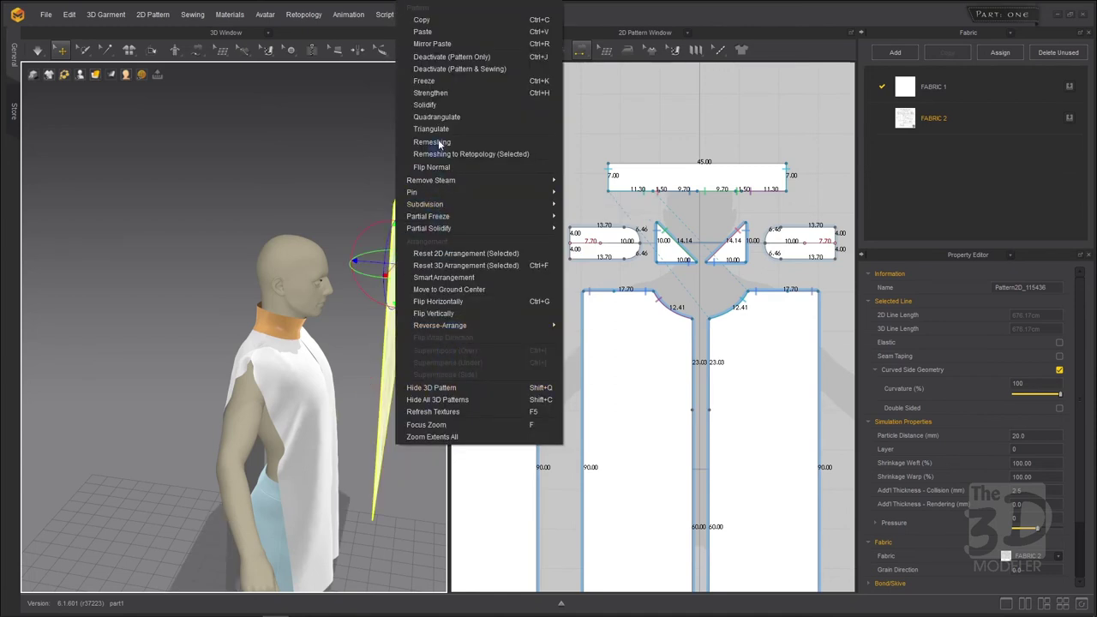
{"action": "left_click", "coordinate": [441, 89]}
{"action": "mouse_move", "coordinate": [254, 176]}
{"action": "right_mouse_down"}
{"action": "mouse_move", "coordinate": [210, 185]}
{"action": "mouse_move", "coordinate": [203, 166]}
{"action": "mouse_move", "coordinate": [185, 193]}
{"action": "mouse_move", "coordinate": [269, 187]}
{"action": "right_mouse_up"}
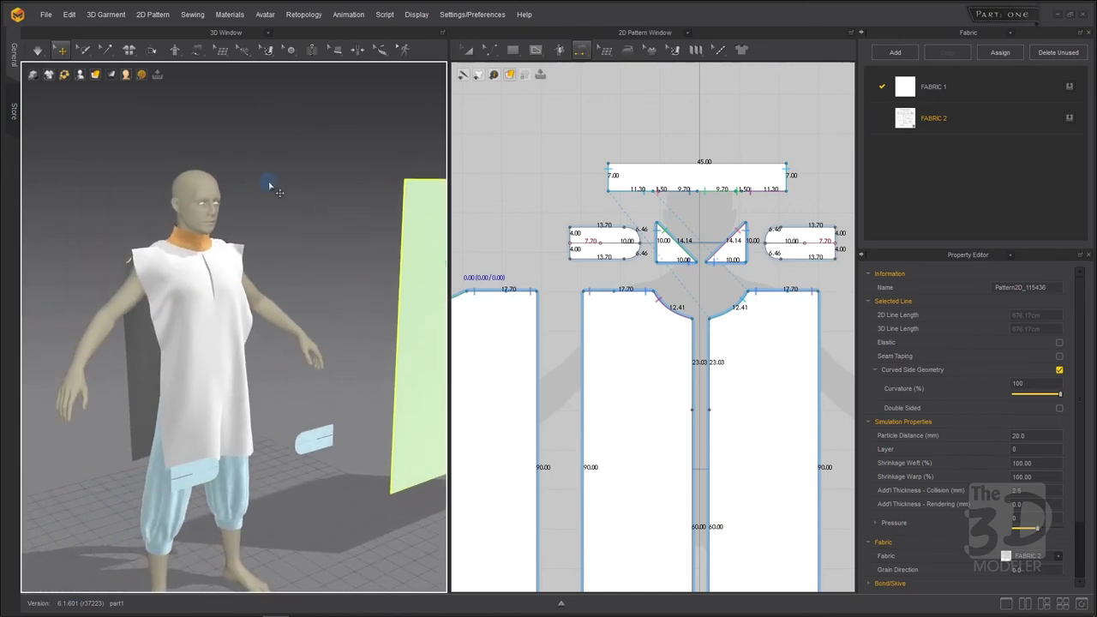
Simulate briefly, then move both rounded strap patterns together from near the floor to just in front of the avatar's shoulders
{"action": "mouse_move", "coordinate": [309, 223]}
{"action": "right_mouse_down"}
{"action": "mouse_move", "coordinate": [289, 246]}
{"action": "mouse_move", "coordinate": [328, 237]}
{"action": "mouse_move", "coordinate": [347, 211]}
{"action": "mouse_move", "coordinate": [319, 218]}
{"action": "right_mouse_up"}
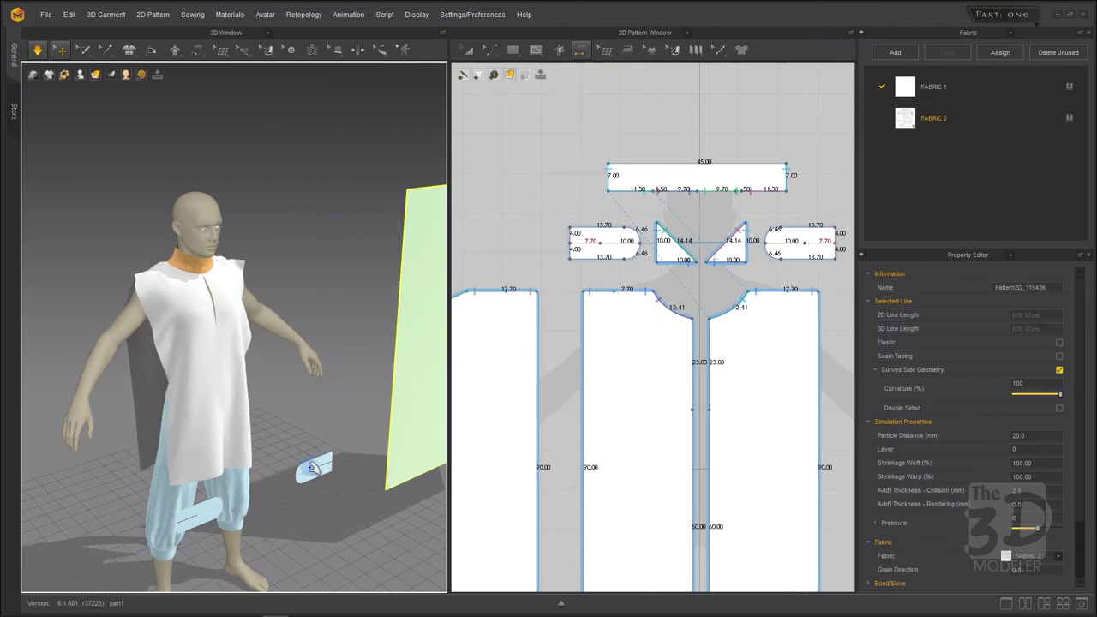
{"action": "left_click", "coordinate": [314, 470]}
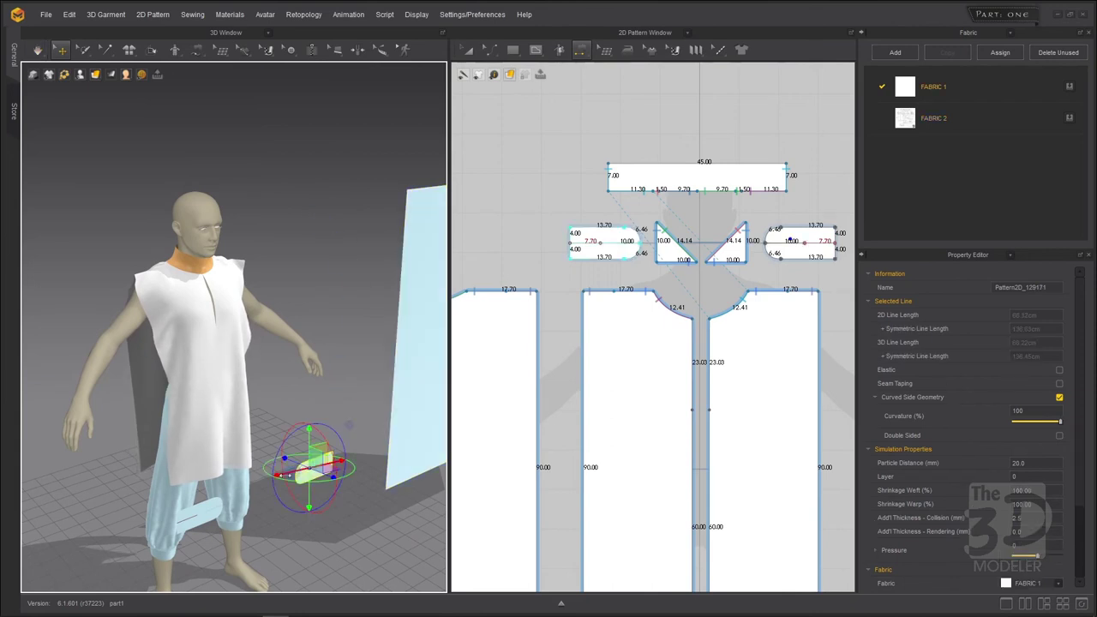
{"action": "left_click", "coordinate": [206, 514], "text": "shift"}
{"action": "left_click_drag", "start_coordinate": [216, 522], "coordinate": [143, 272]}
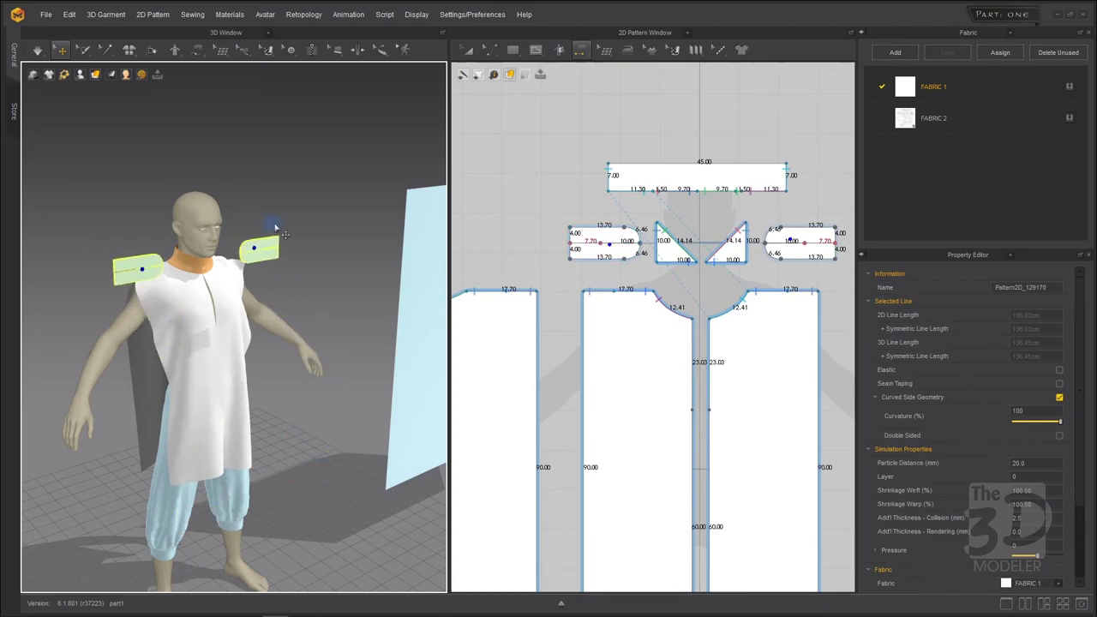
{"action": "right_click_drag", "start_coordinate": [310, 196], "coordinate": [244, 247]}
{"action": "left_click_drag", "start_coordinate": [172, 280], "coordinate": [218, 252]}
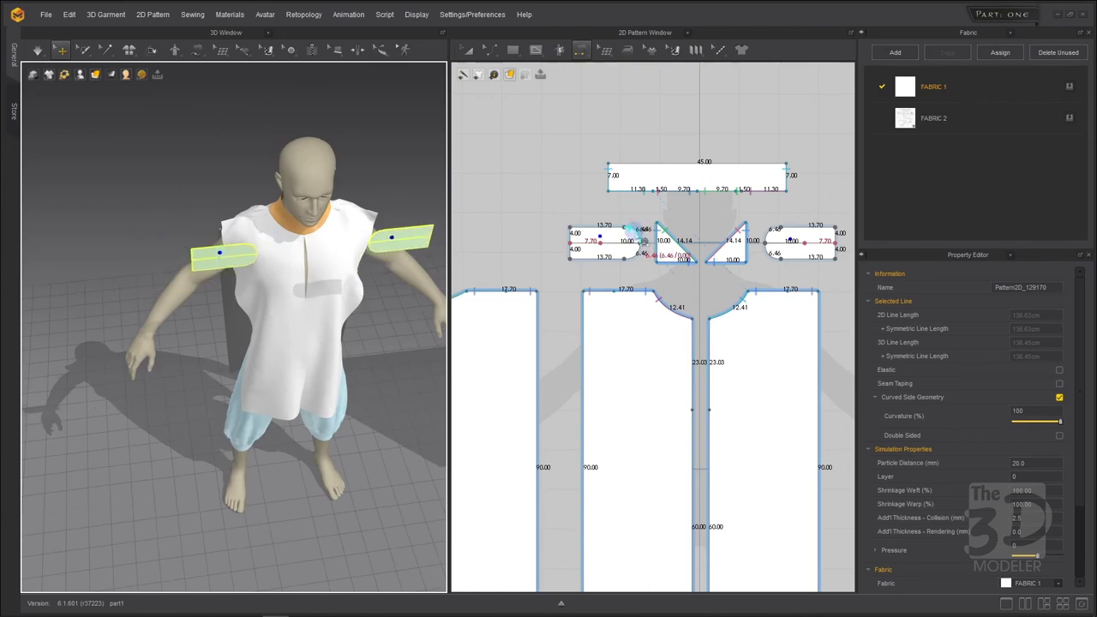
Examine the edges of the rounded strap pattern and the outer shoulder corner of the adjacent front panel
{"action": "scroll", "coordinate": [633, 228], "scroll_direction": "down", "scroll_amount": 3}
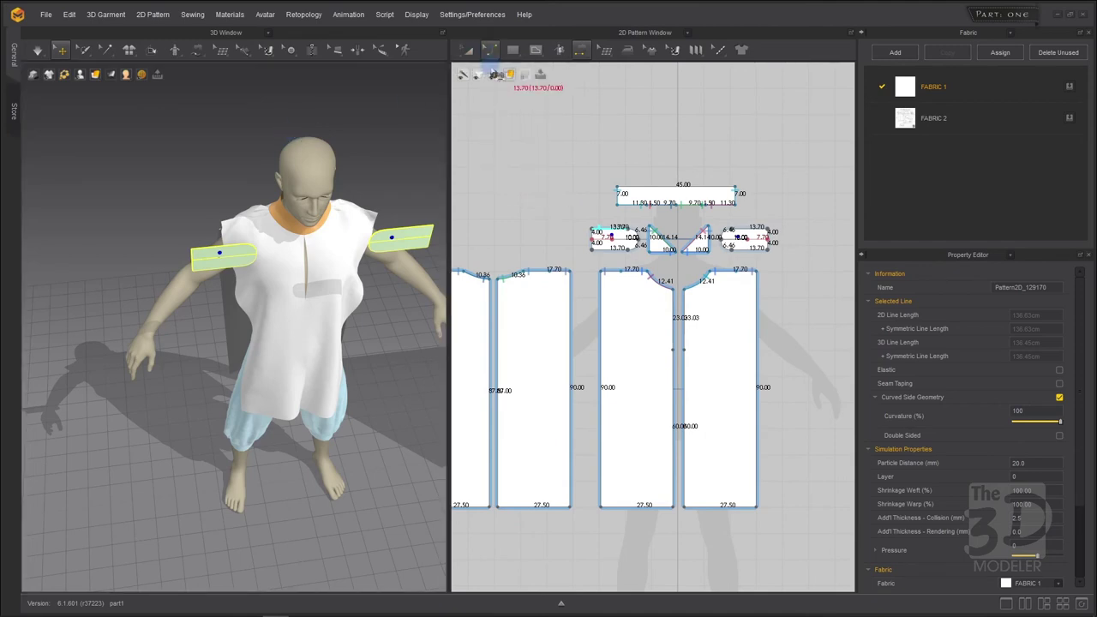
{"action": "scroll", "coordinate": [630, 275], "scroll_direction": "up", "scroll_amount": 2}
{"action": "scroll", "coordinate": [629, 275], "scroll_direction": "up", "scroll_amount": 1}
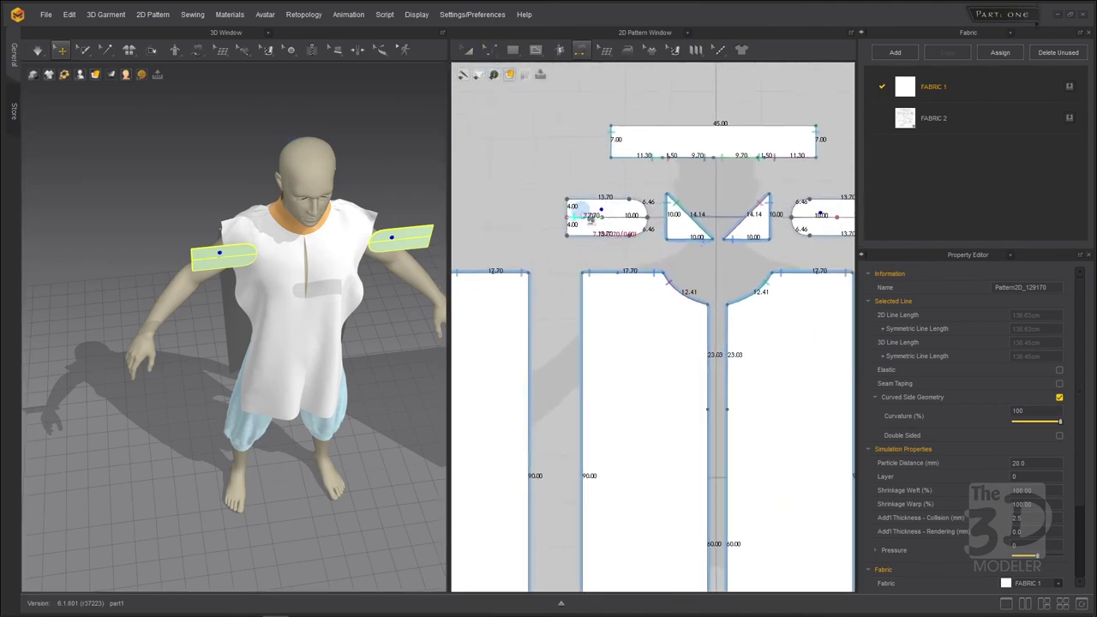
{"action": "left_click", "coordinate": [467, 50]}
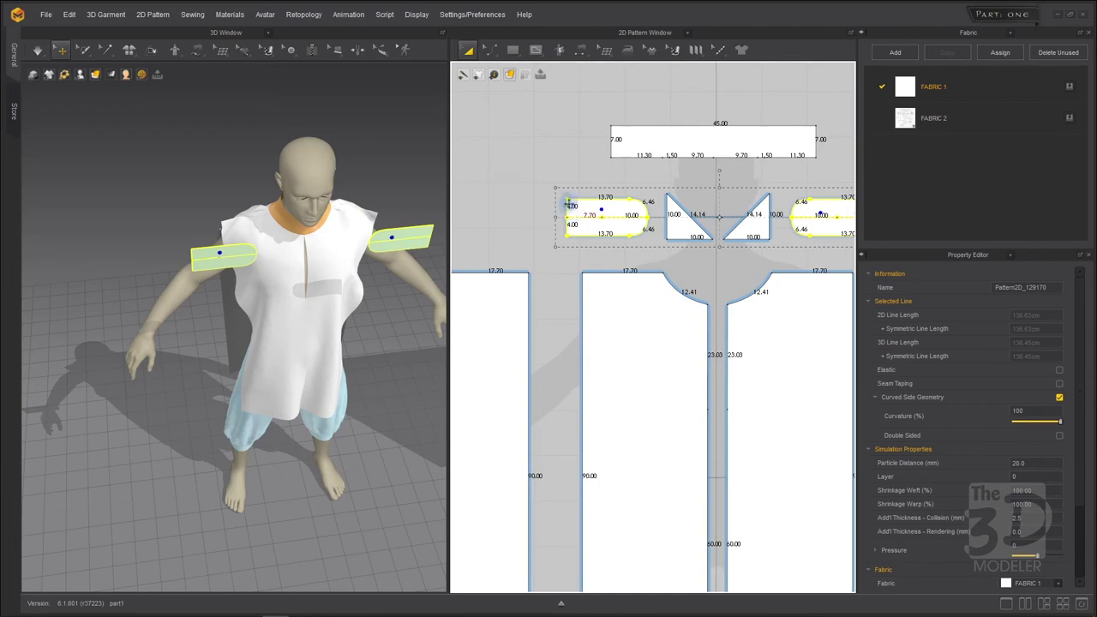
{"action": "left_click", "coordinate": [512, 181]}
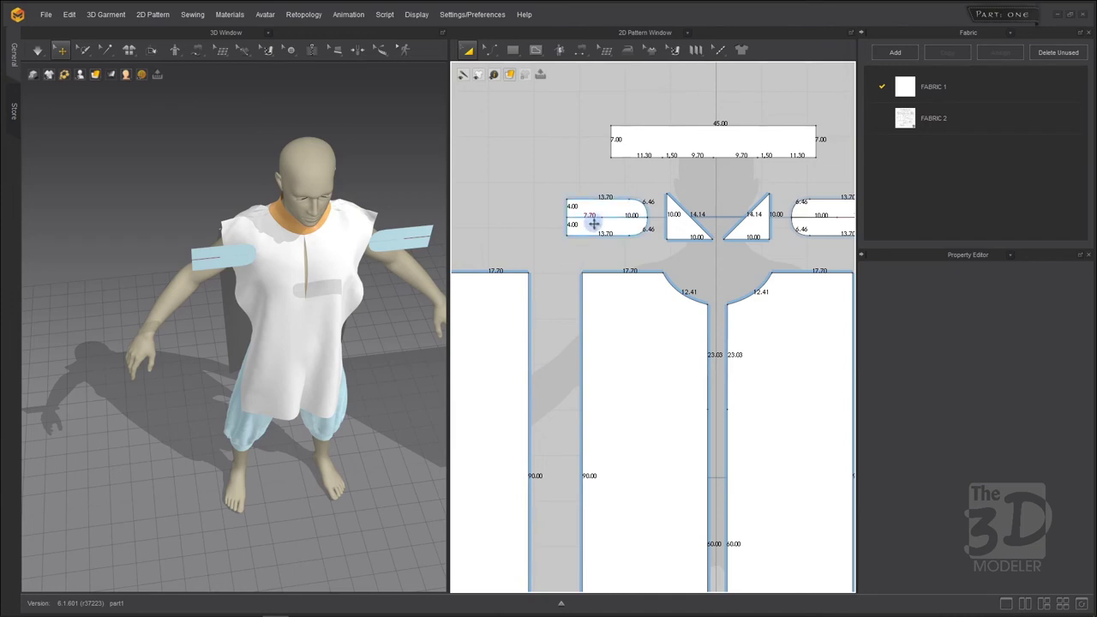
{"action": "left_click", "coordinate": [522, 198]}
{"action": "scroll", "coordinate": [584, 272], "scroll_direction": "up", "scroll_amount": 2}
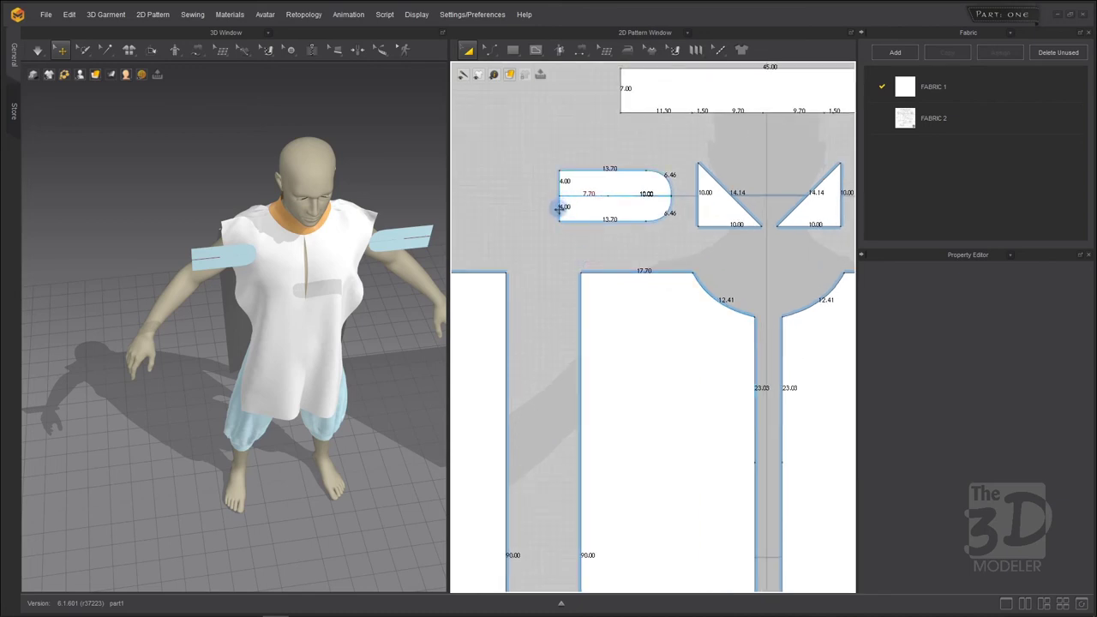
{"action": "left_click", "coordinate": [590, 273]}
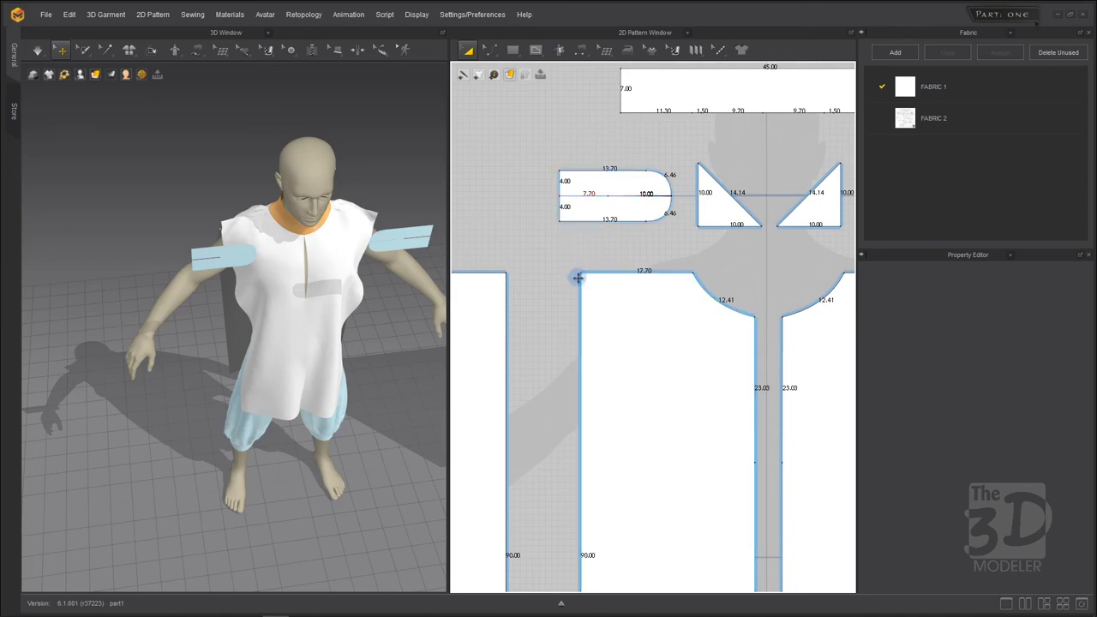
Split the front panel's outer side edge 4 cm below its shoulder corner
{"action": "left_click", "coordinate": [561, 214]}
{"action": "left_click", "coordinate": [580, 276]}
{"action": "left_click", "coordinate": [488, 50]}
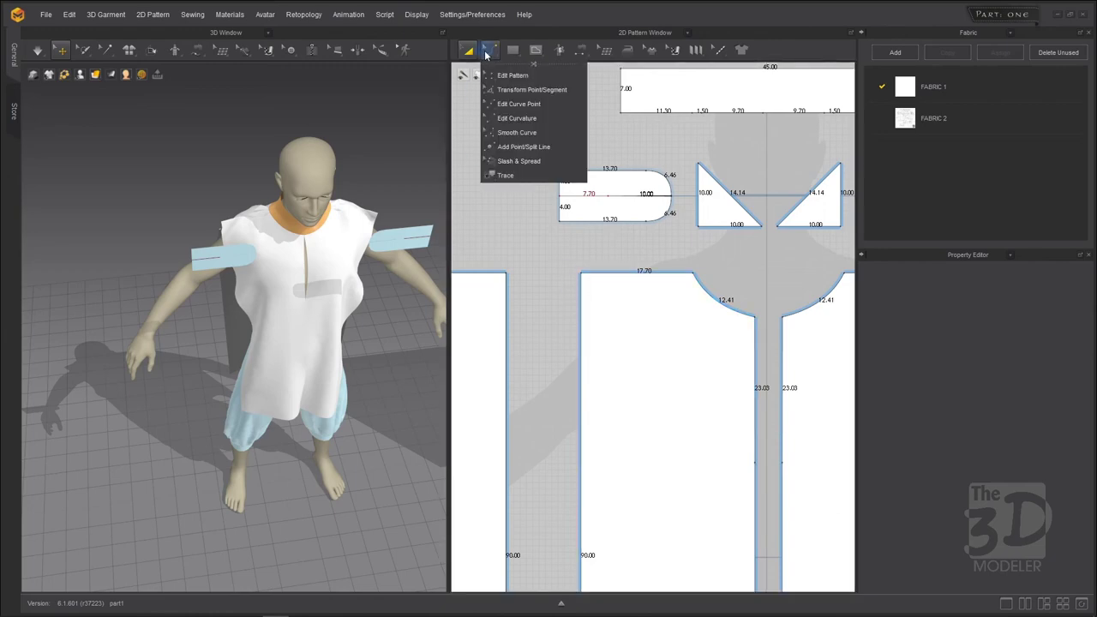
{"action": "left_click", "coordinate": [512, 75]}
{"action": "left_click", "coordinate": [579, 299]}
{"action": "right_click", "coordinate": [582, 305]}
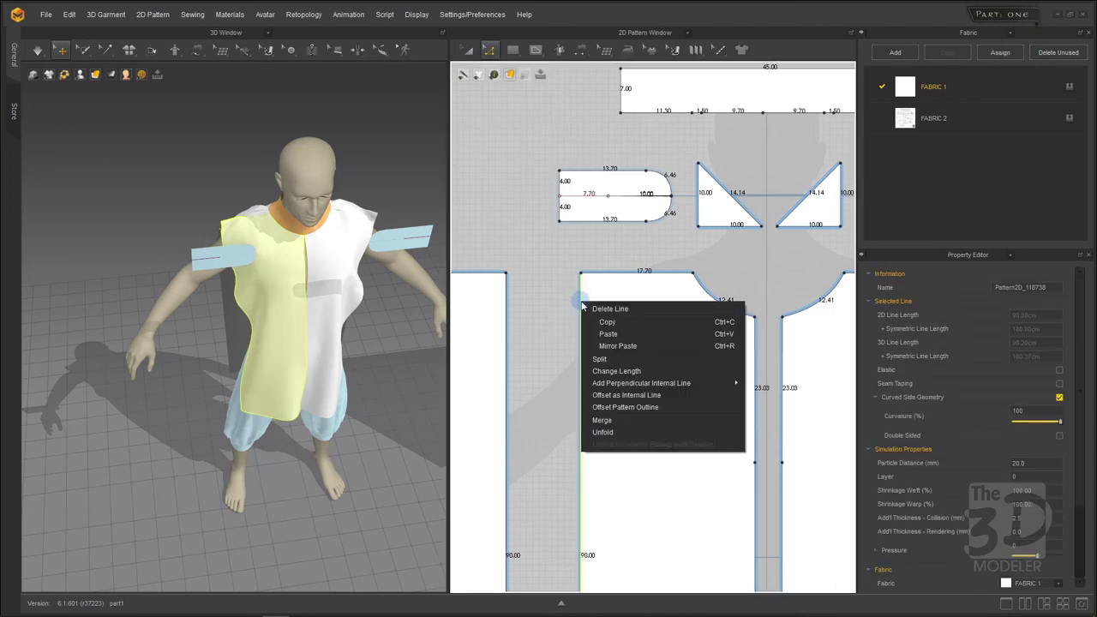
{"action": "left_click", "coordinate": [615, 361]}
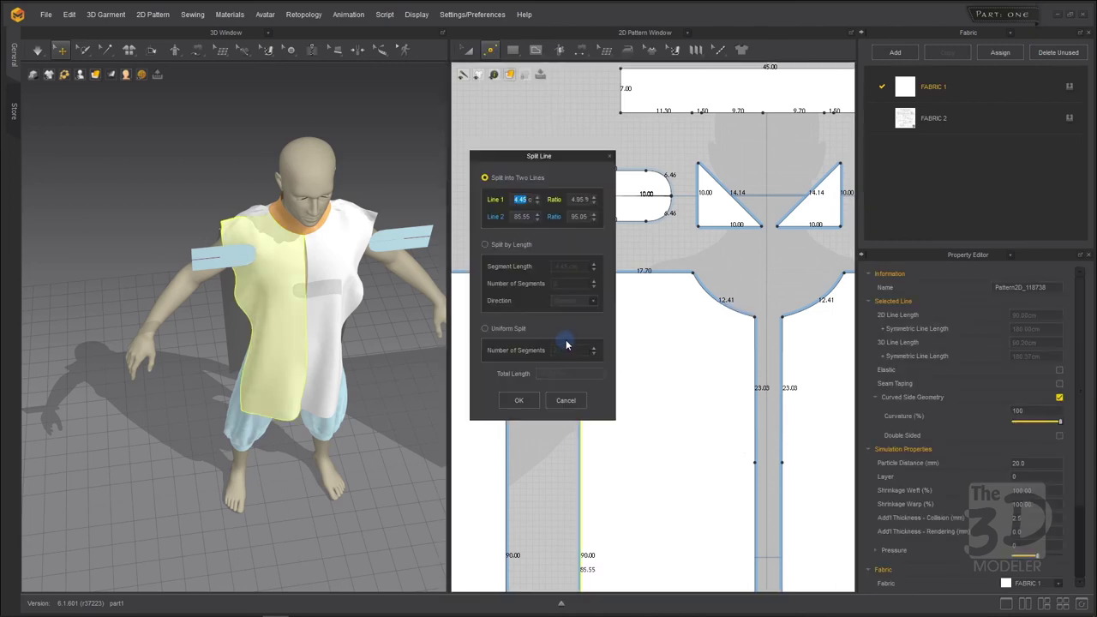
{"action": "type", "text": "4"}
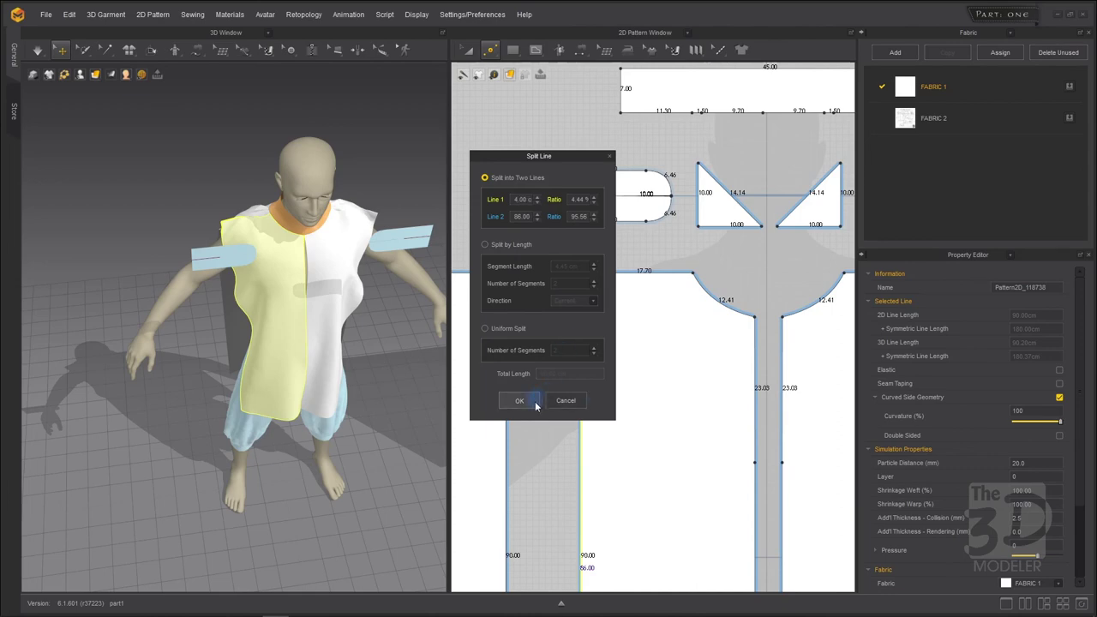
{"action": "left_click", "coordinate": [525, 400]}
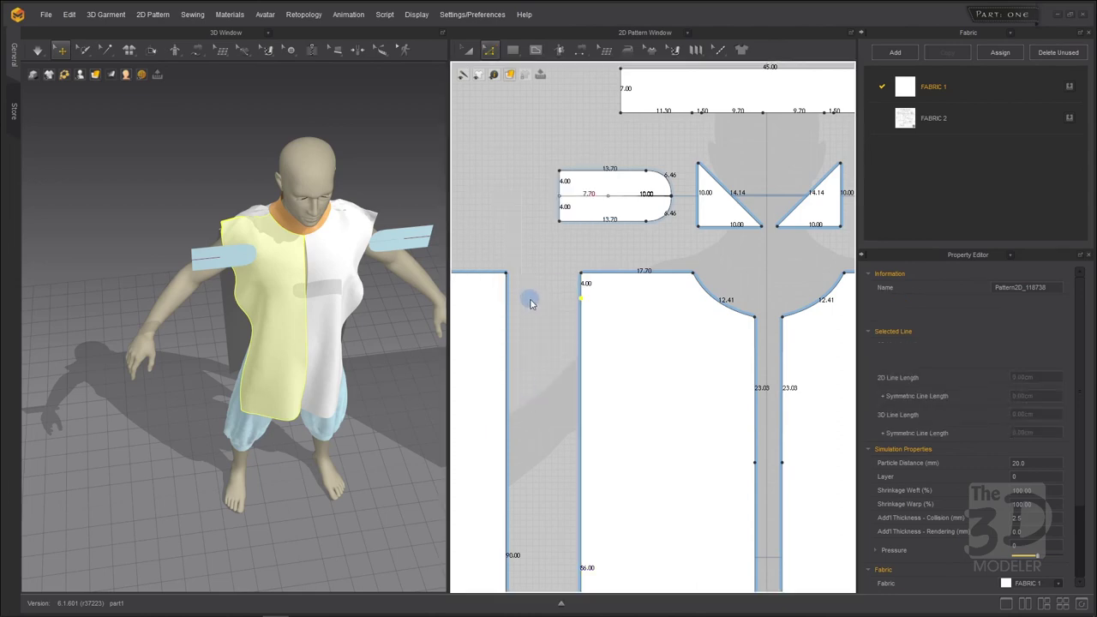
Draw an internal line on the front panel from the 4 cm split point 17.70 cm inward, then up to the inner shoulder point
{"action": "left_click", "coordinate": [588, 291]}
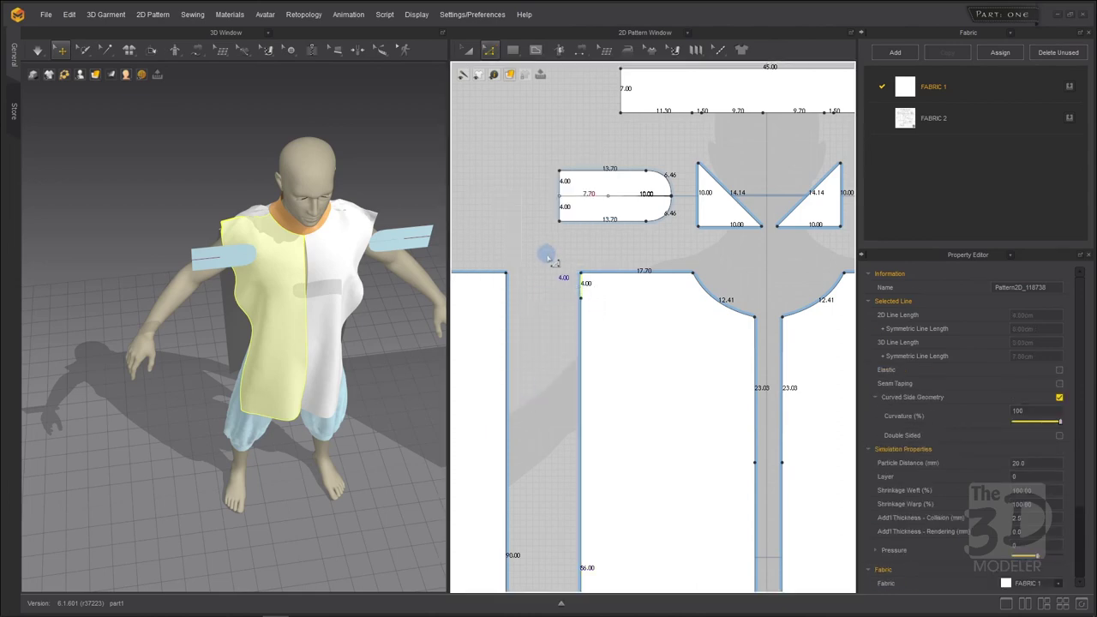
{"action": "left_click", "coordinate": [533, 50]}
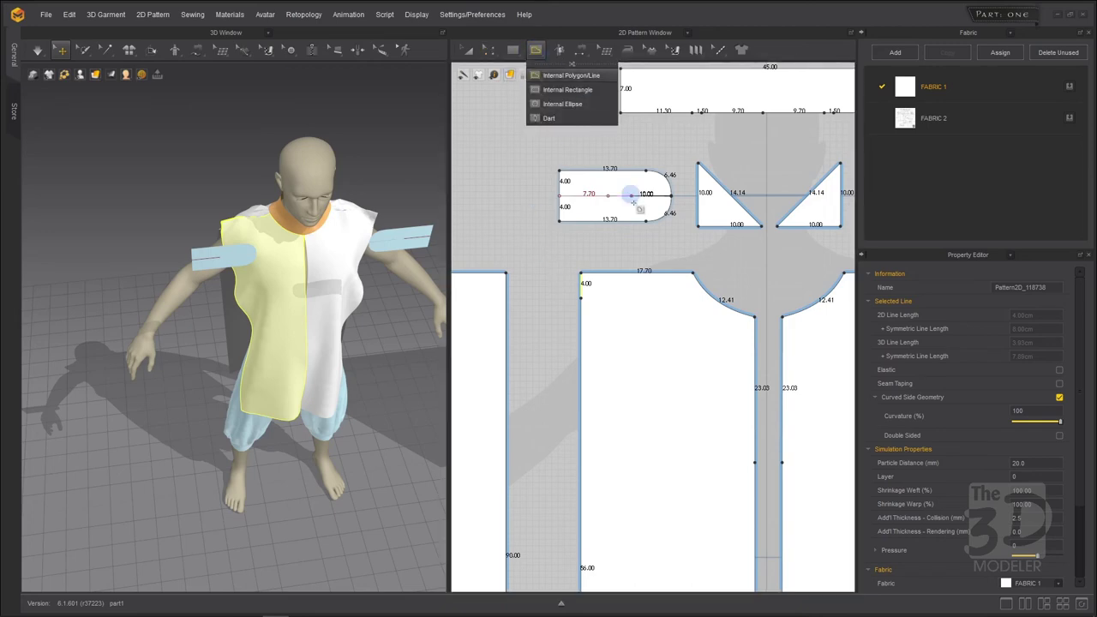
{"action": "left_click", "coordinate": [575, 90]}
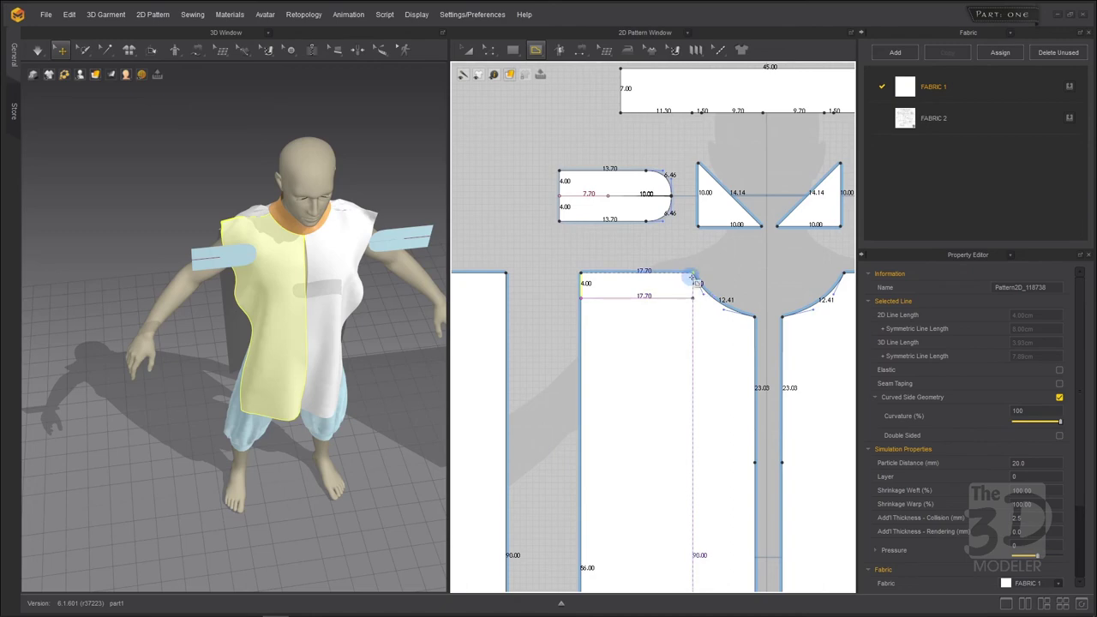
{"action": "left_click", "coordinate": [692, 276]}
{"action": "key", "text": "Return"}
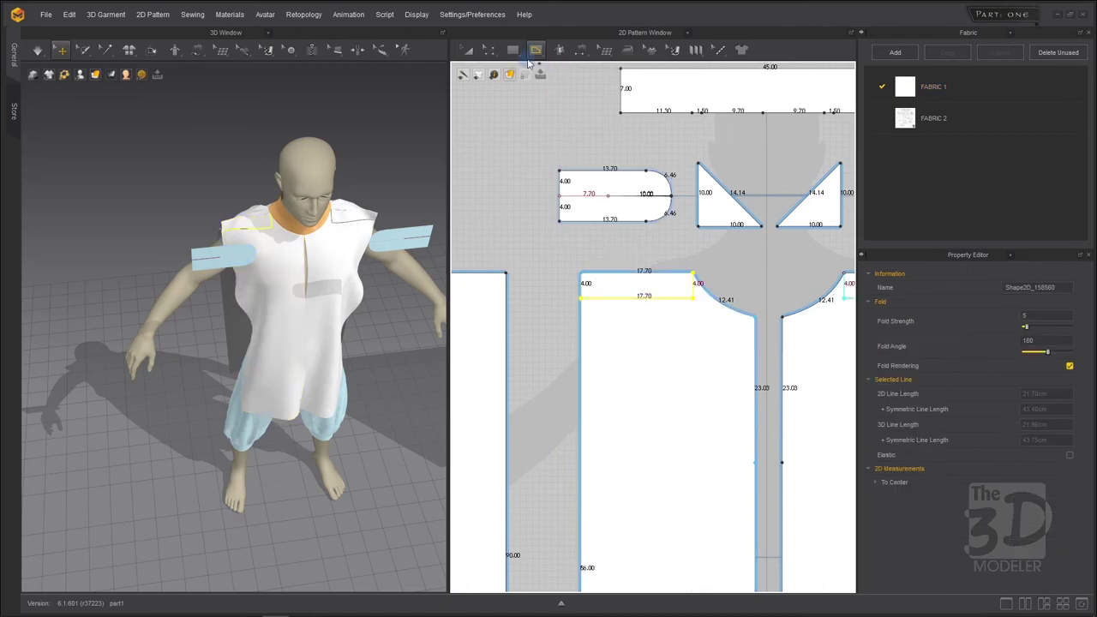
Round the corner of the front panel's internal line with Smooth Curve, leaving a 13.70 cm straight section
{"action": "left_click", "coordinate": [489, 49]}
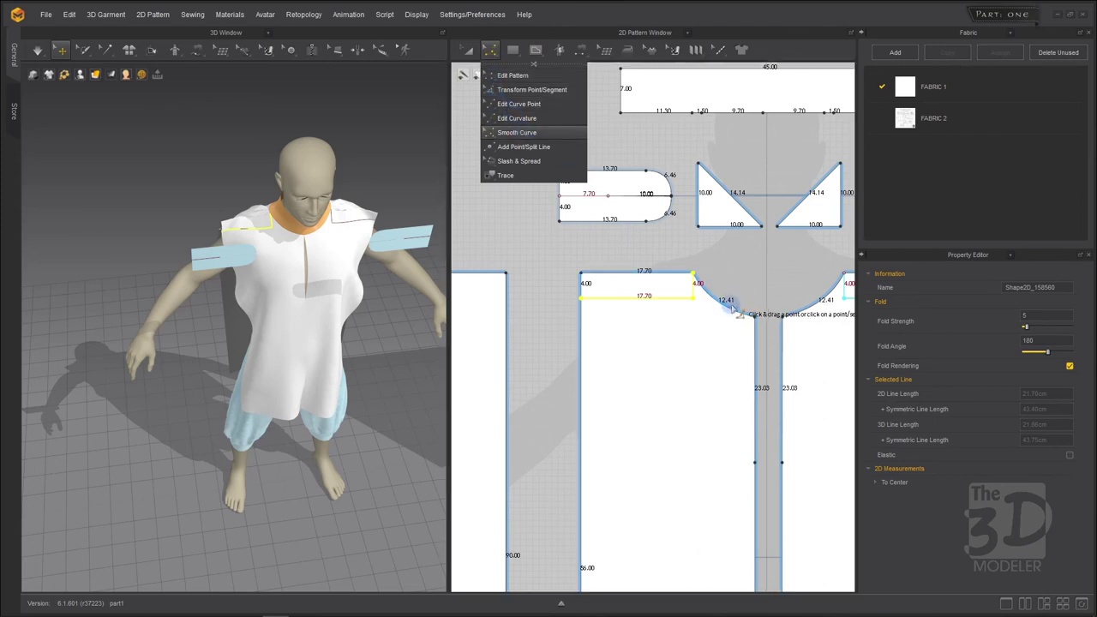
{"action": "left_click", "coordinate": [514, 131]}
{"action": "left_click_drag", "start_coordinate": [692, 298], "coordinate": [656, 274]}
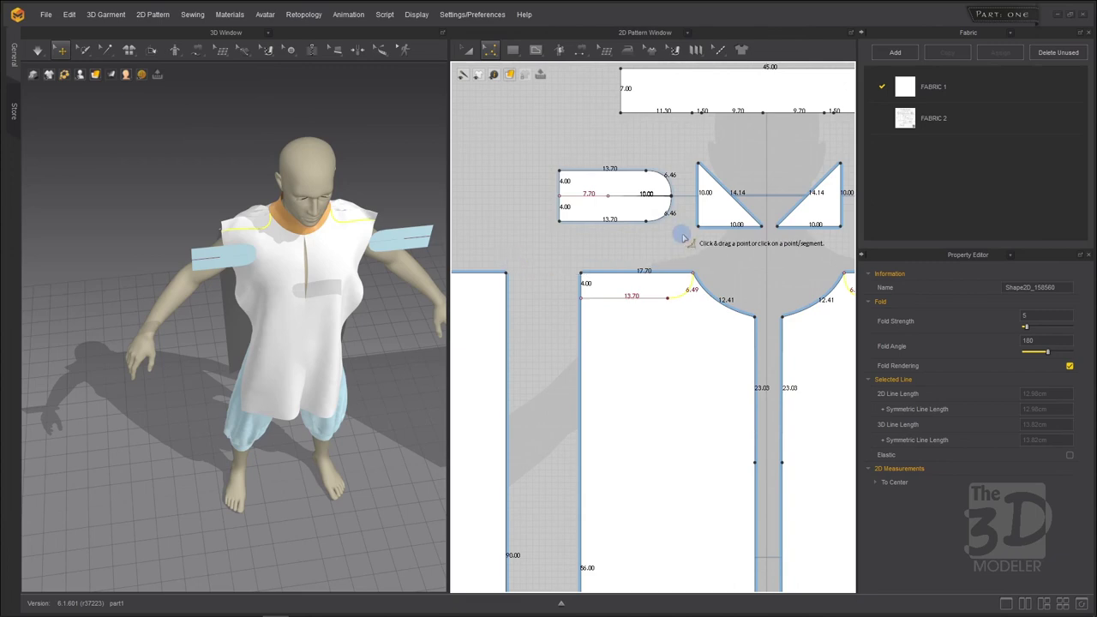
Split the back panel's outer side edge 4 cm below its shoulder corner
{"action": "scroll", "coordinate": [664, 238], "scroll_direction": "down", "scroll_amount": 3}
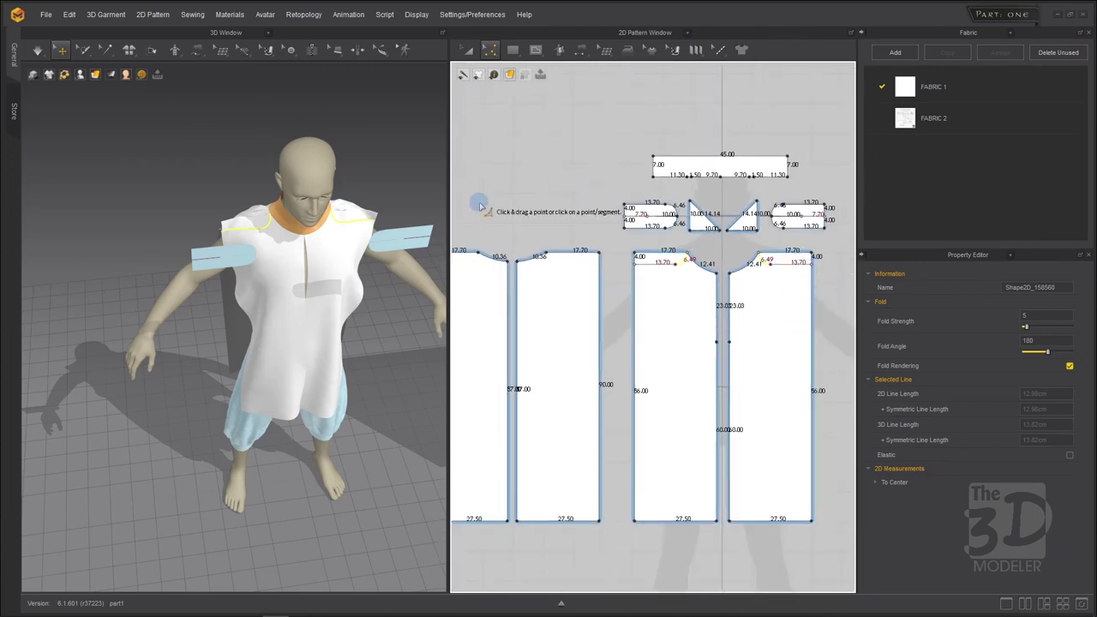
{"action": "scroll", "coordinate": [480, 208], "scroll_direction": "up", "scroll_amount": 2}
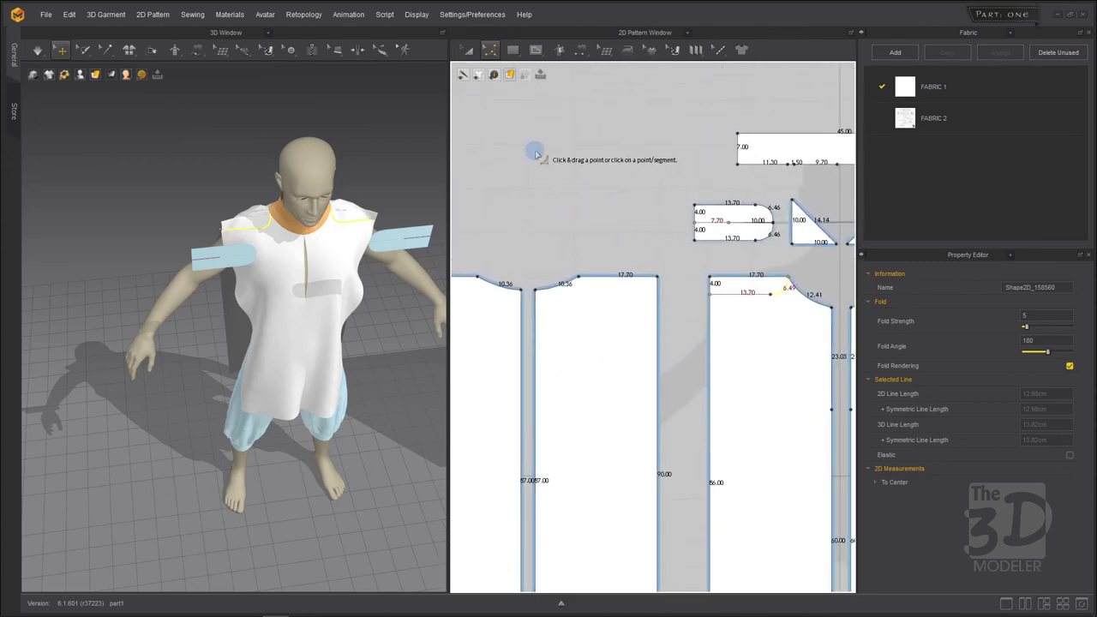
{"action": "left_click", "coordinate": [489, 51]}
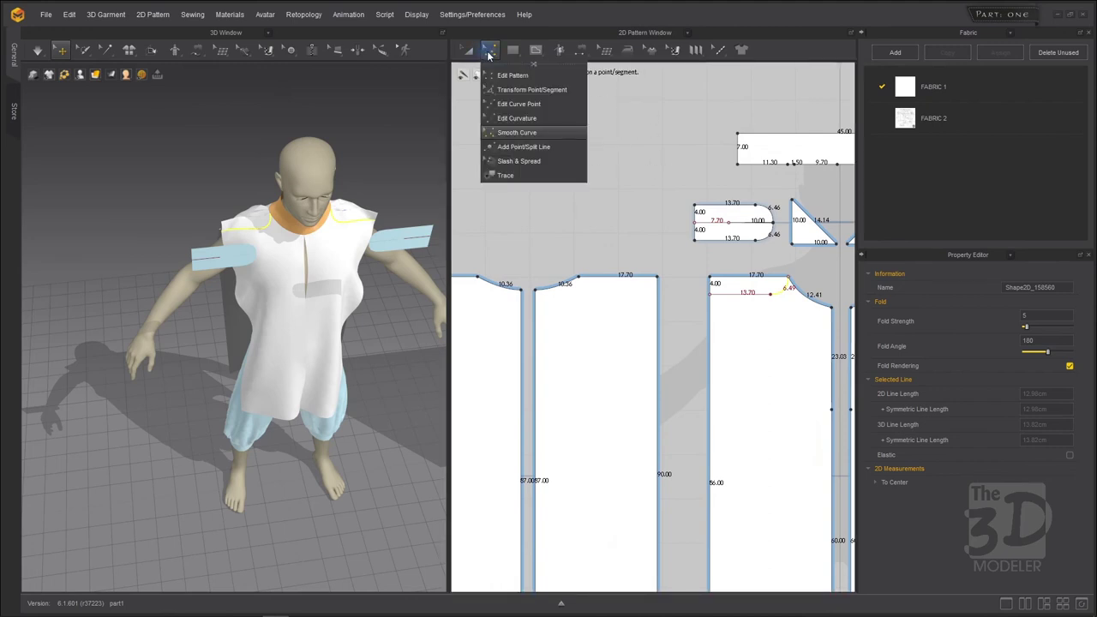
{"action": "left_click", "coordinate": [524, 89]}
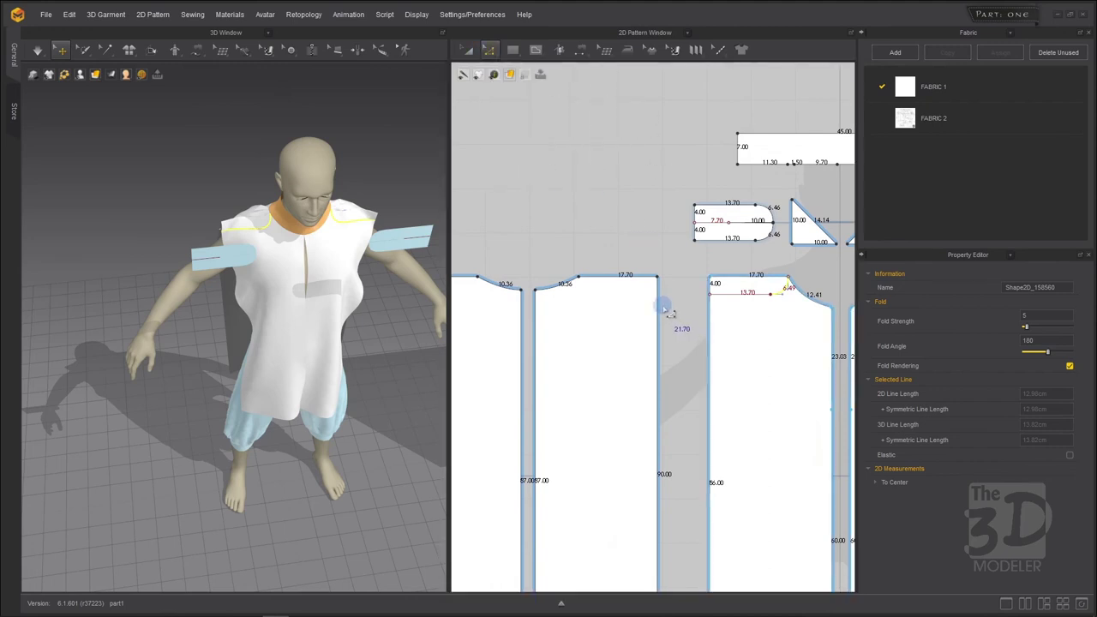
{"action": "left_click", "coordinate": [658, 304]}
{"action": "right_click", "coordinate": [658, 305]}
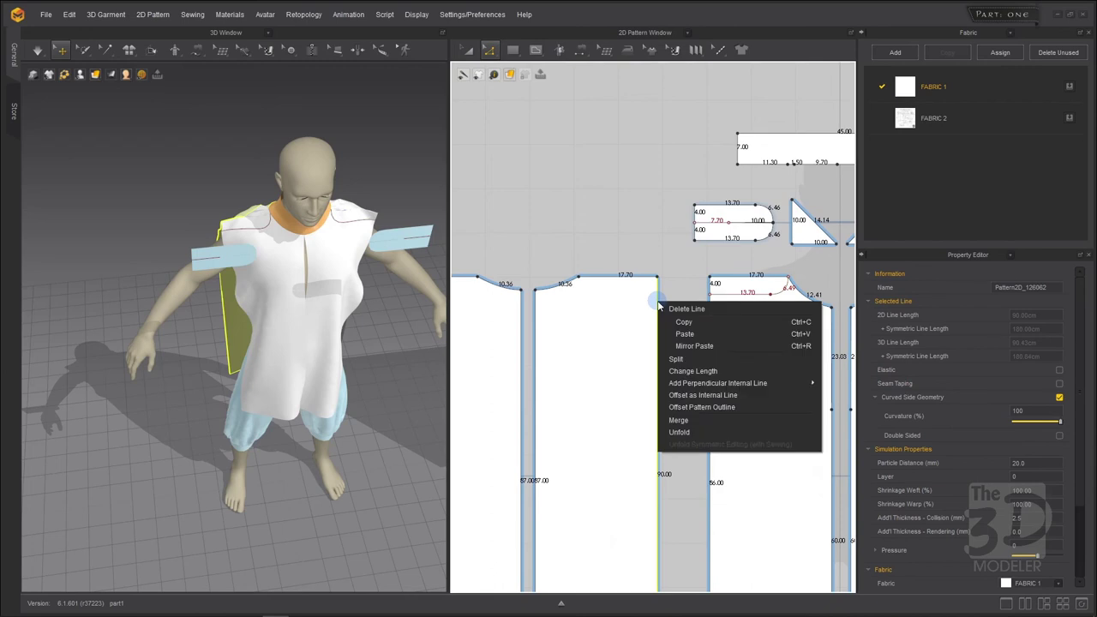
{"action": "left_click", "coordinate": [675, 359]}
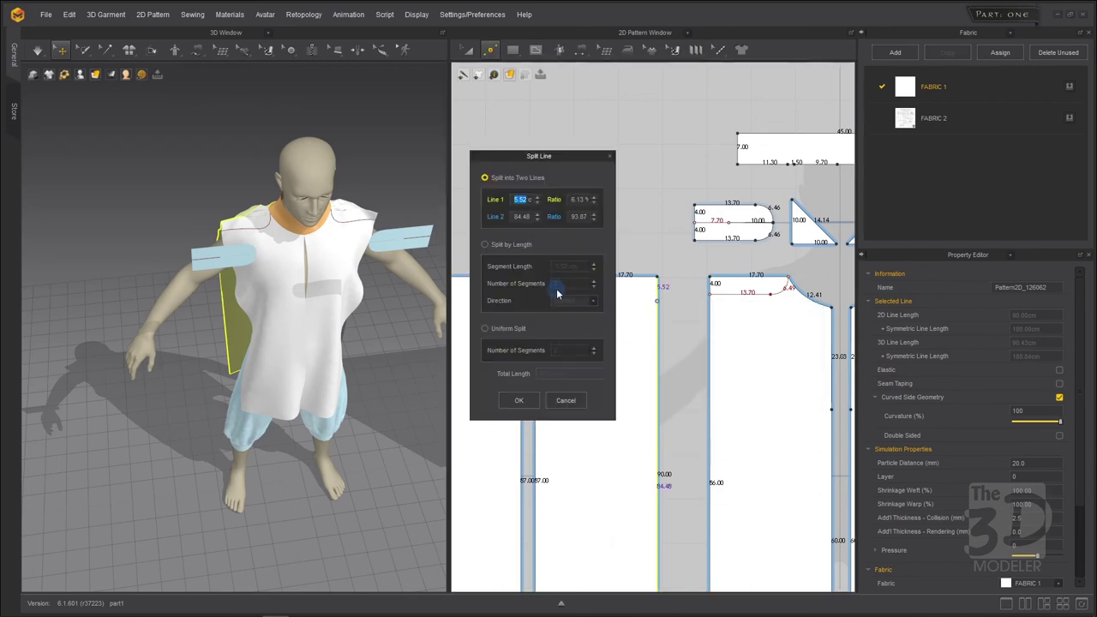
{"action": "left_click", "coordinate": [519, 400]}
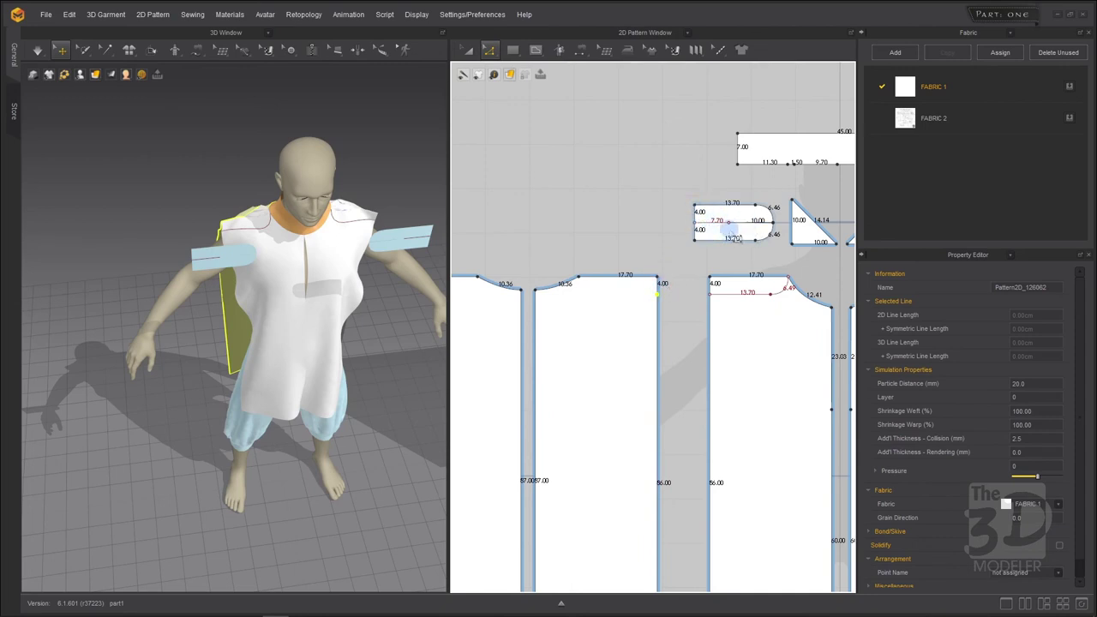
Draw an internal line on the back panel from the 4 cm split point 17.70 cm inward and up to the inner shoulder point
{"action": "left_click", "coordinate": [531, 51]}
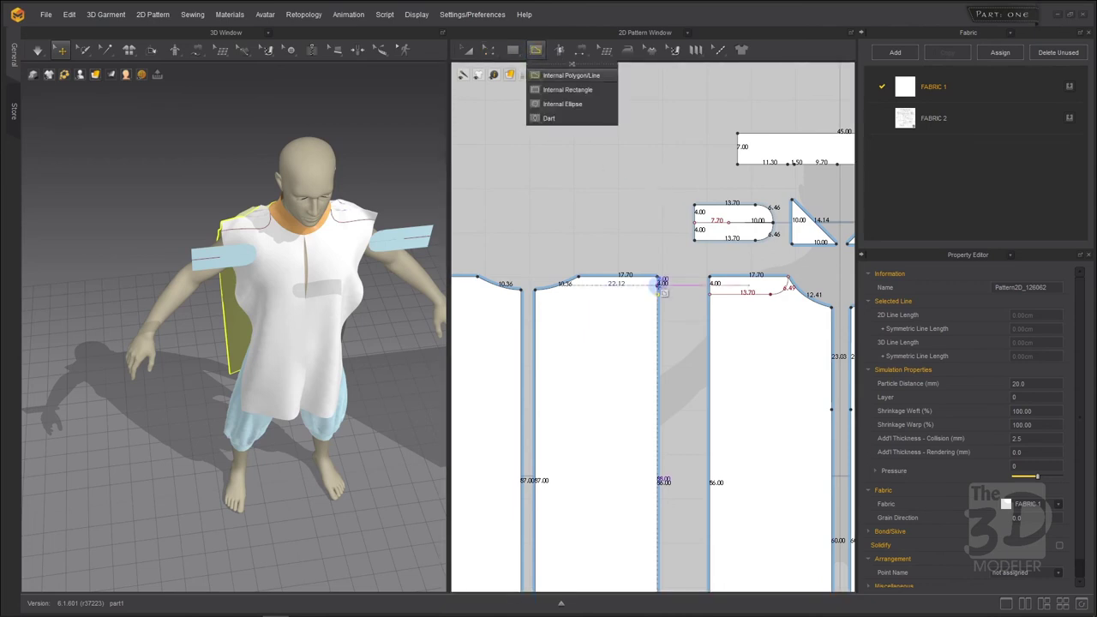
{"action": "left_click", "coordinate": [566, 74]}
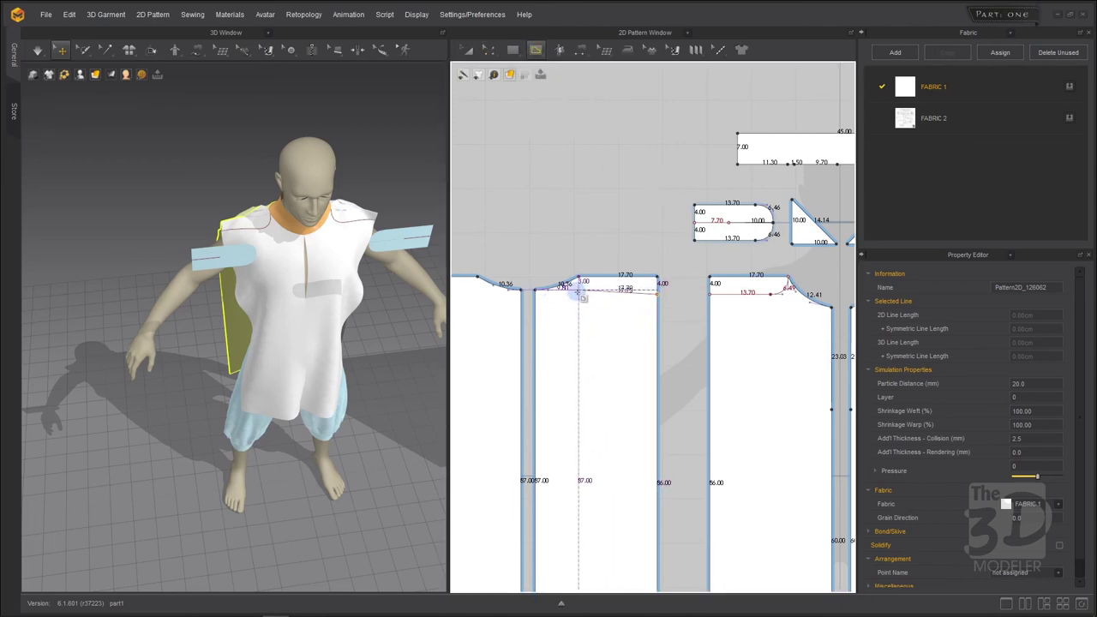
{"action": "left_click", "coordinate": [579, 276]}
{"action": "key", "text": "Escape"}
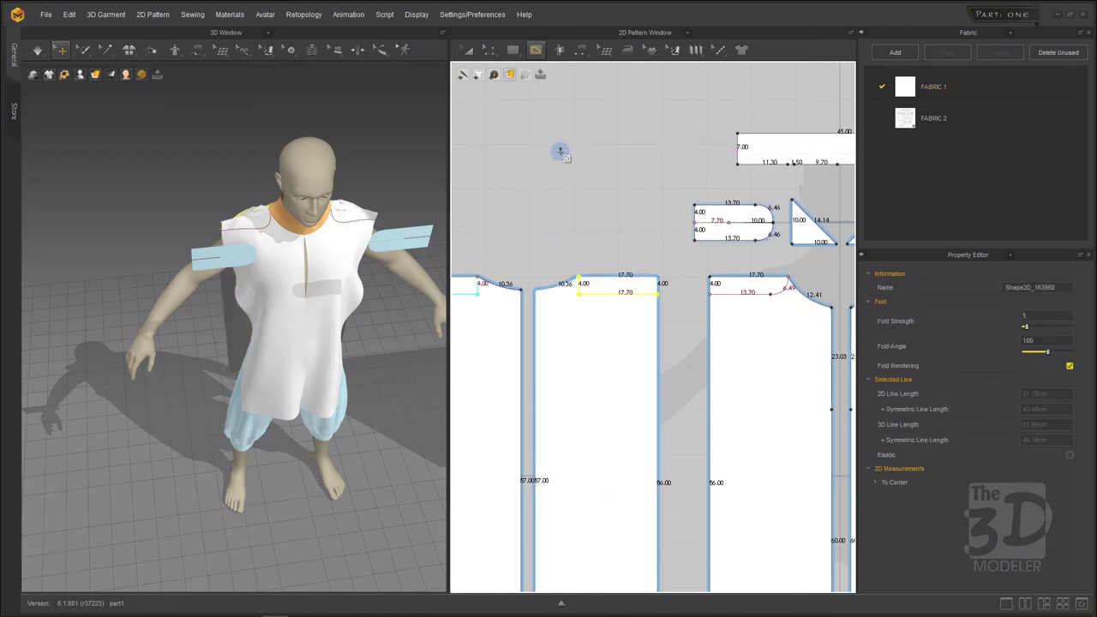
Round the corner of the back panel's internal line with Smooth Curve, leaving a 13.70 cm straight section, and clear the selection
{"action": "left_click", "coordinate": [488, 49]}
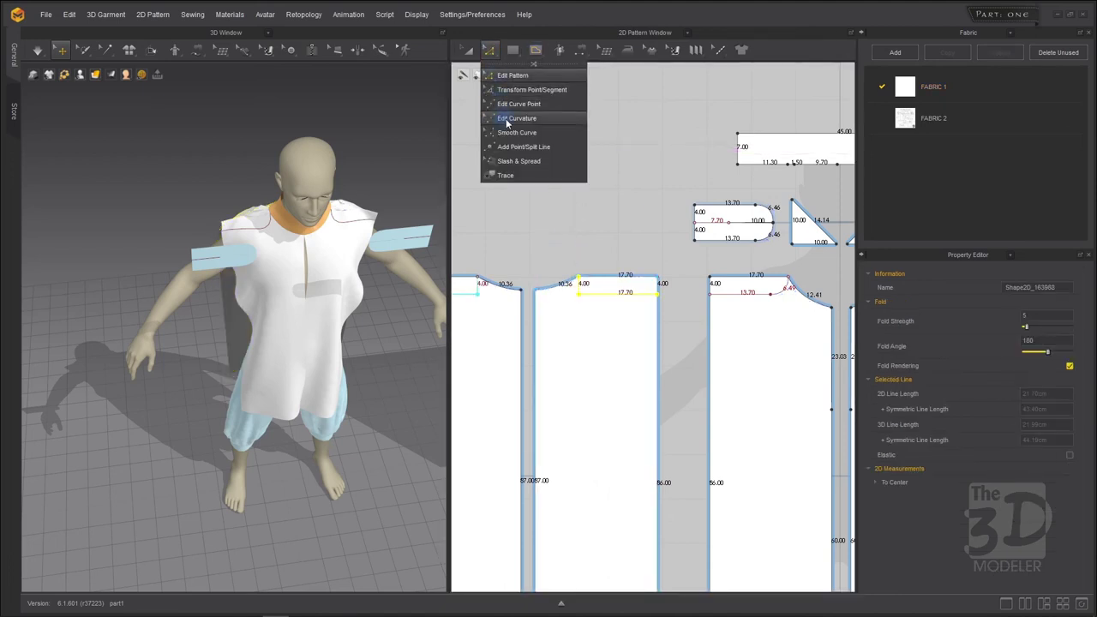
{"action": "left_click", "coordinate": [517, 132]}
{"action": "left_click", "coordinate": [582, 294]}
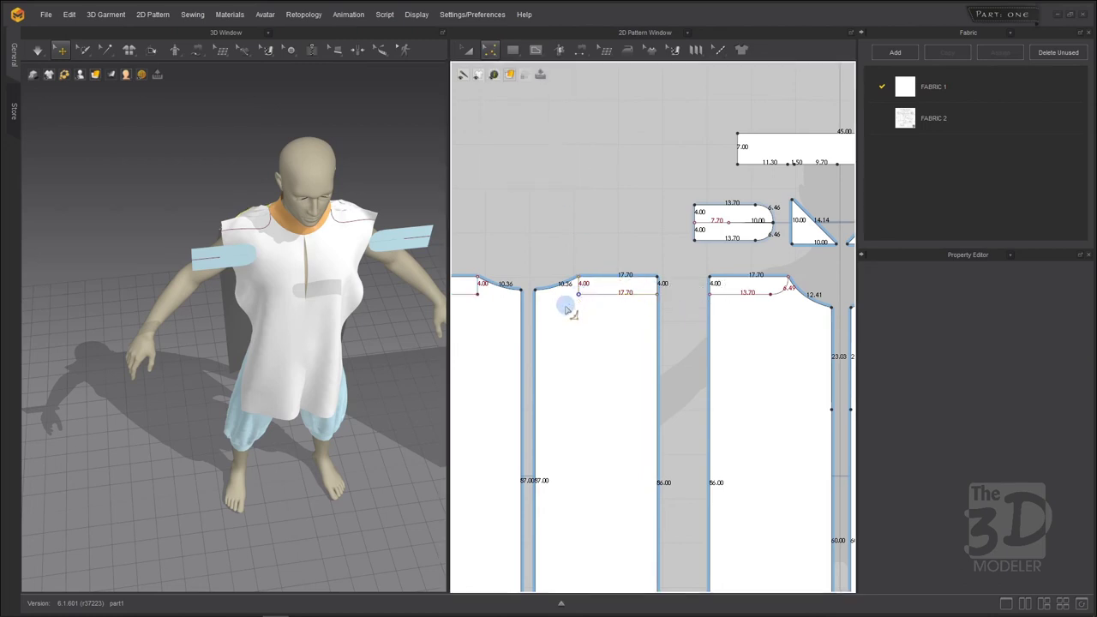
{"action": "left_click", "coordinate": [627, 254]}
{"action": "left_click", "coordinate": [467, 49]}
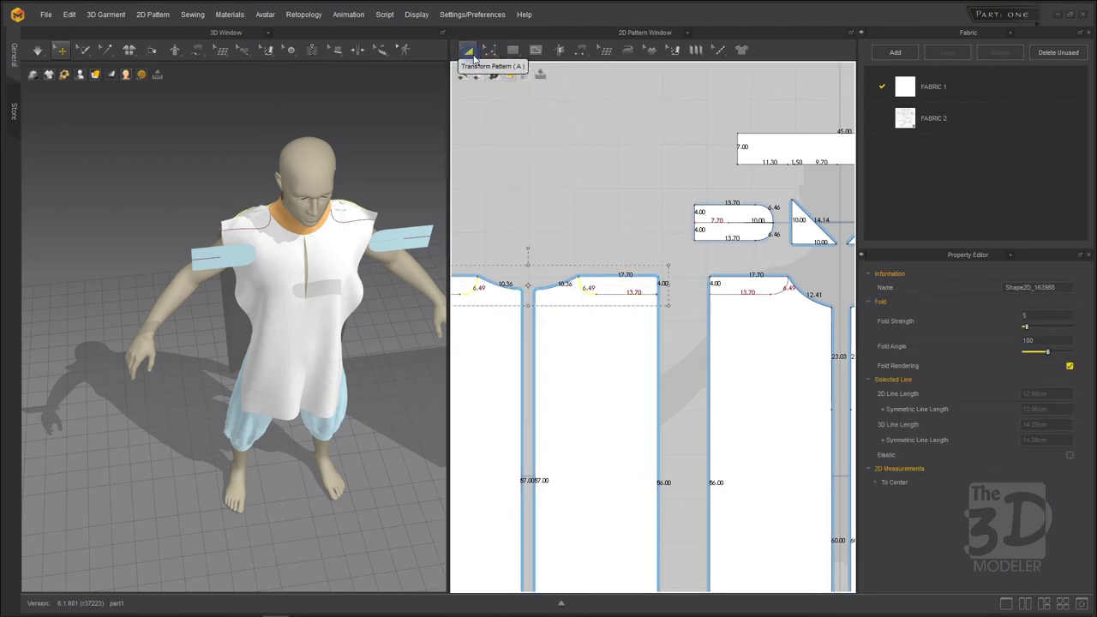
{"action": "left_click", "coordinate": [531, 195]}
Free-sew the rounded strap's lower curved edge to the front panel's internal line, and its lower 4 cm end to the panel's 4 cm side segment
{"action": "scroll", "coordinate": [566, 218], "scroll_direction": "down", "scroll_amount": 1}
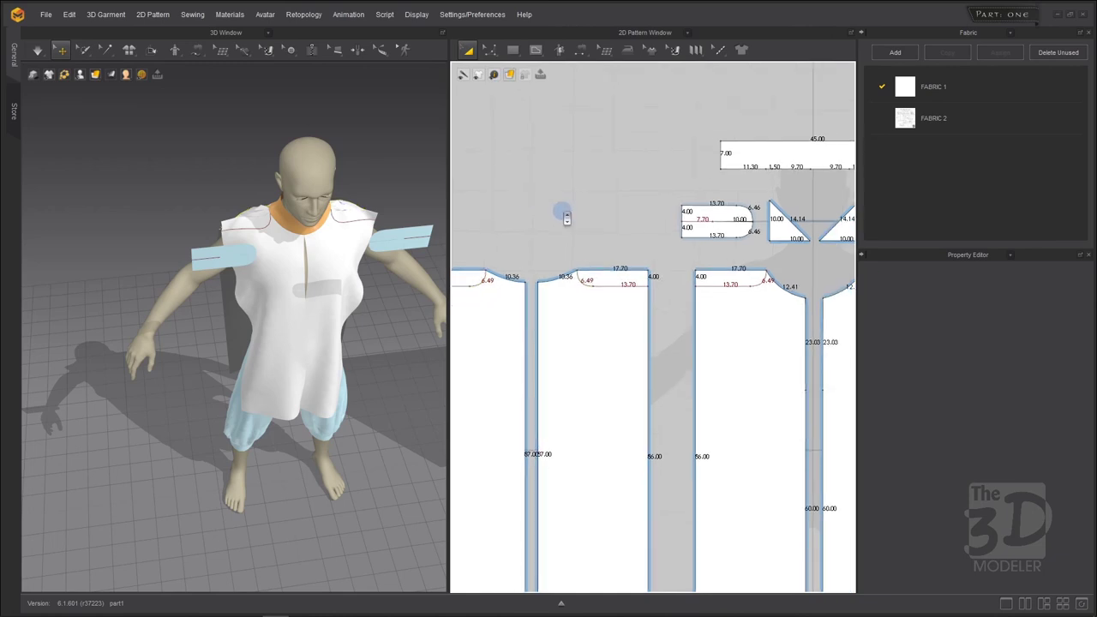
{"action": "scroll", "coordinate": [566, 218], "scroll_direction": "down", "scroll_amount": 2}
{"action": "scroll", "coordinate": [566, 218], "scroll_direction": "down", "scroll_amount": 1}
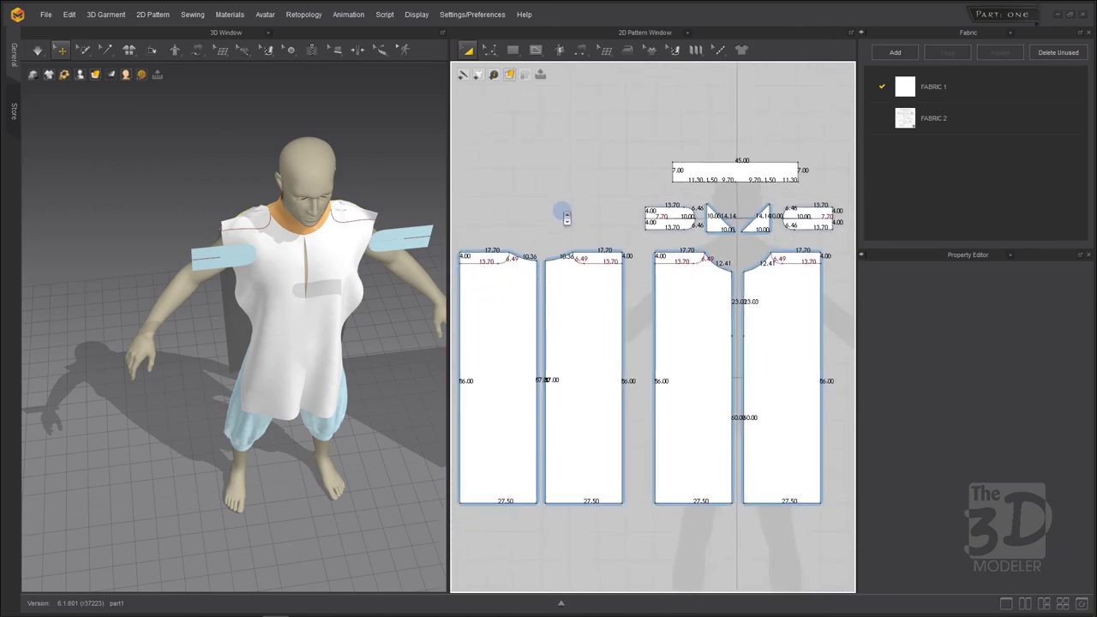
{"action": "scroll", "coordinate": [750, 206], "scroll_direction": "up", "scroll_amount": 2}
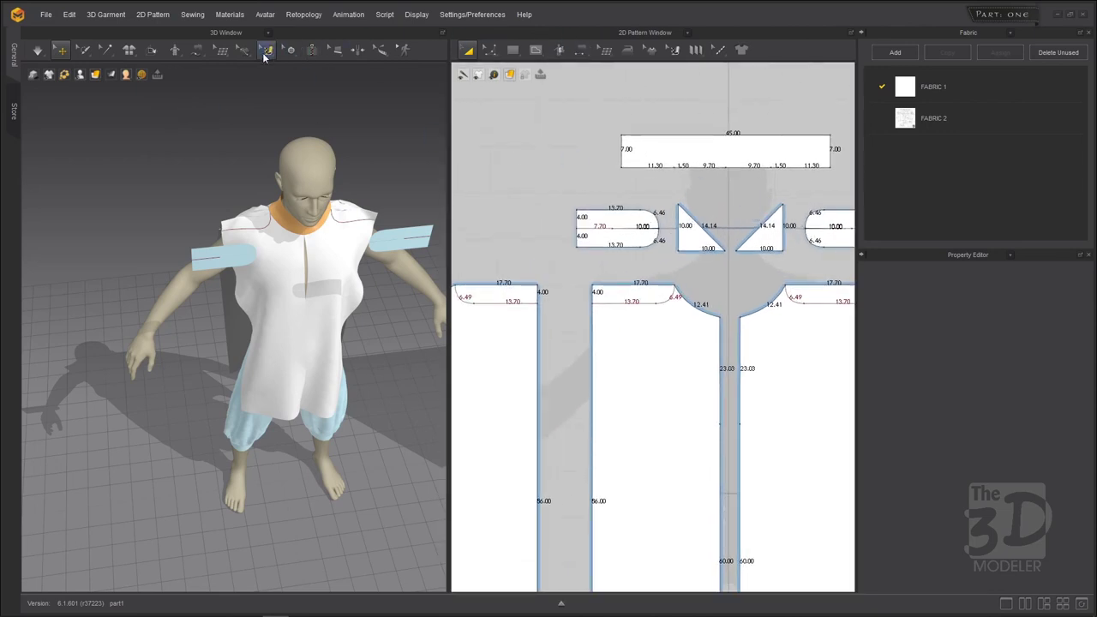
{"action": "left_click_drag", "start_coordinate": [203, 55], "coordinate": [221, 115]}
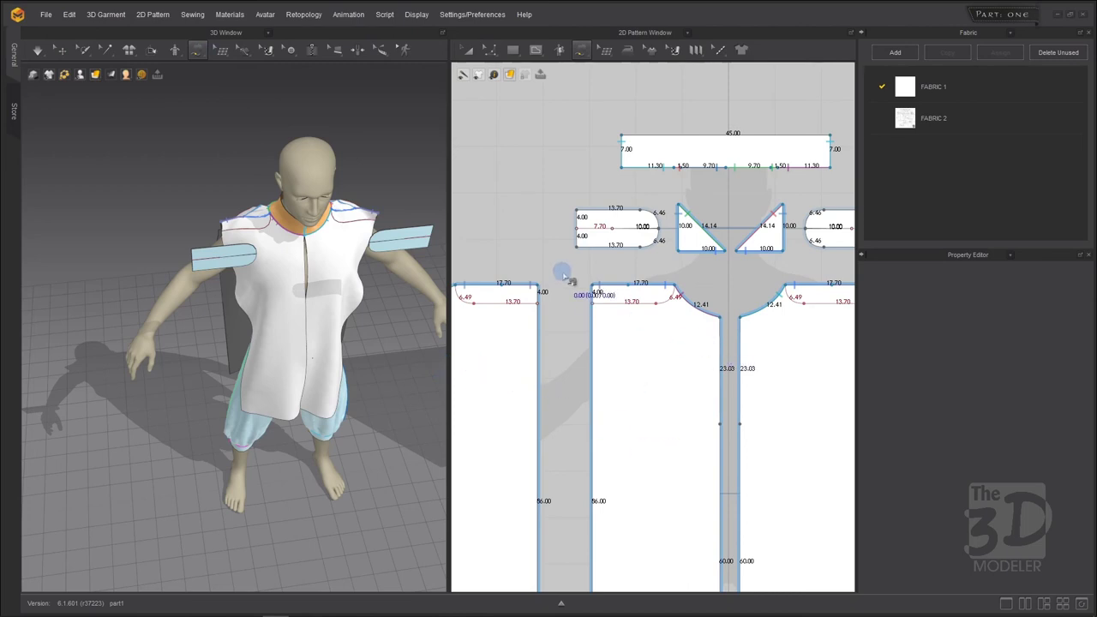
{"action": "scroll", "coordinate": [638, 261], "scroll_direction": "up", "scroll_amount": 2}
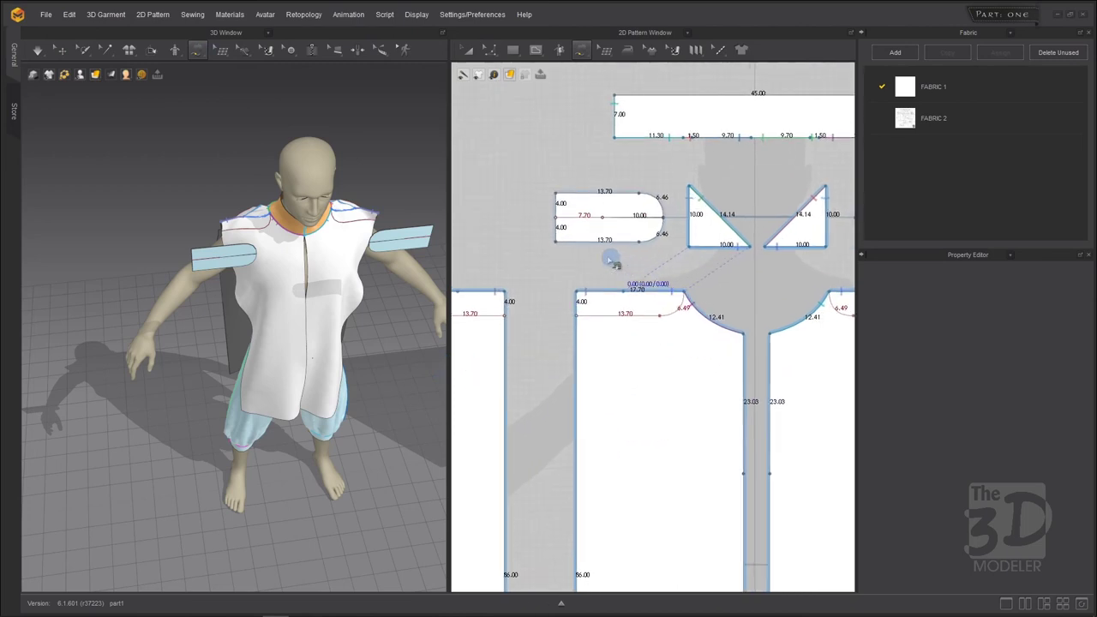
{"action": "left_click", "coordinate": [557, 241]}
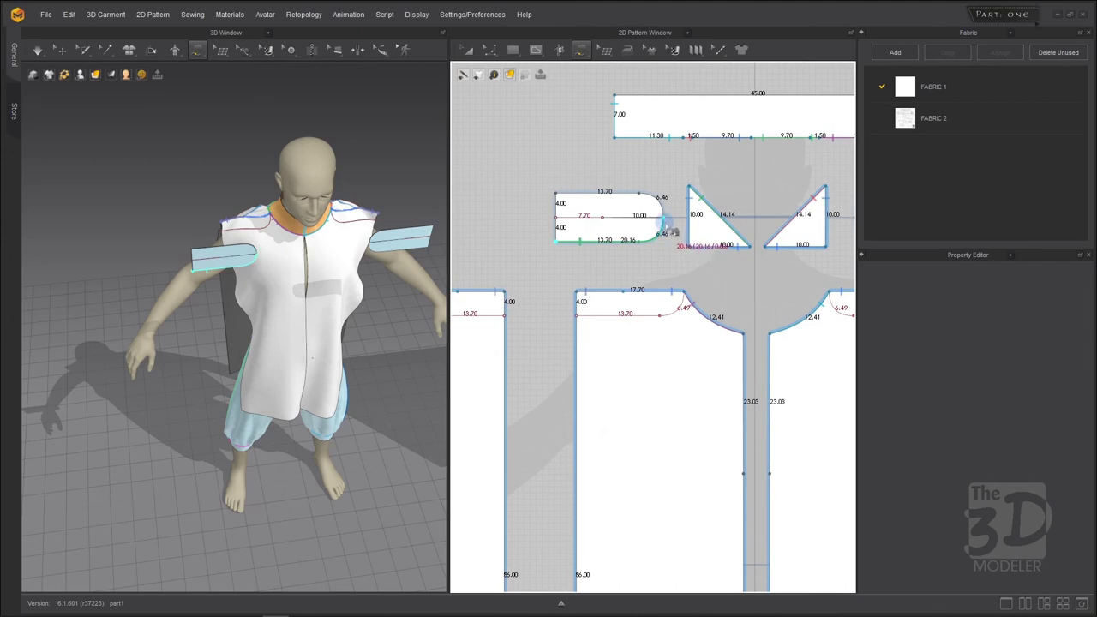
{"action": "left_click", "coordinate": [666, 229]}
{"action": "left_click", "coordinate": [583, 321]}
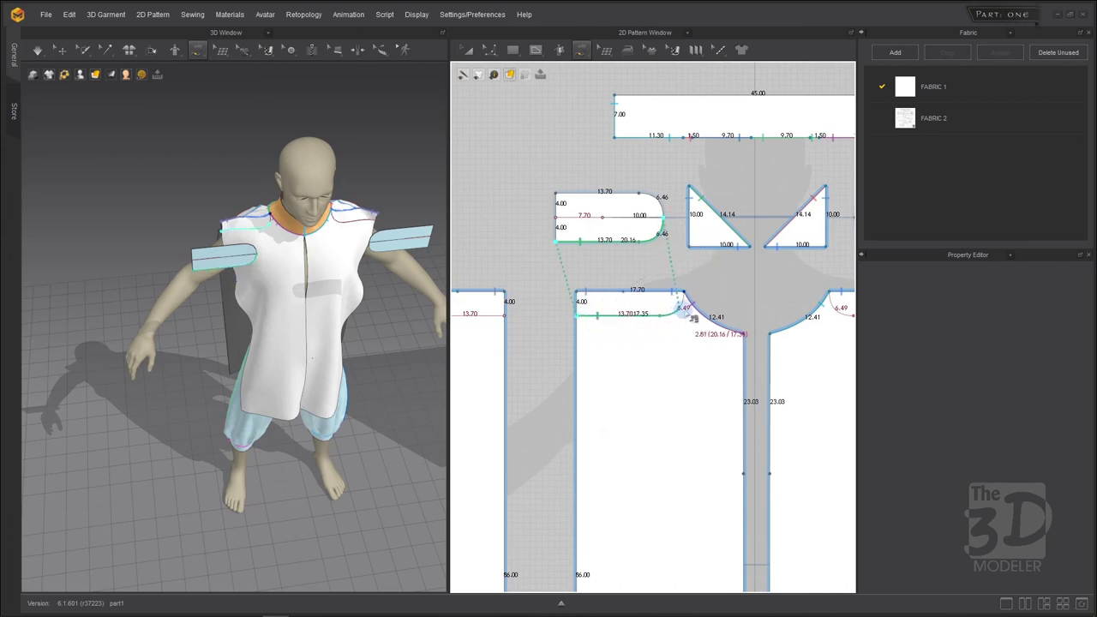
{"action": "left_click", "coordinate": [690, 302]}
{"action": "left_click", "coordinate": [557, 240]}
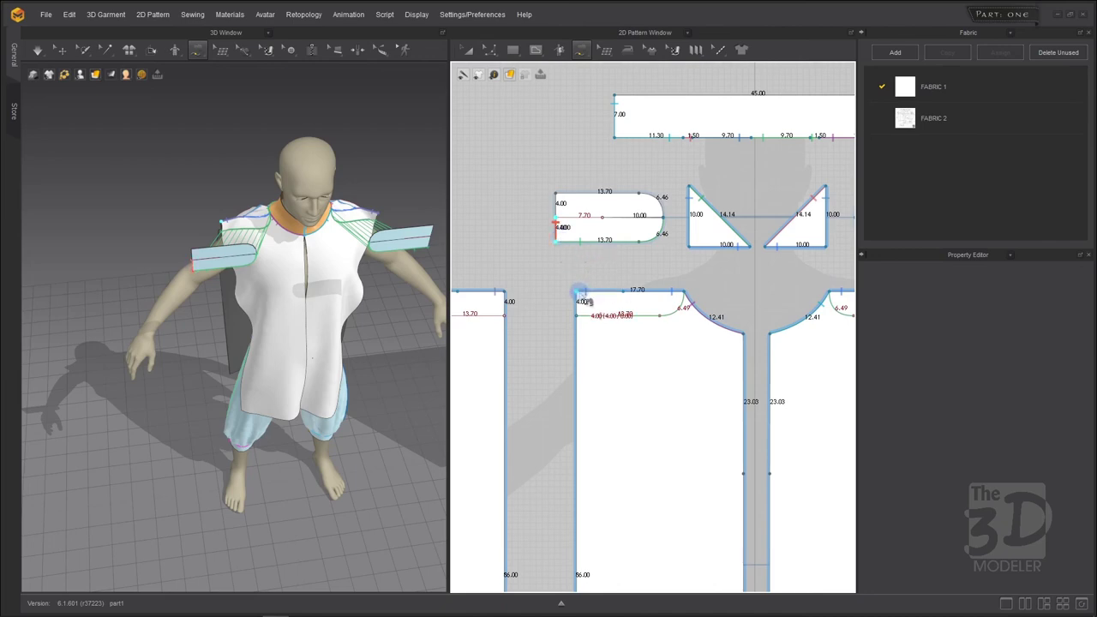
{"action": "left_click", "coordinate": [583, 319]}
Free-sew the rounded strap's upper curved edge to the back panel's rounded internal line
{"action": "scroll", "coordinate": [527, 255], "scroll_direction": "down", "scroll_amount": 2}
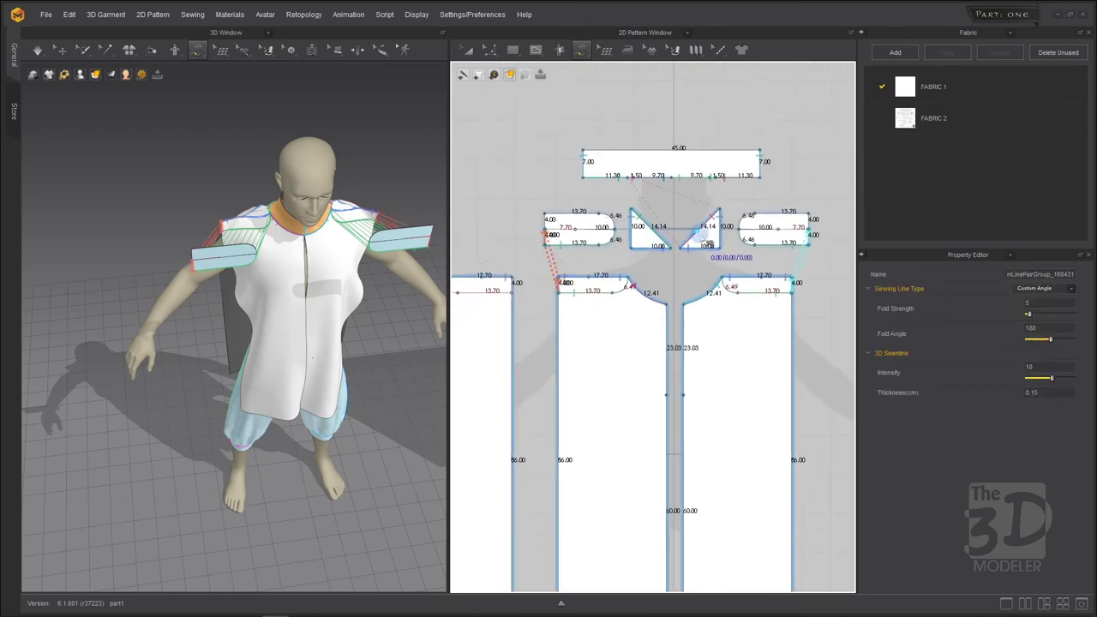
{"action": "scroll", "coordinate": [704, 244], "scroll_direction": "down", "scroll_amount": 1}
{"action": "scroll", "coordinate": [506, 219], "scroll_direction": "up", "scroll_amount": 3}
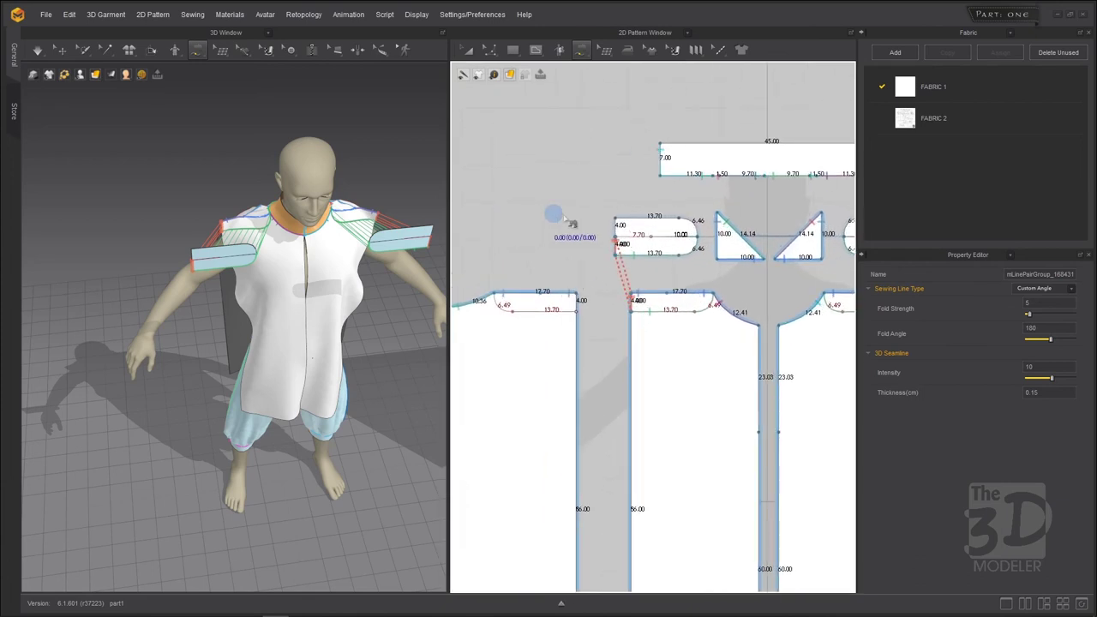
{"action": "left_click", "coordinate": [621, 225]}
{"action": "left_click", "coordinate": [699, 238]}
{"action": "left_click", "coordinate": [577, 297]}
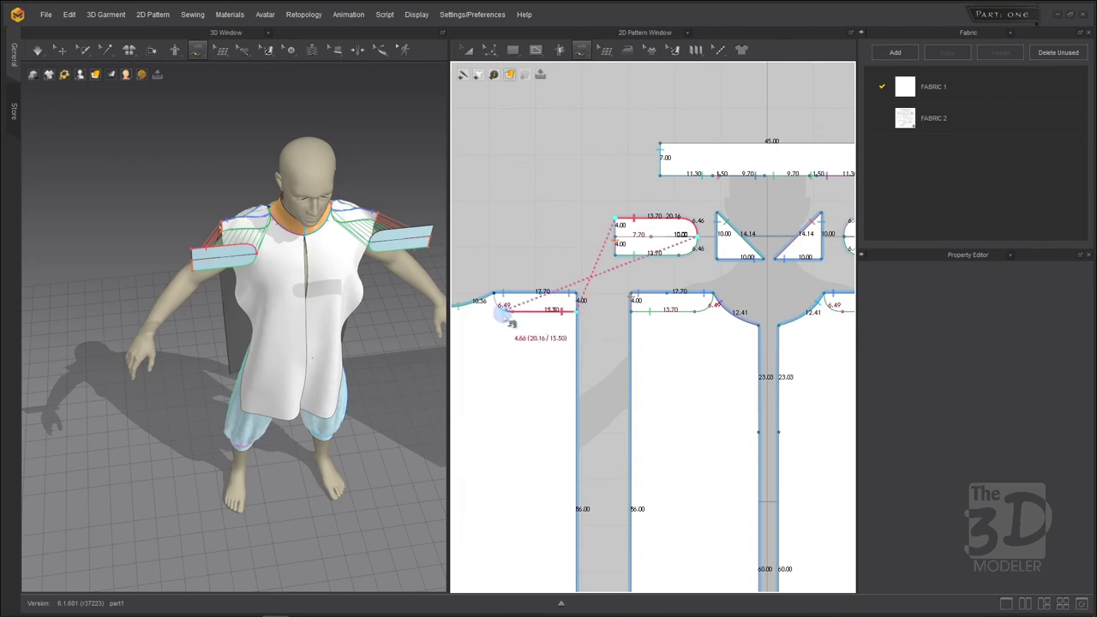
{"action": "left_click", "coordinate": [504, 305]}
Free-sew the strap's upper 4 cm end to the back panel's 4 cm side segment at the shoulder
{"action": "left_click", "coordinate": [618, 225]}
{"action": "left_click", "coordinate": [615, 244]}
{"action": "left_click", "coordinate": [579, 299]}
{"action": "left_click", "coordinate": [580, 312]}
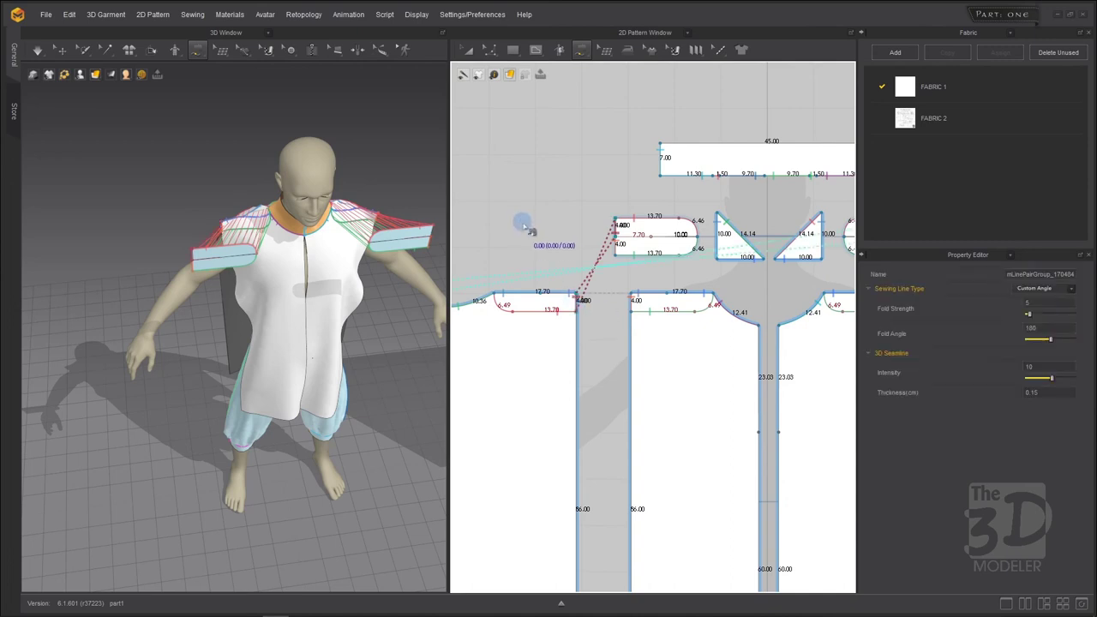
Unfreeze both rounded shoulder straps in the 3D garment
{"action": "left_click", "coordinate": [61, 50]}
{"action": "left_click", "coordinate": [251, 272]}
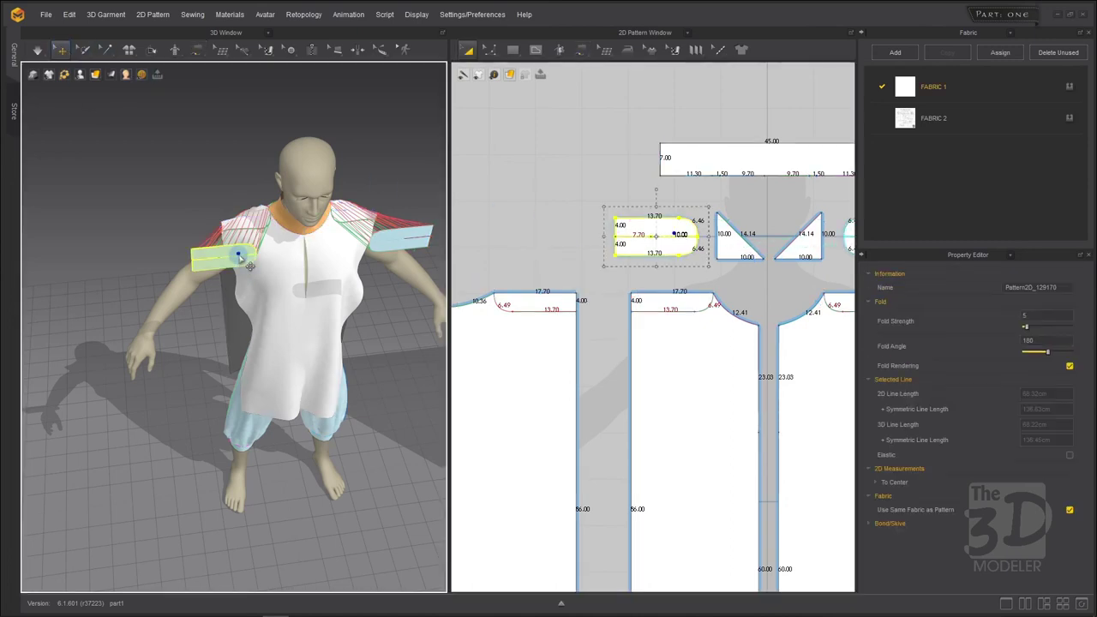
{"action": "left_click", "coordinate": [400, 247], "text": "shift"}
{"action": "right_click", "coordinate": [391, 243]}
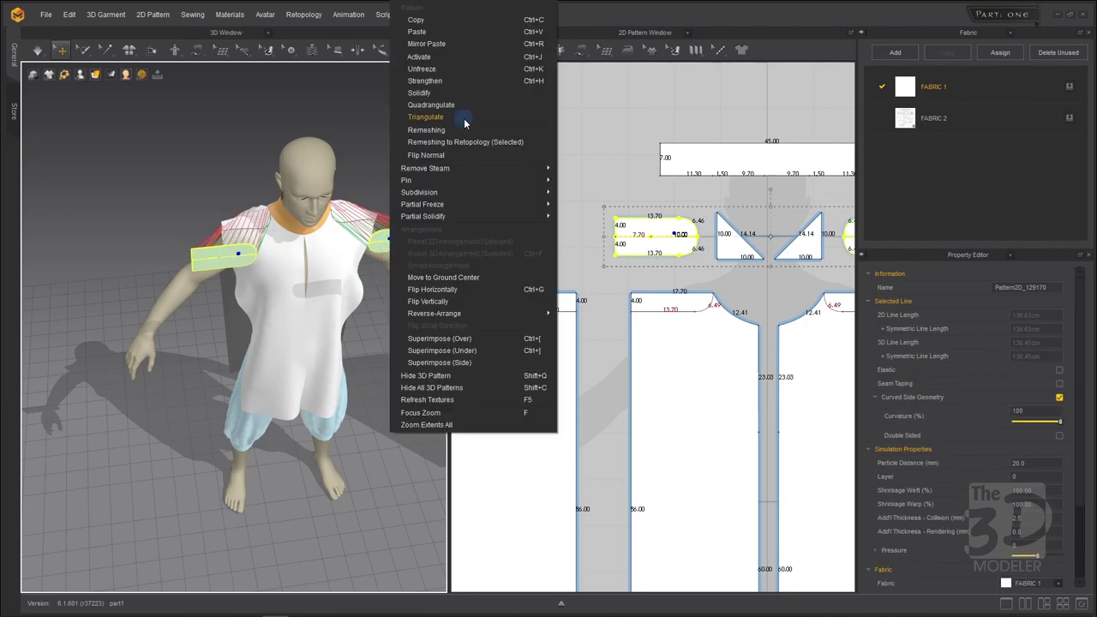
{"action": "left_click", "coordinate": [422, 68]}
Superimpose both shoulder straps onto their sewn positions on the shirt's shoulders
{"action": "right_click_drag", "start_coordinate": [171, 187], "coordinate": [202, 207]}
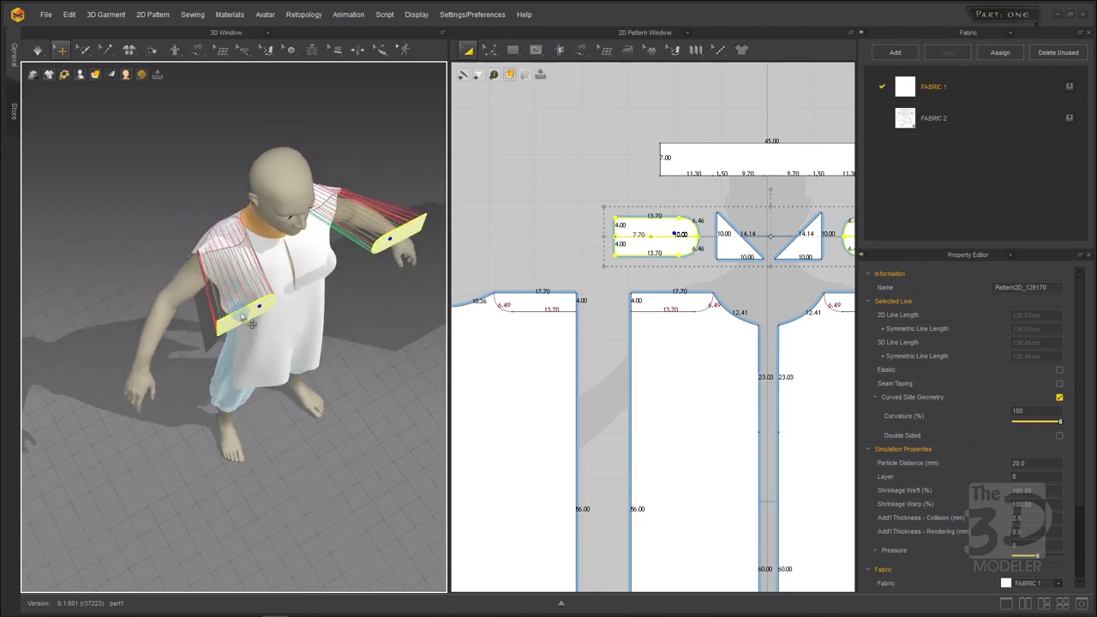
{"action": "right_click", "coordinate": [242, 317]}
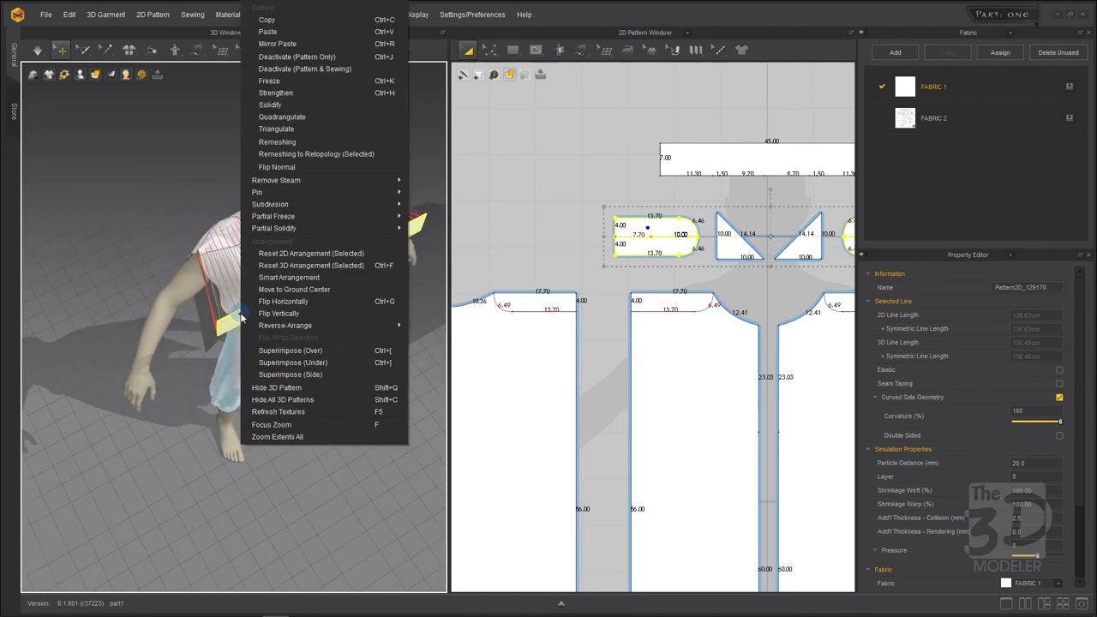
{"action": "left_click", "coordinate": [292, 356]}
{"action": "right_click_drag", "start_coordinate": [168, 240], "coordinate": [140, 232]}
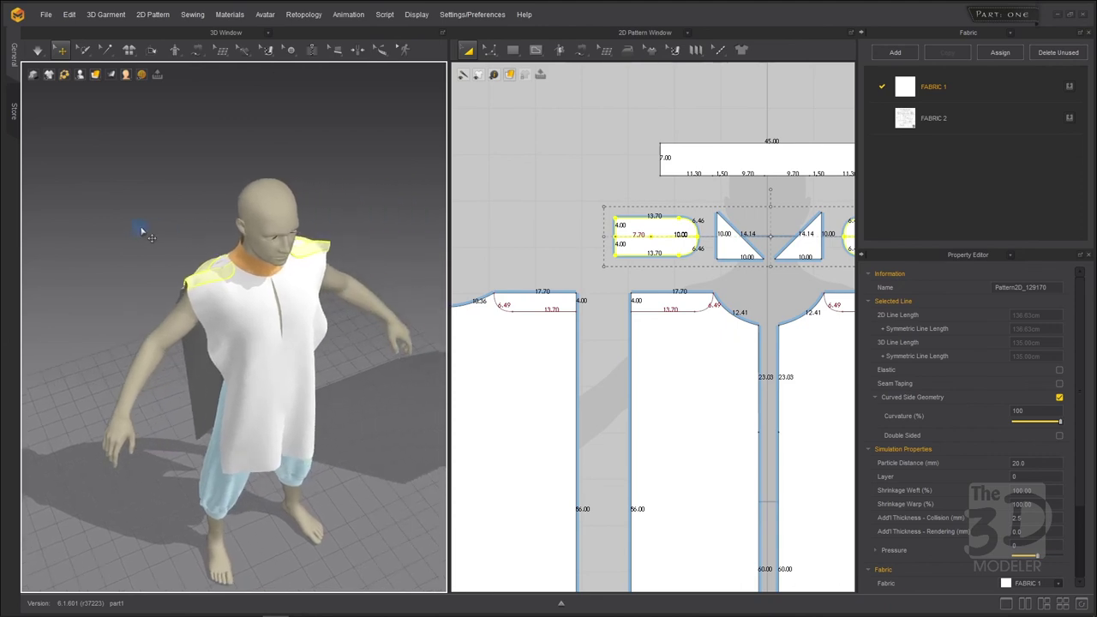
Simulate the garment and tug the fabric around the shoulder until the straps settle between the front and back panels
{"action": "key", "text": "q"}
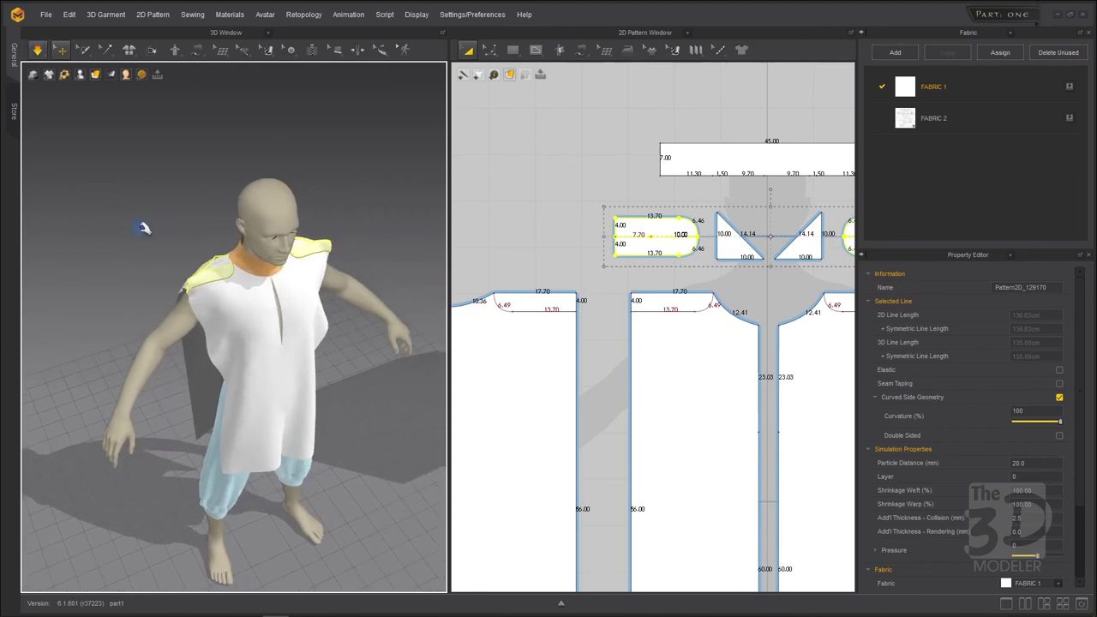
{"action": "scroll", "coordinate": [174, 248], "scroll_direction": "up", "scroll_amount": 4}
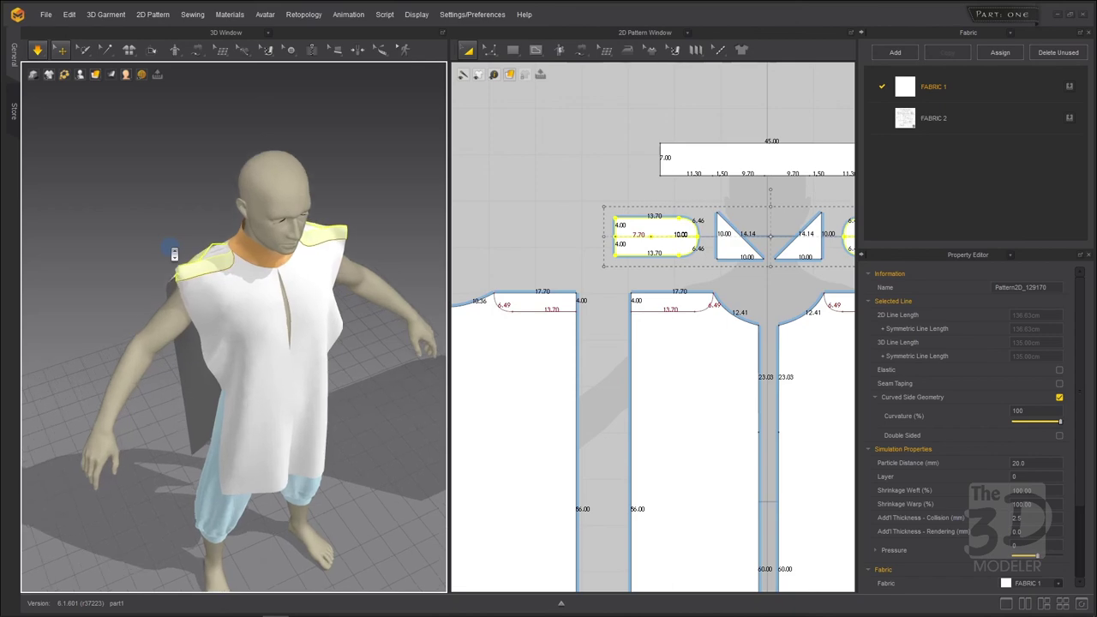
{"action": "right_click_drag", "start_coordinate": [198, 222], "coordinate": [354, 250]}
{"action": "left_click", "coordinate": [145, 353]}
{"action": "left_click", "coordinate": [213, 369]}
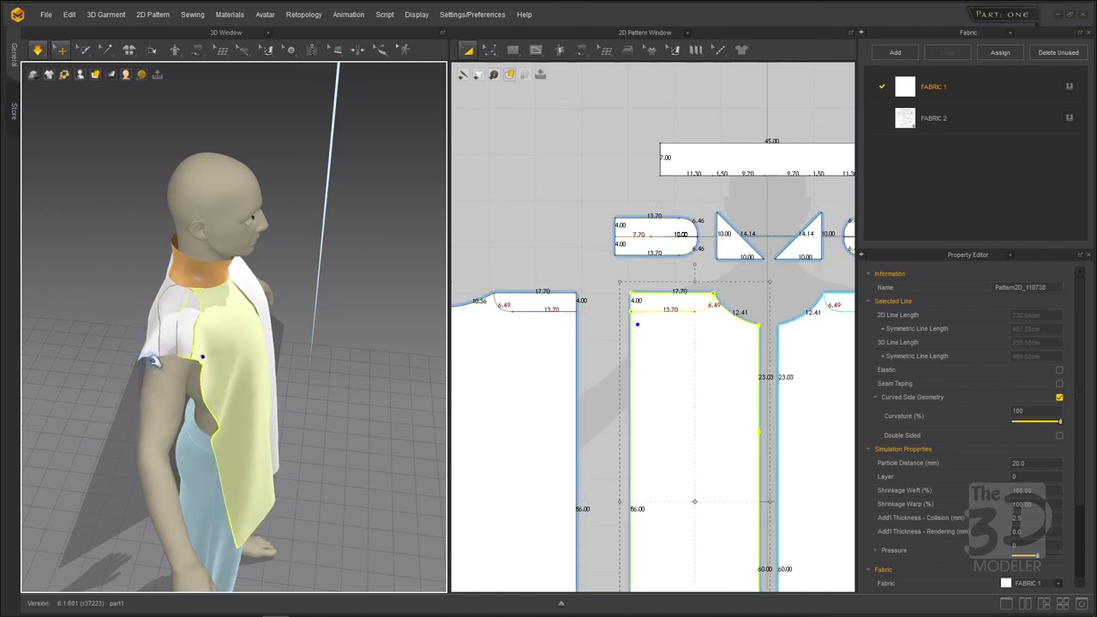
{"action": "left_click", "coordinate": [114, 297]}
{"action": "right_click_drag", "start_coordinate": [123, 276], "coordinate": [32, 265]}
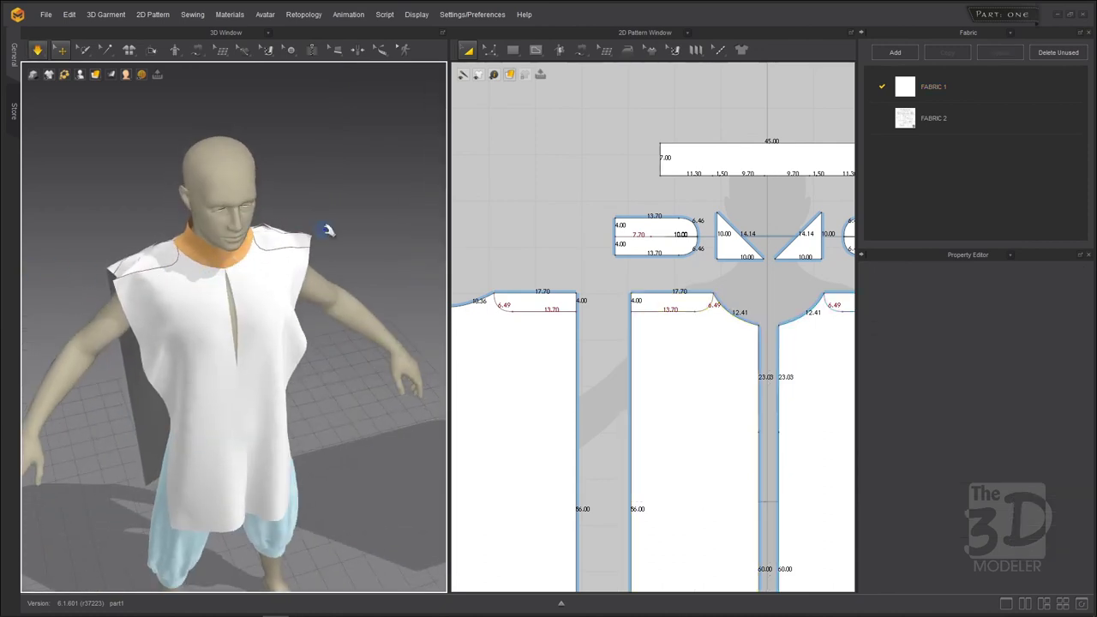
{"action": "right_click_drag", "start_coordinate": [321, 230], "coordinate": [257, 240]}
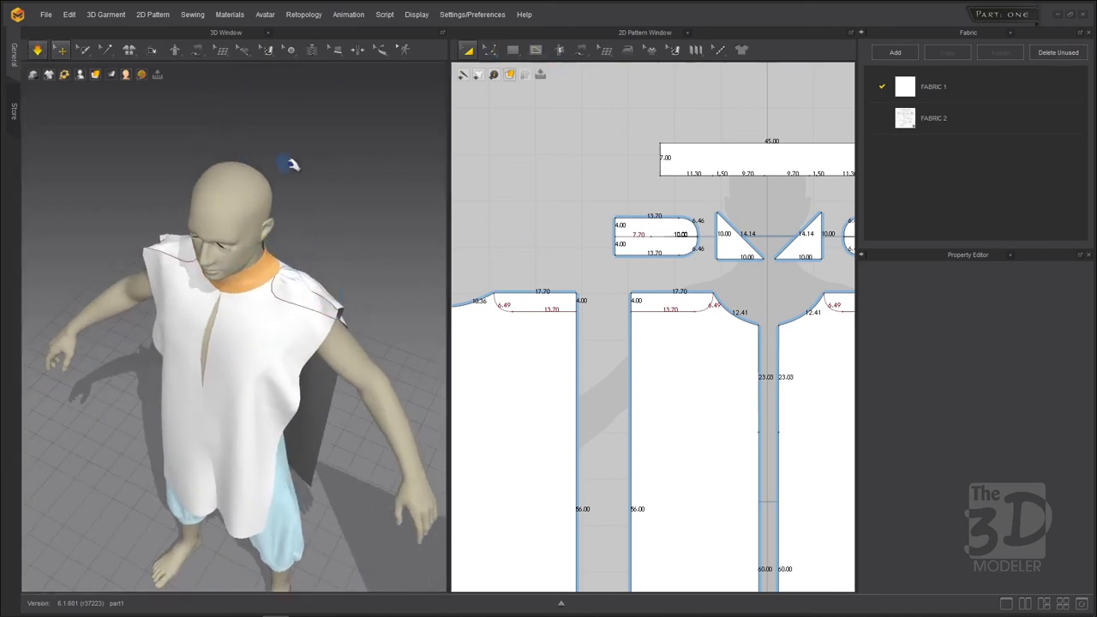
Stop the simulation and delete the outer 7.70 cm segment of the strap's centre internal line, keeping the 10 cm segment
{"action": "left_click", "coordinate": [481, 56]}
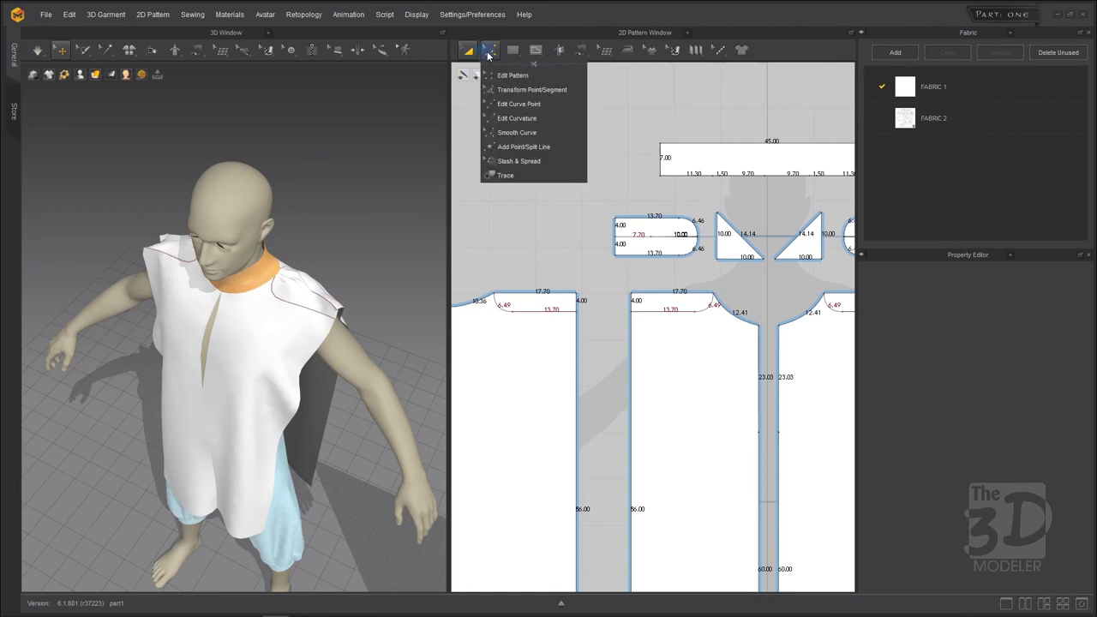
{"action": "left_click", "coordinate": [506, 76]}
{"action": "left_click", "coordinate": [645, 242]}
{"action": "left_click_drag", "start_coordinate": [632, 243], "coordinate": [580, 247]}
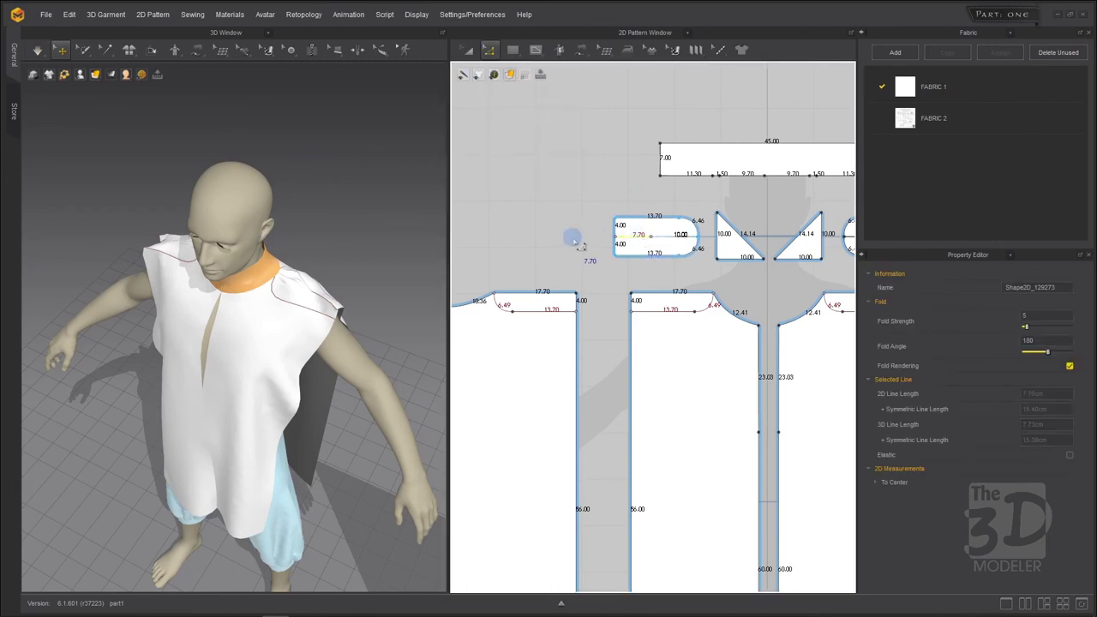
{"action": "left_click", "coordinate": [579, 245]}
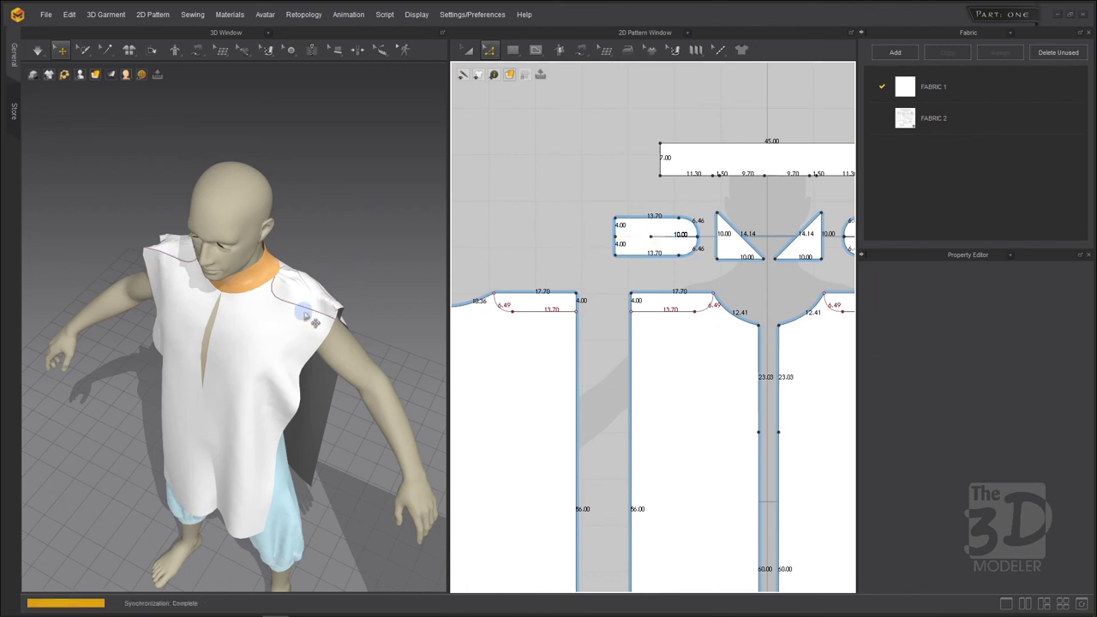
Simulate the shirt again, pull the back panel's shoulder fabric into place, and stop the simulation
{"action": "key", "text": "space"}
{"action": "right_click_drag", "start_coordinate": [360, 242], "coordinate": [283, 233]}
{"action": "left_click_drag", "start_coordinate": [284, 233], "coordinate": [294, 318]}
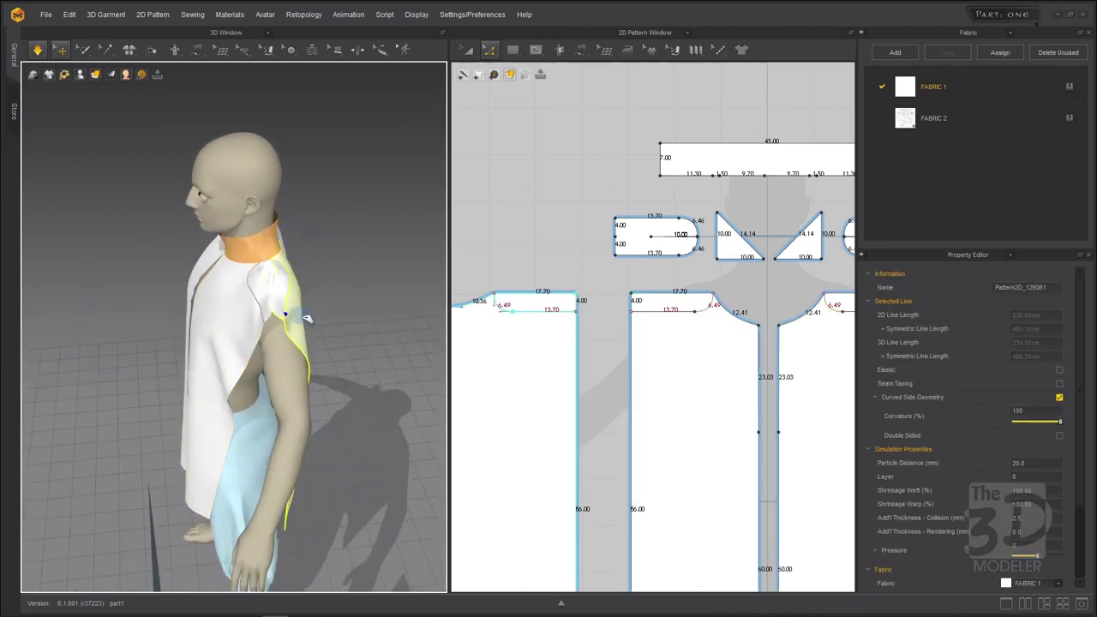
{"action": "left_click", "coordinate": [320, 194]}
{"action": "right_click_drag", "start_coordinate": [337, 215], "coordinate": [220, 214]}
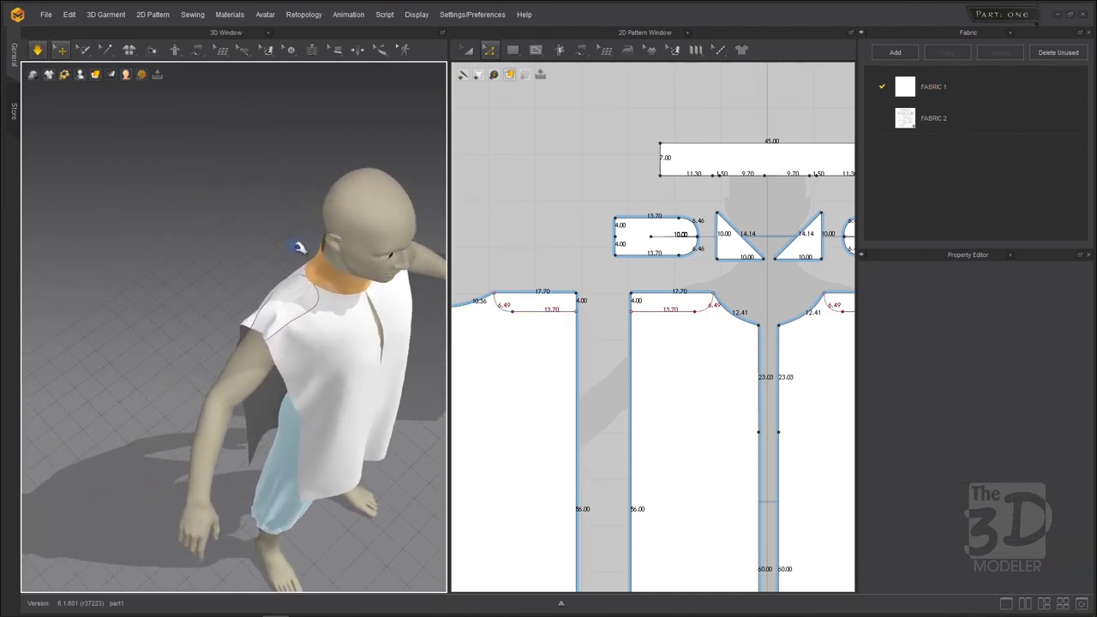
{"action": "scroll", "coordinate": [298, 247], "scroll_direction": "up", "scroll_amount": 5}
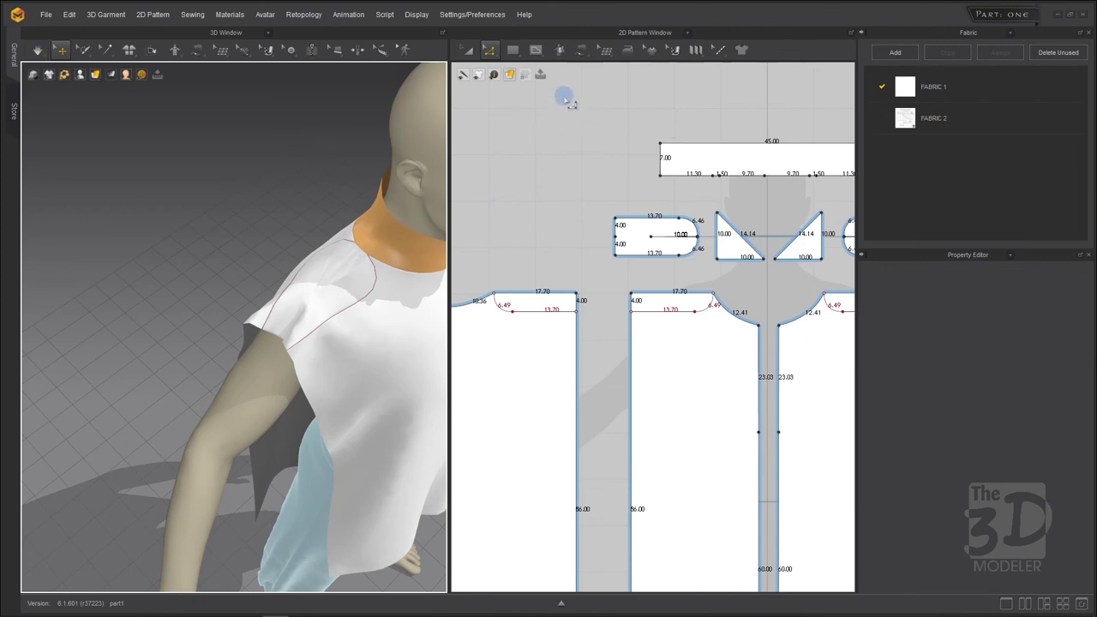
Try to free-sew the triangular gusset's horizontal 10 cm edge to the strap's 10 cm internal line, and clear the selection
{"action": "left_click", "coordinate": [491, 54]}
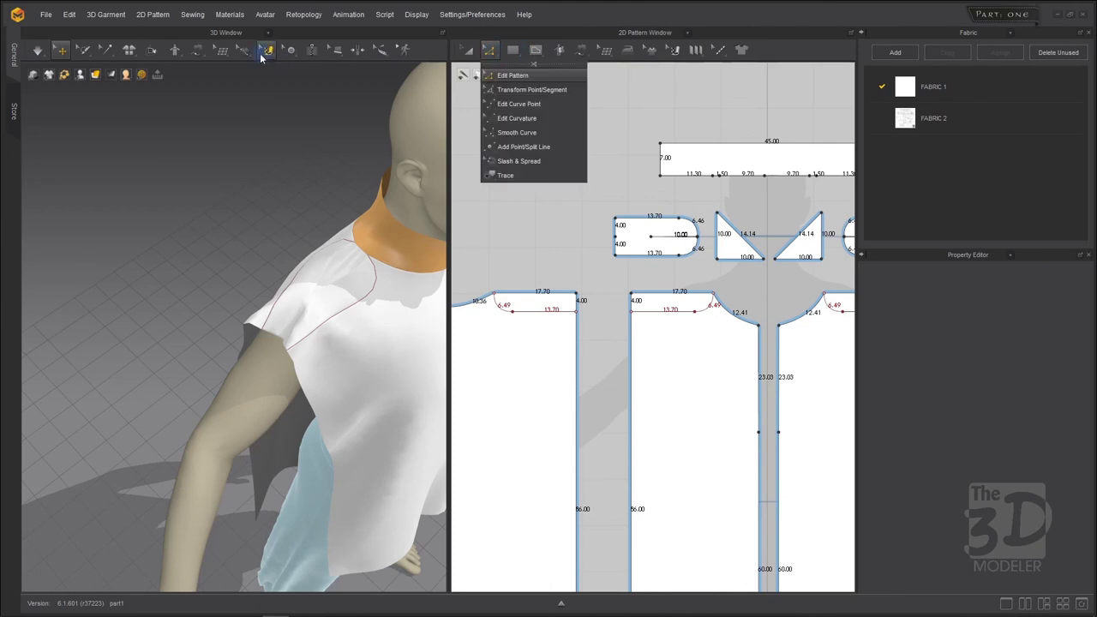
{"action": "left_click", "coordinate": [196, 49]}
{"action": "left_click", "coordinate": [219, 116]}
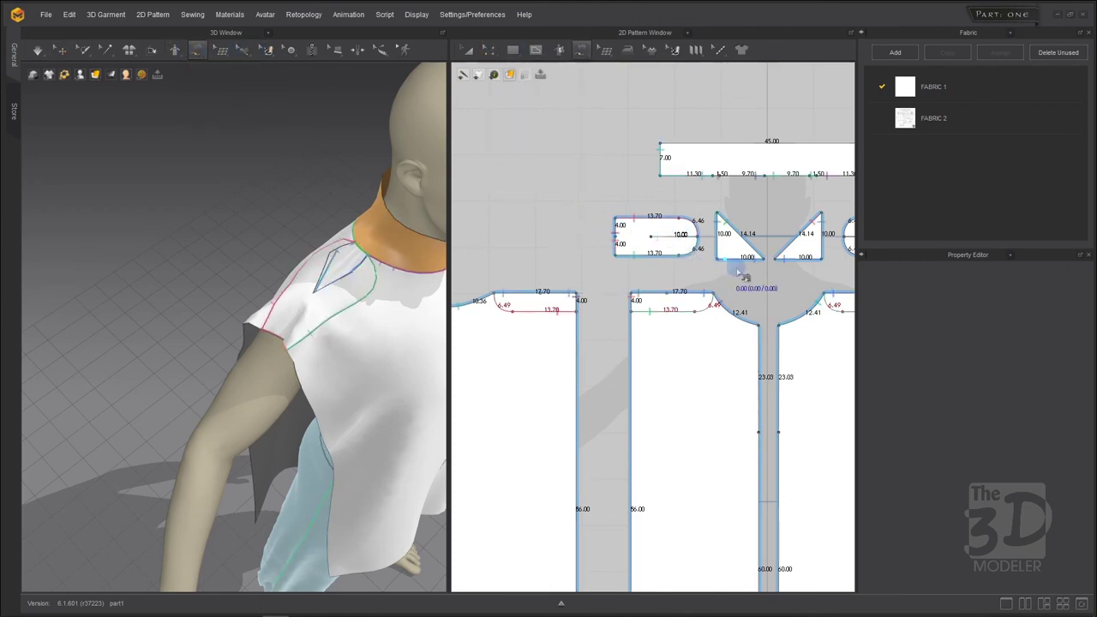
{"action": "left_click", "coordinate": [672, 291]}
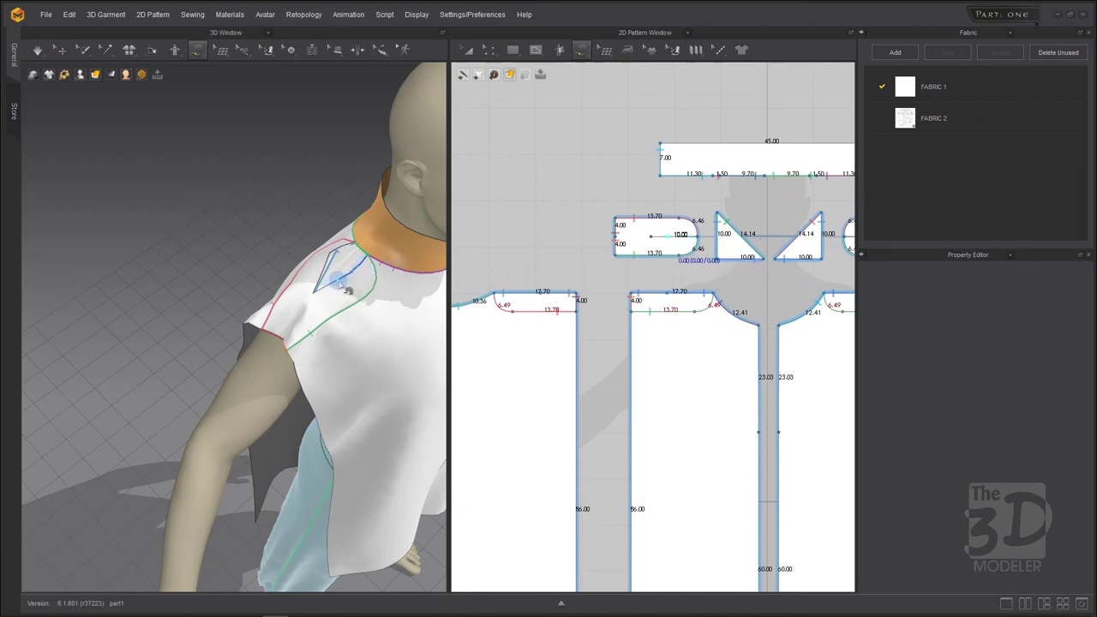
{"action": "scroll", "coordinate": [745, 231], "scroll_direction": "up", "scroll_amount": 2}
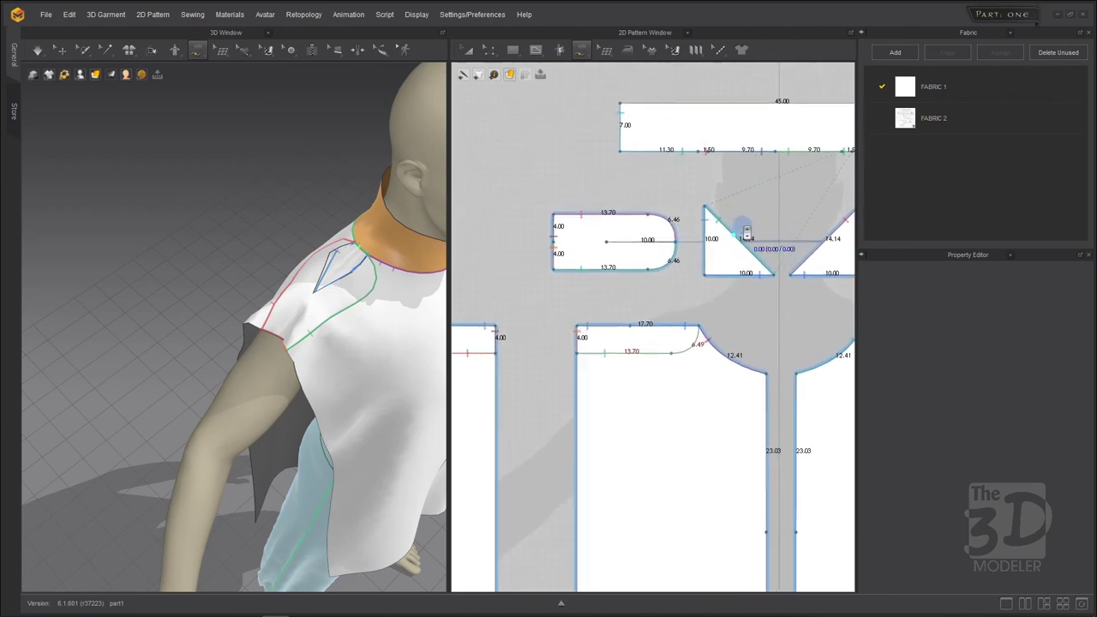
{"action": "scroll", "coordinate": [741, 231], "scroll_direction": "up", "scroll_amount": 1}
{"action": "left_click_drag", "start_coordinate": [790, 301], "coordinate": [796, 309]}
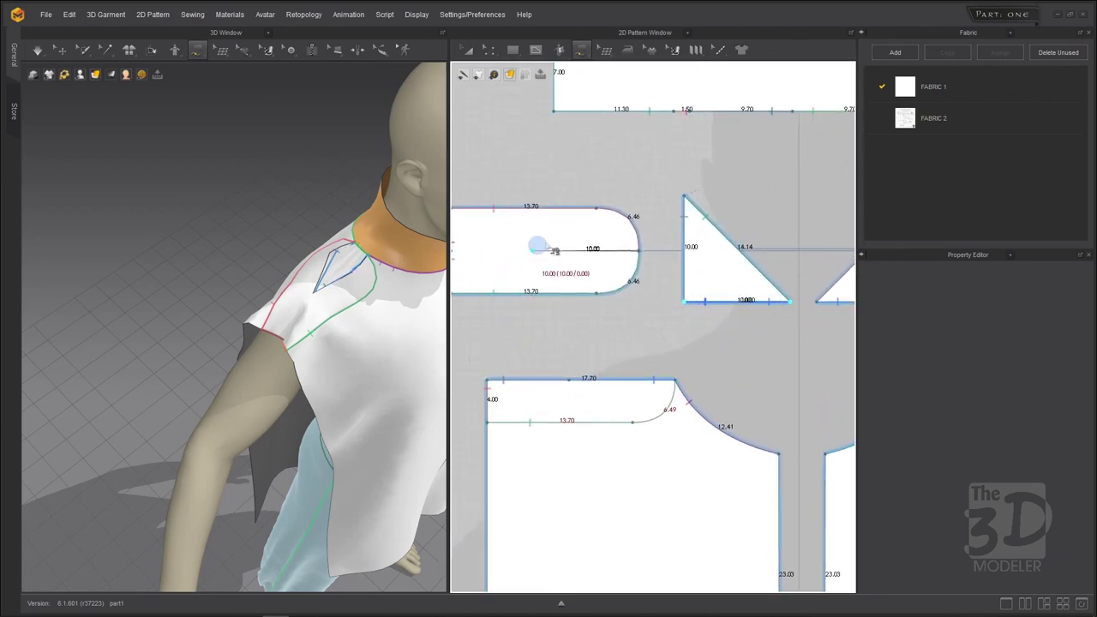
{"action": "scroll", "coordinate": [519, 255], "scroll_direction": "up", "scroll_amount": 2}
{"action": "left_click", "coordinate": [519, 255]}
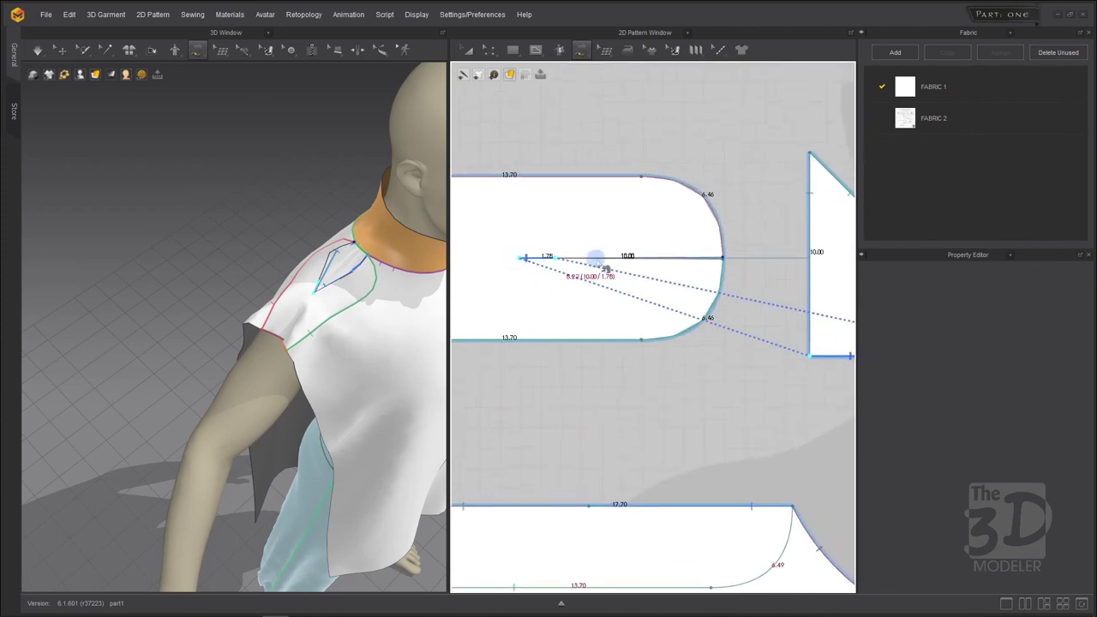
{"action": "left_click", "coordinate": [724, 261]}
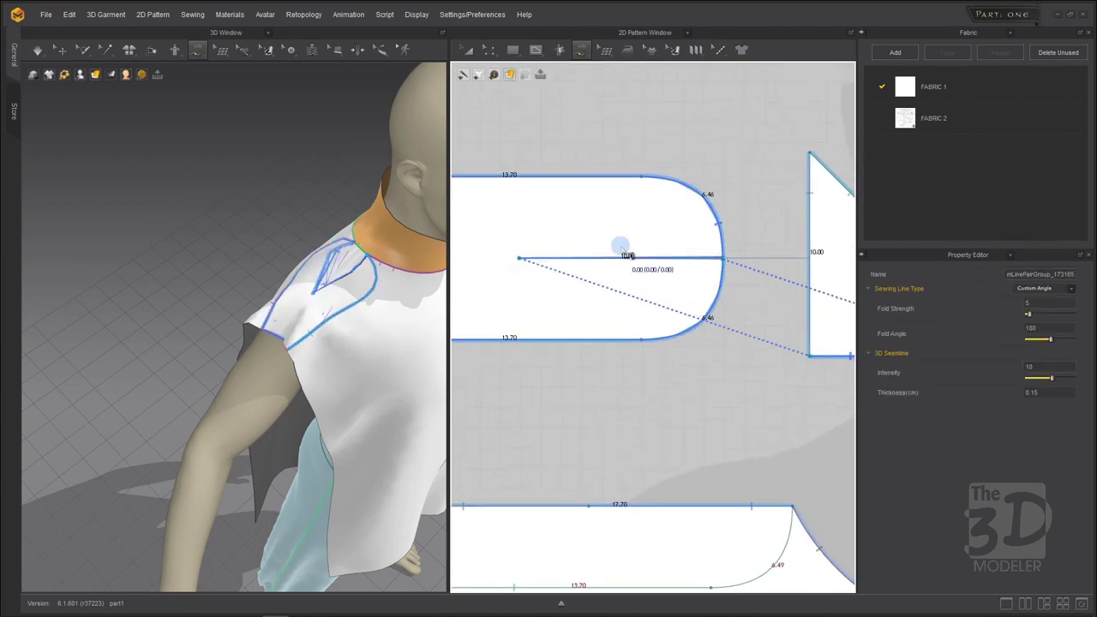
{"action": "scroll", "coordinate": [627, 255], "scroll_direction": "up", "scroll_amount": 2}
{"action": "scroll", "coordinate": [620, 248], "scroll_direction": "down", "scroll_amount": 3}
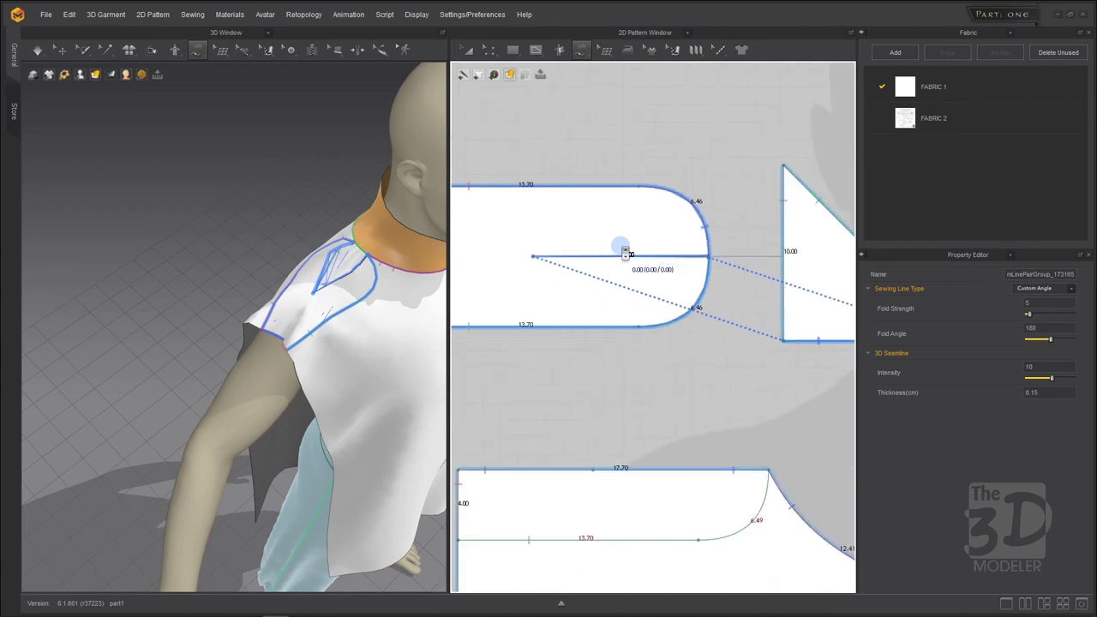
{"action": "key", "text": "Escape"}
Try to free-sew the gusset's vertical 10 cm edge to the same strap internal line, and delete the trial gusset-to-strap seams
{"action": "left_click", "coordinate": [740, 192]}
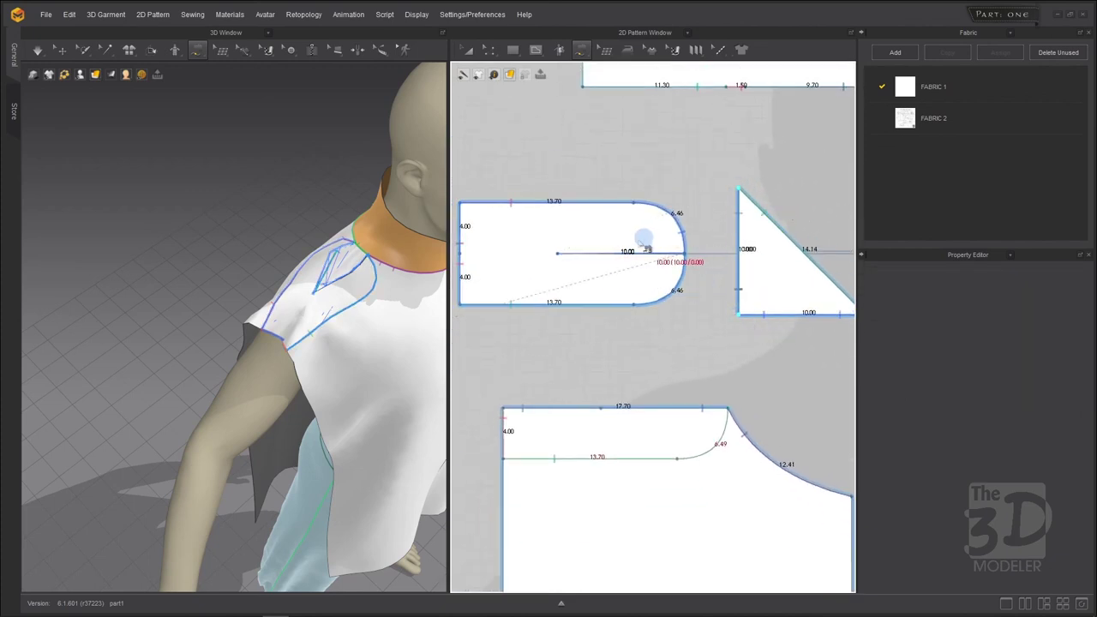
{"action": "left_click", "coordinate": [618, 253]}
{"action": "left_click", "coordinate": [740, 317]}
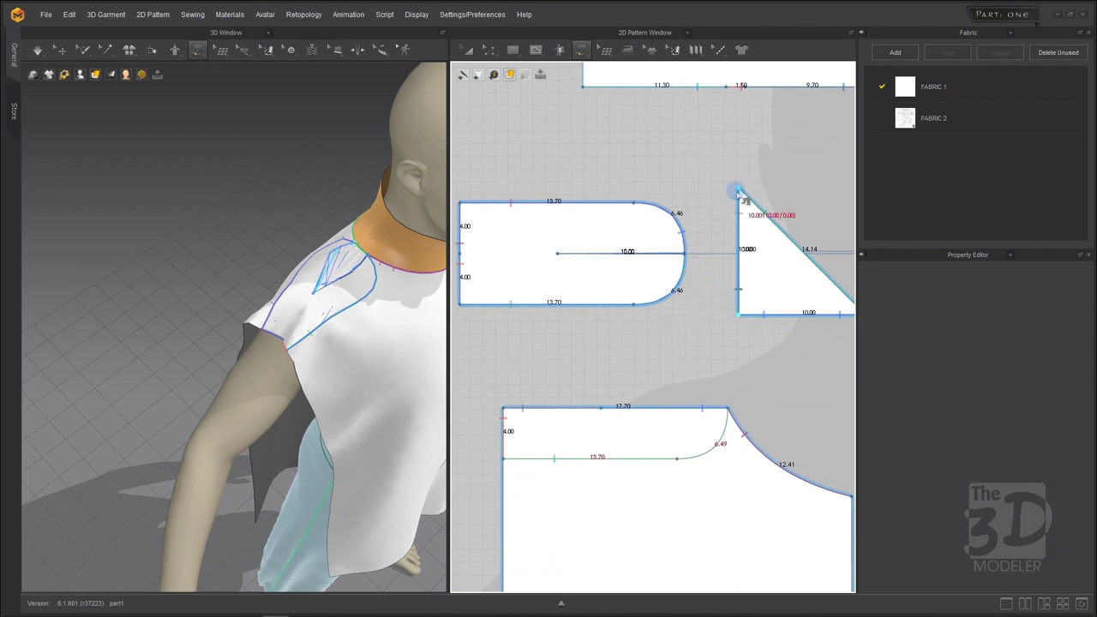
{"action": "left_click", "coordinate": [739, 190]}
{"action": "scroll", "coordinate": [595, 243], "scroll_direction": "up", "scroll_amount": 2}
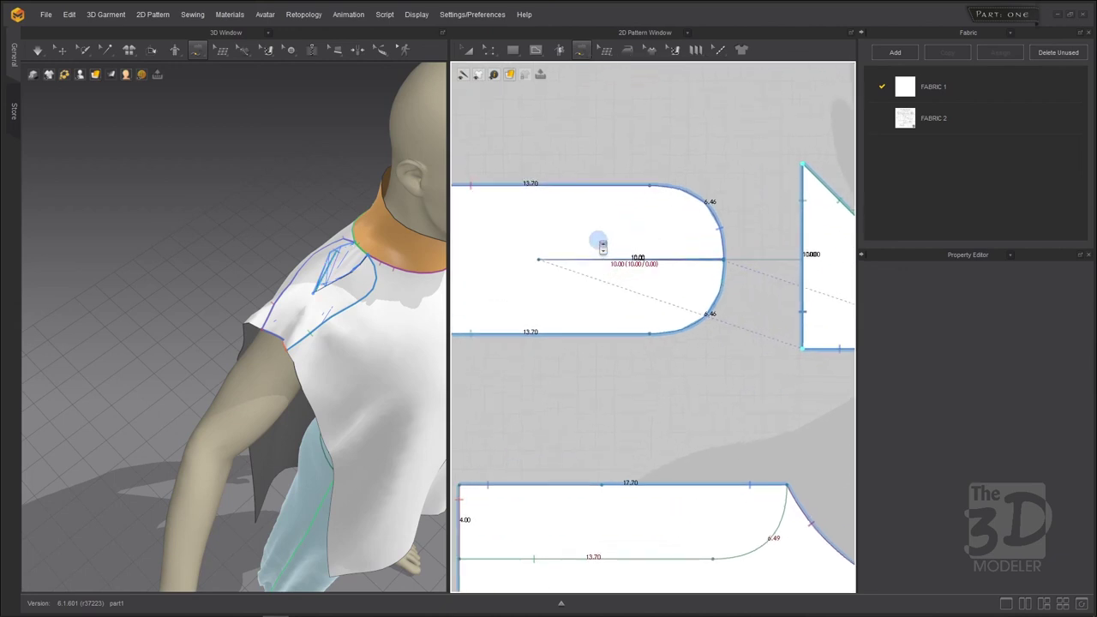
{"action": "left_click", "coordinate": [541, 258]}
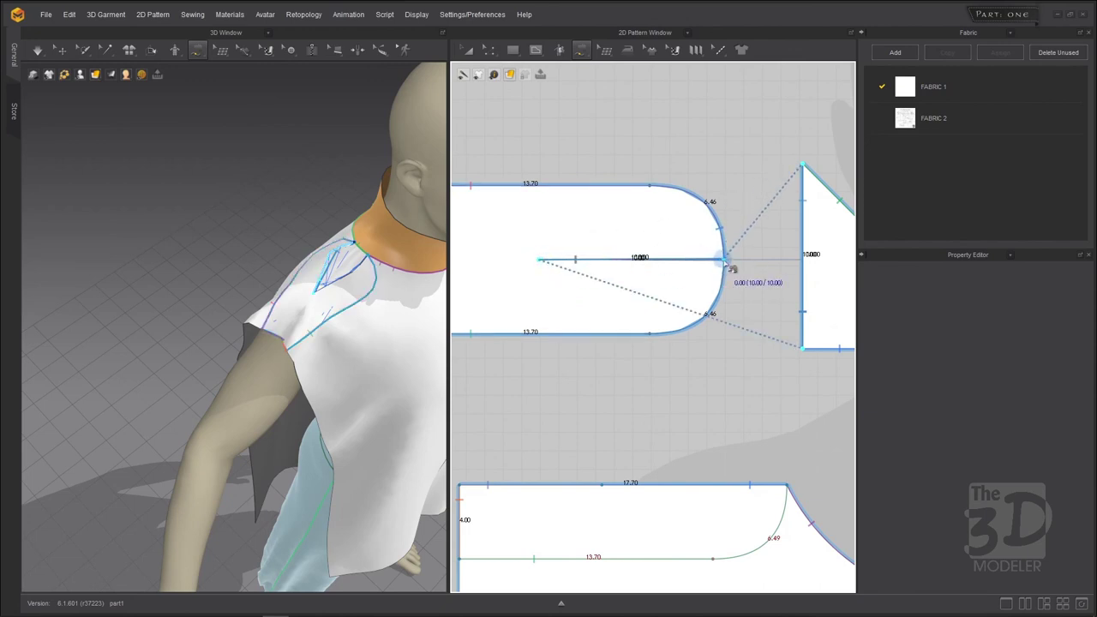
{"action": "left_click", "coordinate": [726, 259]}
{"action": "scroll", "coordinate": [732, 197], "scroll_direction": "down", "scroll_amount": 1}
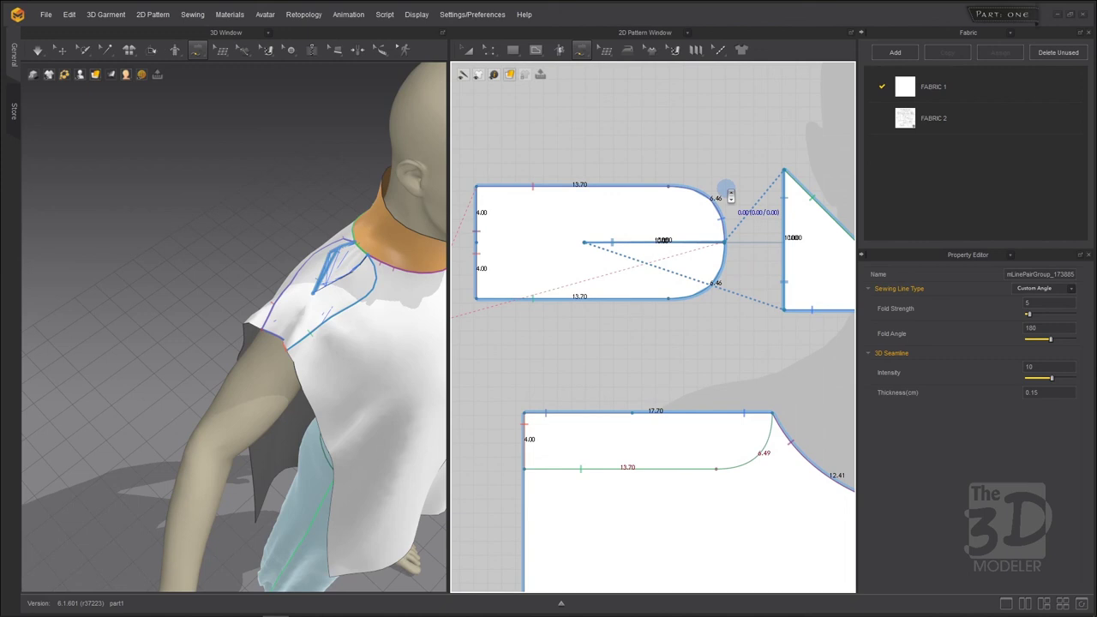
{"action": "scroll", "coordinate": [729, 196], "scroll_direction": "down", "scroll_amount": 1}
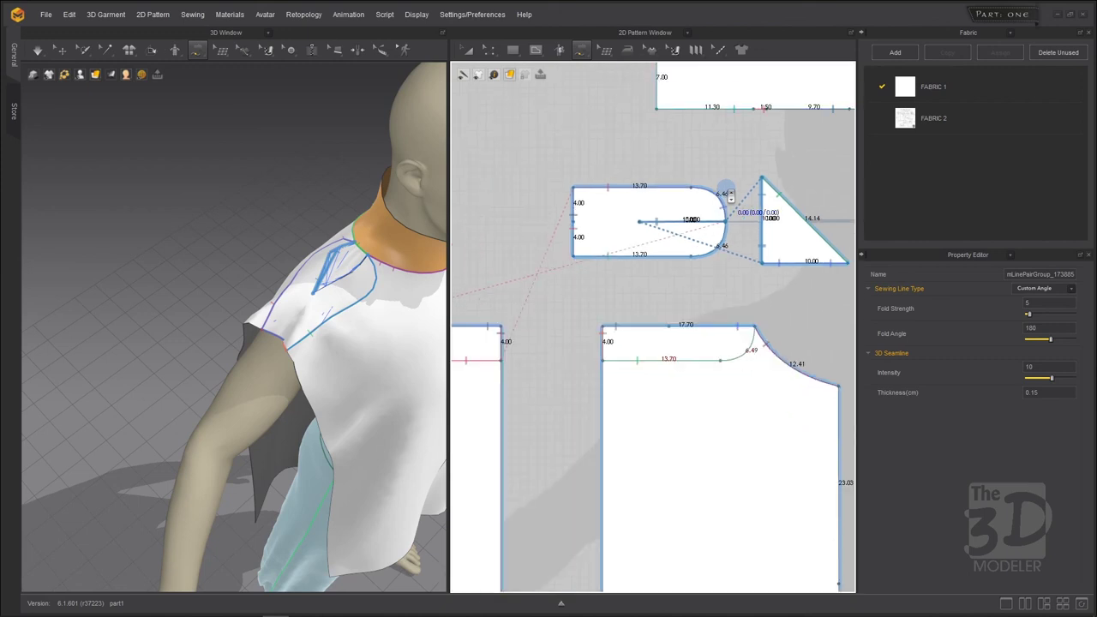
{"action": "key", "text": "Delete"}
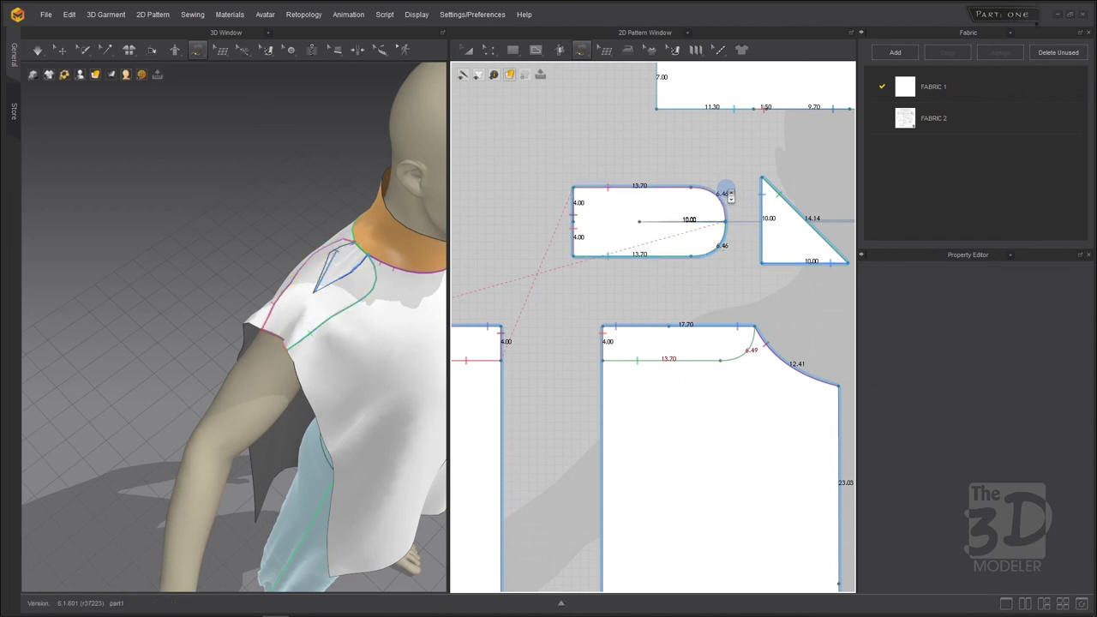
Free-sew the triangular gusset's horizontal 10 cm edge to the shoulder strap's 10 cm internal line
{"action": "left_click", "coordinate": [764, 267]}
{"action": "left_click", "coordinate": [846, 271]}
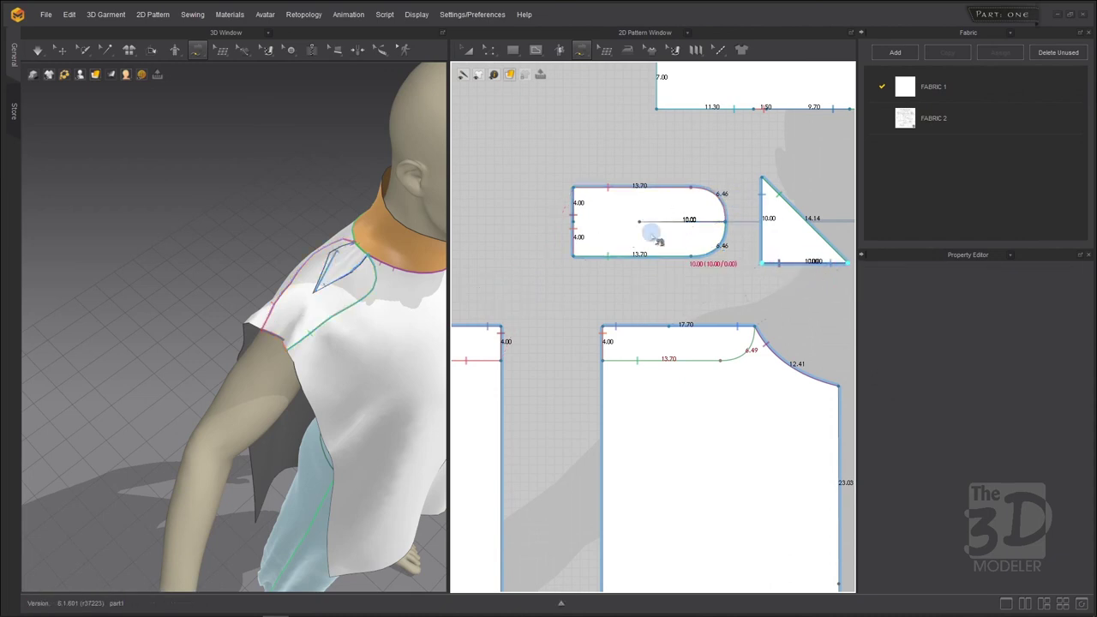
{"action": "left_click", "coordinate": [640, 222]}
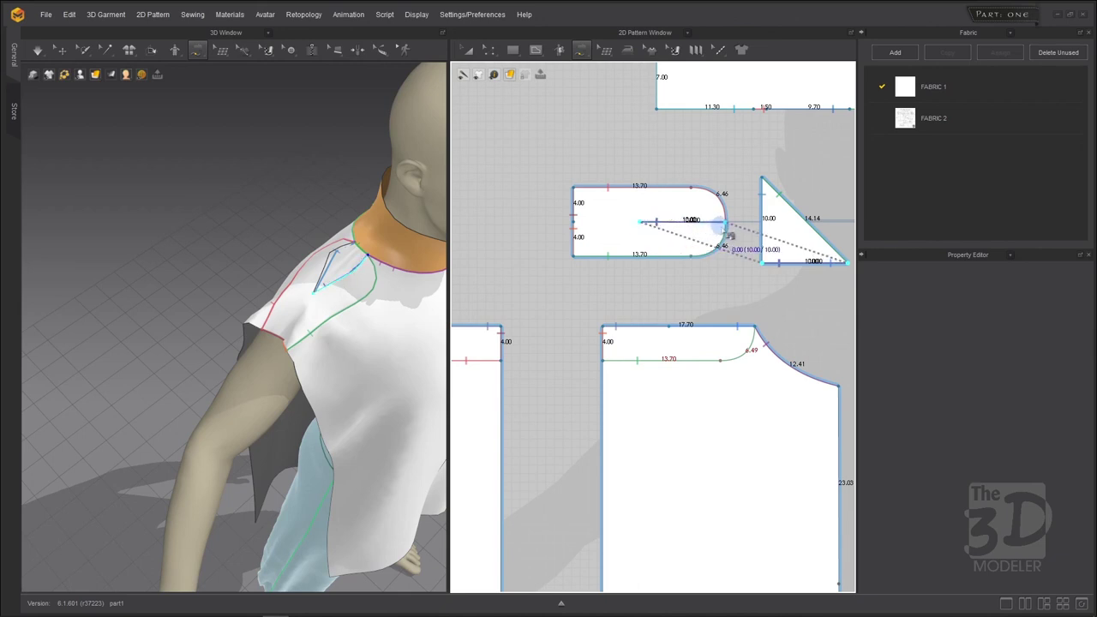
{"action": "left_click", "coordinate": [727, 229]}
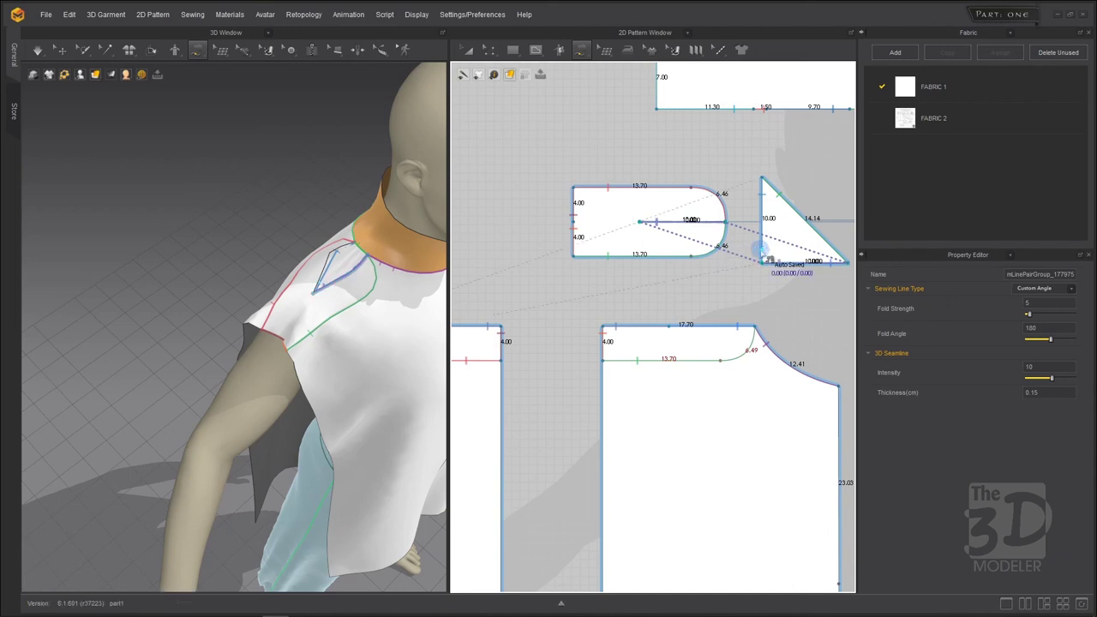
Free-sew the gusset's vertical 10 cm edge to the same 10 cm internal line on the shoulder strap
{"action": "left_click", "coordinate": [764, 259]}
{"action": "left_click", "coordinate": [763, 178]}
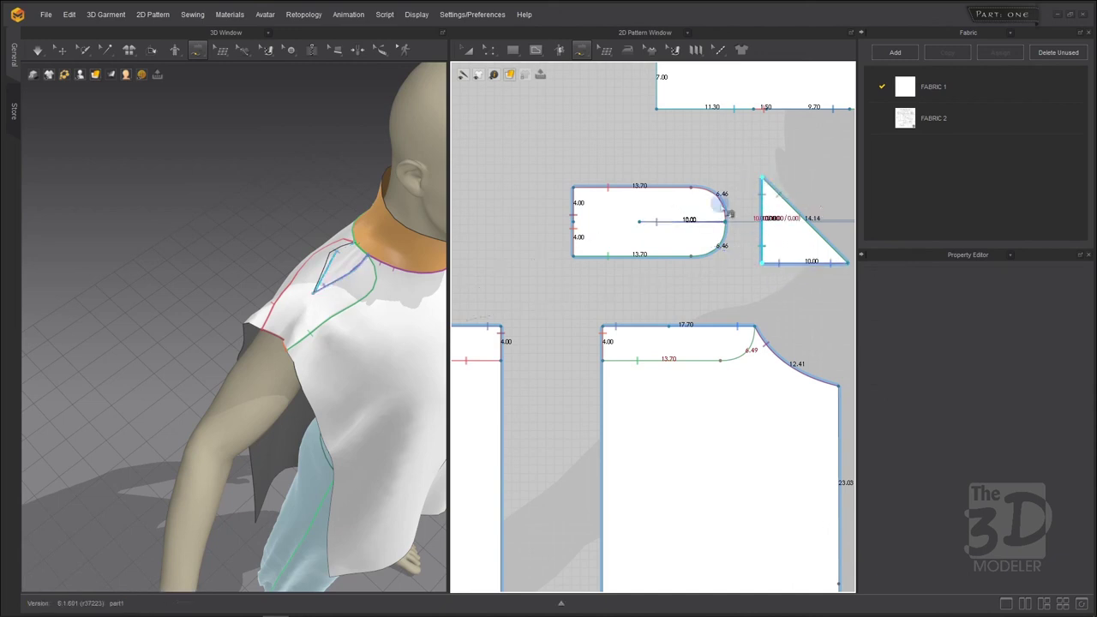
{"action": "scroll", "coordinate": [703, 206], "scroll_direction": "up", "scroll_amount": 3}
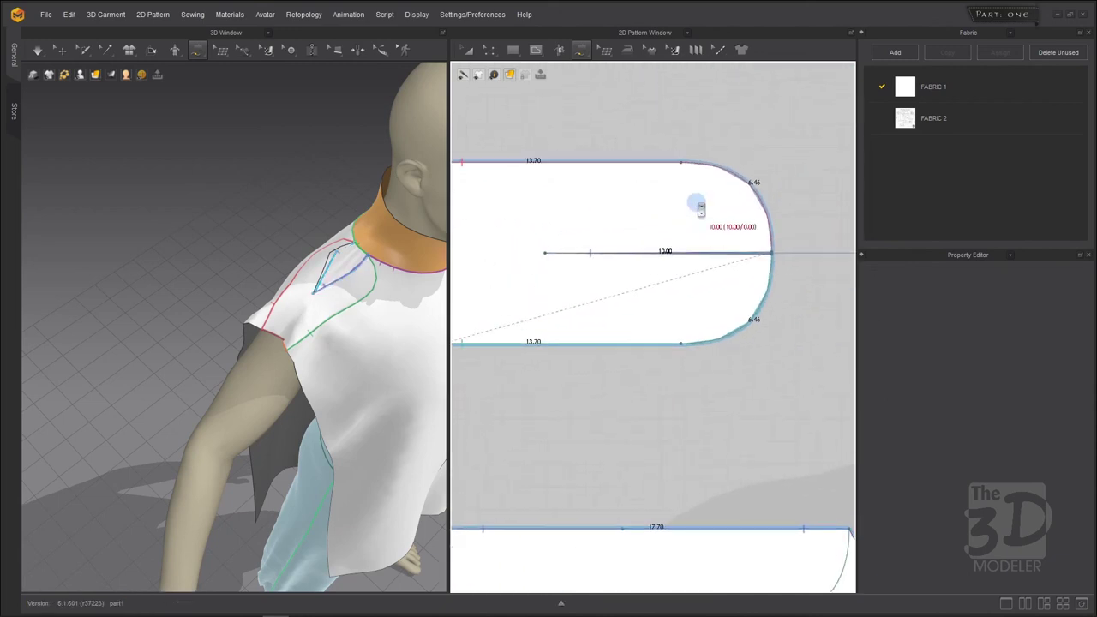
{"action": "left_click", "coordinate": [547, 255]}
{"action": "left_click", "coordinate": [771, 254]}
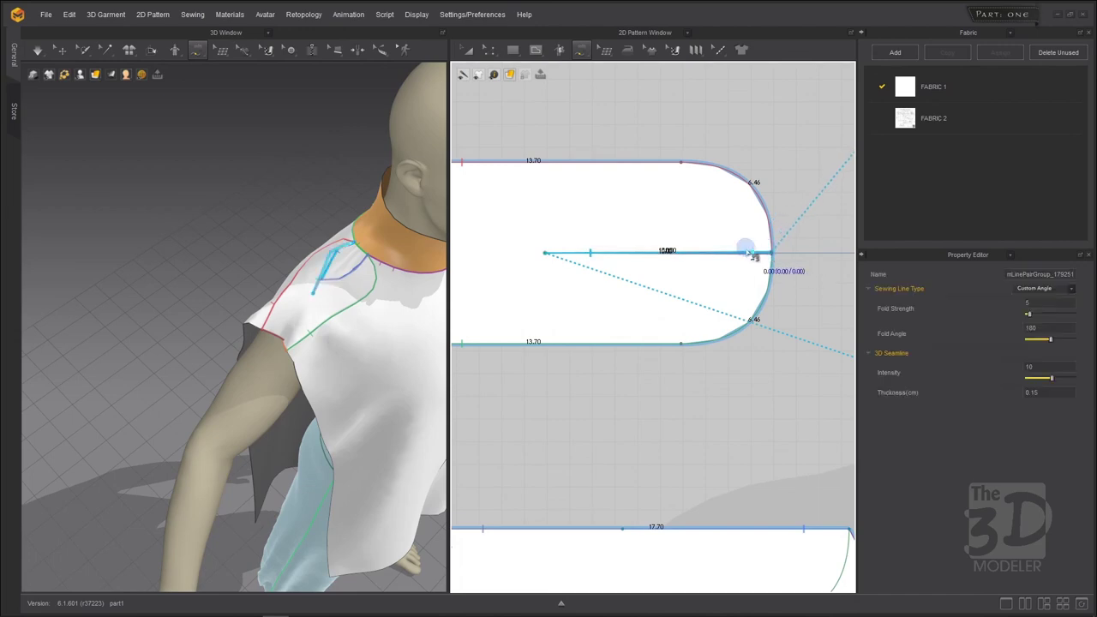
Simulate the shirt with the sewn-in gussets and pull both front panels into place on the avatar
{"action": "scroll", "coordinate": [739, 214], "scroll_direction": "down", "scroll_amount": 1}
{"action": "mouse_move", "coordinate": [210, 176]}
{"action": "right_mouse_down"}
{"action": "mouse_move", "coordinate": [167, 167]}
{"action": "mouse_move", "coordinate": [646, 166]}
{"action": "mouse_move", "coordinate": [734, 154]}
{"action": "mouse_move", "coordinate": [319, 162]}
{"action": "mouse_move", "coordinate": [201, 195]}
{"action": "right_mouse_up"}
{"action": "key", "text": "q"}
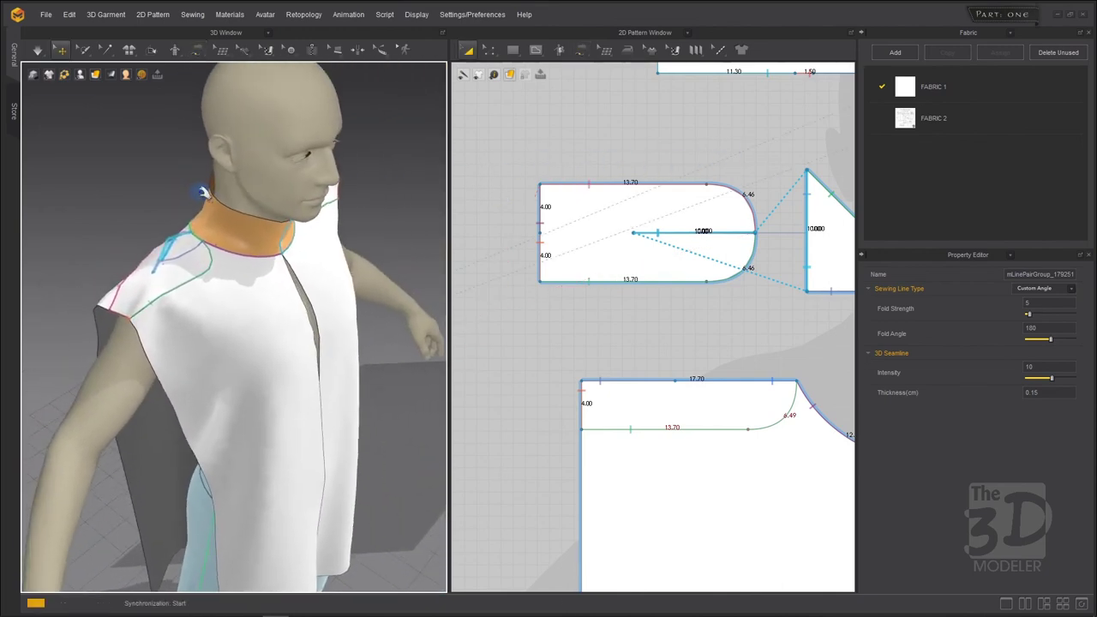
{"action": "key", "text": "space"}
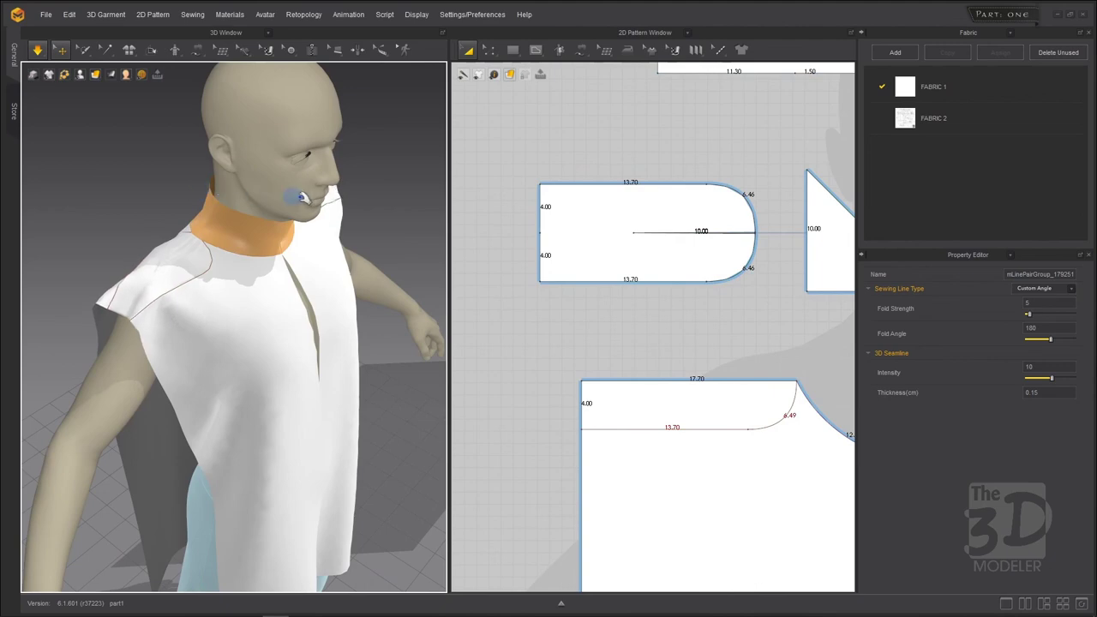
{"action": "key", "text": "z"}
{"action": "right_click_drag", "start_coordinate": [397, 180], "coordinate": [355, 167]}
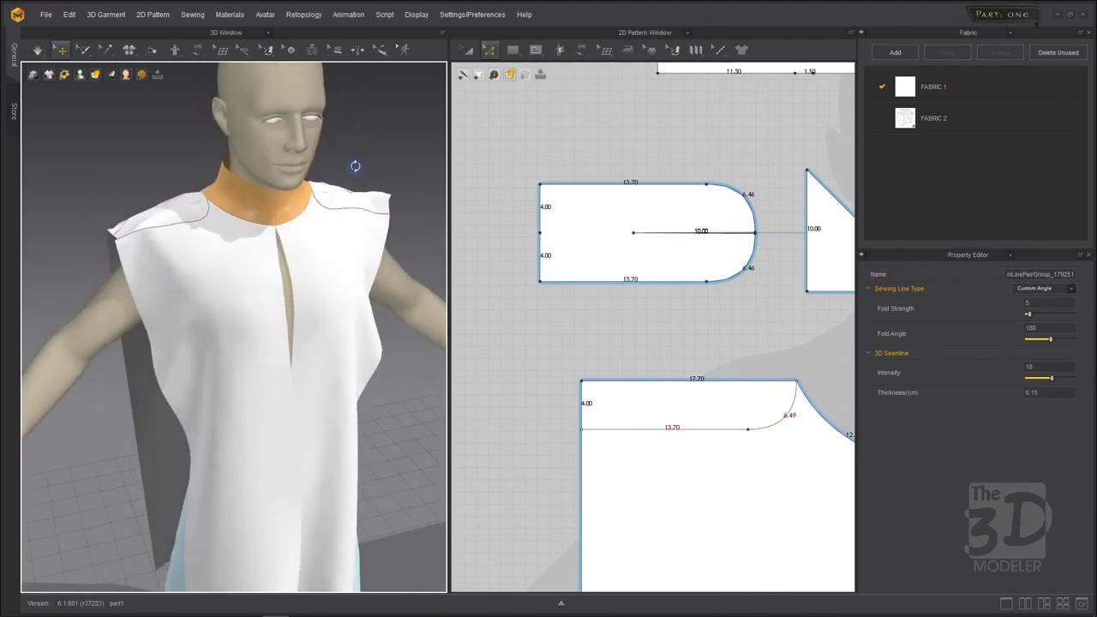
{"action": "scroll", "coordinate": [356, 167], "scroll_direction": "down", "scroll_amount": 3}
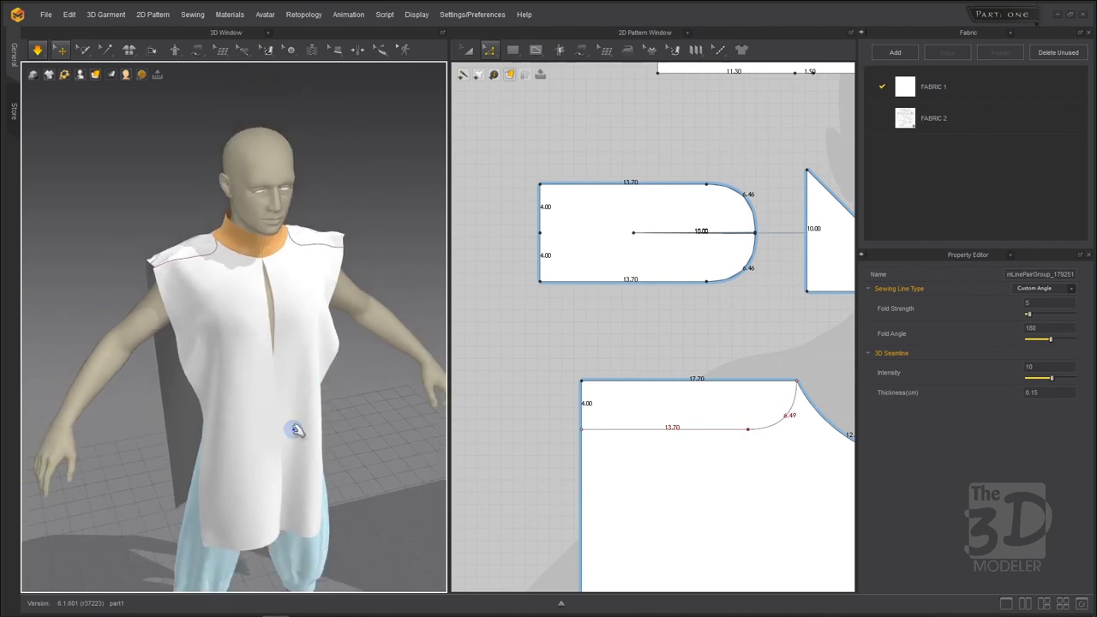
{"action": "left_click_drag", "start_coordinate": [215, 482], "coordinate": [259, 453]}
{"action": "left_click_drag", "start_coordinate": [316, 432], "coordinate": [308, 384]}
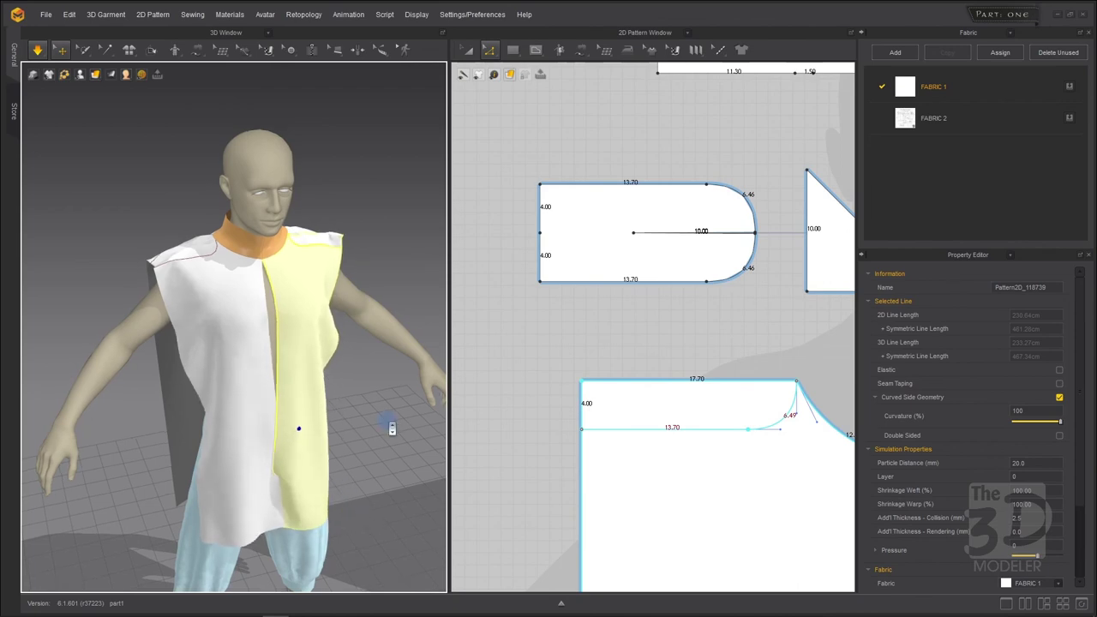
Clear the panel selection and segment-sew the 60 cm centre edges of the two front panels together below the neck opening
{"action": "scroll", "coordinate": [387, 423], "scroll_direction": "down", "scroll_amount": 1}
{"action": "scroll", "coordinate": [545, 364], "scroll_direction": "down", "scroll_amount": 6}
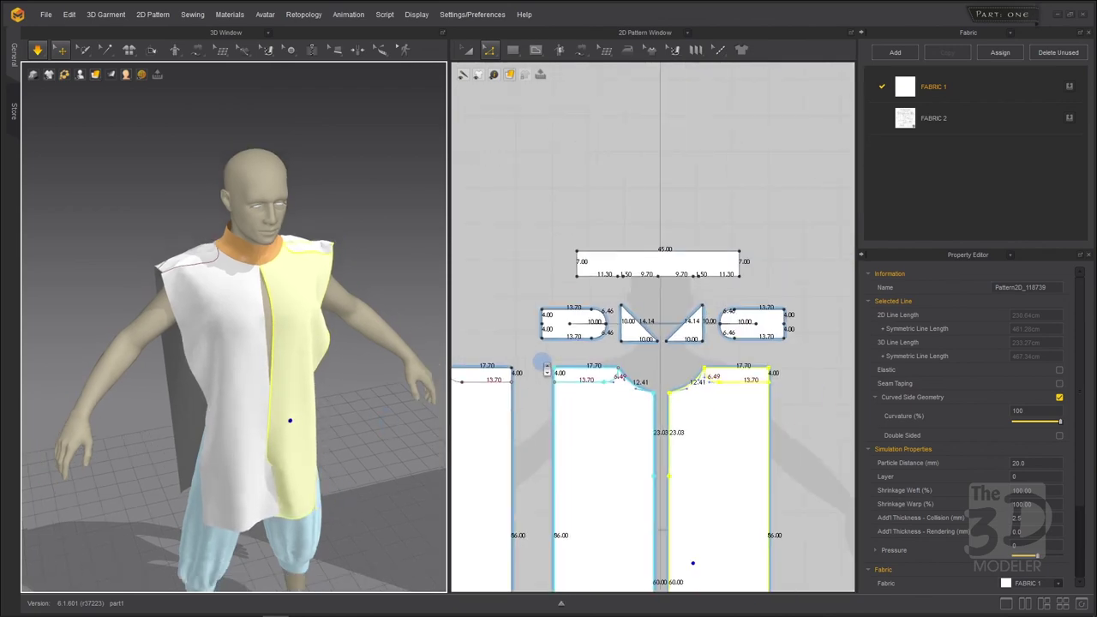
{"action": "scroll", "coordinate": [559, 555], "scroll_direction": "up", "scroll_amount": 4}
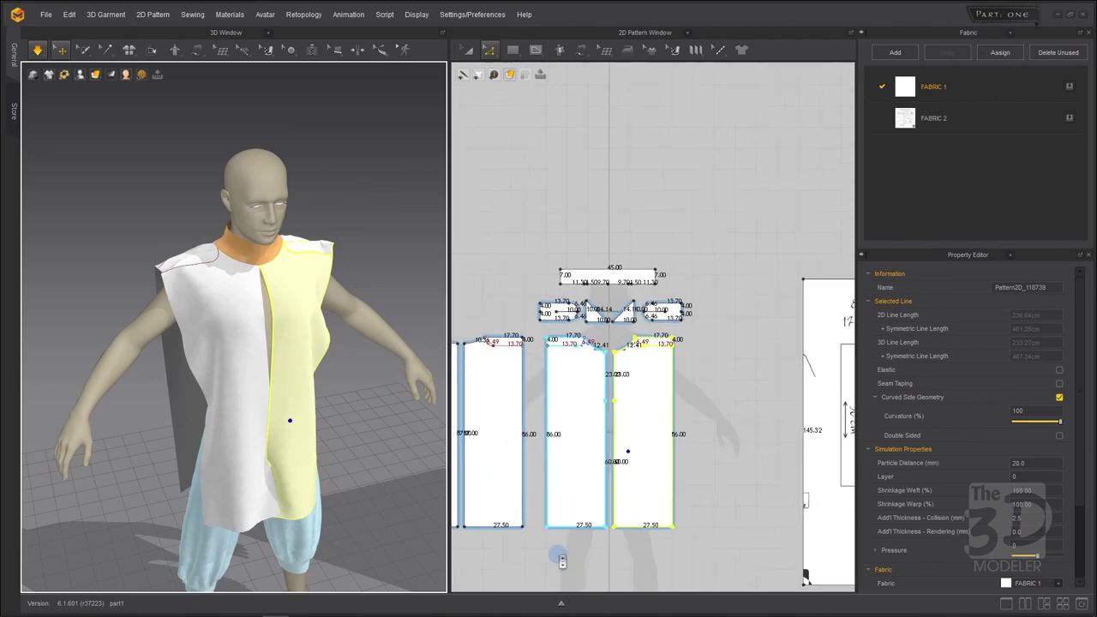
{"action": "left_click", "coordinate": [561, 559]}
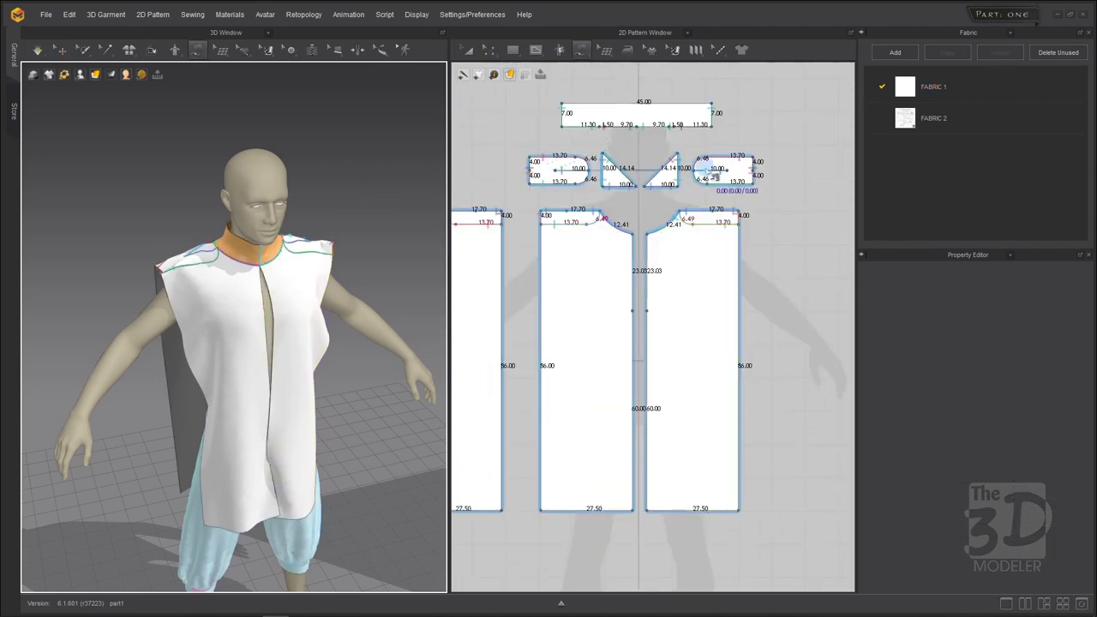
{"action": "left_click", "coordinate": [580, 50]}
{"action": "left_click", "coordinate": [612, 89]}
{"action": "left_click", "coordinate": [649, 389]}
{"action": "left_click", "coordinate": [635, 367]}
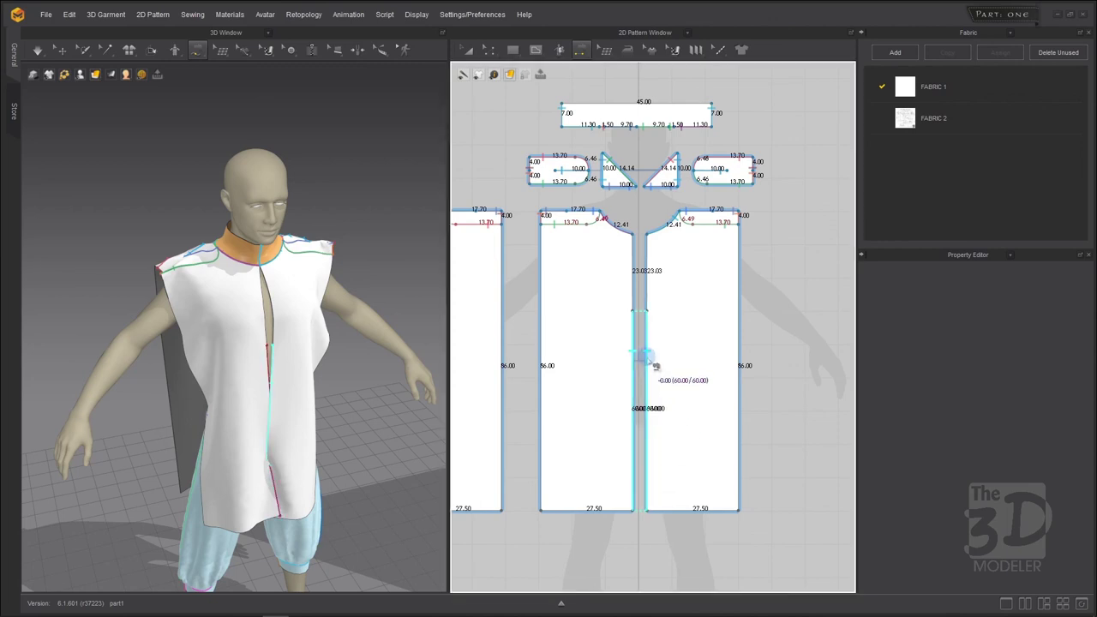
Segment-sew the inner centre edges of the two back panels together
{"action": "scroll", "coordinate": [787, 377], "scroll_direction": "down", "scroll_amount": 3}
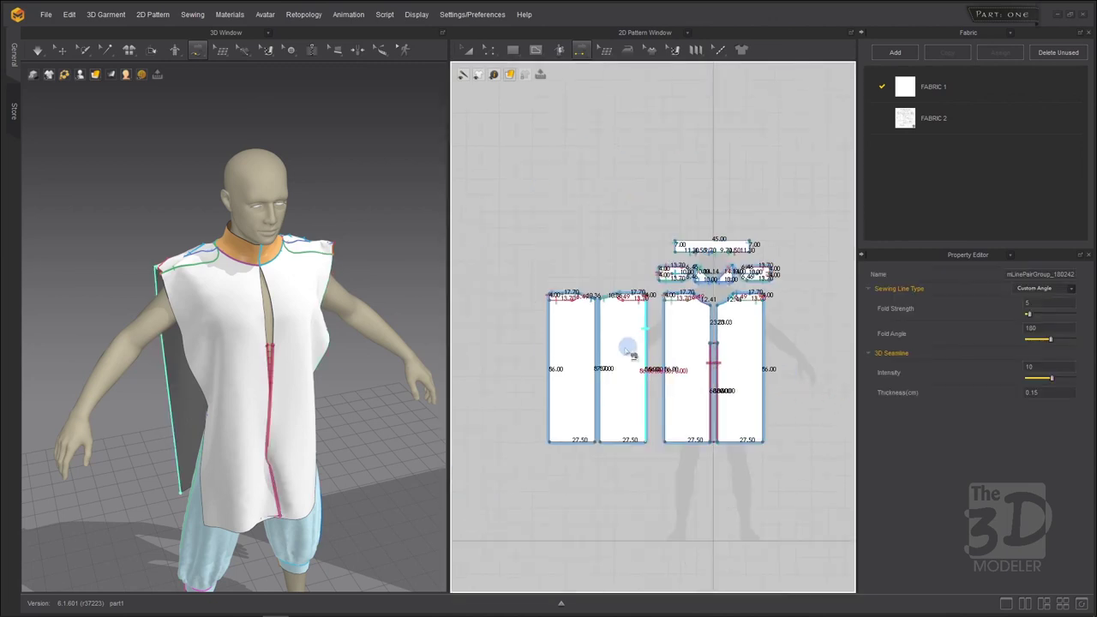
{"action": "left_click", "coordinate": [597, 358]}
{"action": "left_click", "coordinate": [603, 358]}
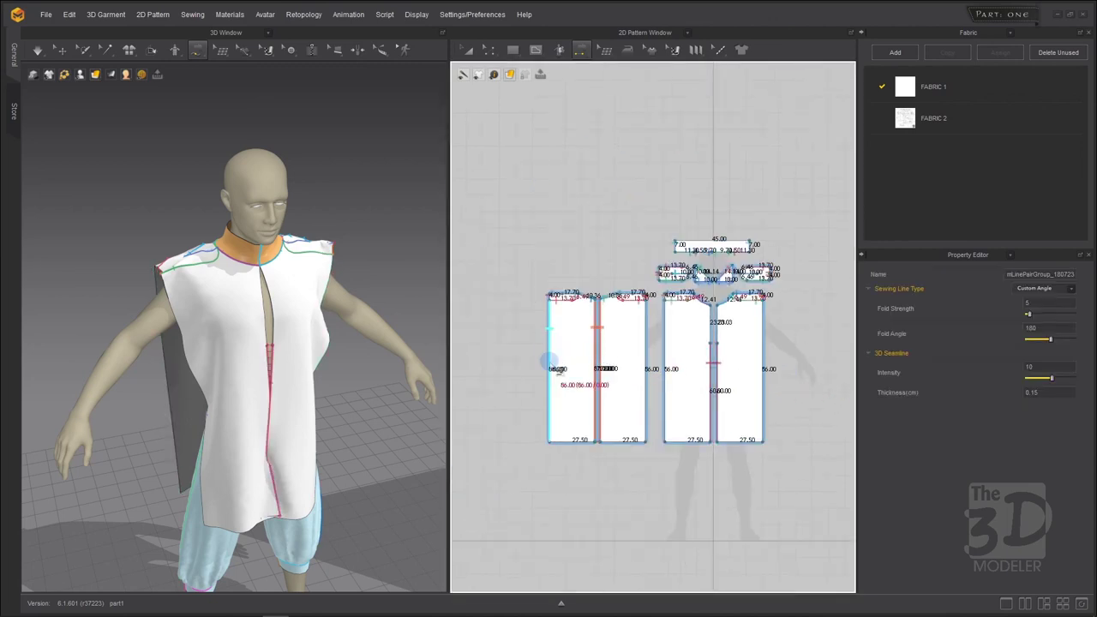
Simulate the shirt to close the front and back centre seams, and stop the simulation
{"action": "key", "text": "q"}
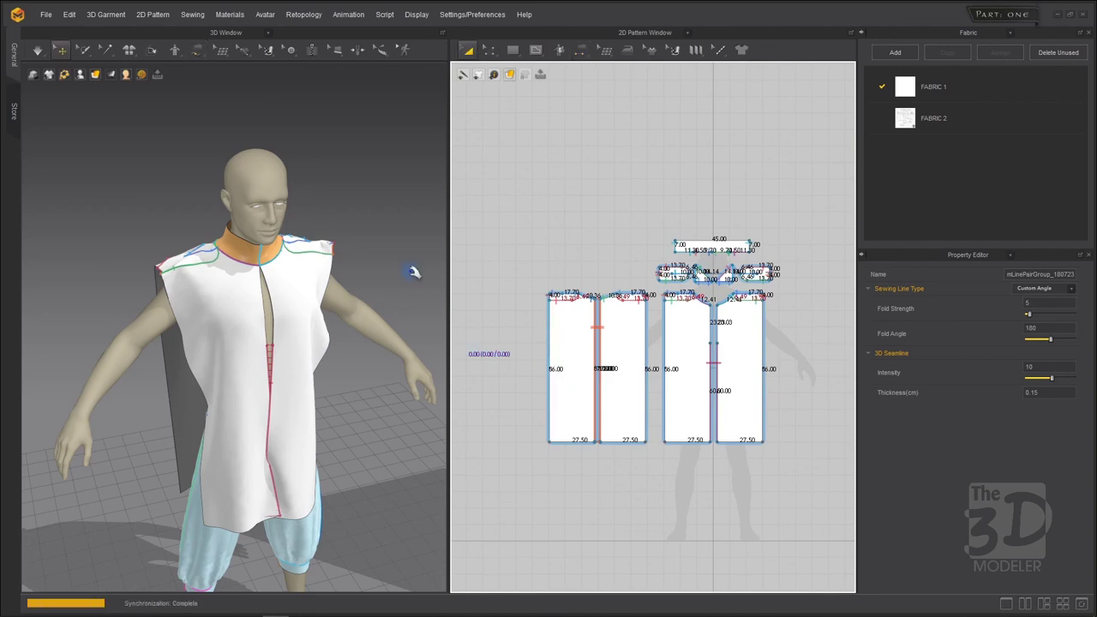
{"action": "key", "text": "space"}
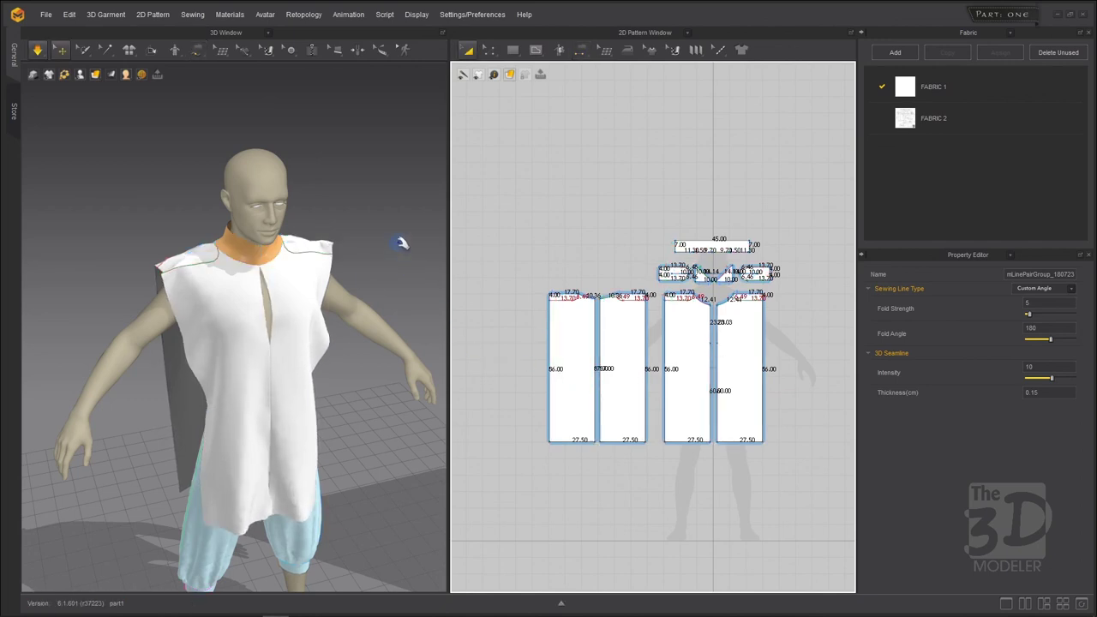
{"action": "right_click_drag", "start_coordinate": [396, 241], "coordinate": [423, 232]}
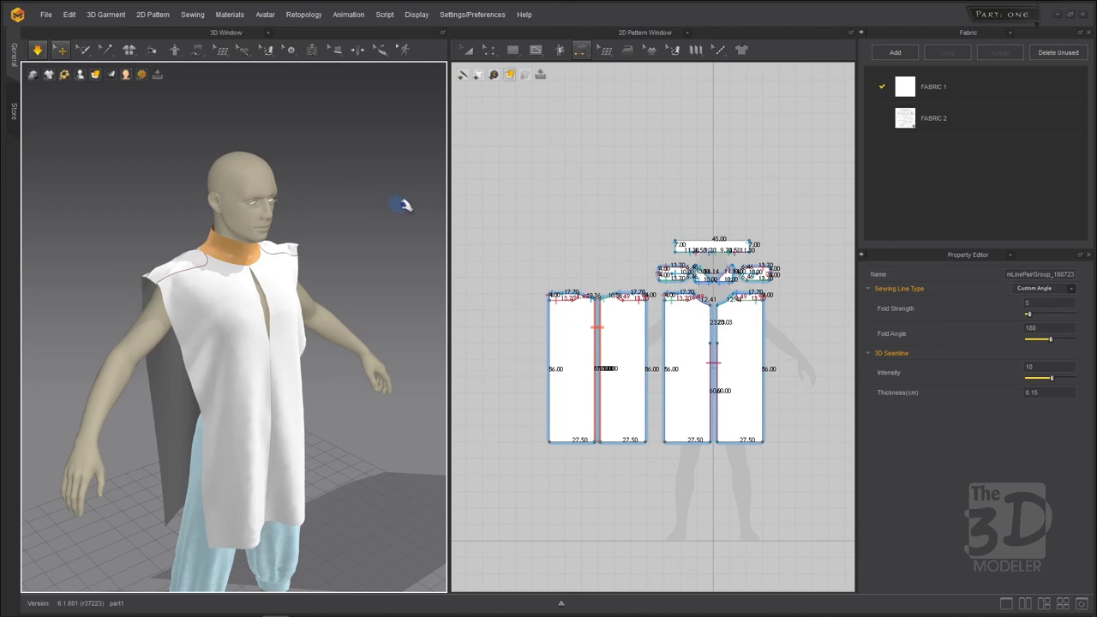
{"action": "key", "text": "b"}
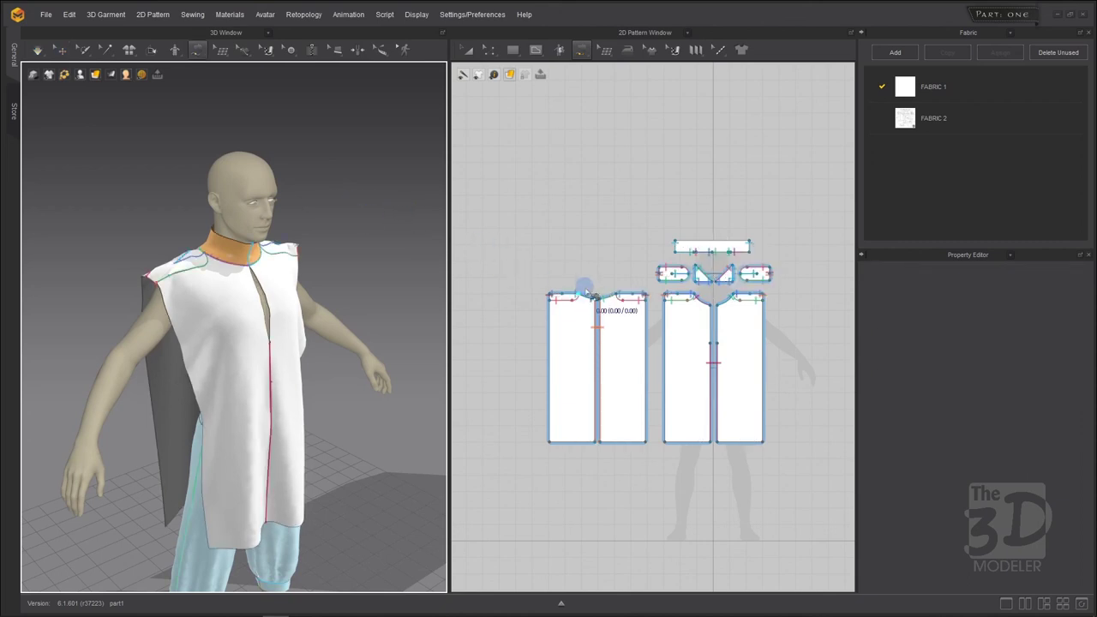
Examine the reference sheet's remaining sleeve, cuff and gusset pieces and check the simulated shirt on the avatar
{"action": "scroll", "coordinate": [496, 287], "scroll_direction": "down", "scroll_amount": 1}
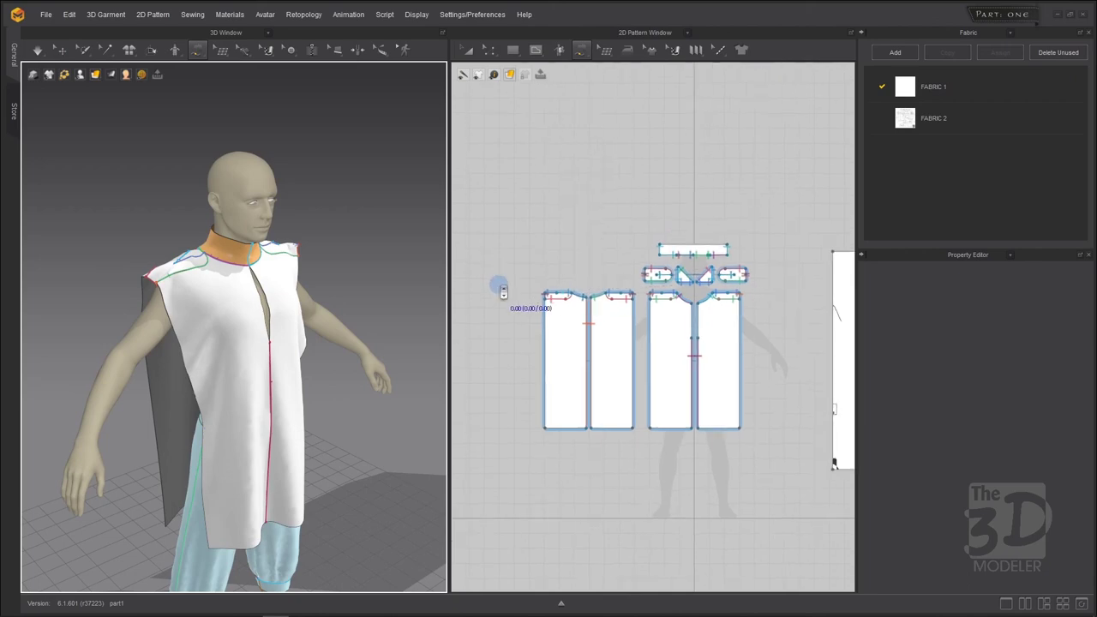
{"action": "left_click", "coordinate": [468, 50]}
{"action": "scroll", "coordinate": [542, 254], "scroll_direction": "down", "scroll_amount": 1}
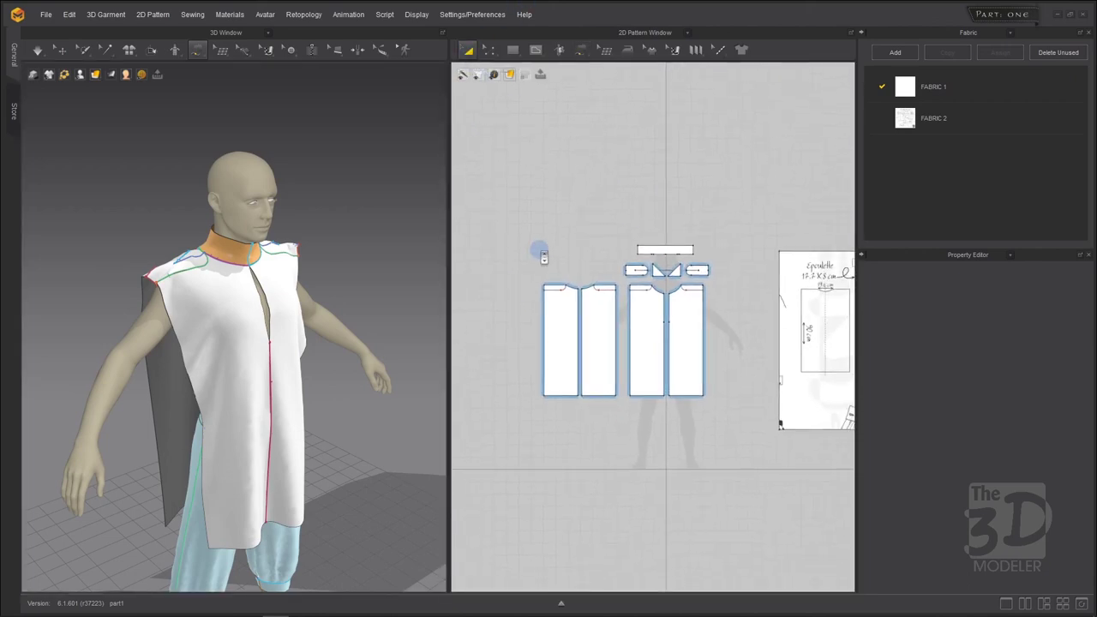
{"action": "scroll", "coordinate": [539, 251], "scroll_direction": "down", "scroll_amount": 1}
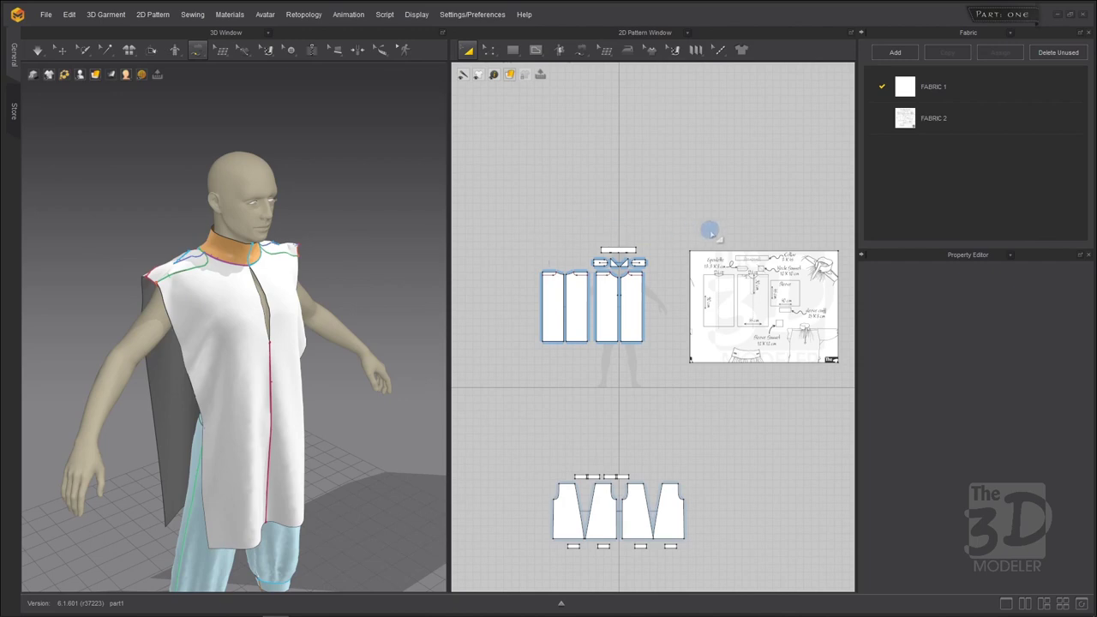
{"action": "scroll", "coordinate": [768, 238], "scroll_direction": "up", "scroll_amount": 1}
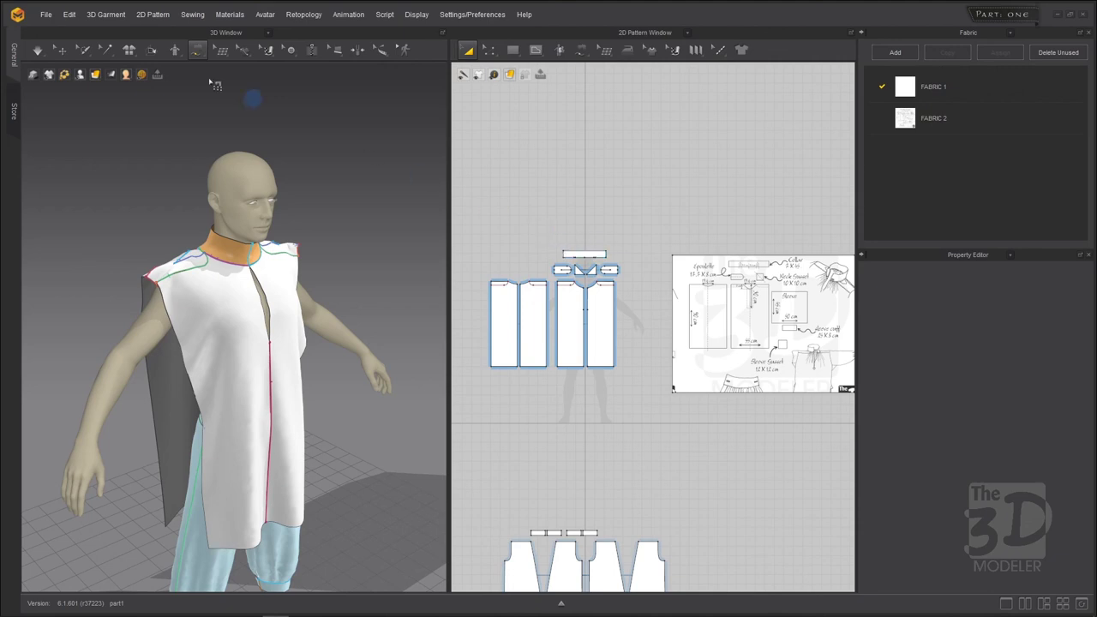
{"action": "left_click", "coordinate": [61, 49]}
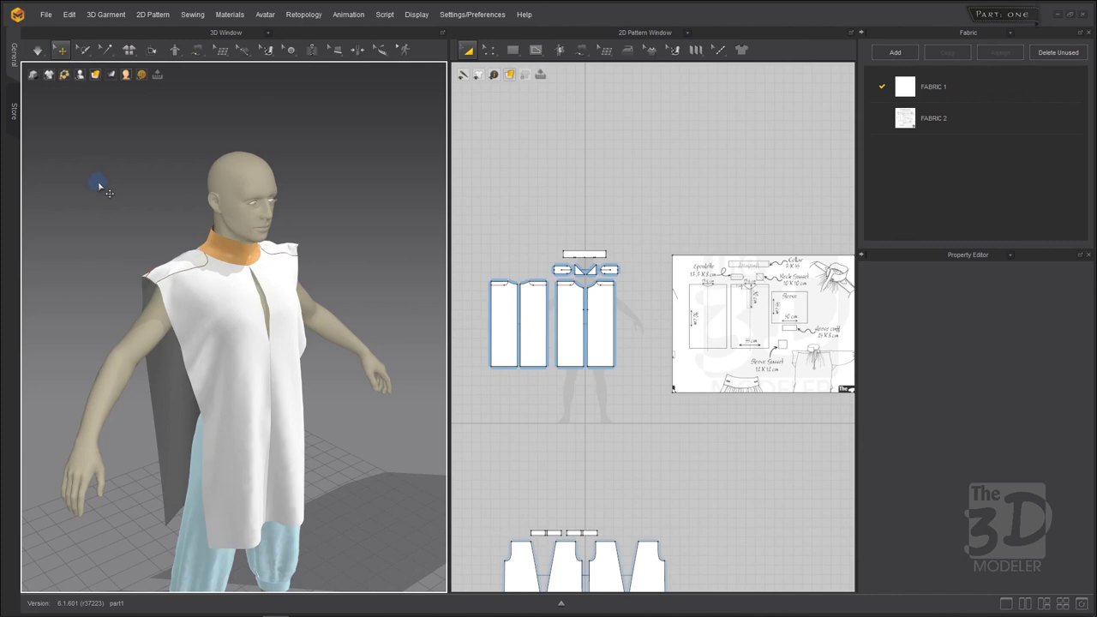
{"action": "mouse_move", "coordinate": [361, 196]}
{"action": "right_mouse_down"}
{"action": "mouse_move", "coordinate": [337, 183]}
{"action": "mouse_move", "coordinate": [160, 196]}
{"action": "mouse_move", "coordinate": [306, 211]}
{"action": "mouse_move", "coordinate": [342, 191]}
{"action": "mouse_move", "coordinate": [441, 179]}
{"action": "mouse_move", "coordinate": [342, 191]}
{"action": "mouse_move", "coordinate": [277, 171]}
{"action": "mouse_move", "coordinate": [212, 202]}
{"action": "mouse_move", "coordinate": [180, 199]}
{"action": "mouse_move", "coordinate": [371, 196]}
{"action": "mouse_move", "coordinate": [348, 203]}
{"action": "right_mouse_up"}
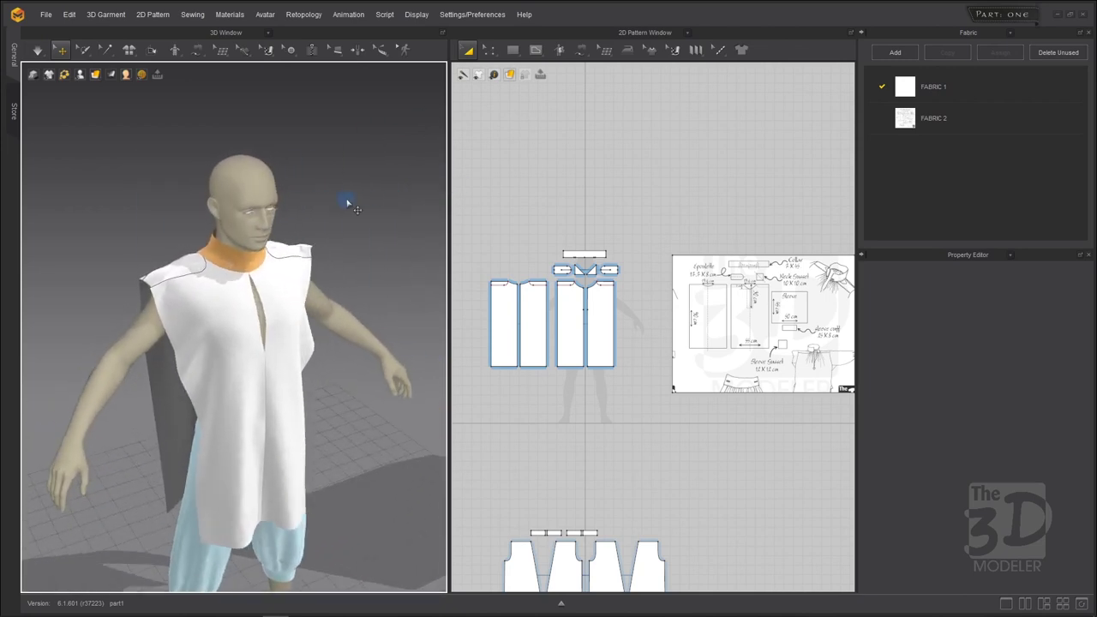